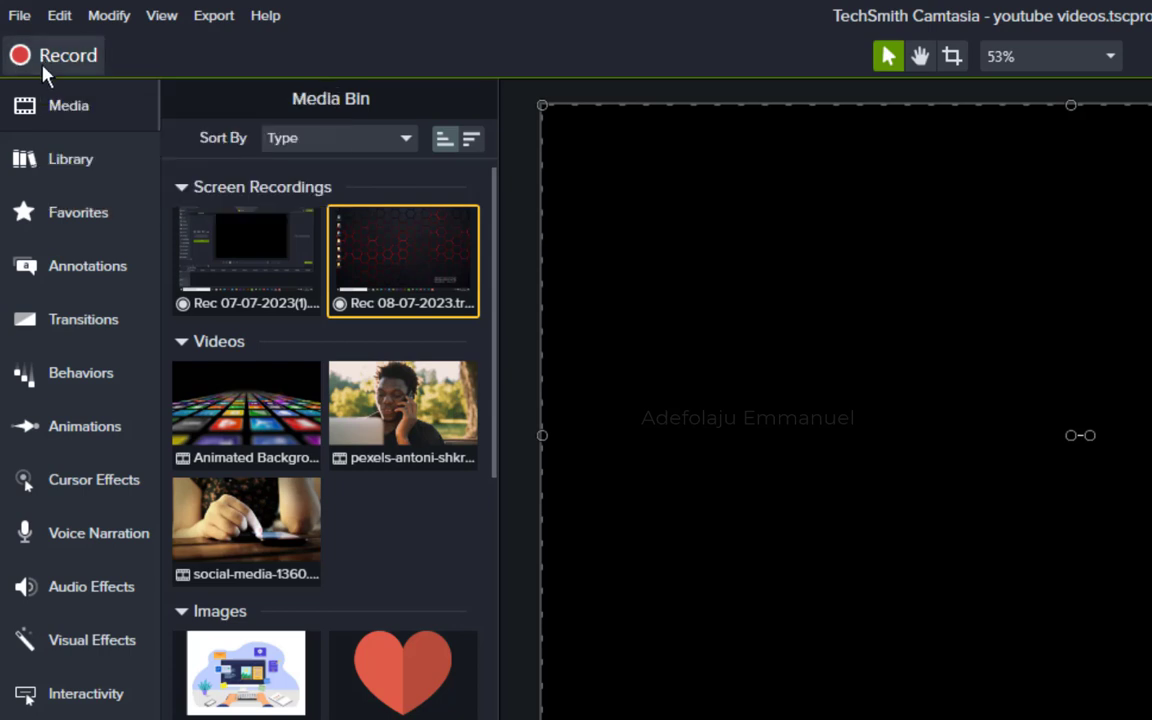
Open the recorder, minimise its toolbar, and examine the recorder.jpg image of the recording controls at 200% zoom.
left_click(55, 63)
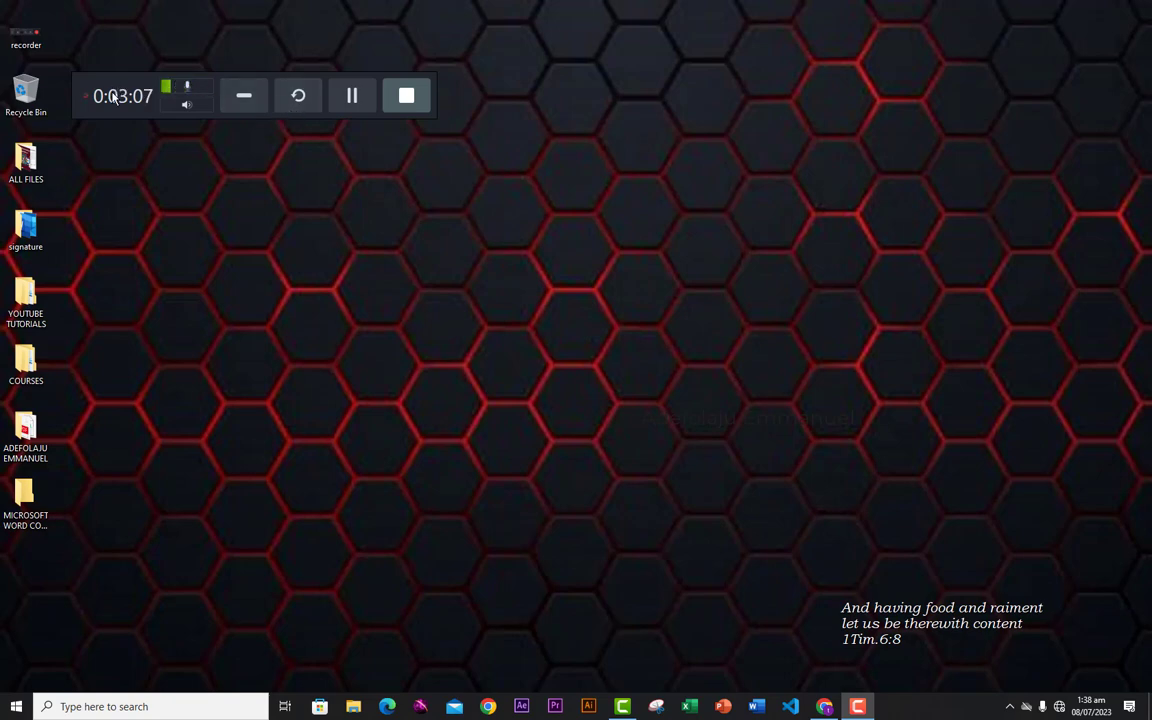
left_click(245, 106)
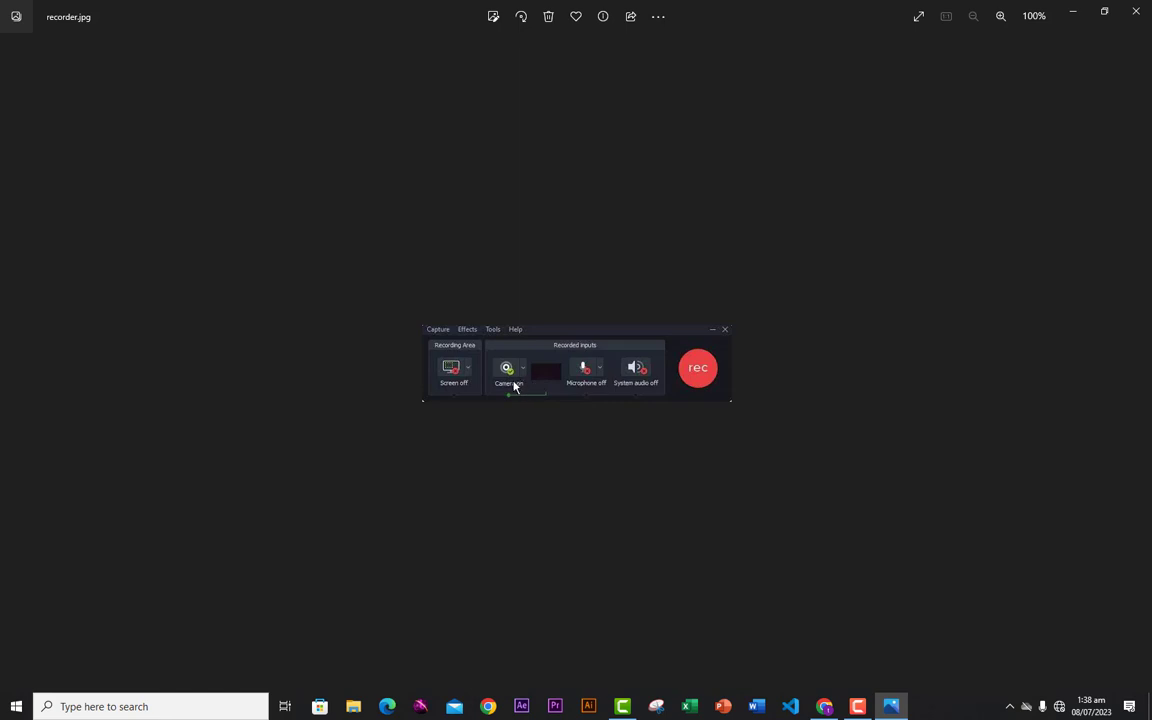
scroll(517, 383, "up", 2)
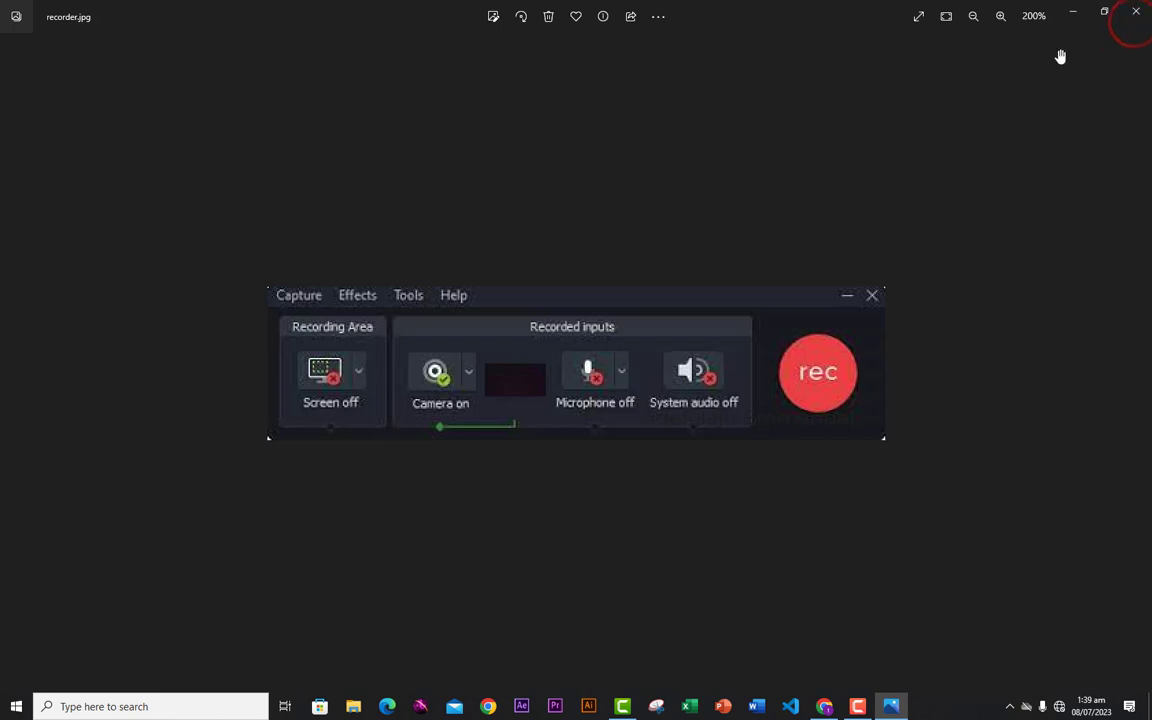
left_click(1136, 20)
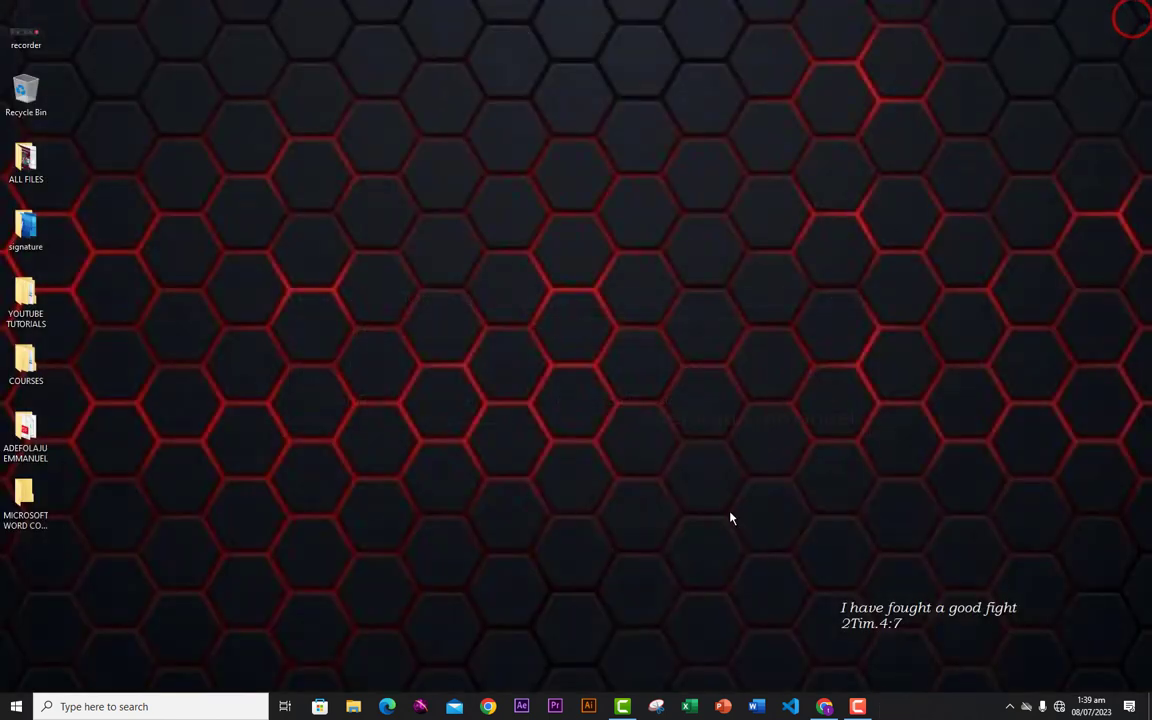
Restore the minimised recorder toolbar to view it, and switch back to the Camtasia editor.
left_click(859, 709)
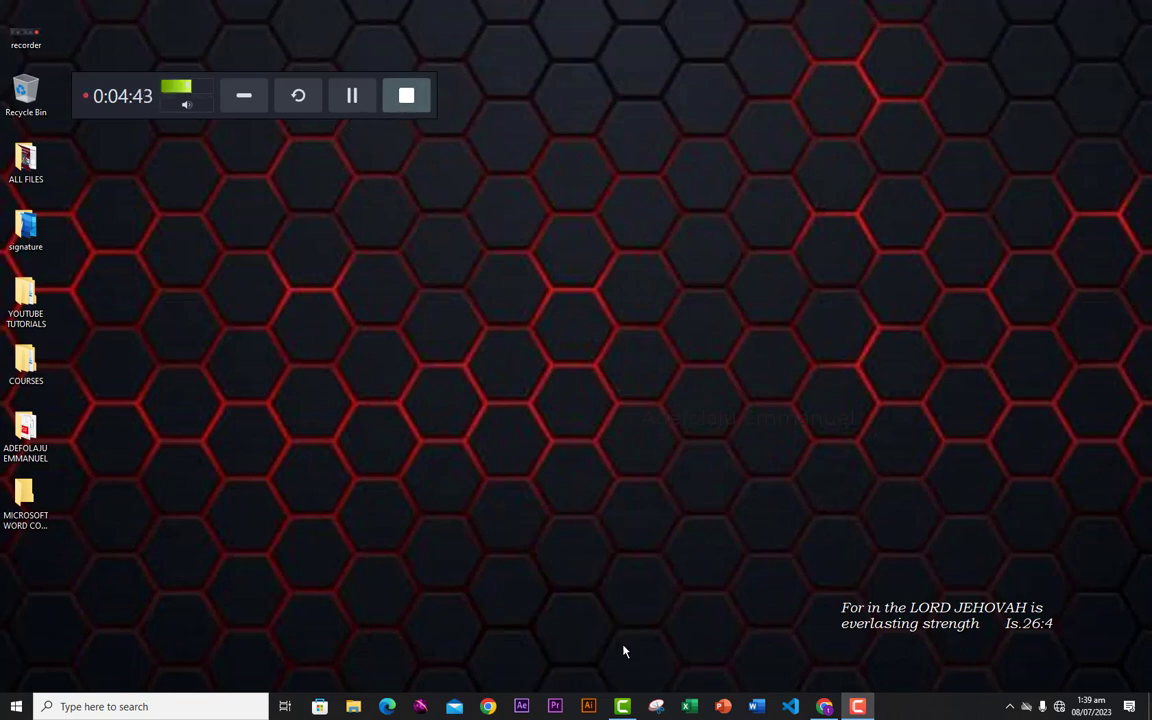
left_click(622, 707)
left_click(622, 707)
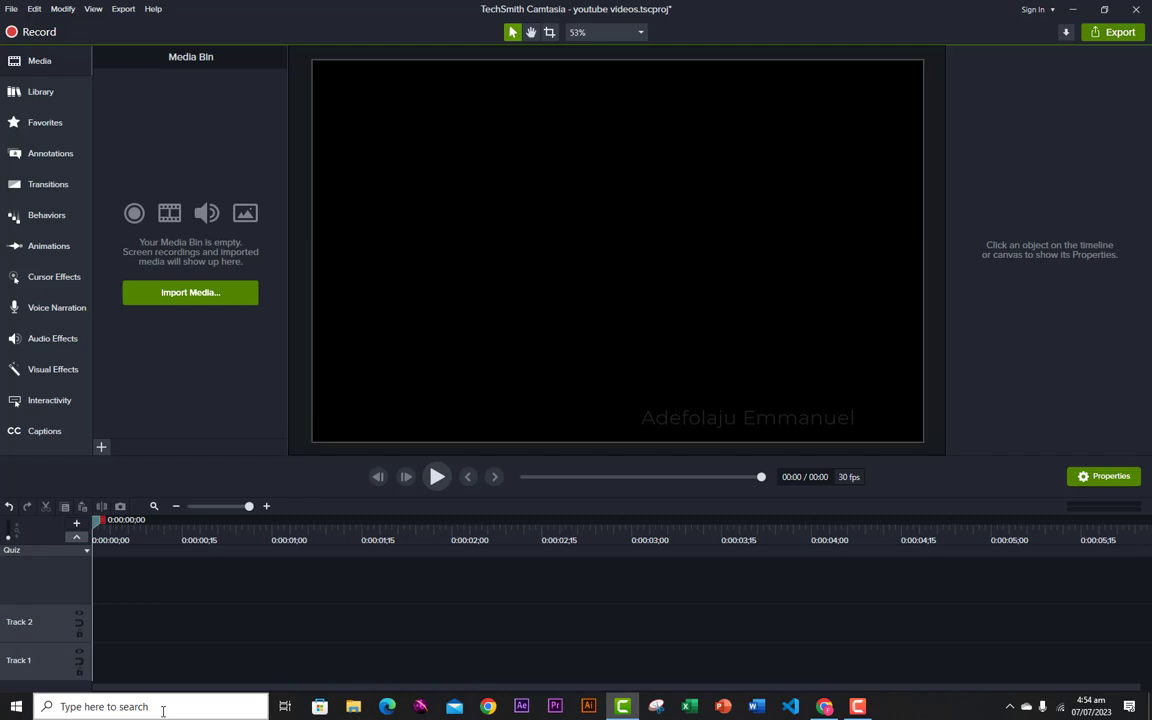
Search Windows for "camtas" to view the matching Camtasia apps, and dismiss the search.
left_click(160, 708)
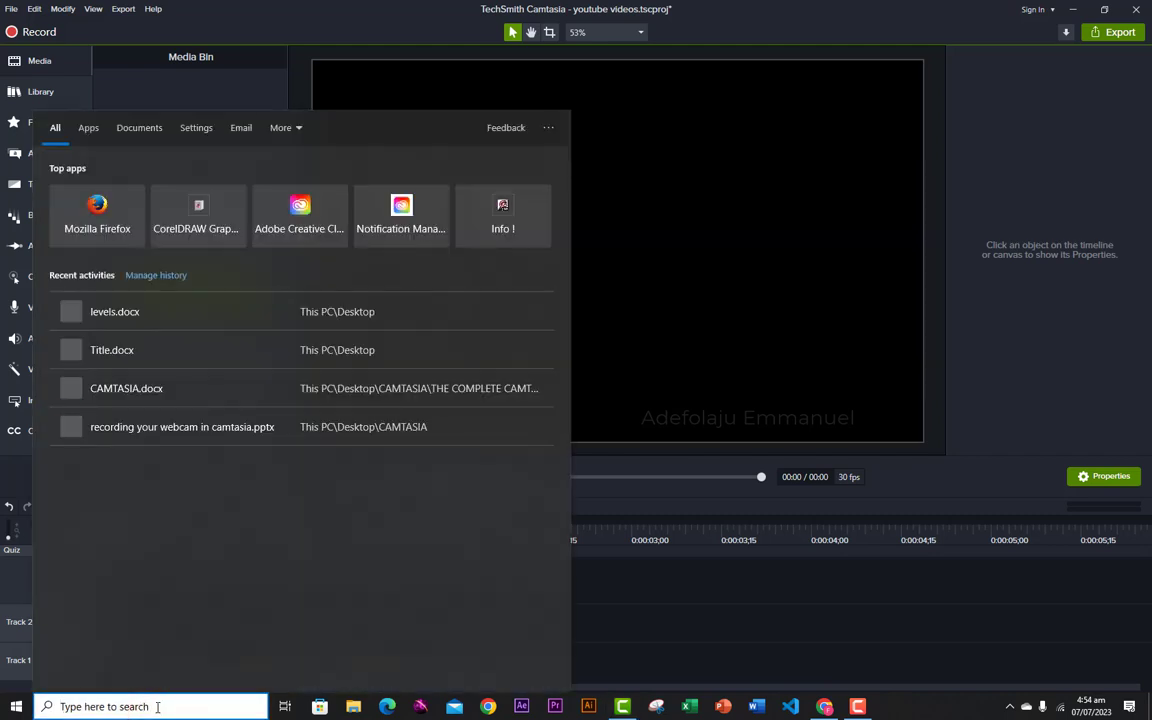
type("camta")
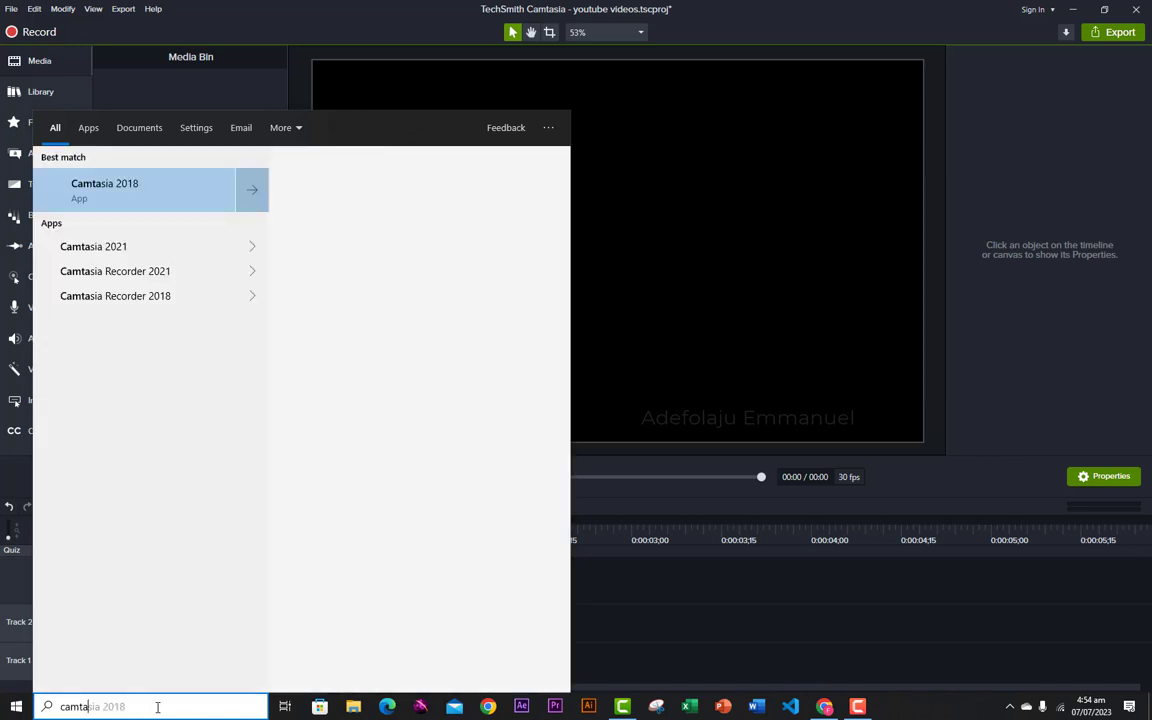
type("s")
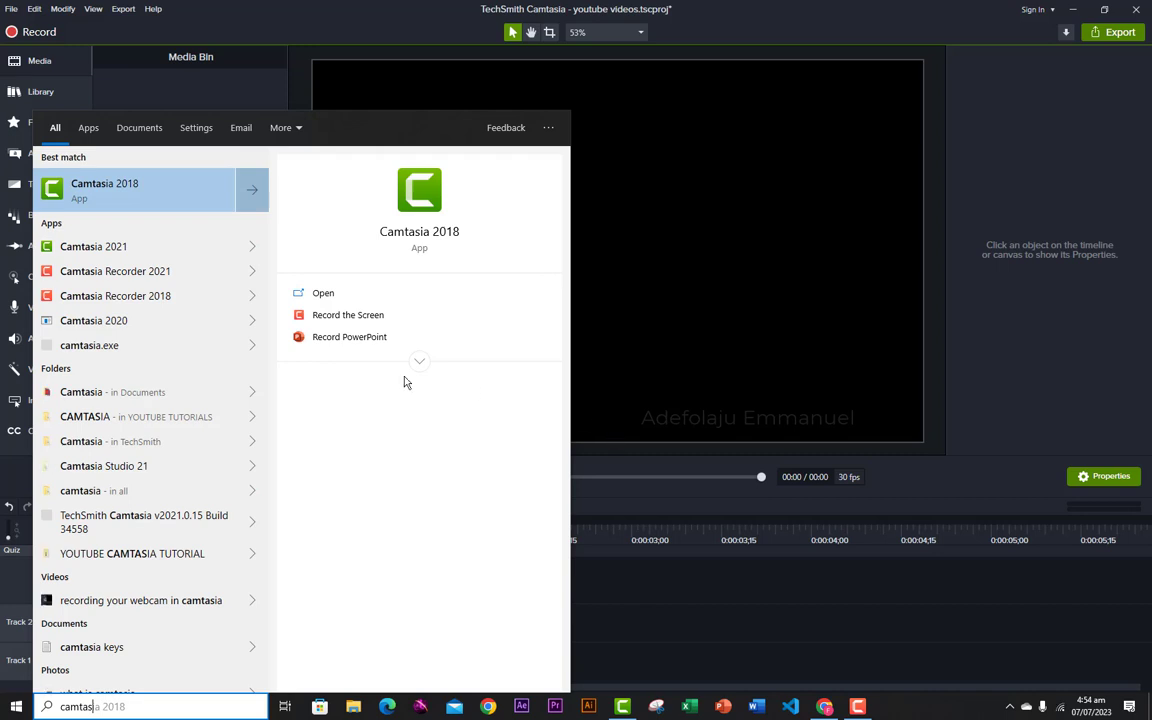
left_click(712, 333)
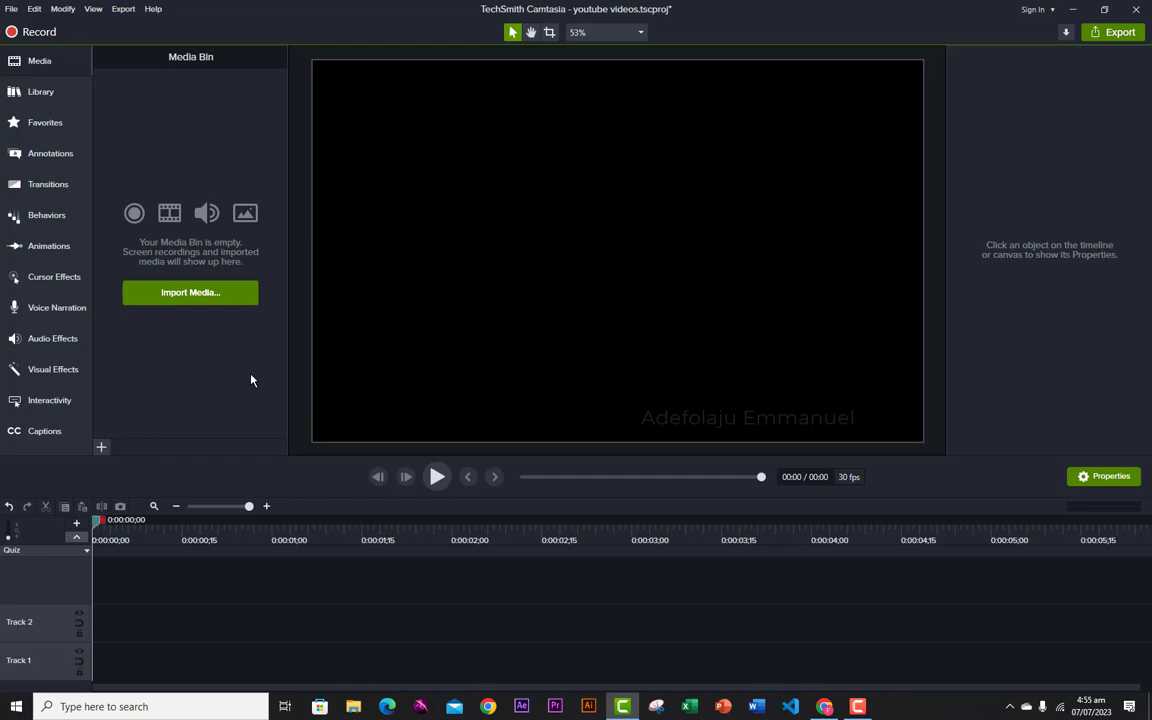
Start a media import and browse to the images folder under Desktop > YOUTUBE TUTORIALS > CAMTASIA.
left_click(527, 285)
left_click(174, 302)
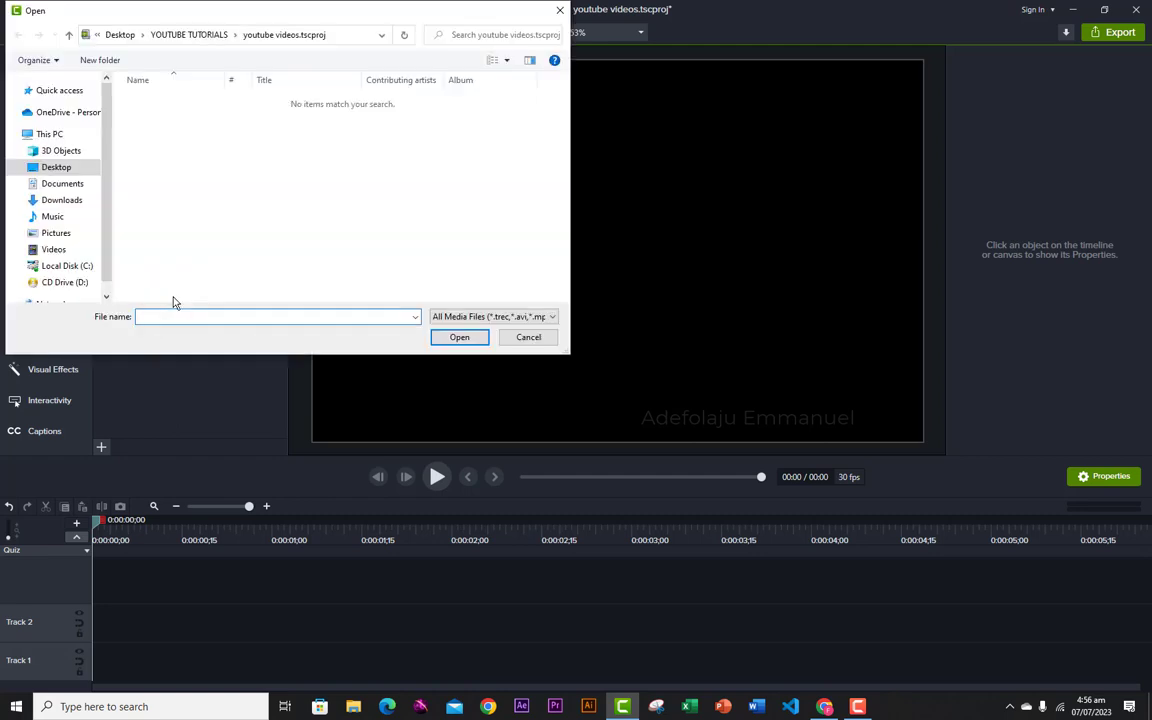
left_click(62, 170)
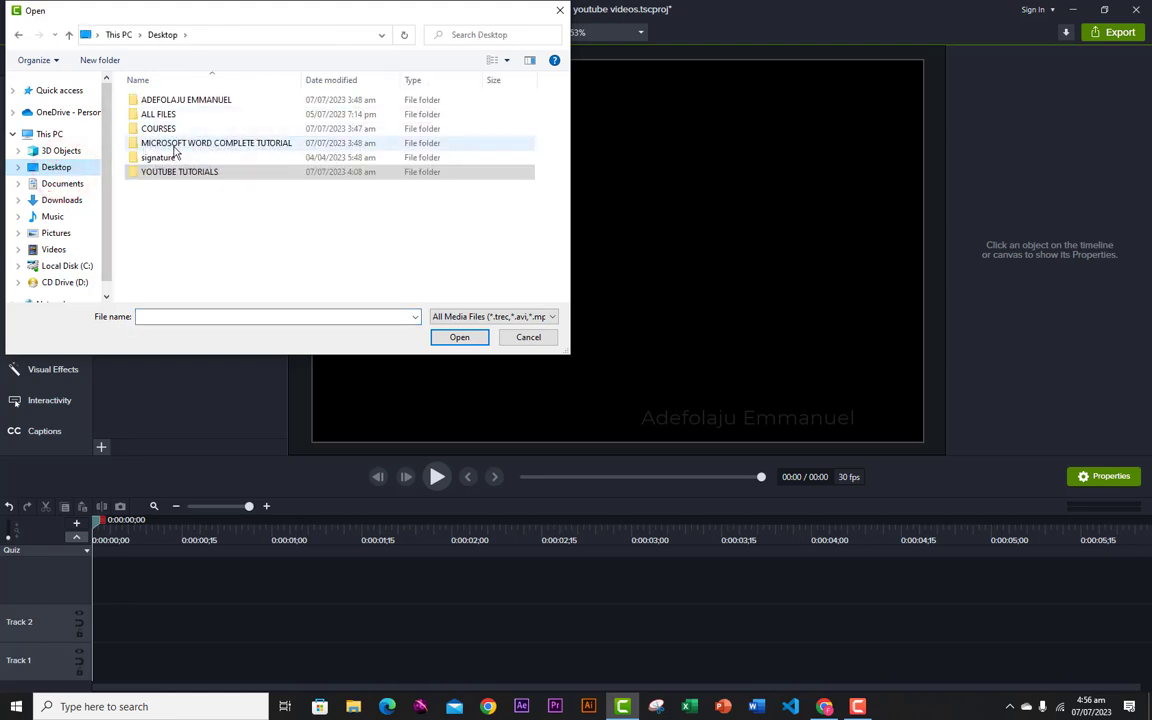
double_click(162, 172)
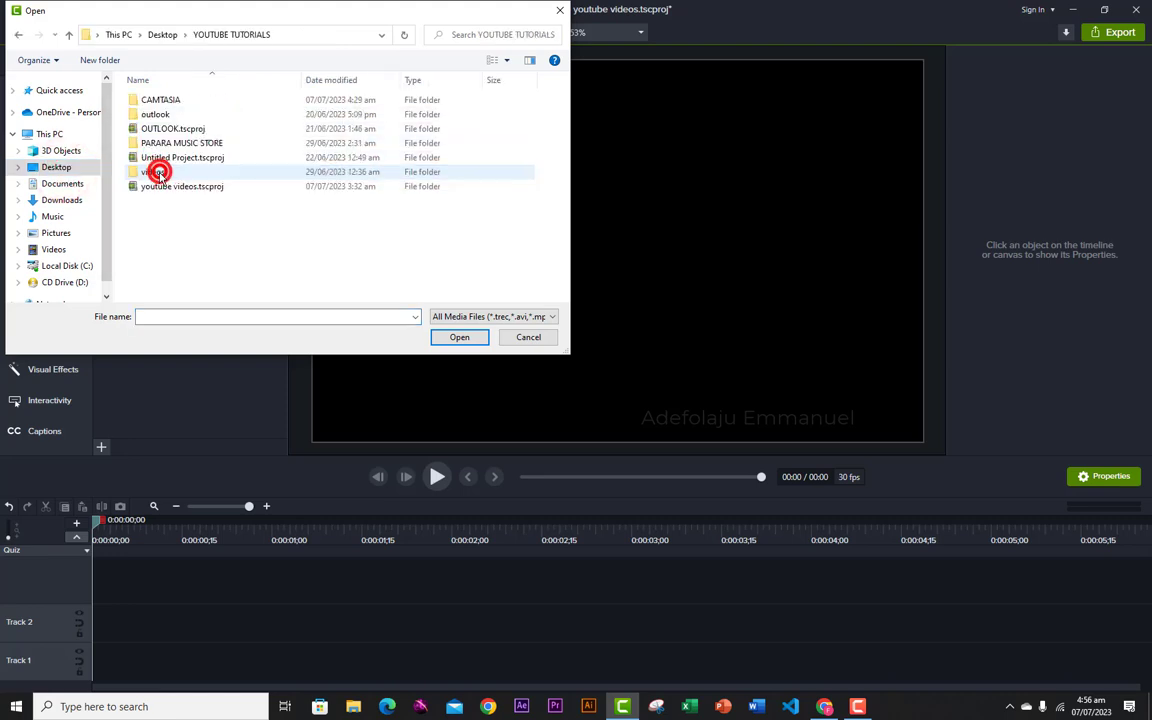
double_click(148, 102)
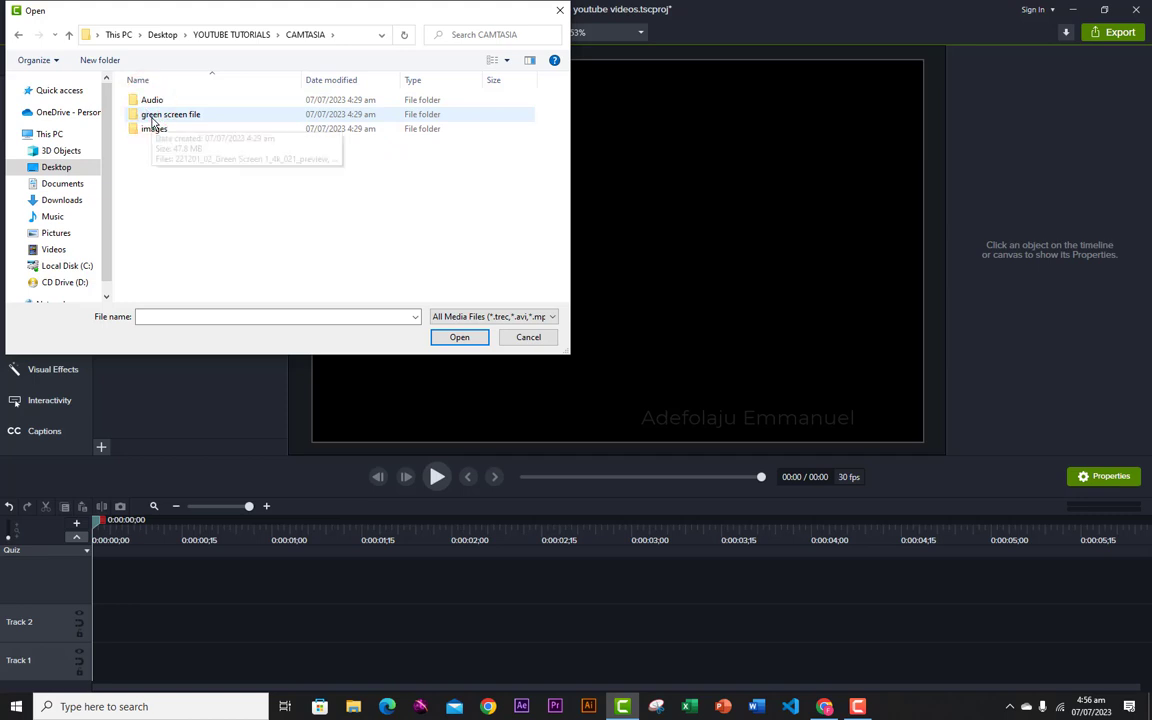
left_click(155, 133)
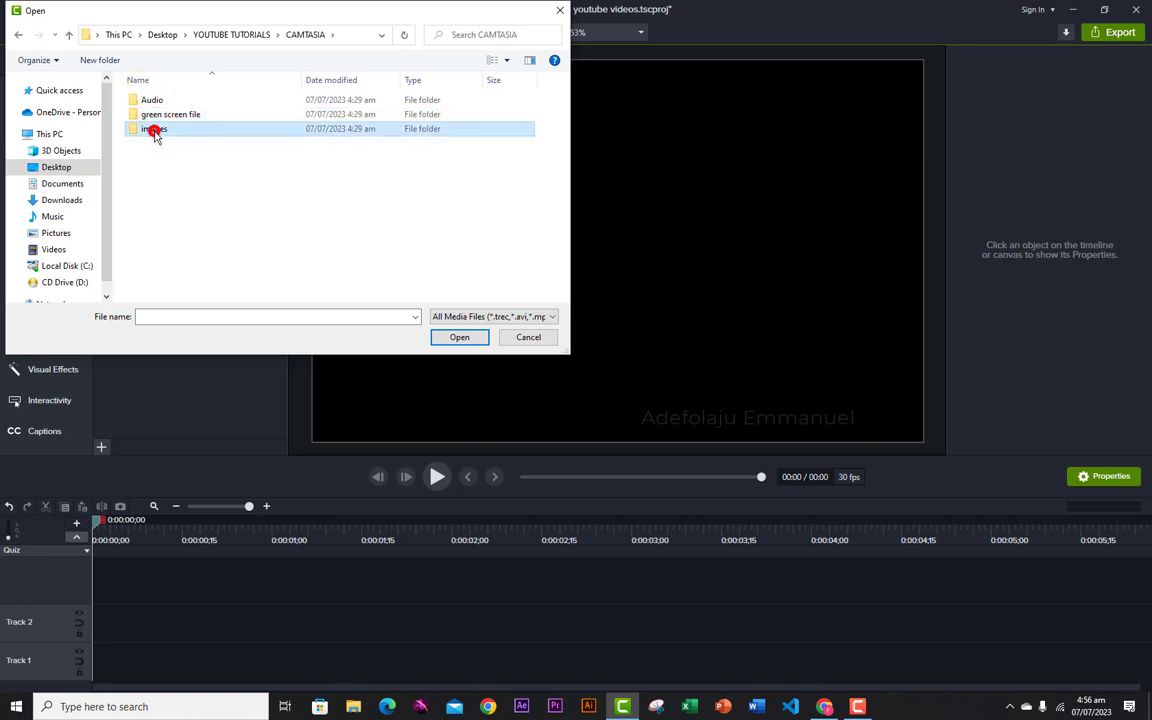
double_click(155, 133)
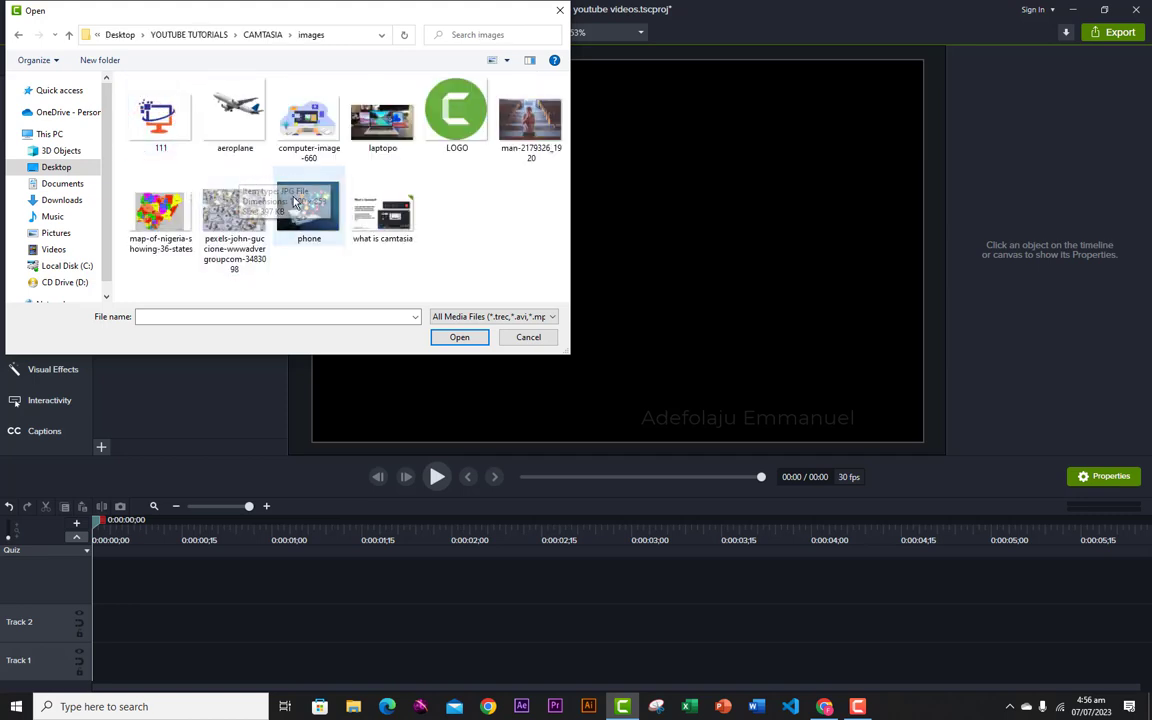
Import the images computer-image-660, laptopo and man-2179326_1920 into the Media Bin.
left_click(369, 143)
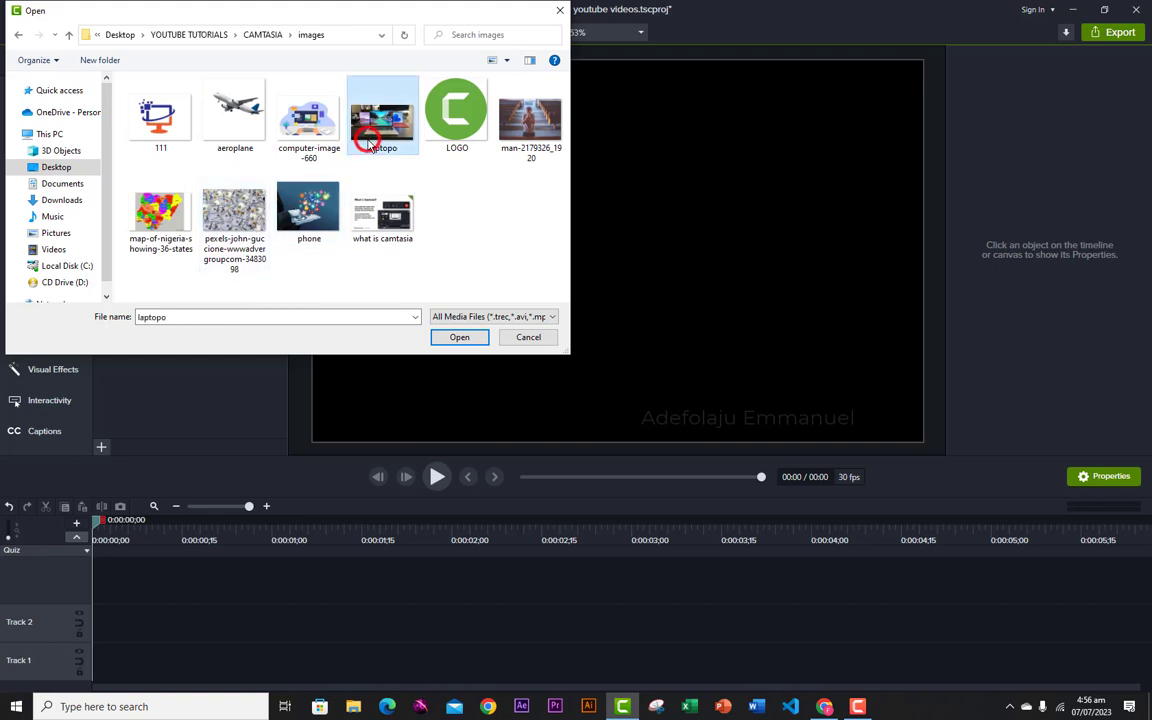
left_click(519, 127, "ctrl")
left_click(288, 150, "ctrl")
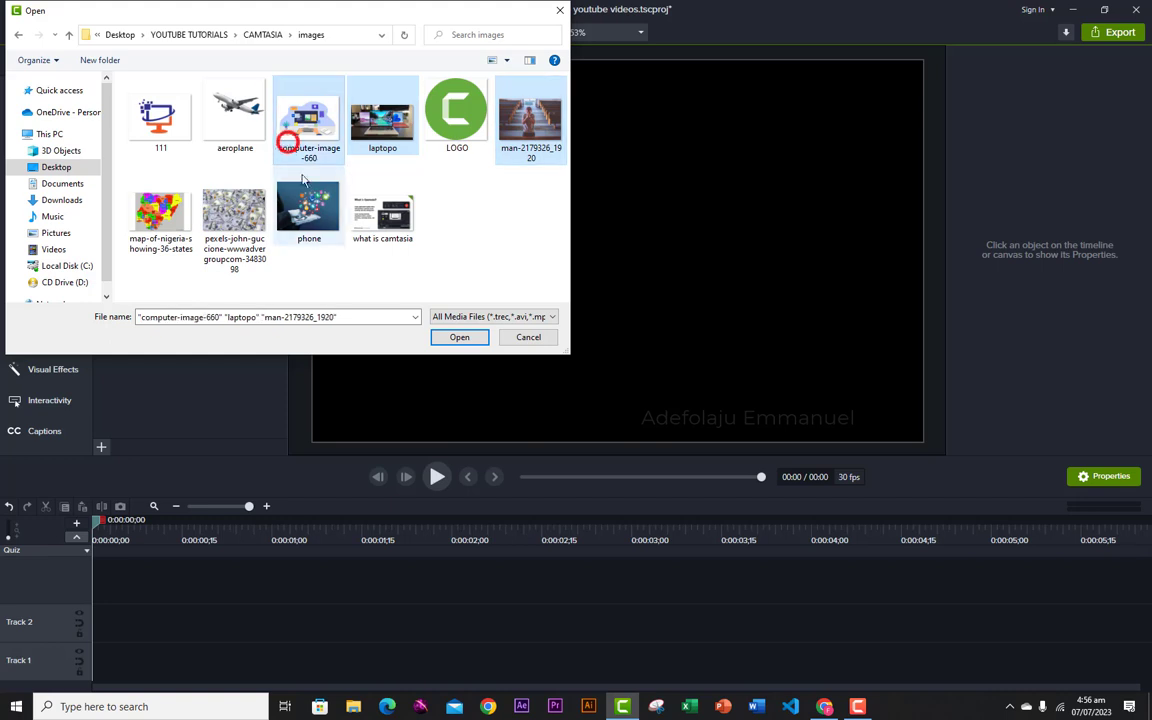
left_click(452, 337)
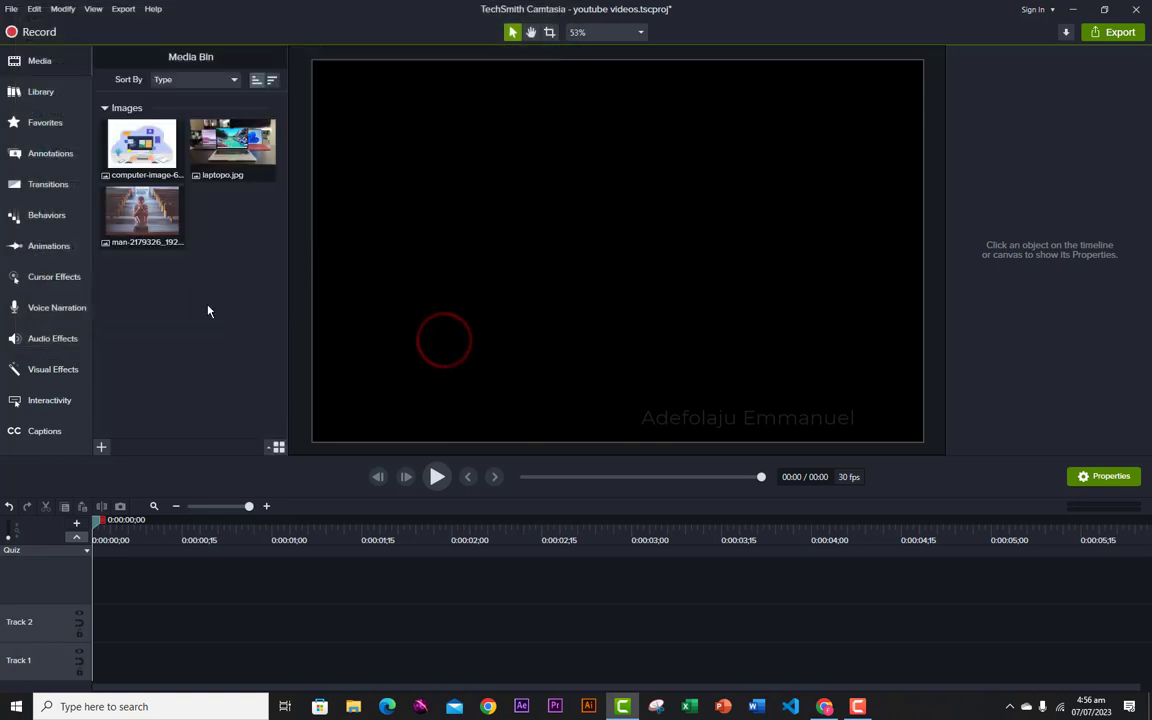
left_click(168, 196)
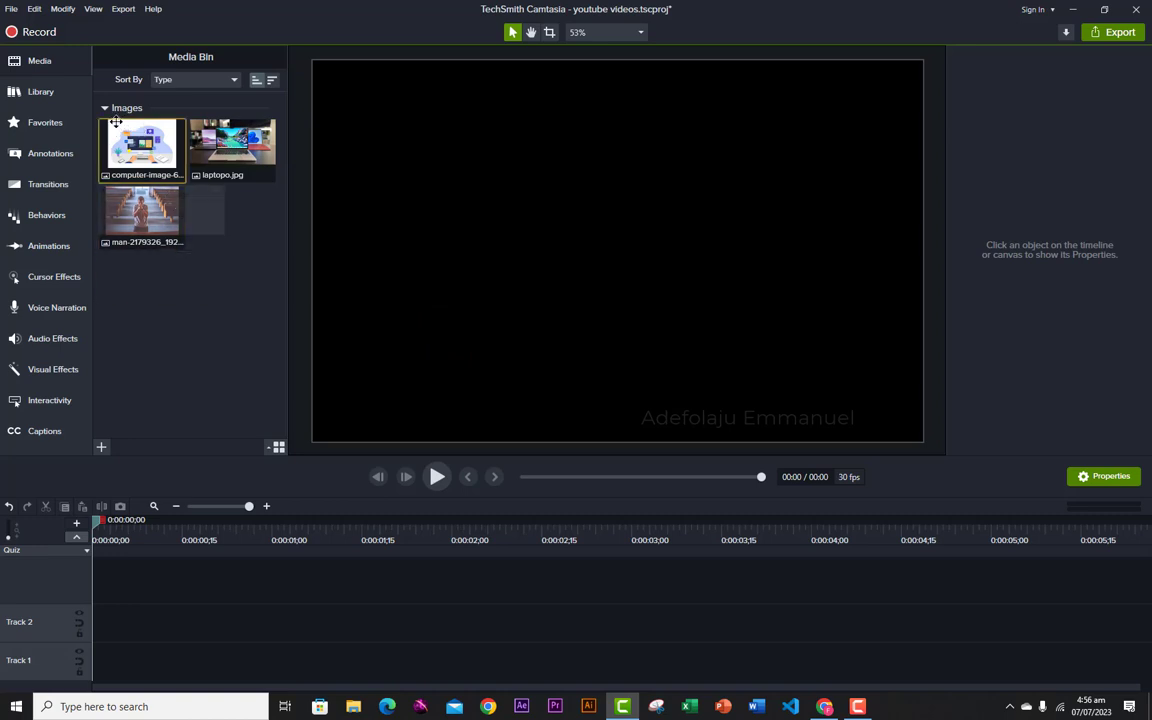
right_click(163, 289)
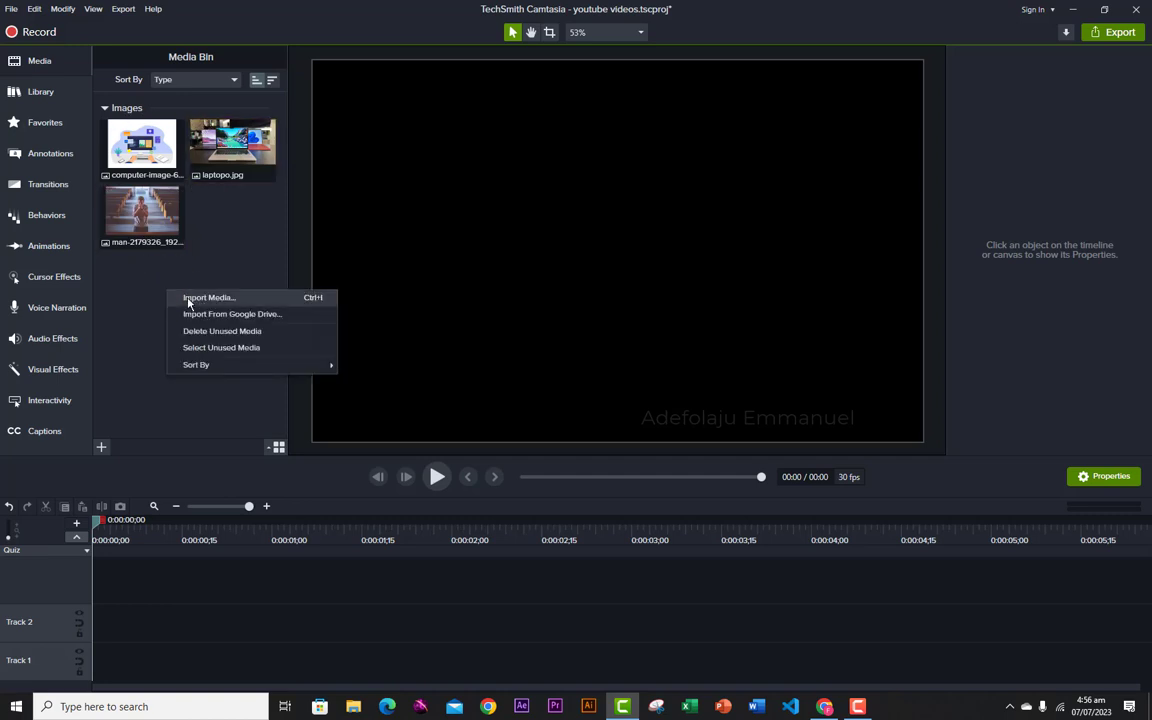
left_click(129, 296)
Import the tracks Riding Into The Sun - Telecasted and Searching For Time - Telecasted from the CAMTASIA Audio folder.
left_click(10, 10)
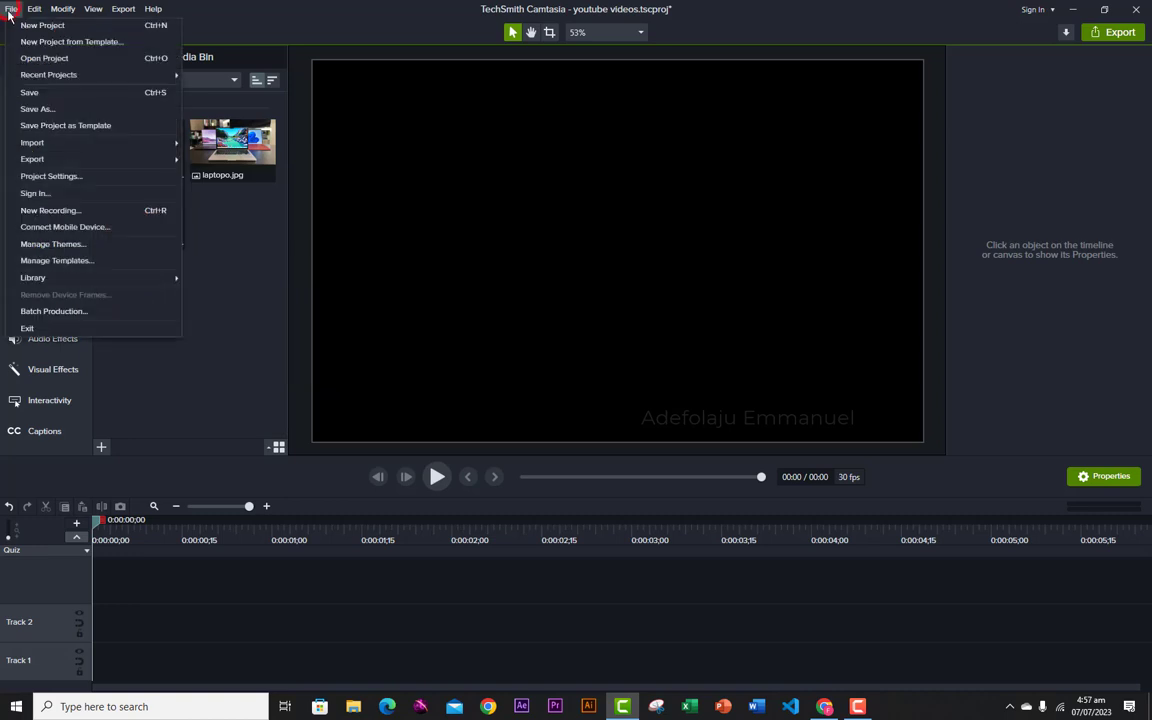
mouse_move(47, 143)
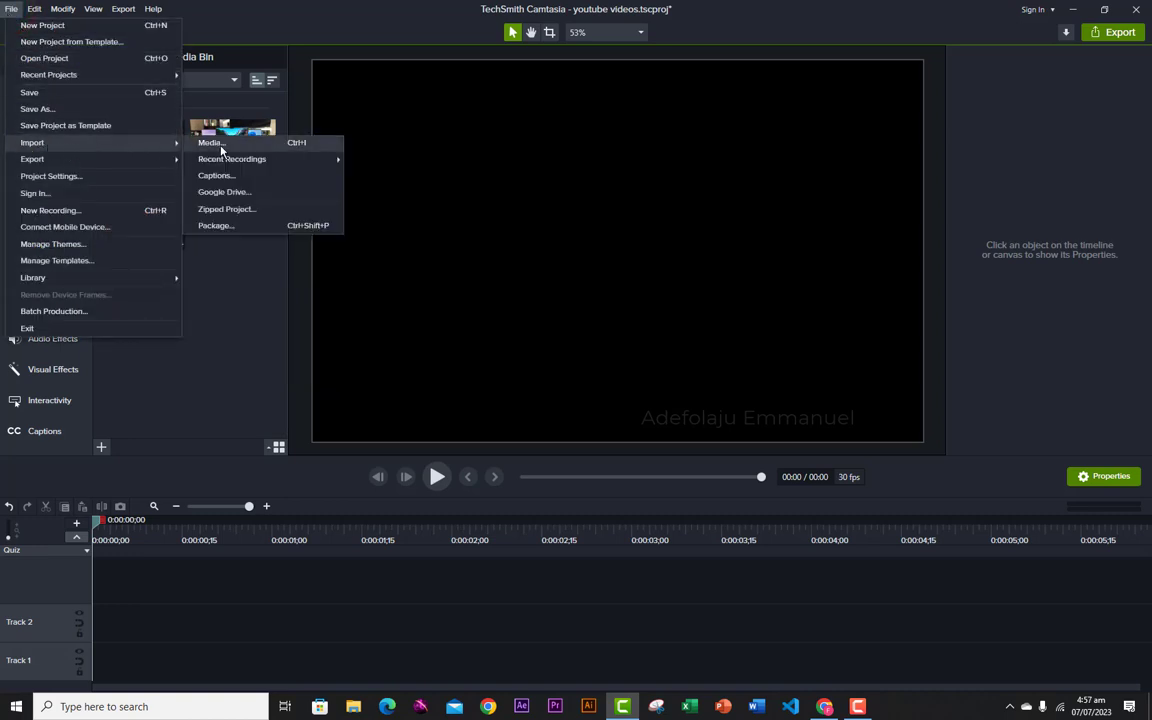
left_click(221, 146)
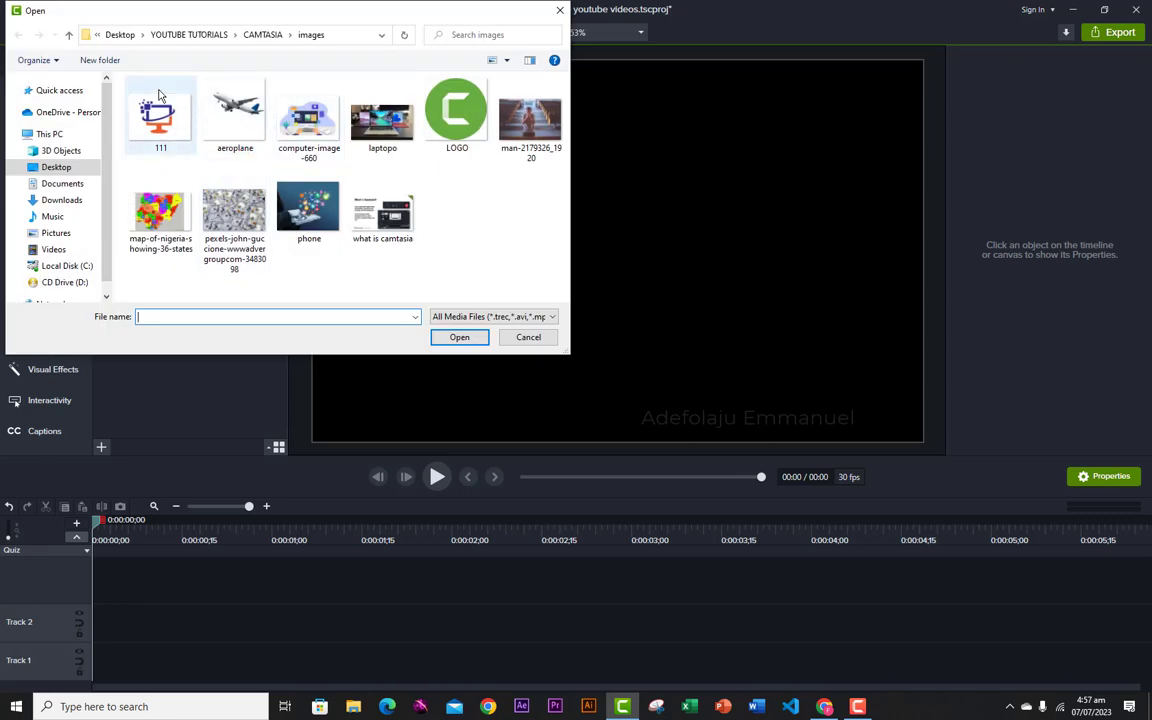
left_click(69, 35)
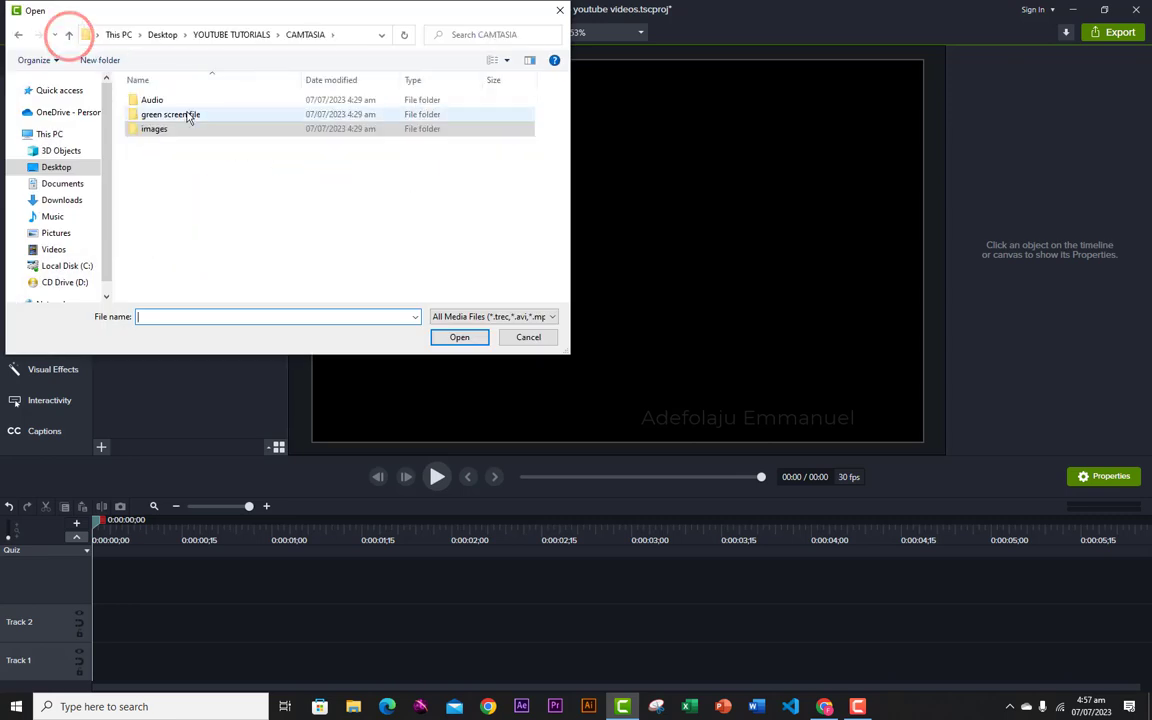
double_click(153, 102)
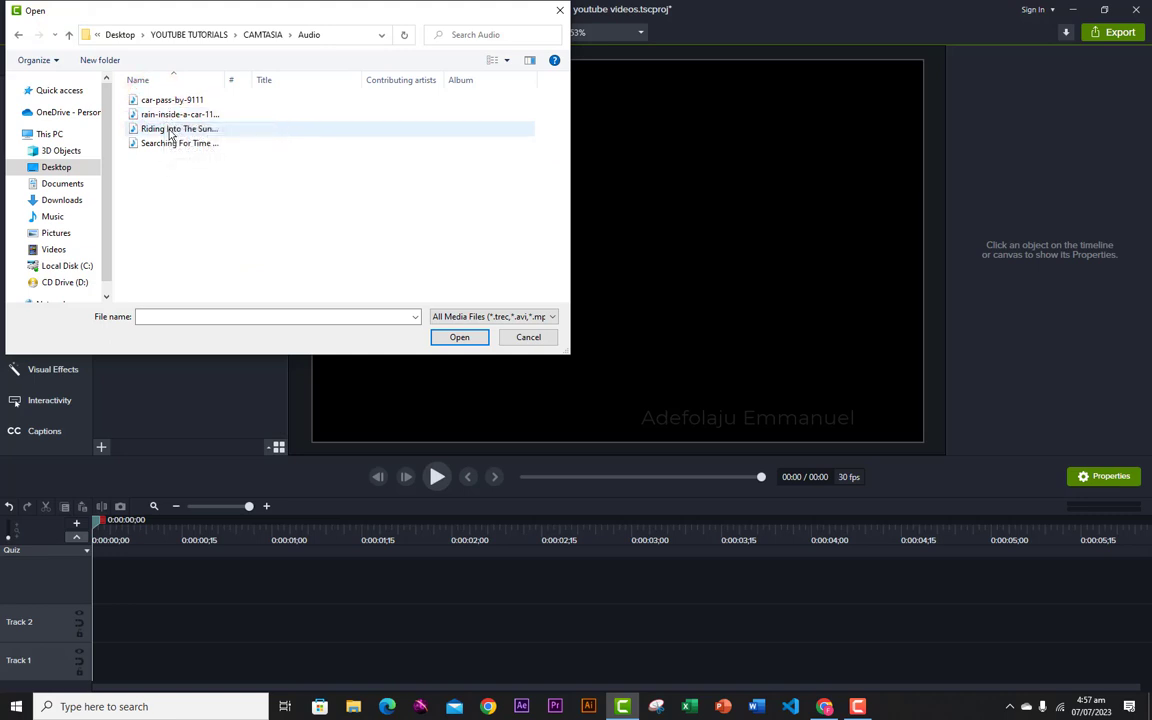
left_click(168, 128)
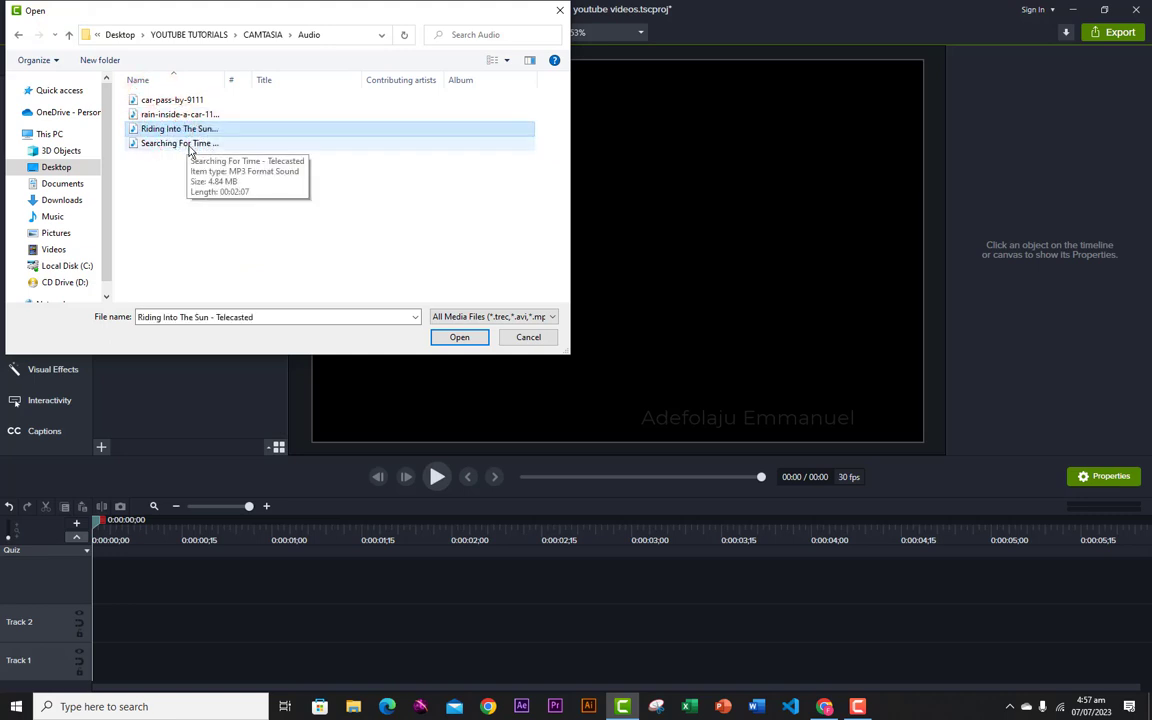
left_click(185, 143, "ctrl")
left_click(440, 341)
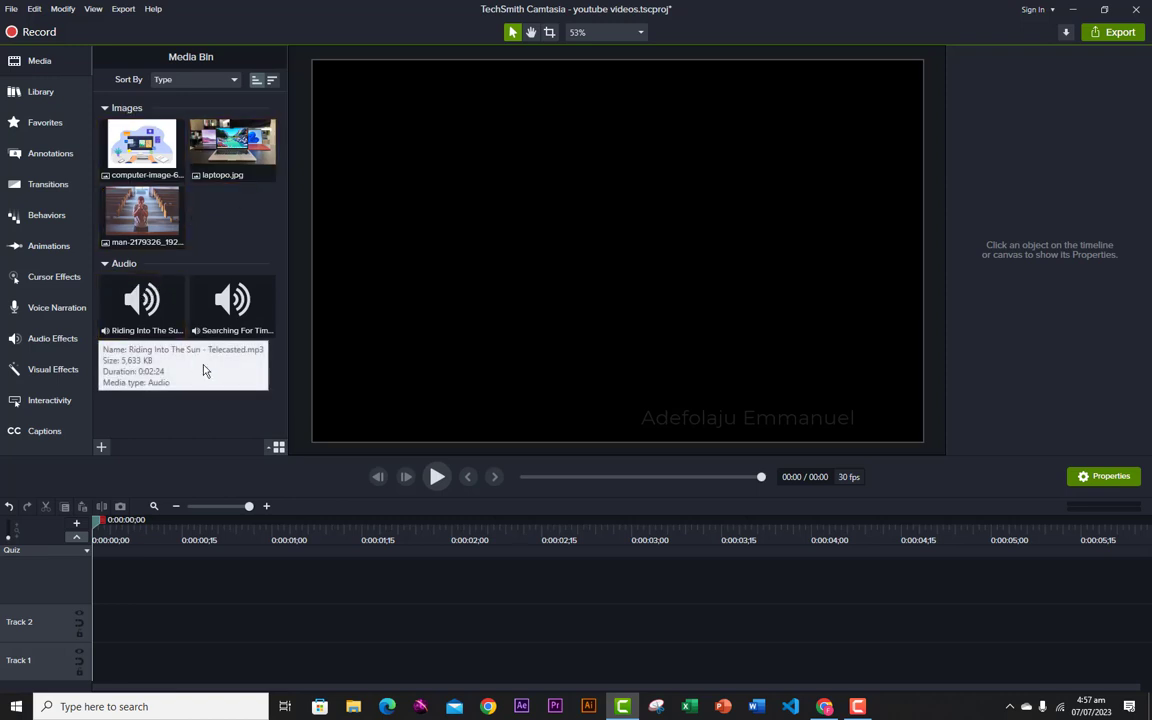
right_click(166, 403)
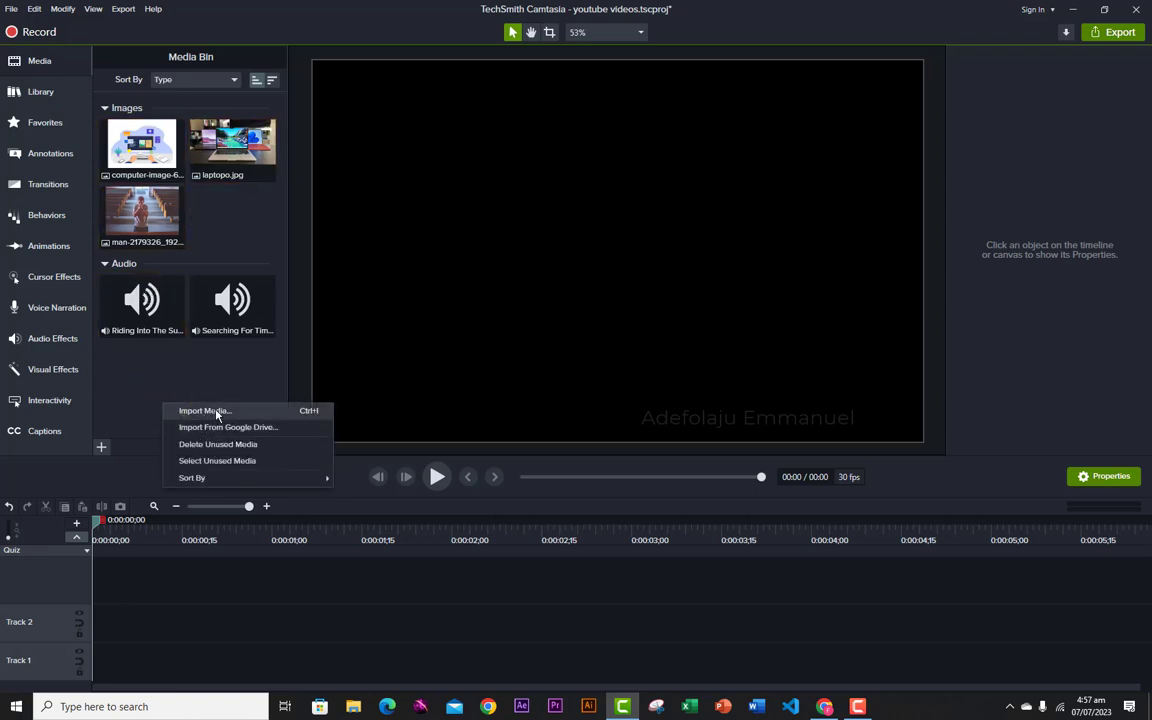
left_click(216, 410)
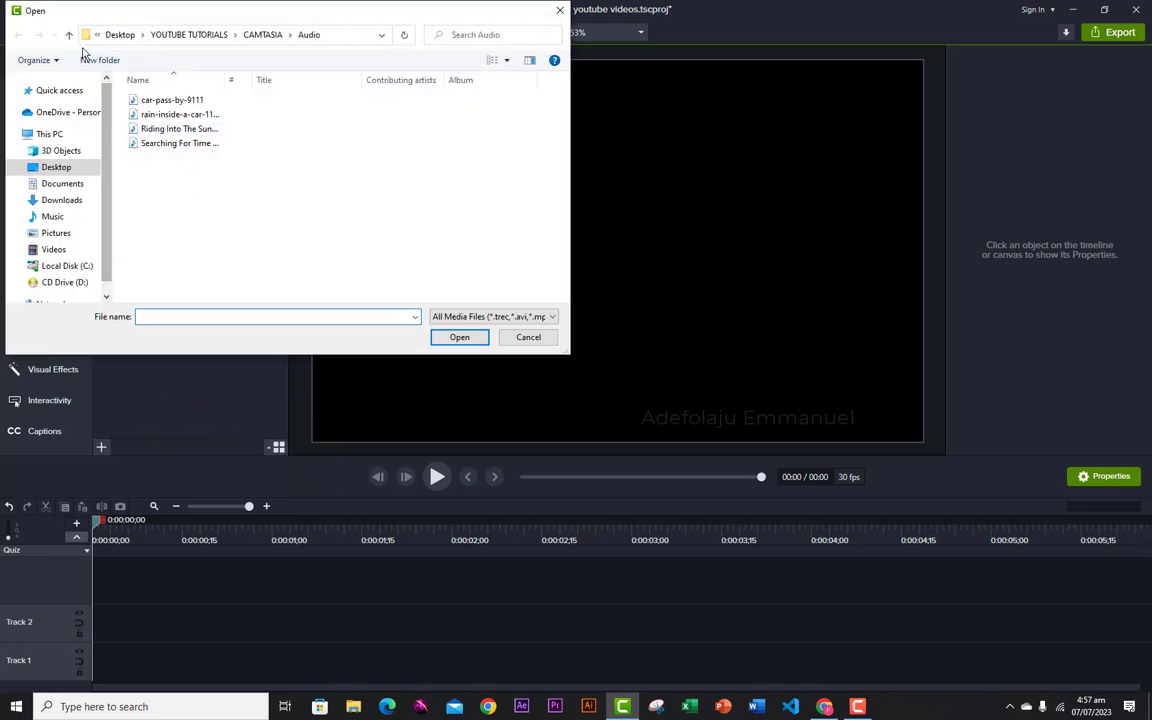
left_click(70, 36)
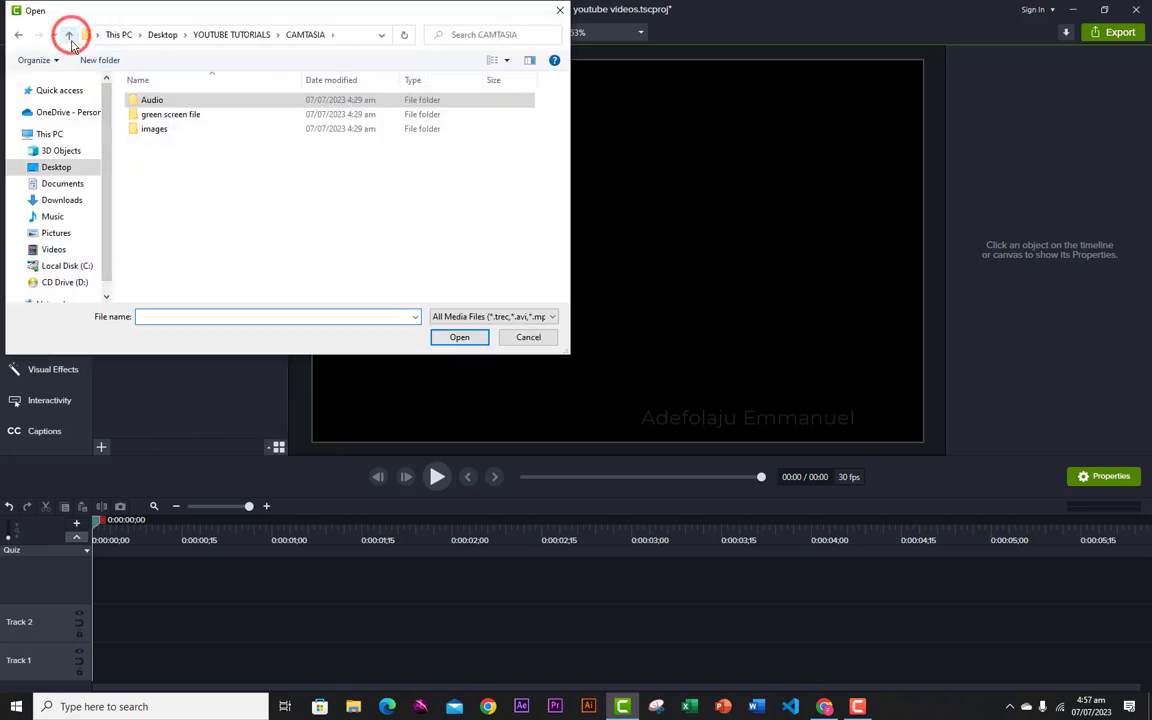
double_click(160, 114)
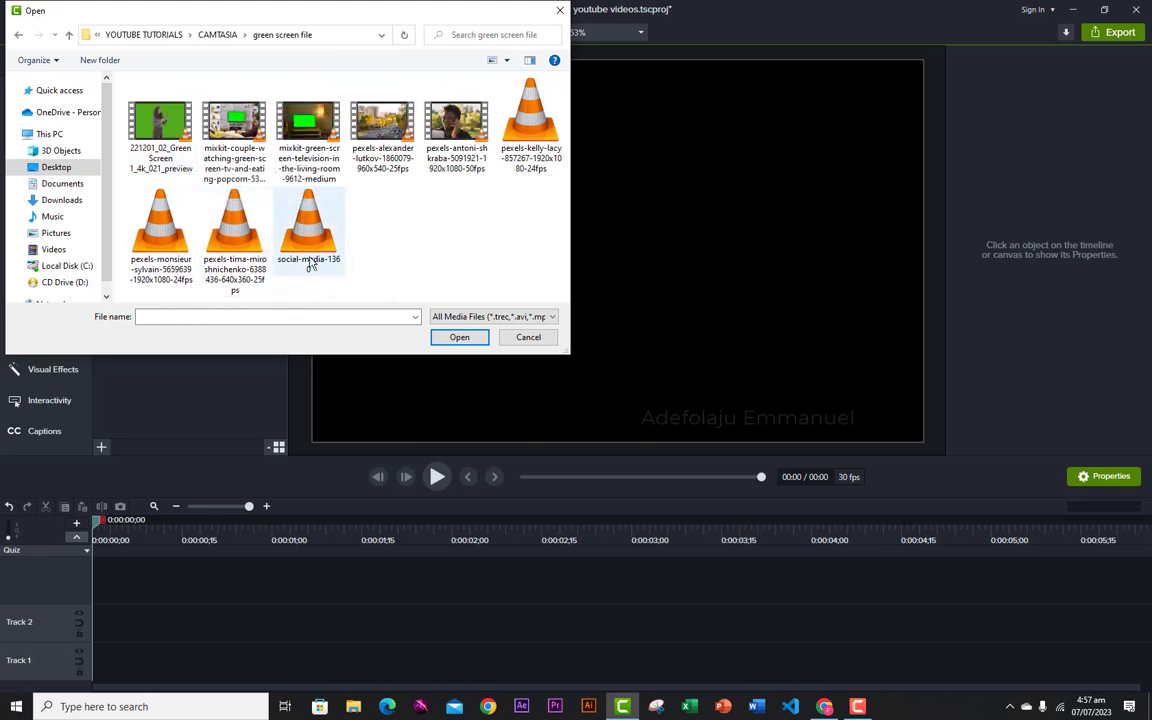
left_click(459, 140)
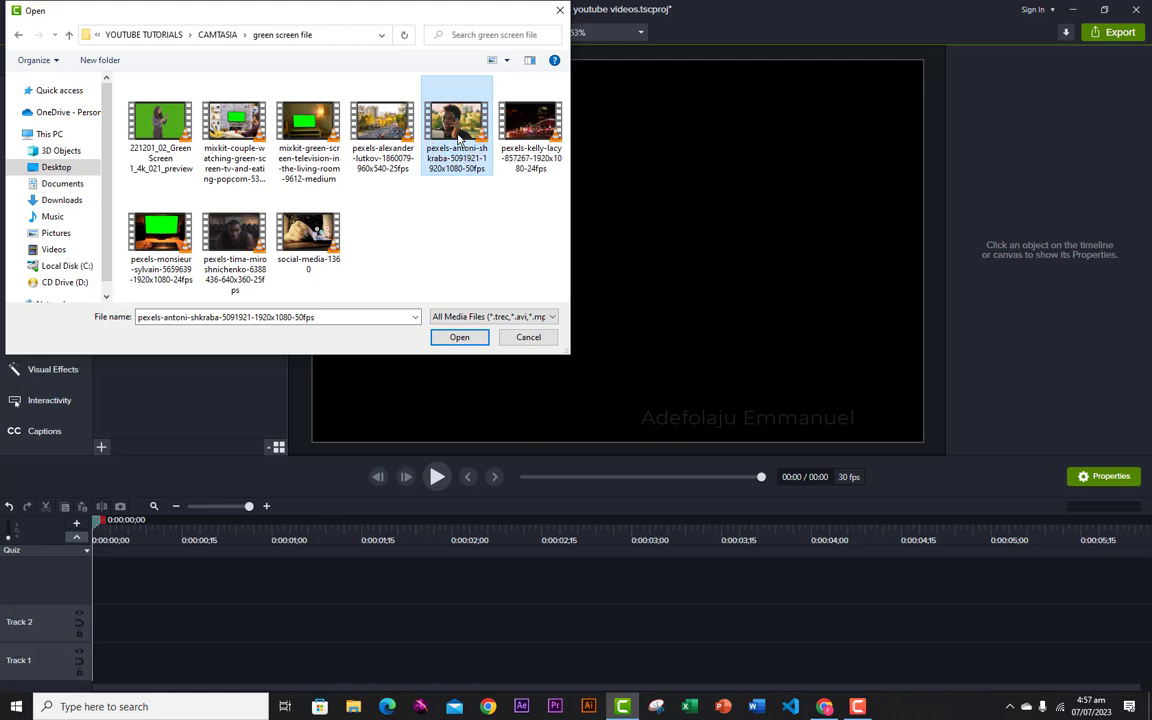
left_click(308, 235, "ctrl")
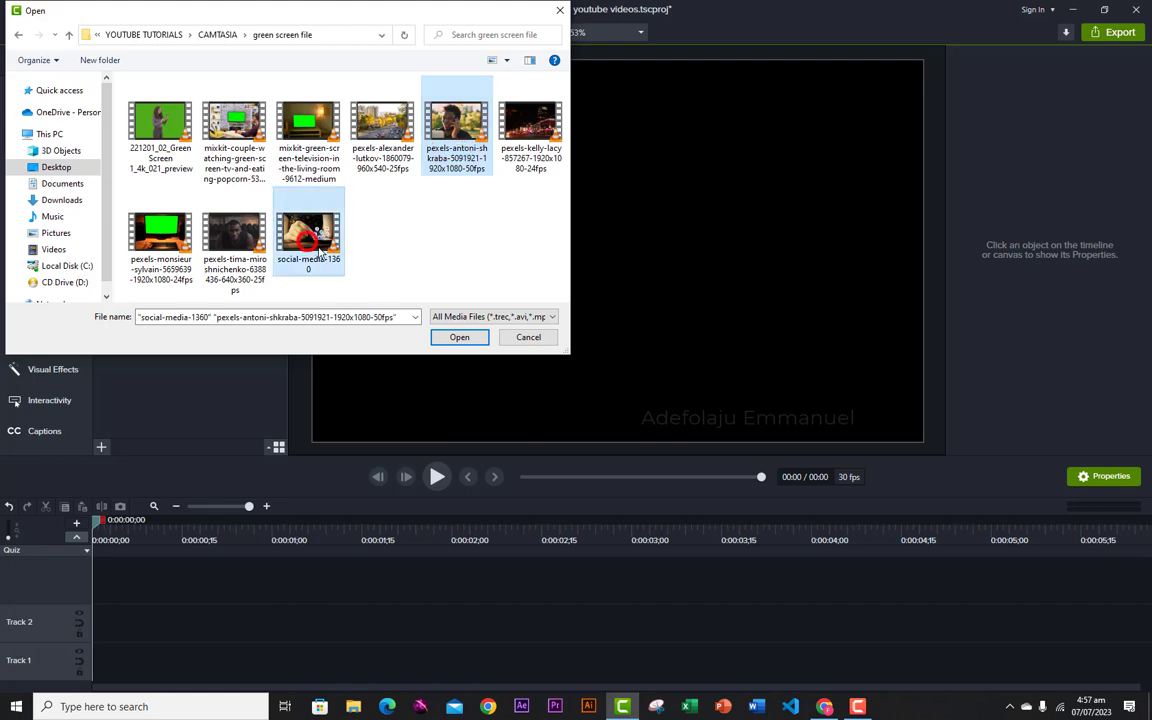
left_click(453, 338)
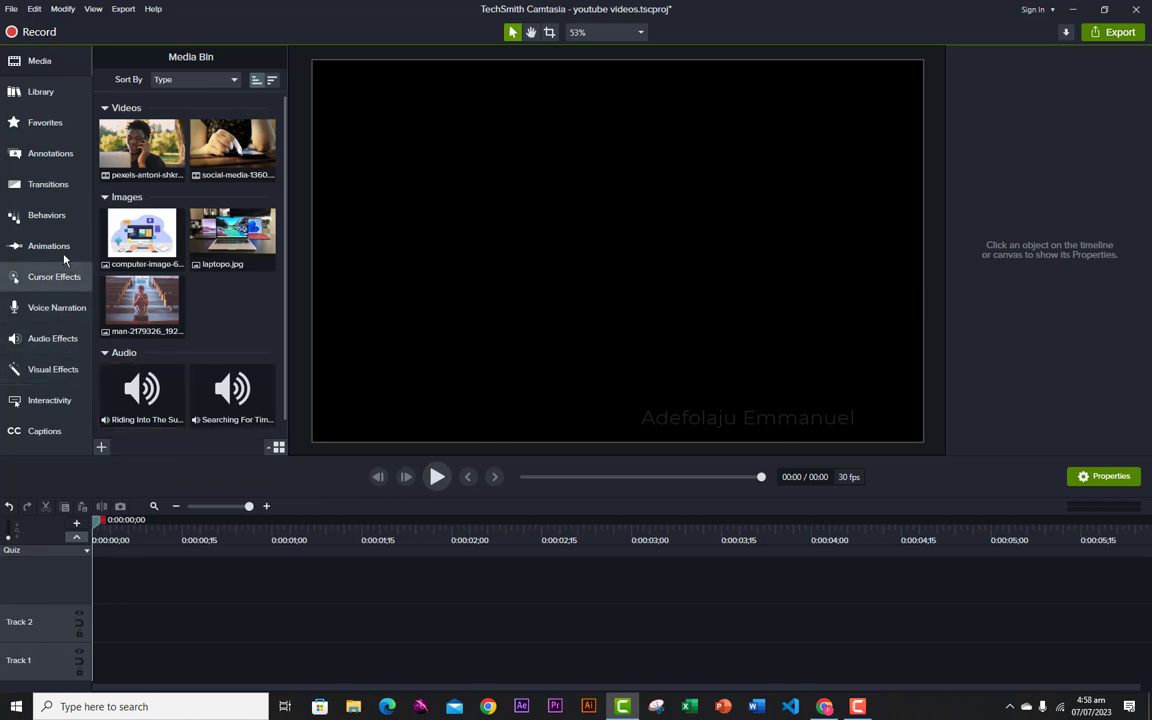
Look over the Voice Narration tool and review the imported videos and images in the Media Bin.
left_click(55, 309)
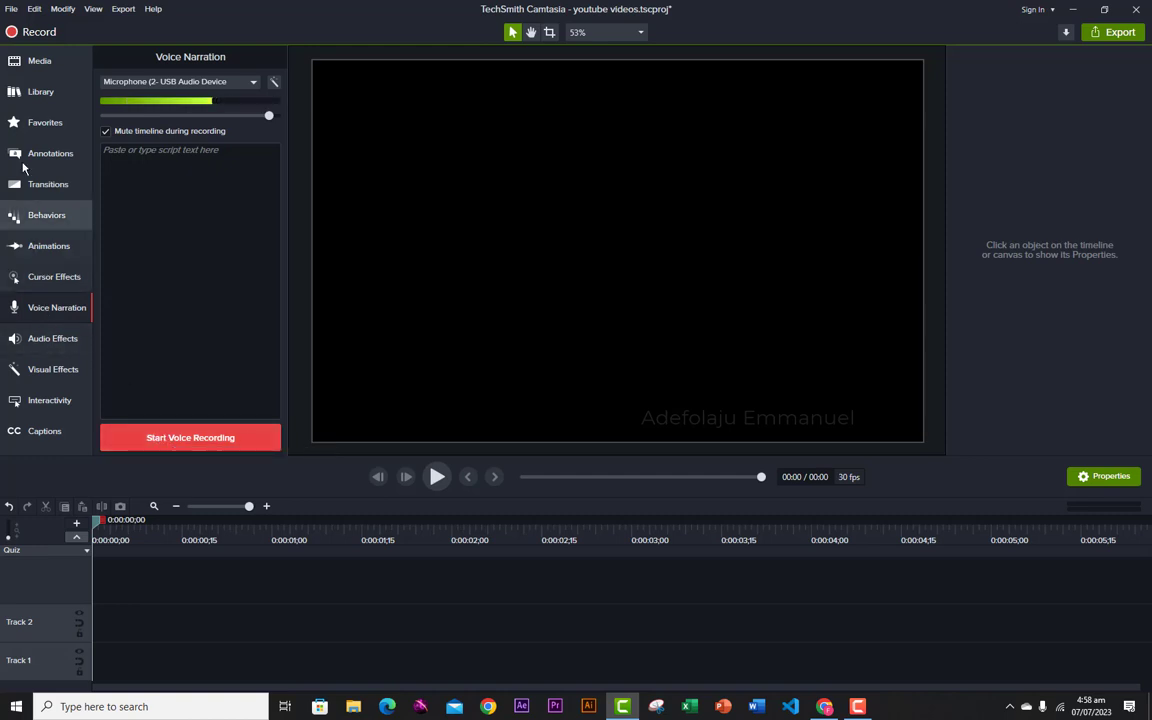
left_click(36, 62)
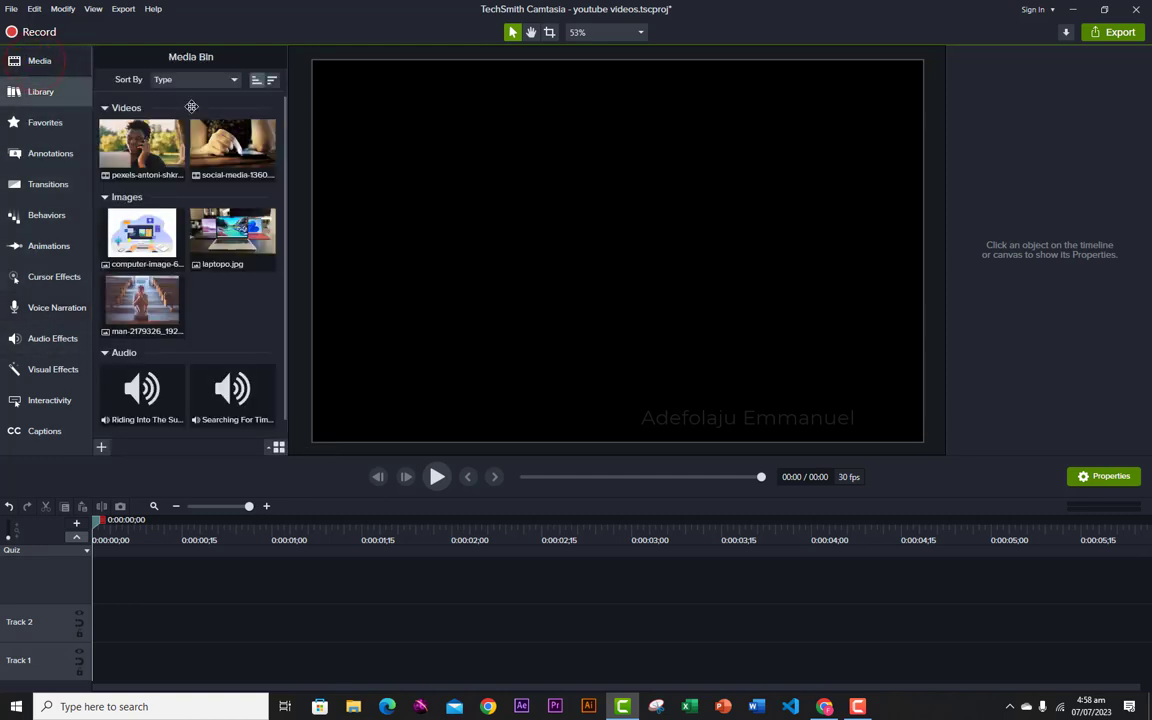
left_click(141, 148)
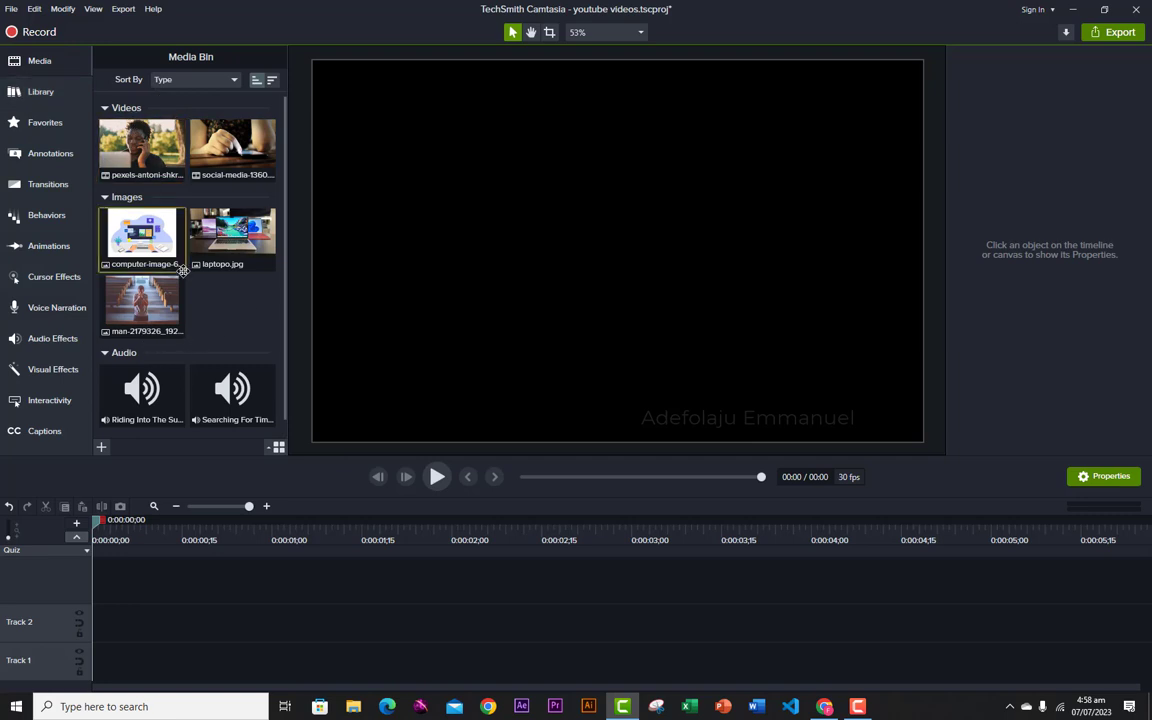
left_click(208, 158)
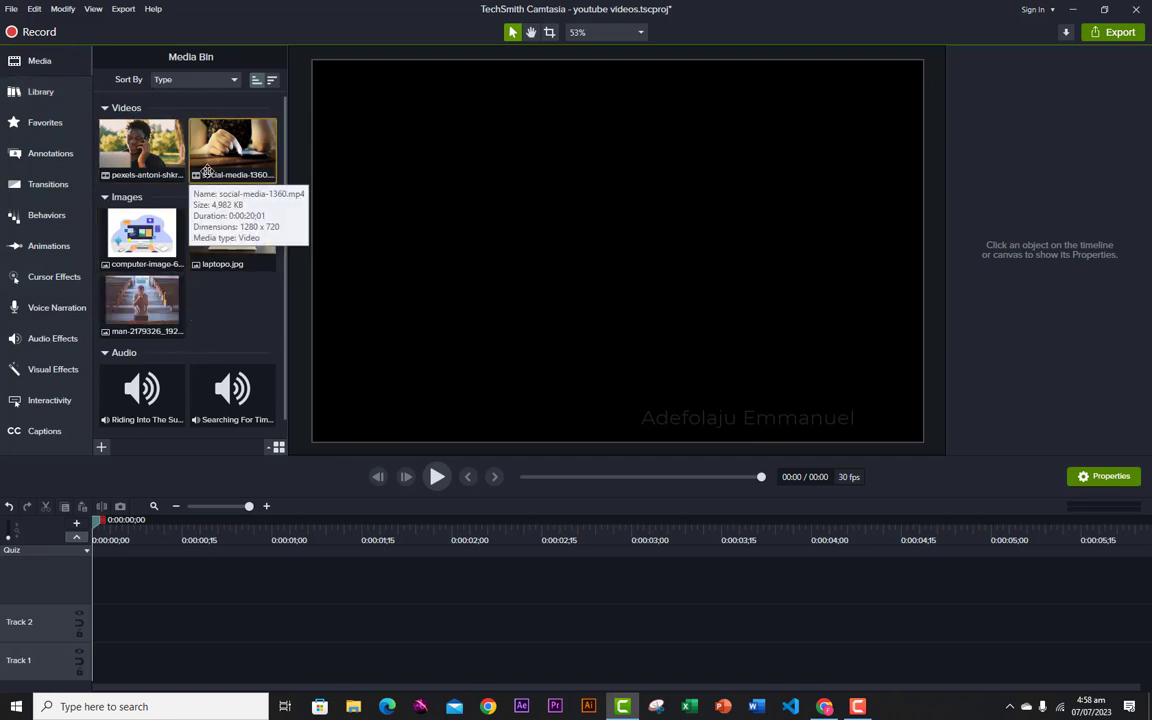
left_click(217, 327)
left_click(170, 231)
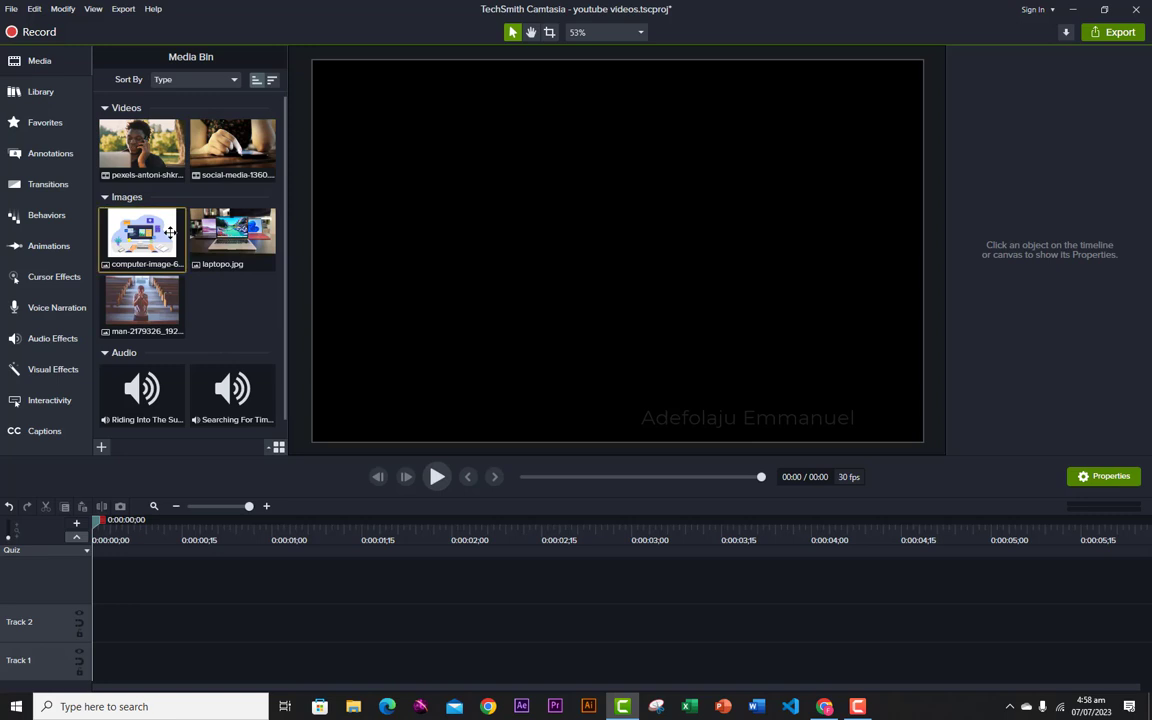
scroll(177, 238, "down", 1)
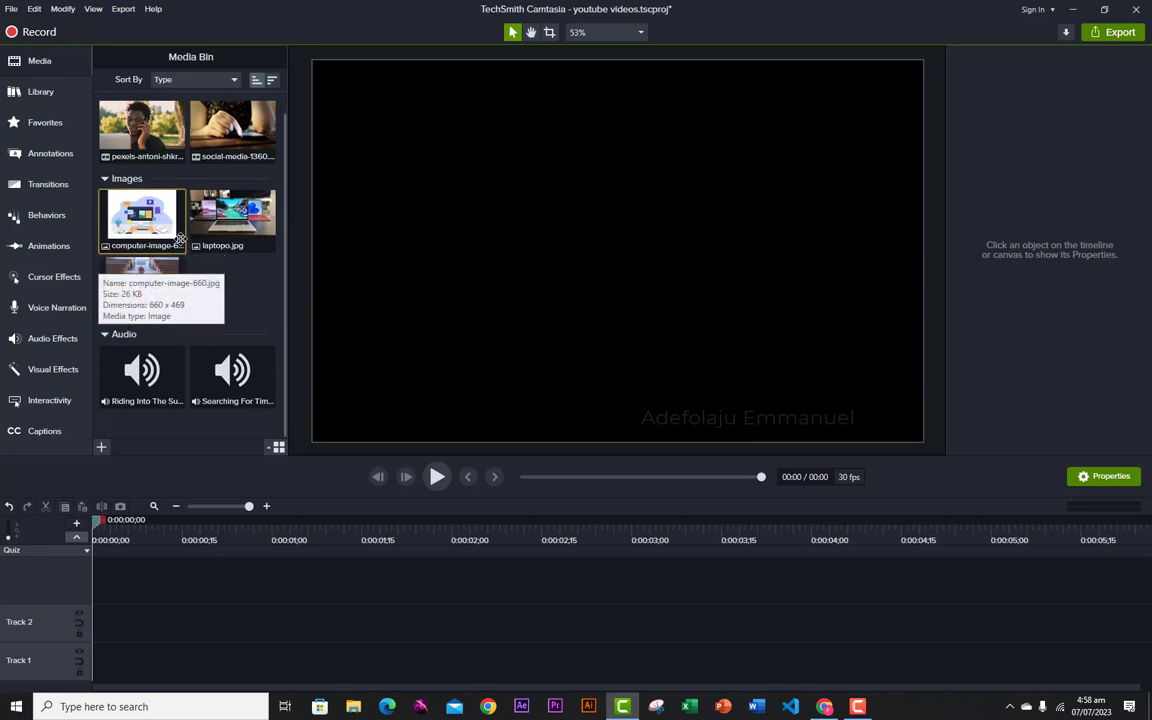
scroll(180, 239, "up", 1)
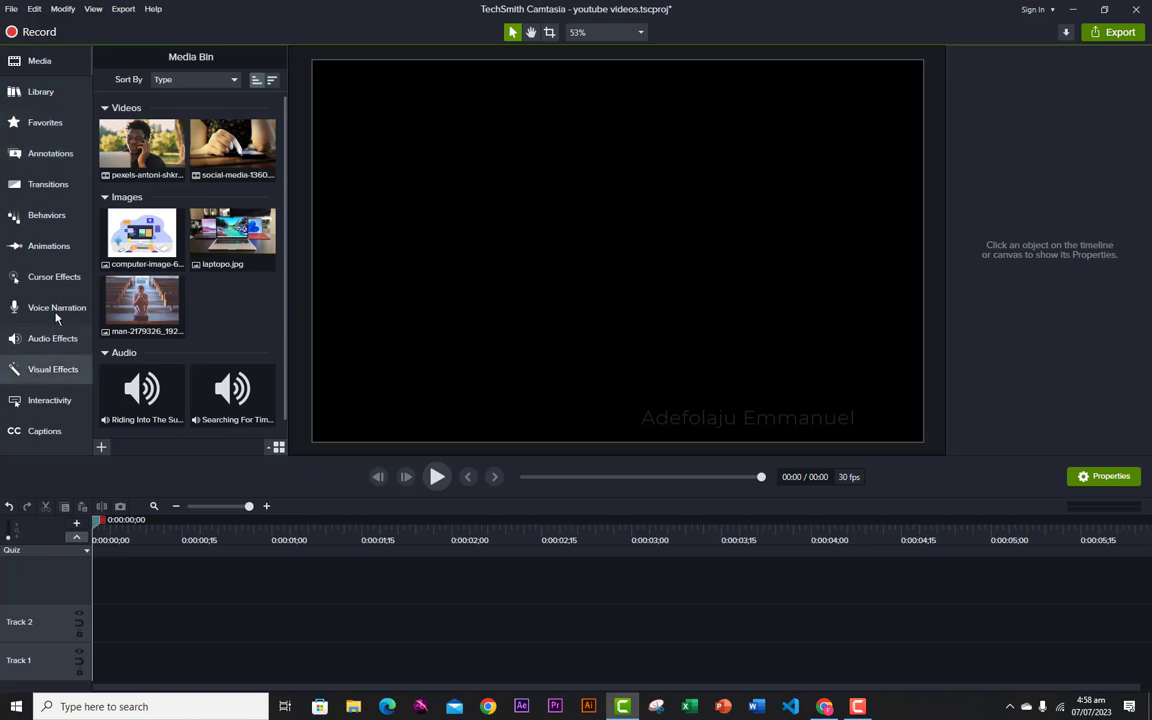
left_click(44, 62)
left_click(40, 62)
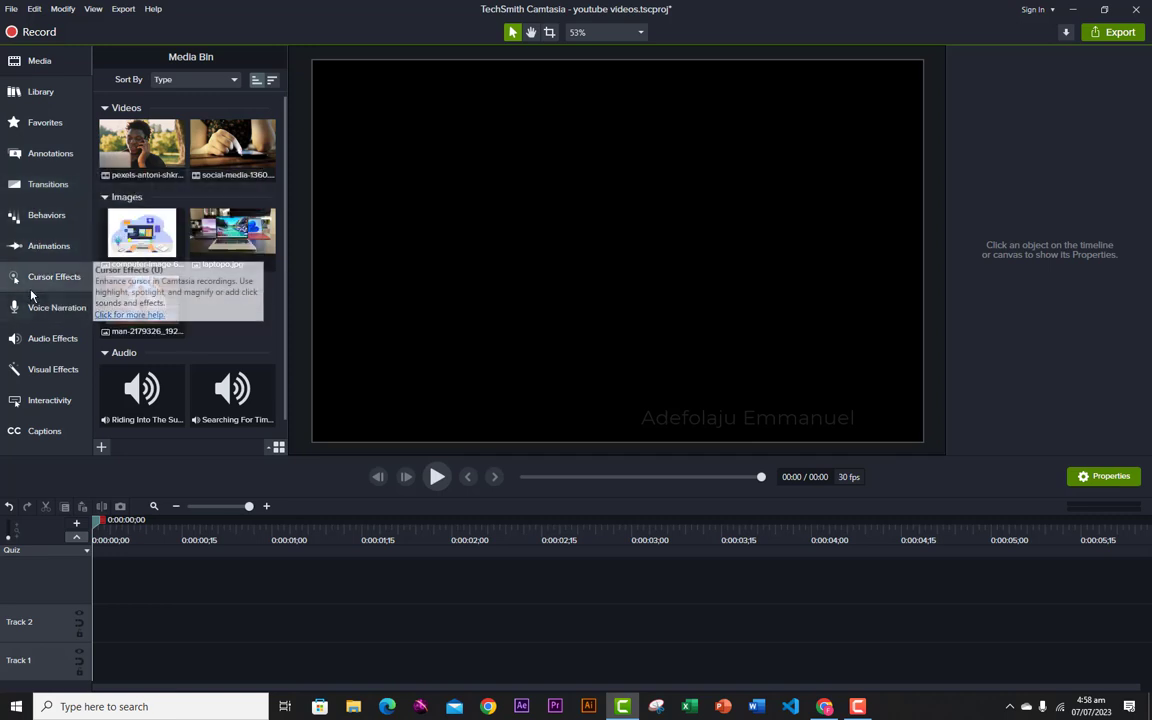
Open the Camtasia 2021 library and examine the Buildings icons inside the Icons folder.
left_click(44, 98)
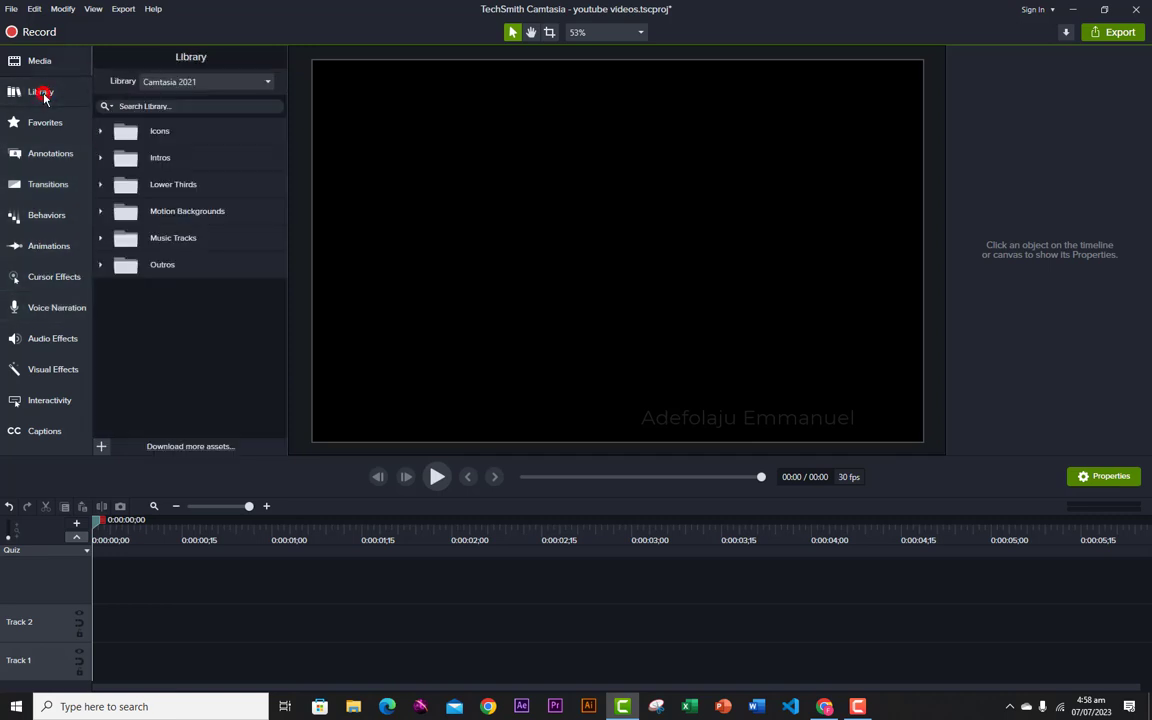
left_click(101, 132)
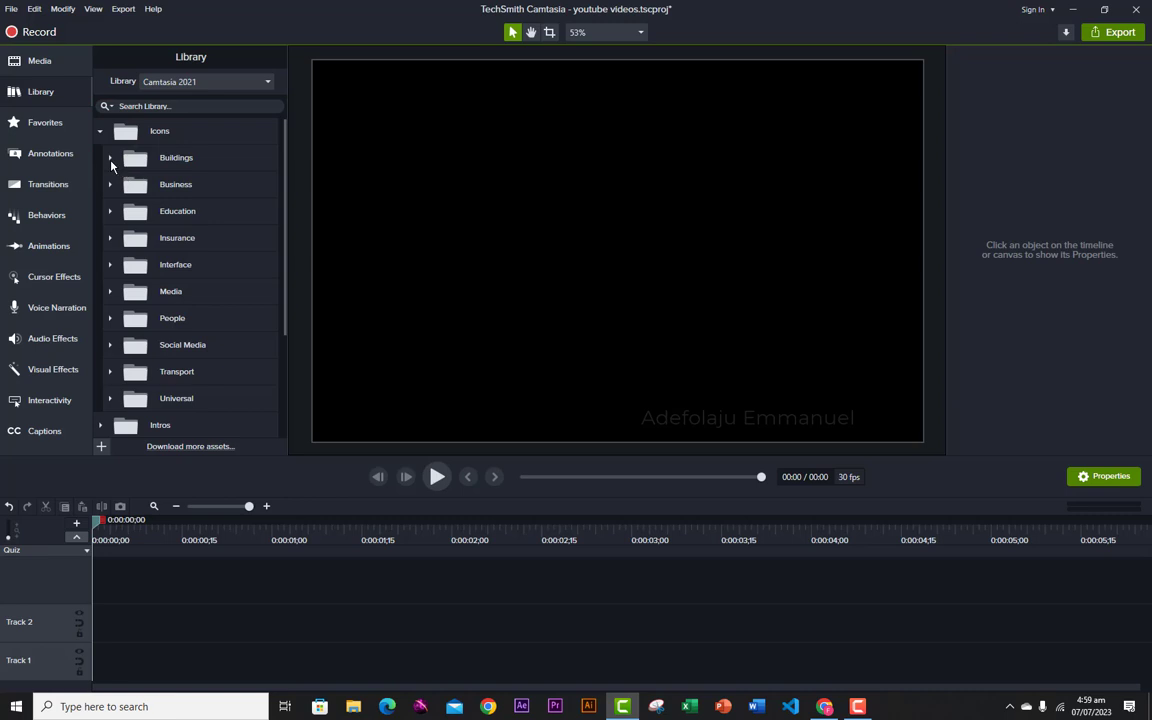
left_click(110, 158)
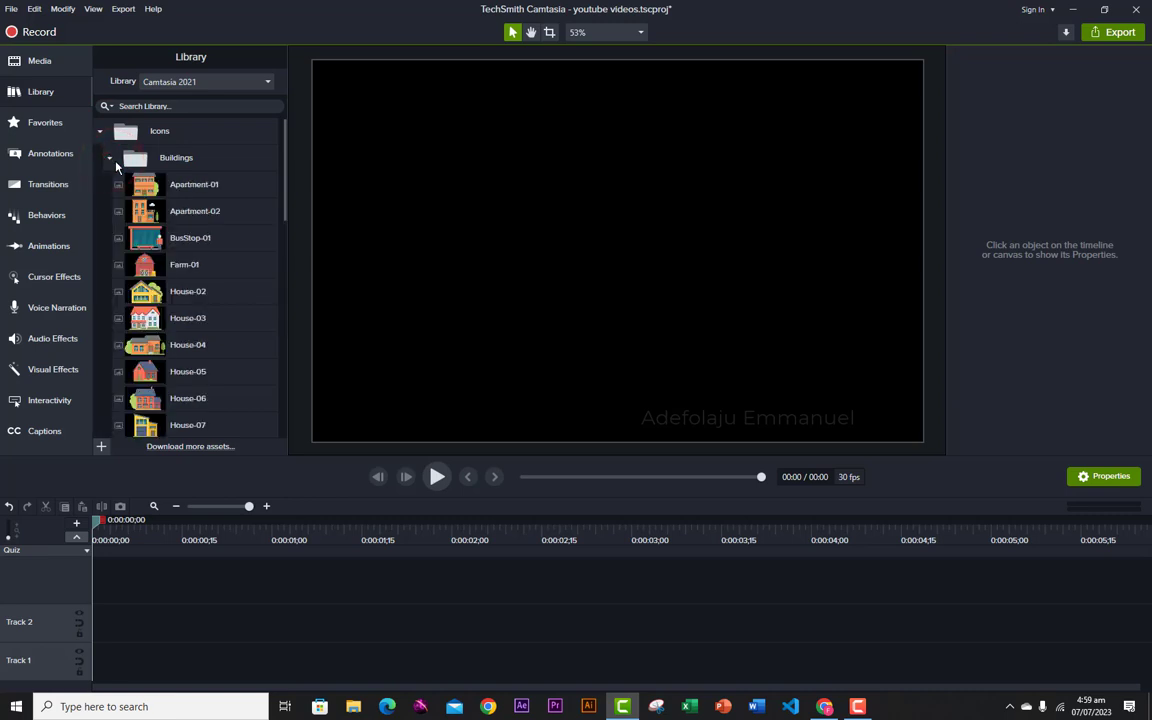
scroll(208, 250, "down", 5)
scroll(208, 250, "up", 6)
left_click(101, 134)
left_click(110, 158)
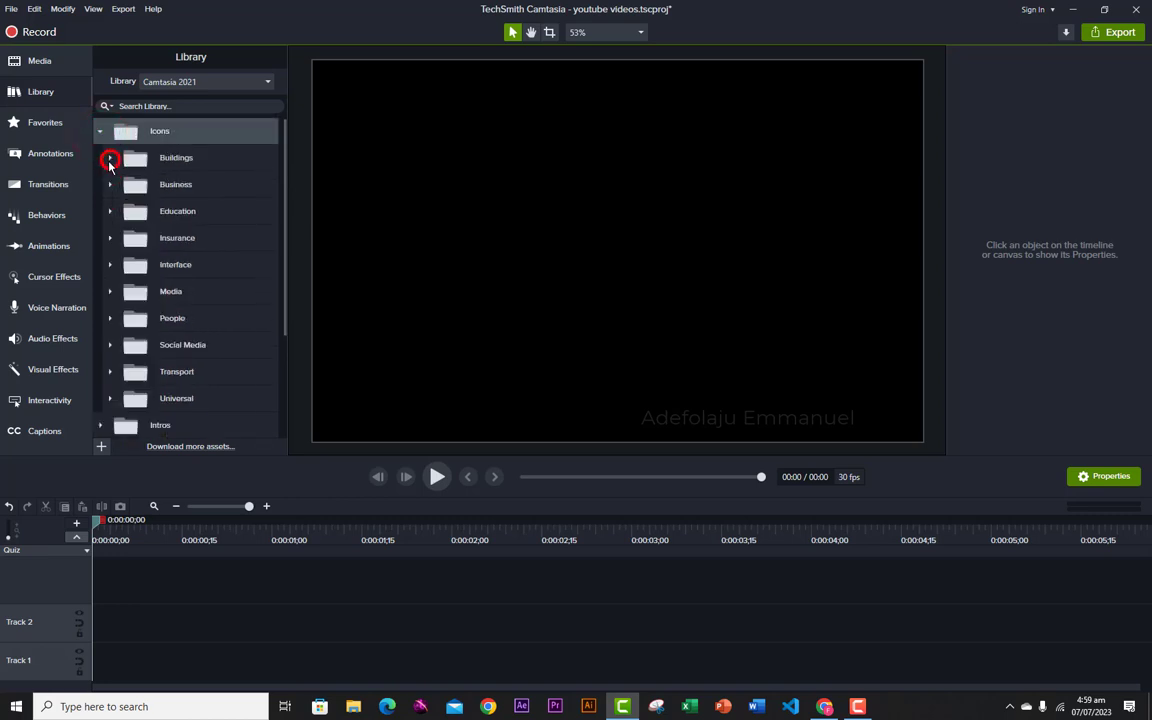
Examine the Media icons in the library's Icons folder, then collapse that subfolder.
left_click(110, 291)
scroll(143, 313, "down", 5)
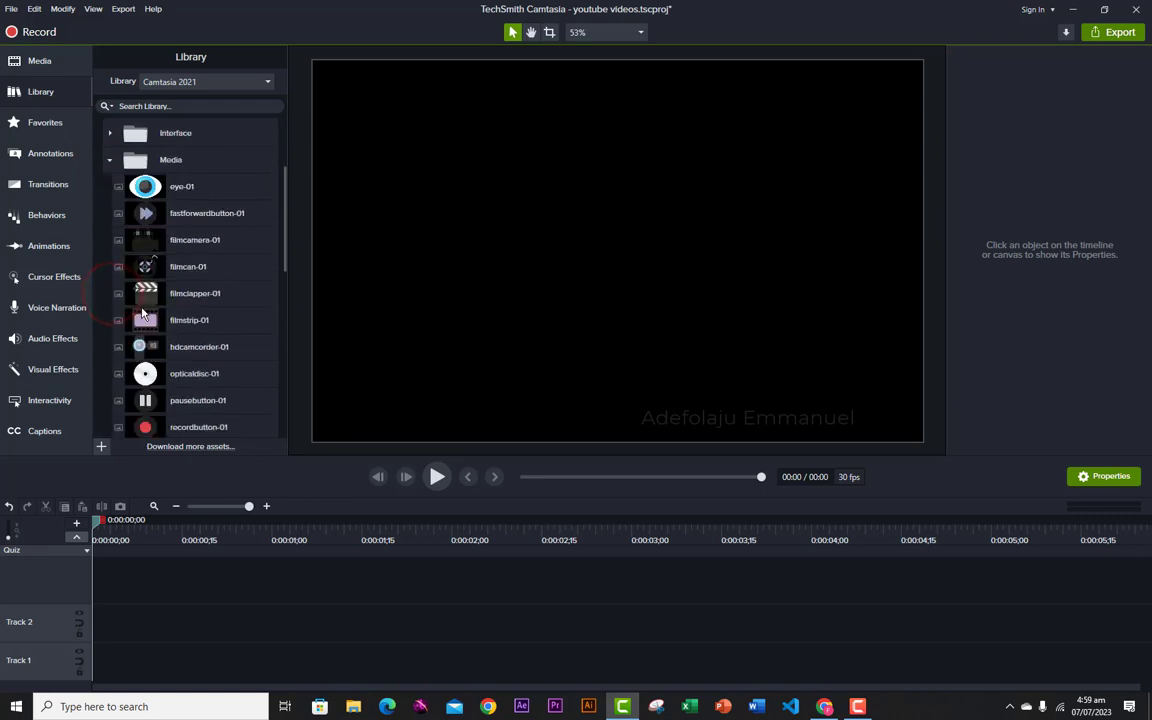
scroll(143, 313, "down", 3)
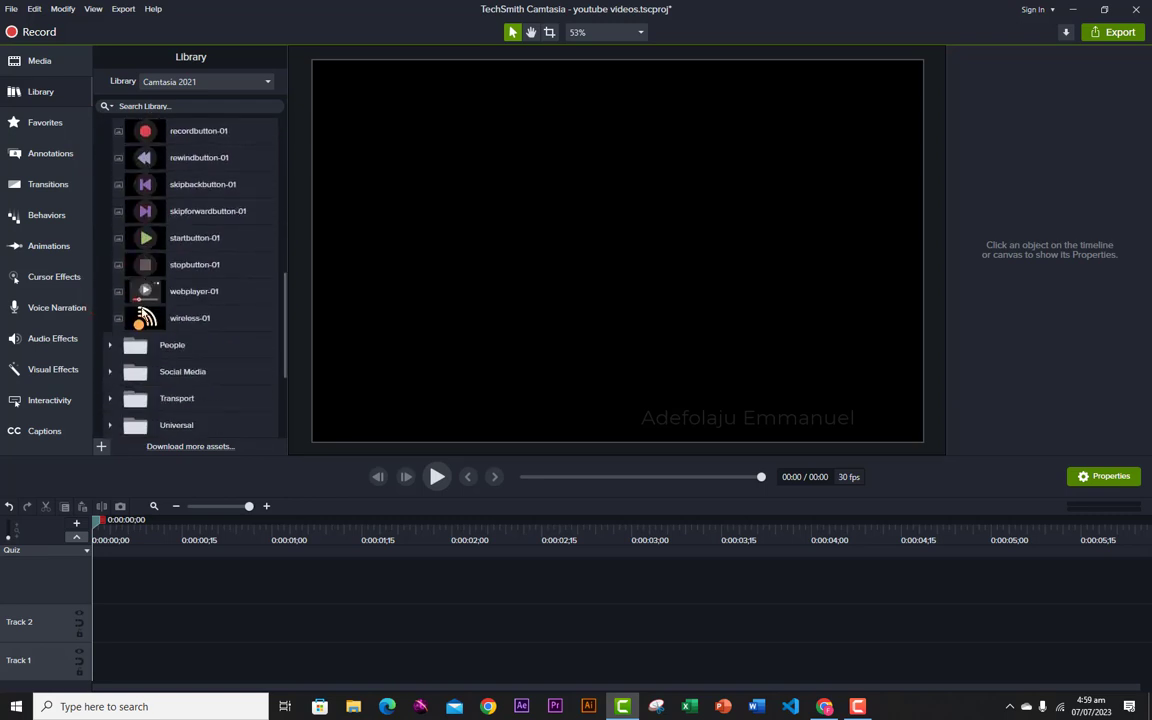
scroll(143, 313, "up", 3)
scroll(136, 207, "up", 3)
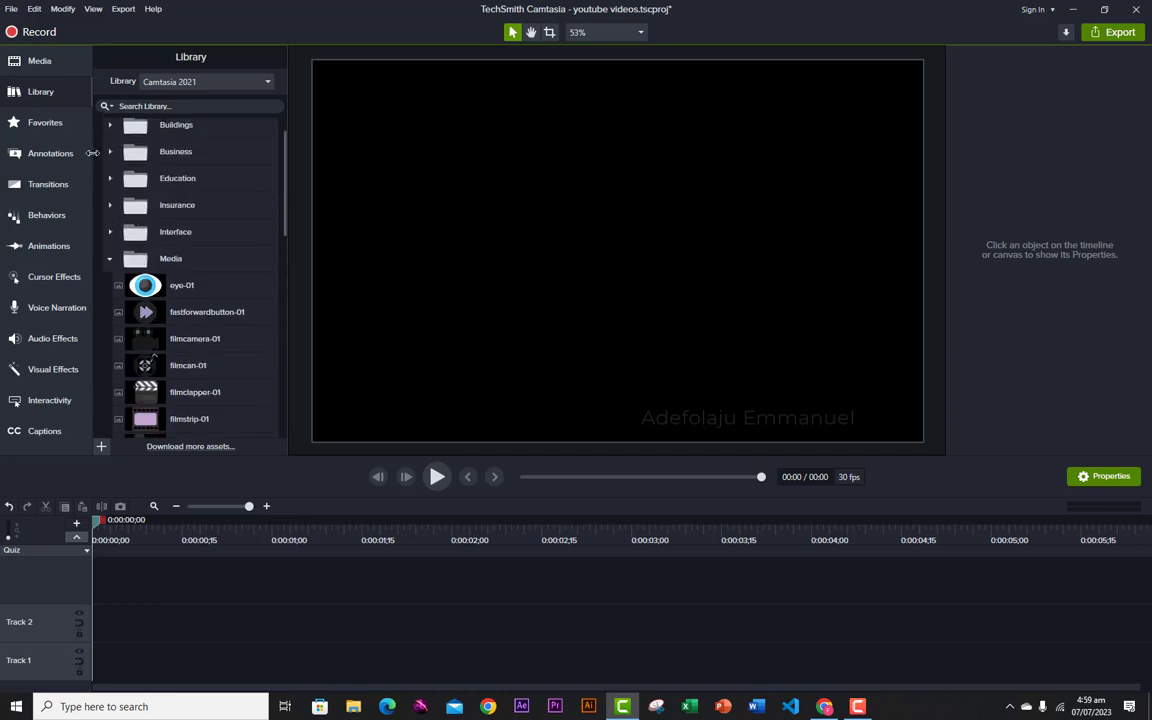
left_click(110, 259)
Add the heart-02 icon from the library's Social Media icons to Track 3 at the start of the timeline.
scroll(140, 265, "down", 2)
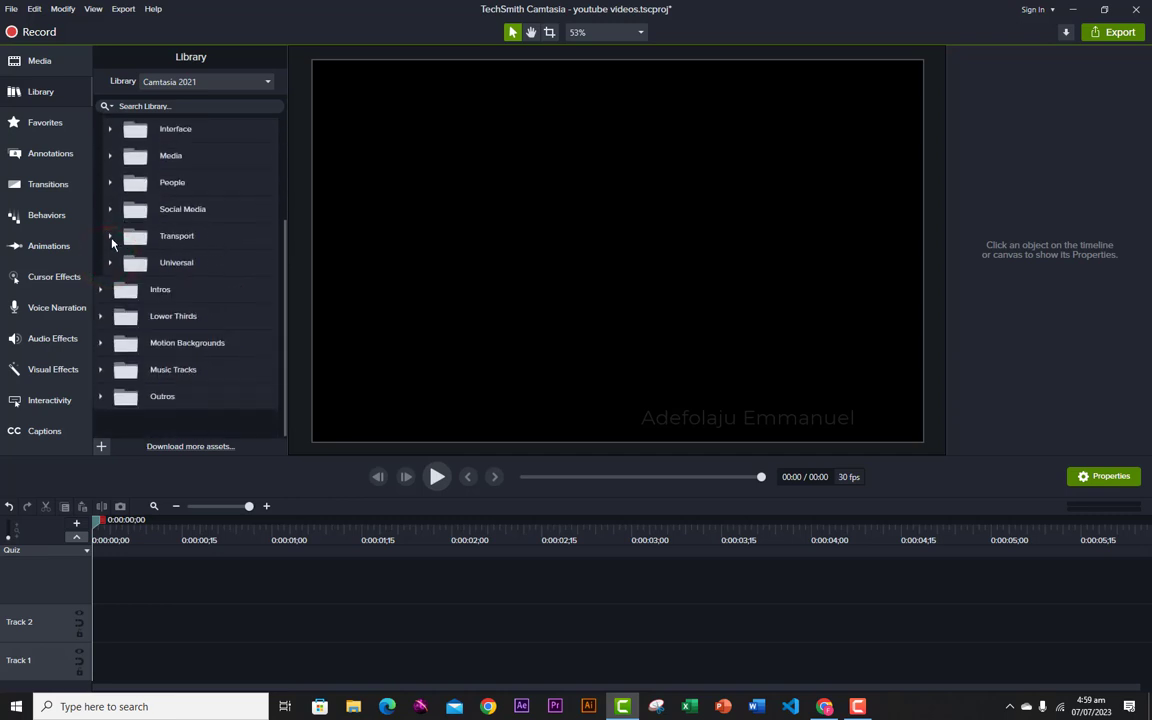
left_click(110, 209)
scroll(163, 280, "down", 3)
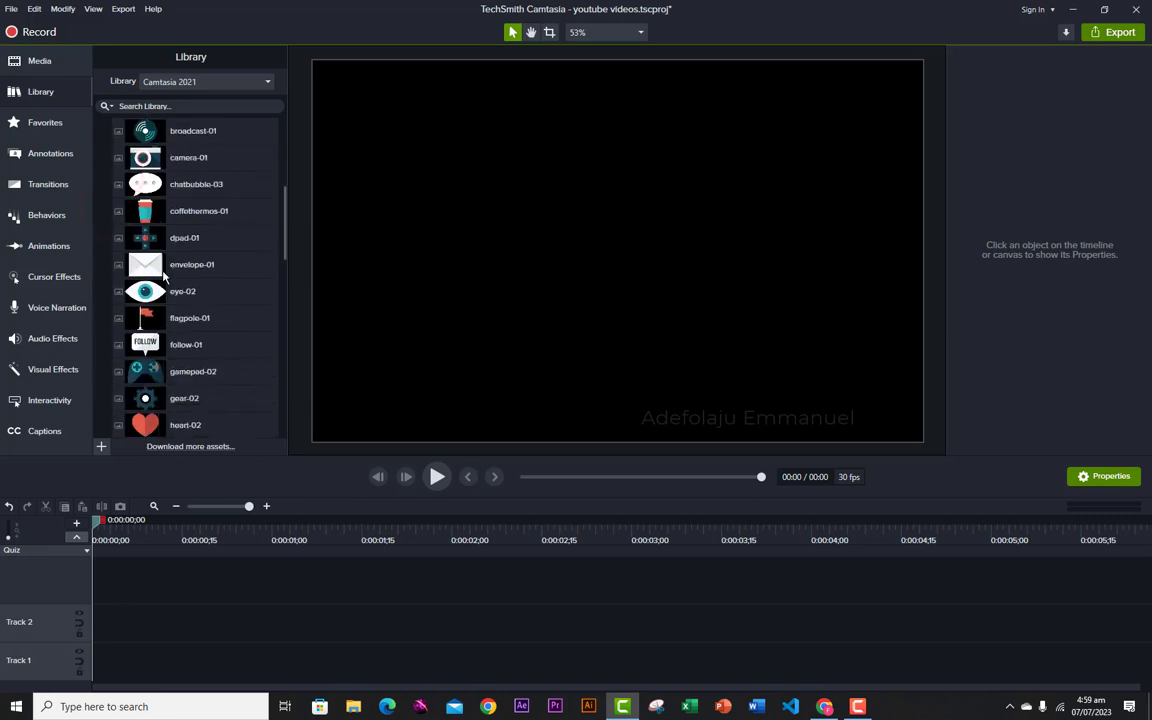
scroll(165, 279, "down", 5)
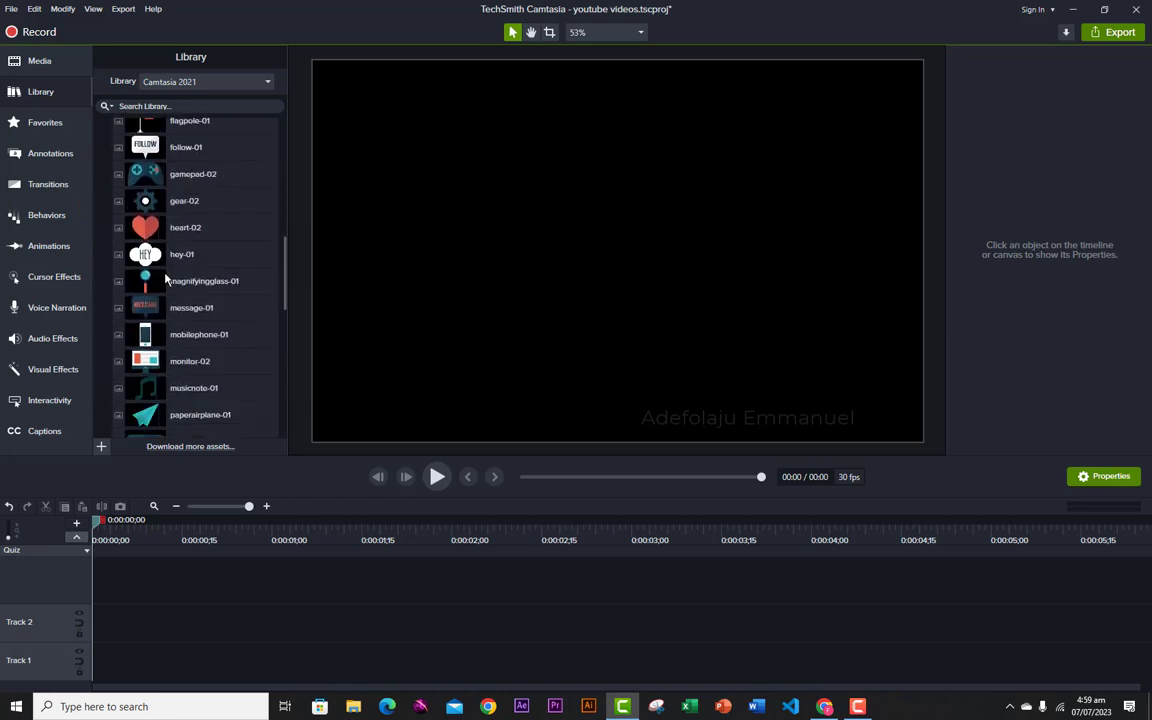
scroll(167, 279, "up", 6)
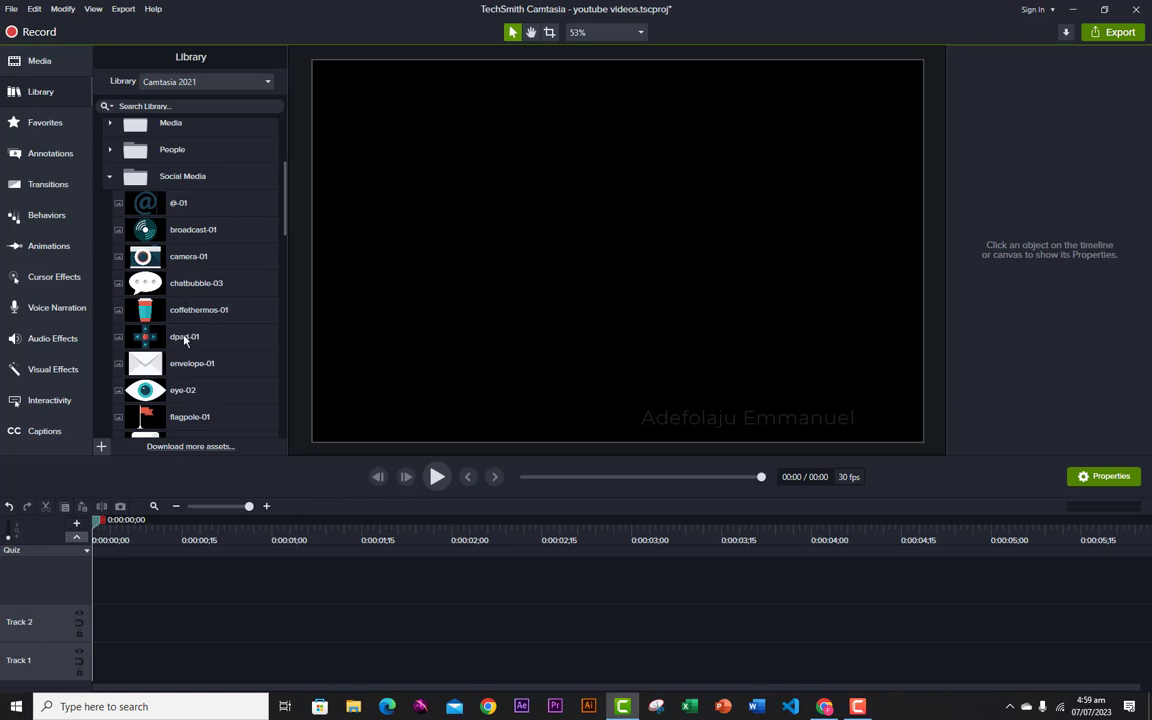
scroll(150, 311, "up", 2)
scroll(150, 311, "down", 5)
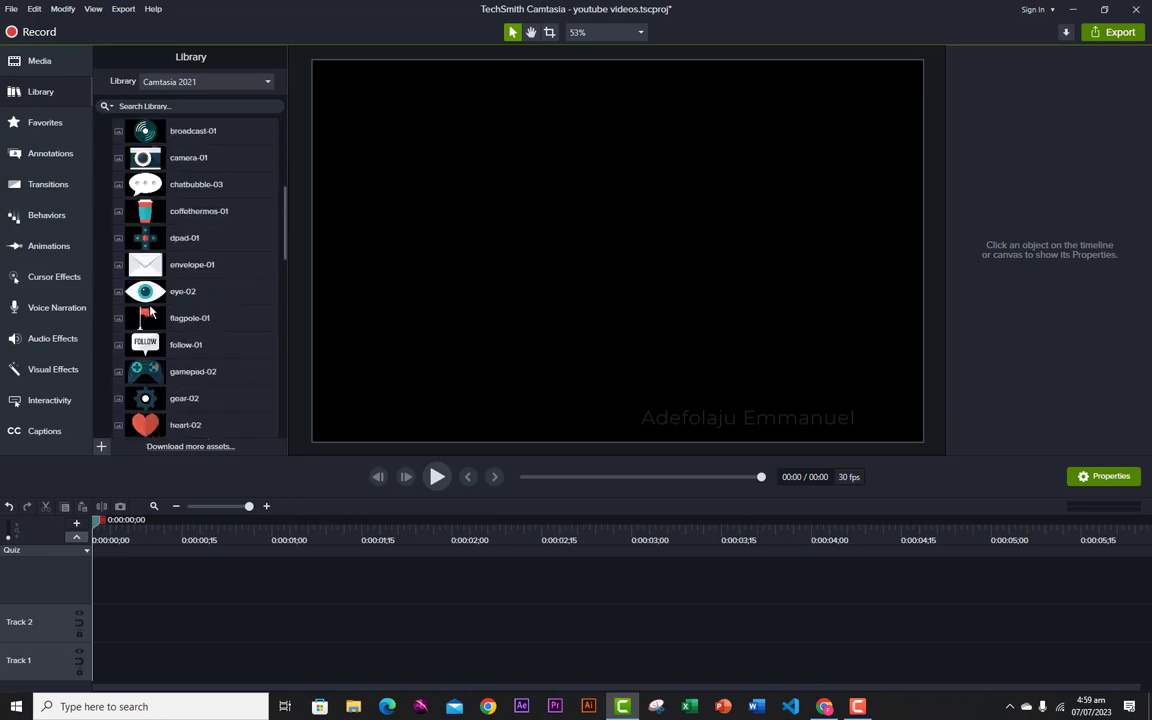
scroll(150, 313, "down", 1)
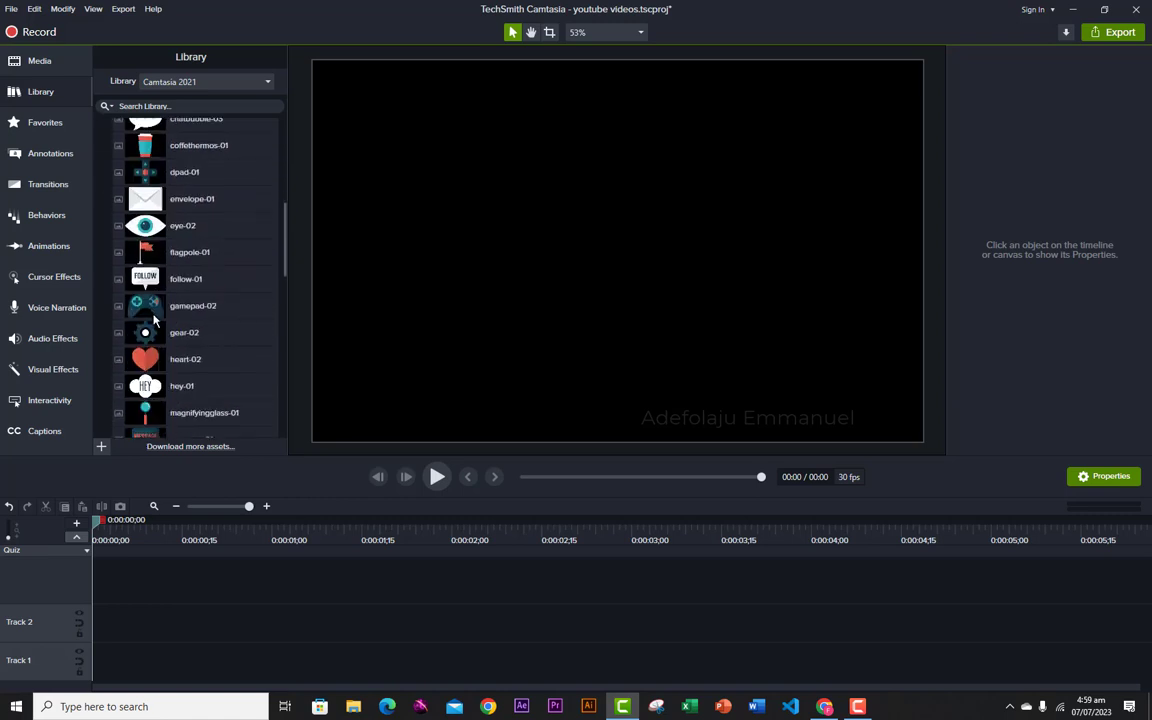
left_click(178, 363)
left_click_drag(185, 363, 92, 596)
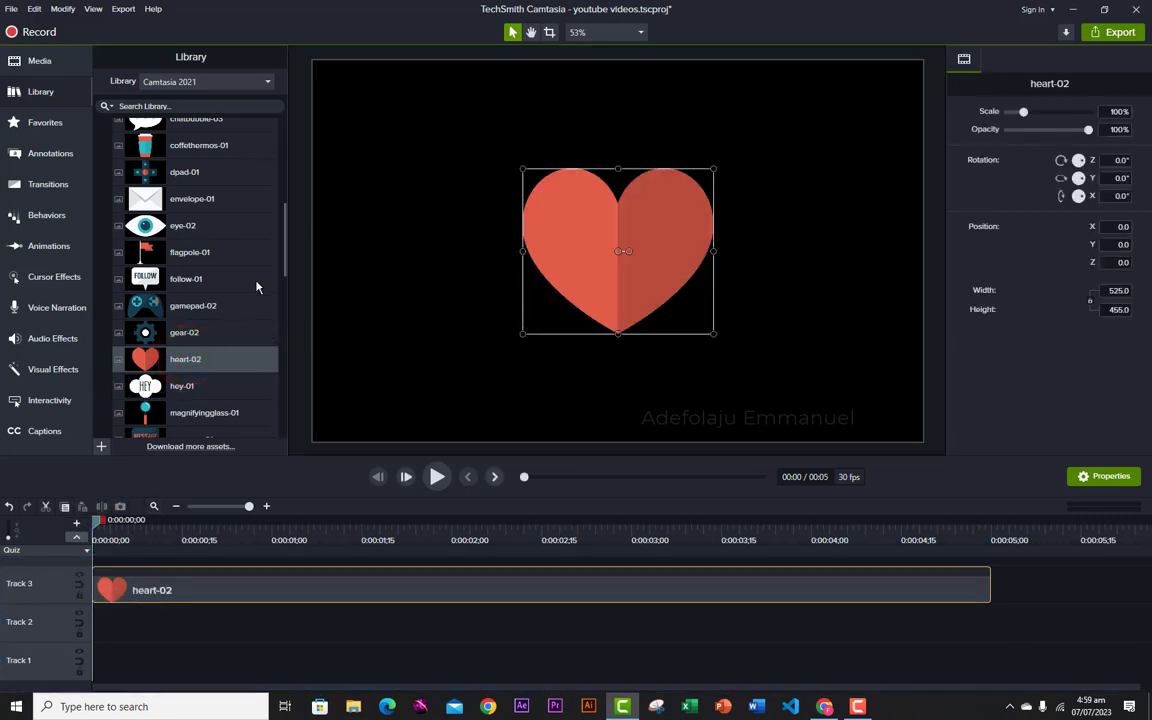
Add the Man 2 icon from the People icons above the heart track, and place the man left and the heart at about X 204 on the canvas.
left_click_drag(285, 249, 276, 178)
left_click(108, 220)
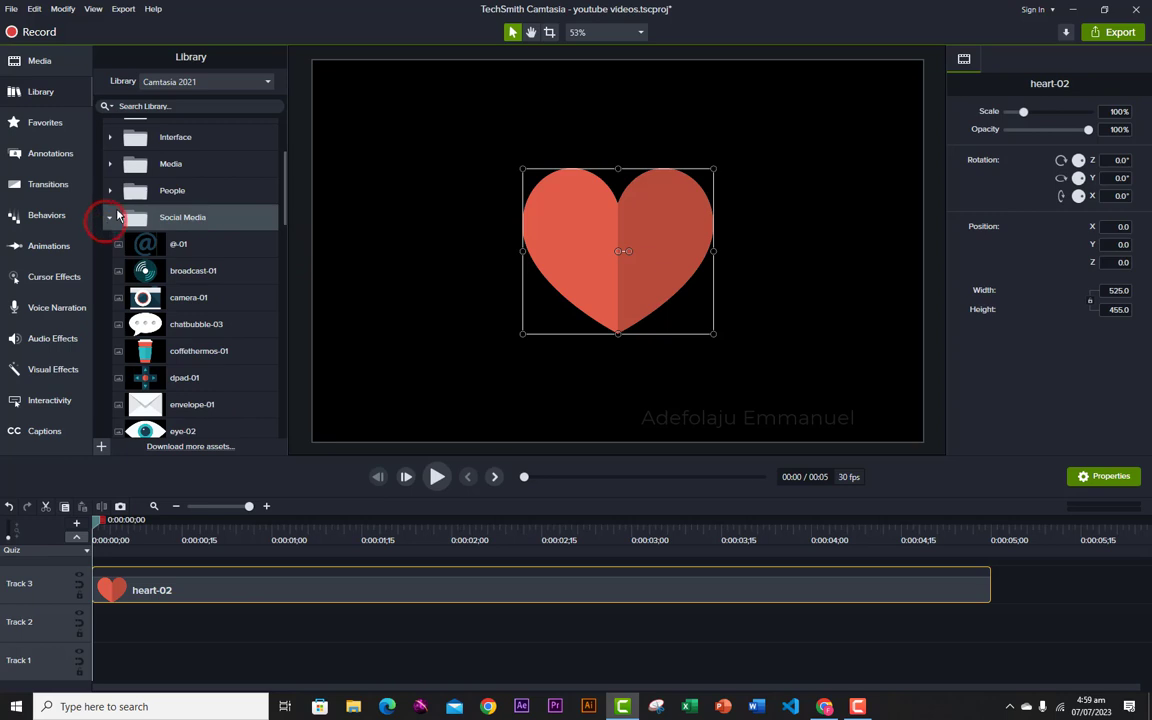
left_click(108, 220)
left_click(108, 191)
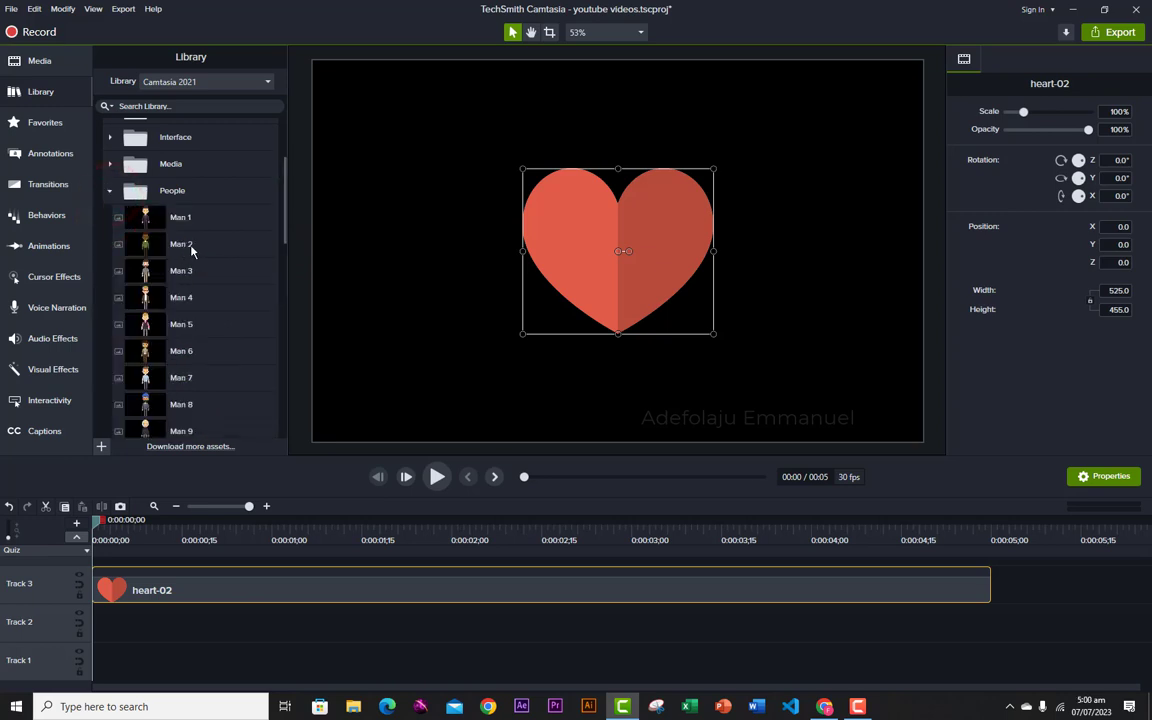
left_click_drag(192, 248, 120, 543)
mouse_move(110, 568)
left_mouse_down()
mouse_move(112, 580)
mouse_move(113, 568)
mouse_move(96, 568)
left_mouse_up()
left_click_drag(561, 230, 403, 232)
left_click_drag(590, 266, 664, 262)
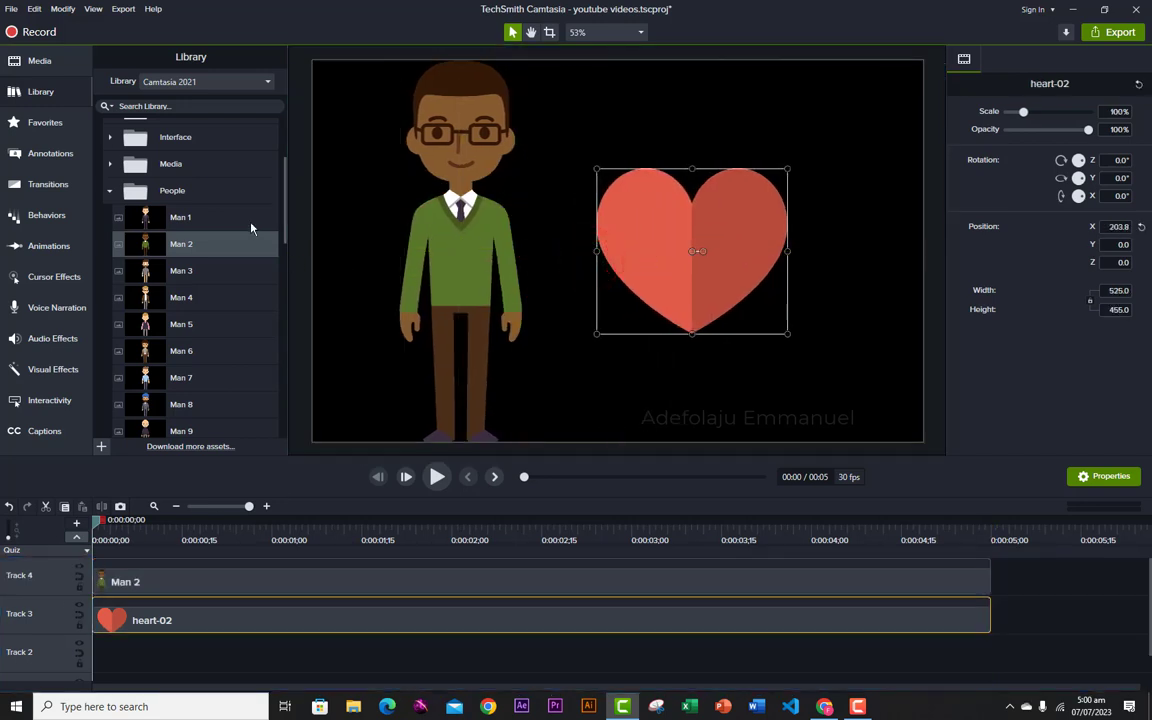
Collapse the Icons folder and examine the templates in the library's Intros folder.
left_click(109, 192)
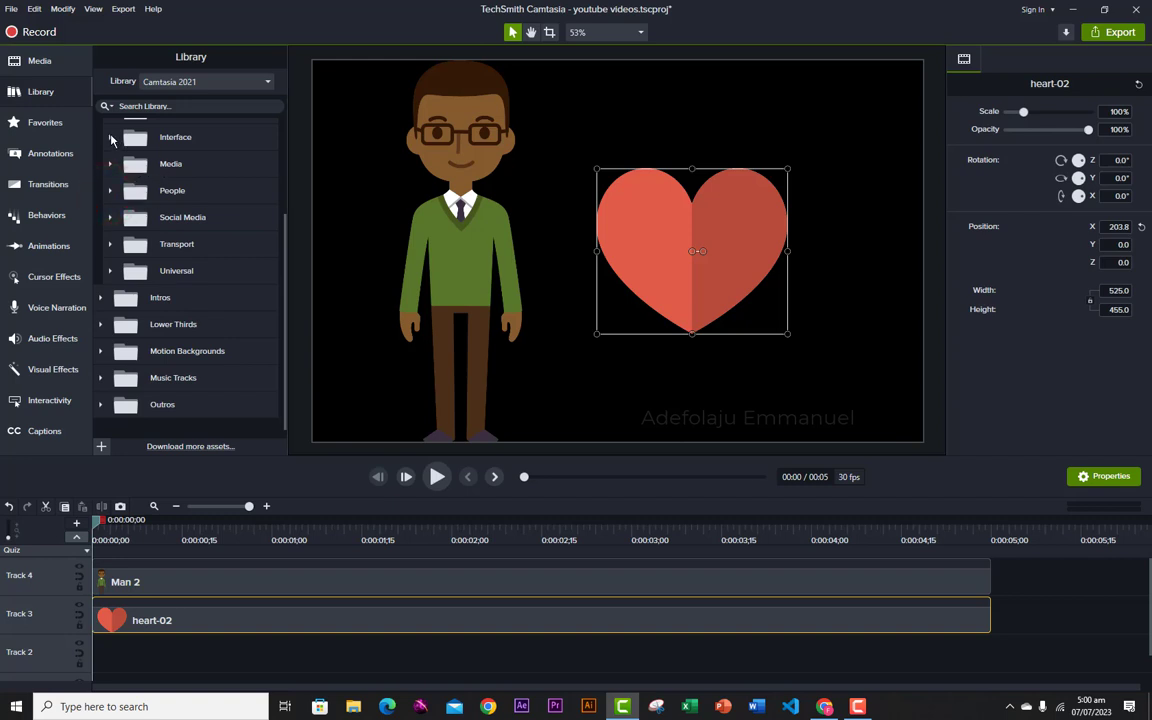
scroll(124, 236, "up", 2)
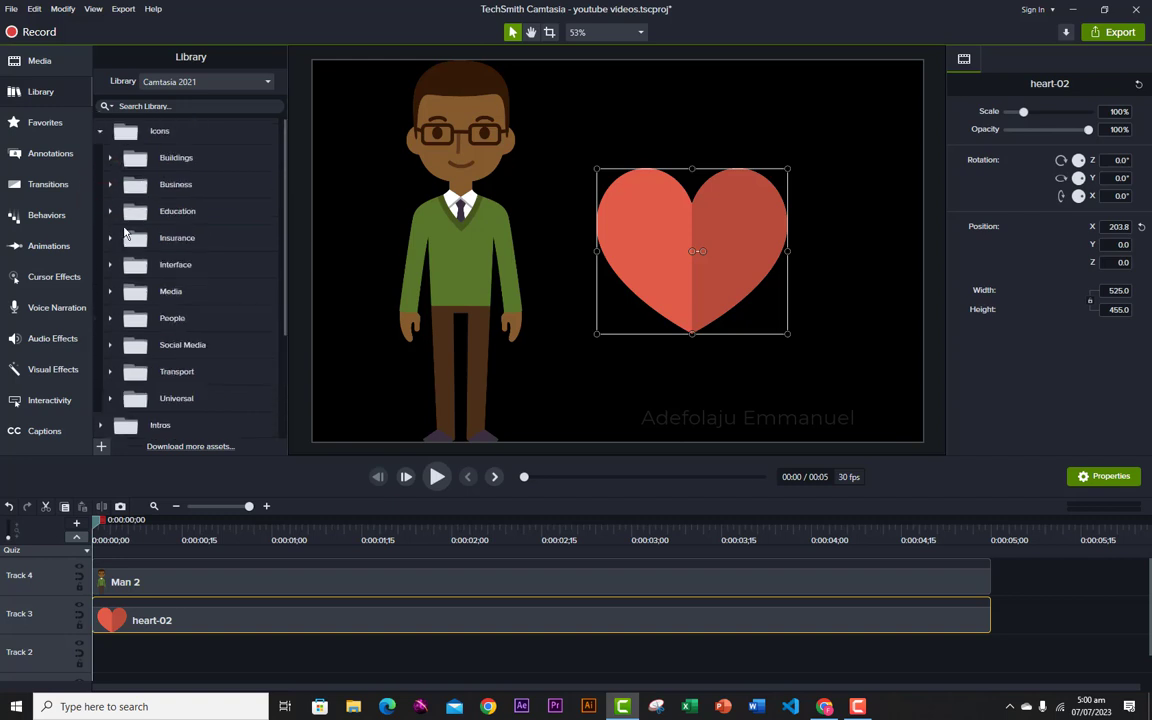
left_click(100, 131)
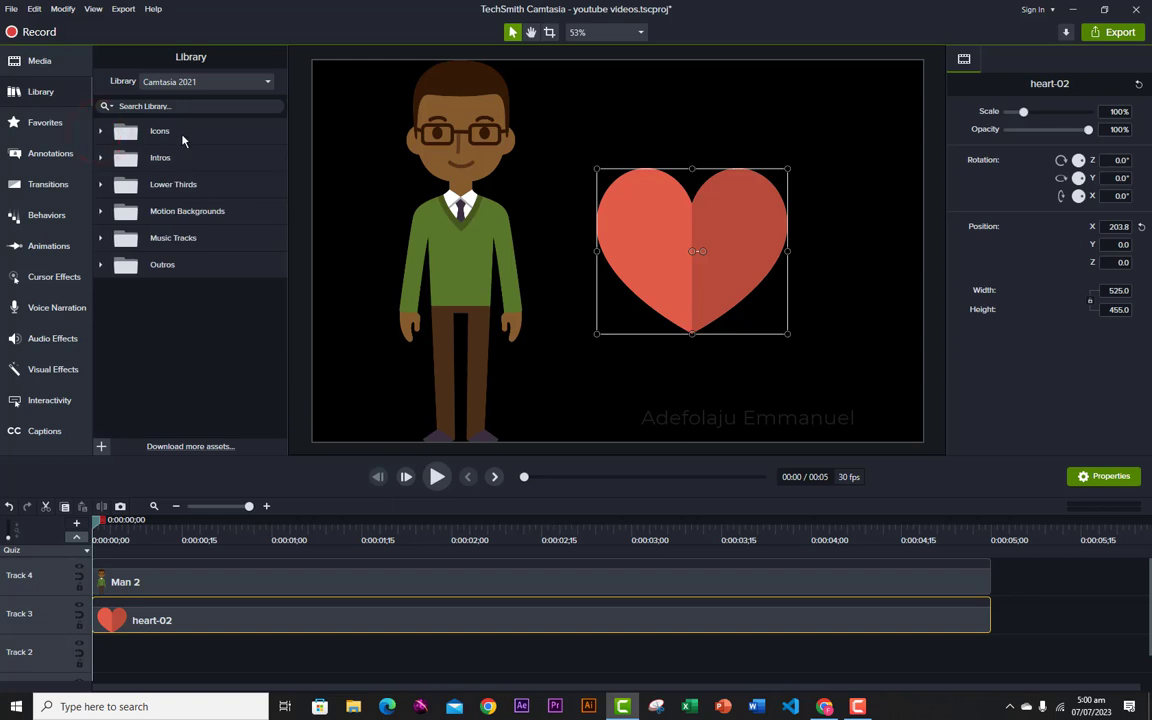
left_click(100, 158)
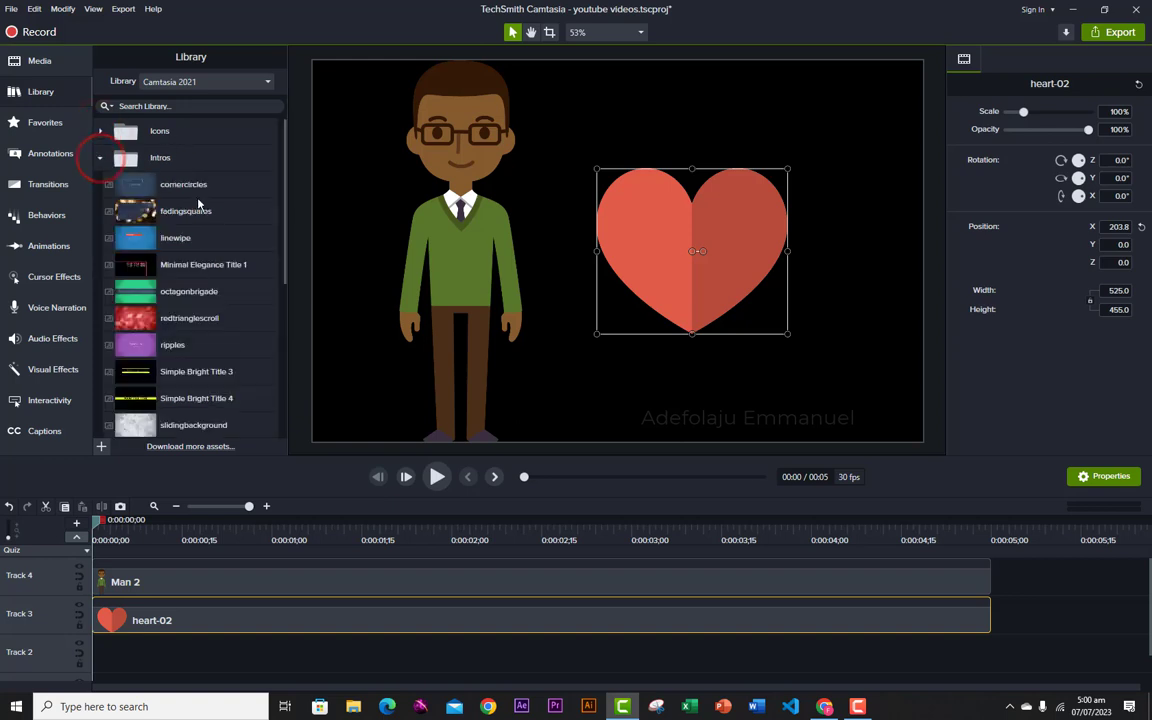
mouse_move(283, 191)
left_mouse_down()
mouse_move(292, 219)
mouse_move(279, 182)
mouse_move(279, 206)
left_mouse_up()
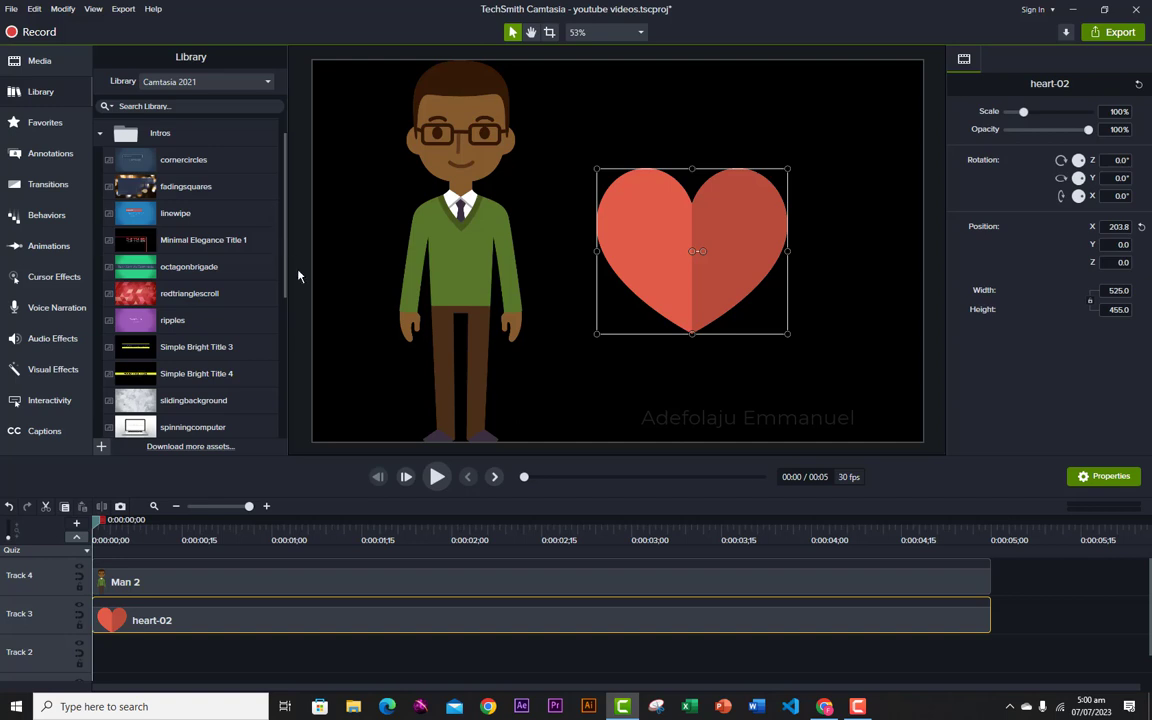
Shift the Man 2 and heart-02 clips together to 0:00:00;17 and add the Minimal Elegance Title 1 intro on Track 5 at the timeline start.
left_click_drag(390, 650, 342, 591)
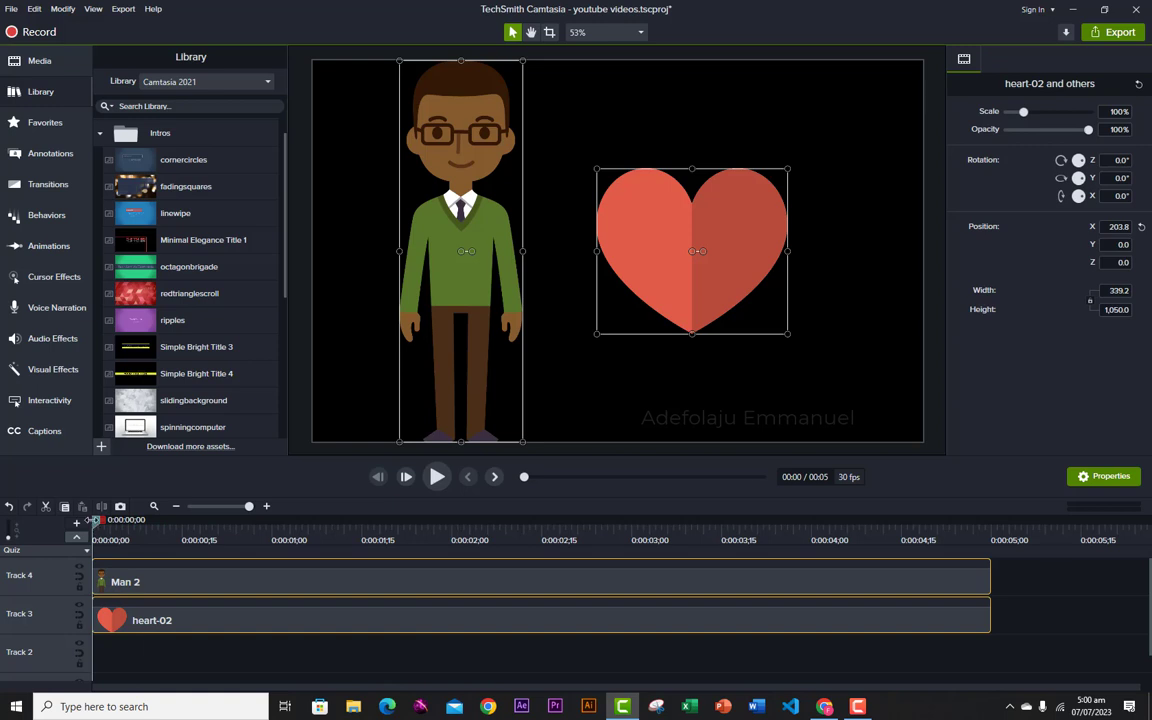
left_click_drag(97, 520, 194, 520)
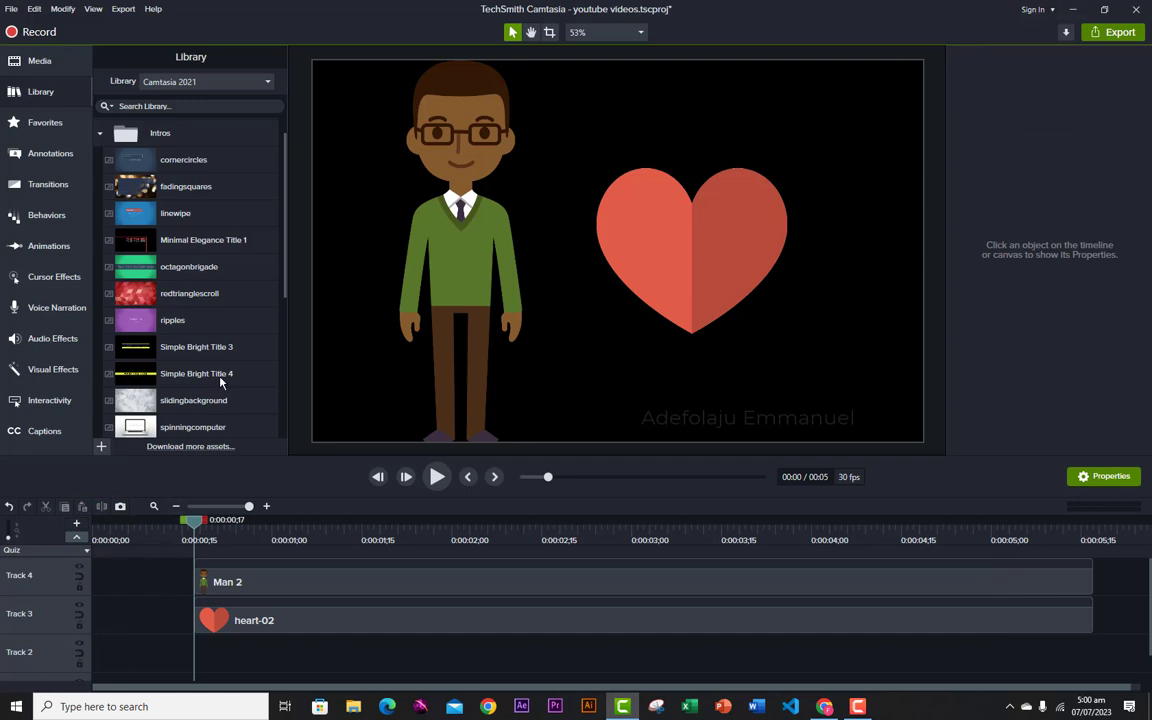
left_click_drag(181, 243, 90, 570)
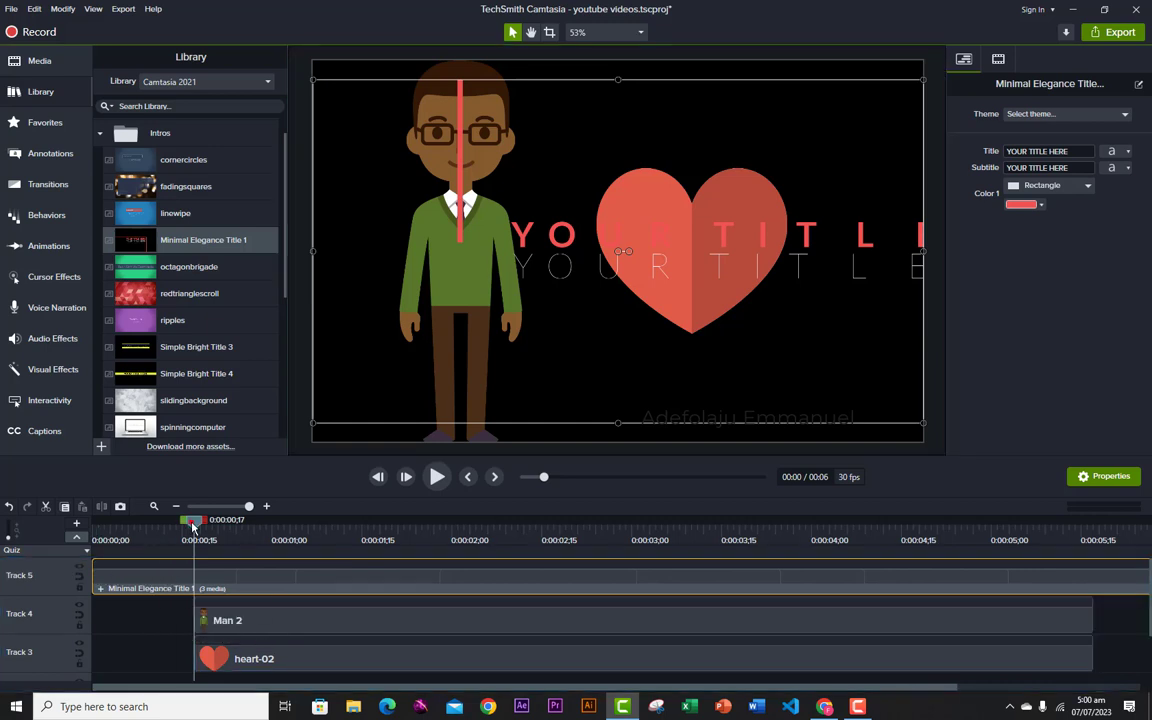
Play the timeline from the beginning to preview the title intro, pausing at about two seconds.
left_click_drag(193, 527, 97, 520)
left_click(437, 478)
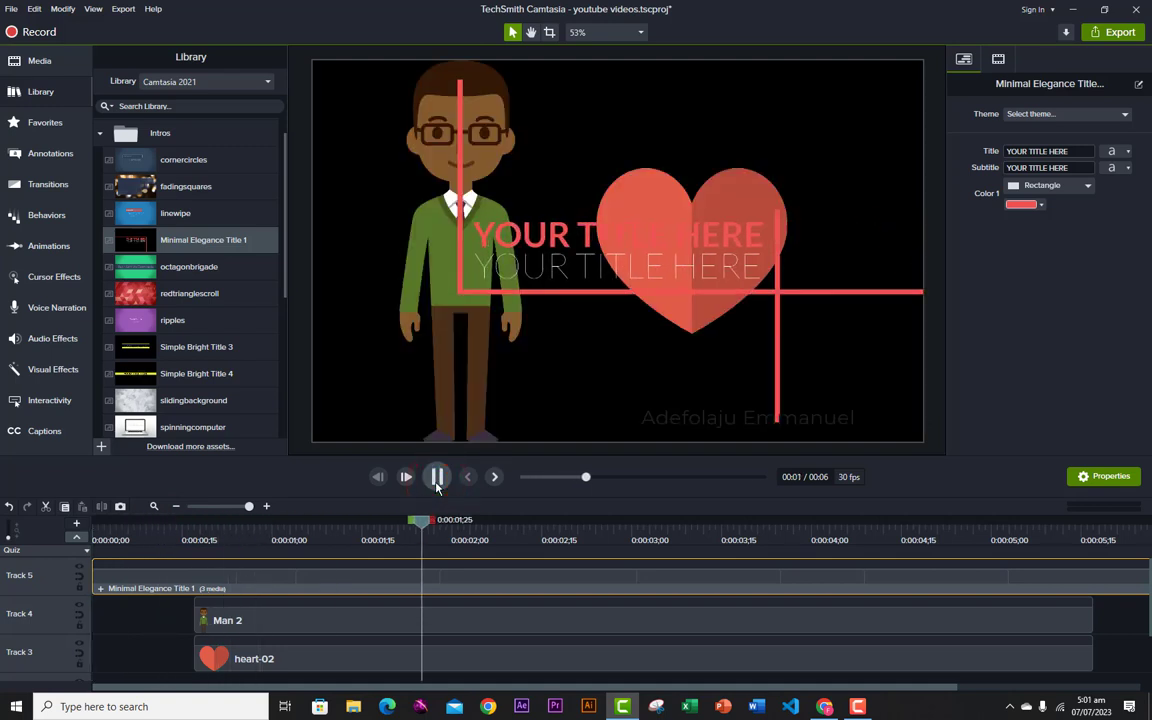
left_click(437, 478)
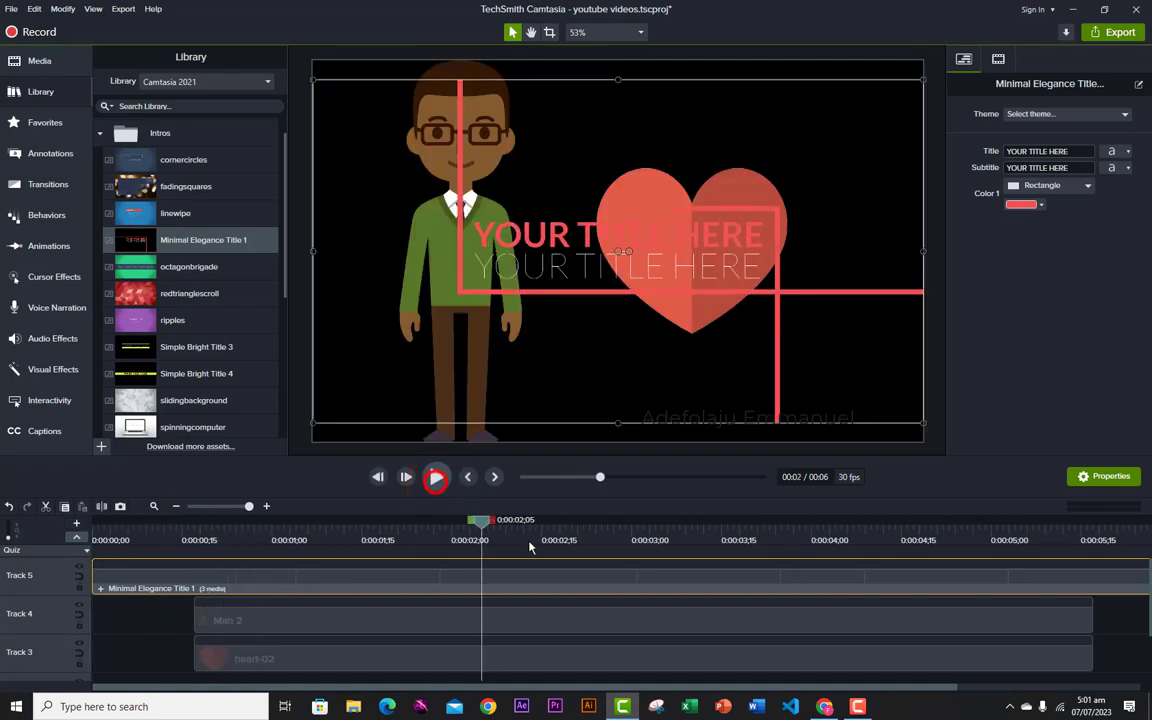
Shorten the Minimal Elegance Title 1 clip to about 5 seconds and move the Man 2 and heart-02 clips to start where it ends.
left_click(177, 507)
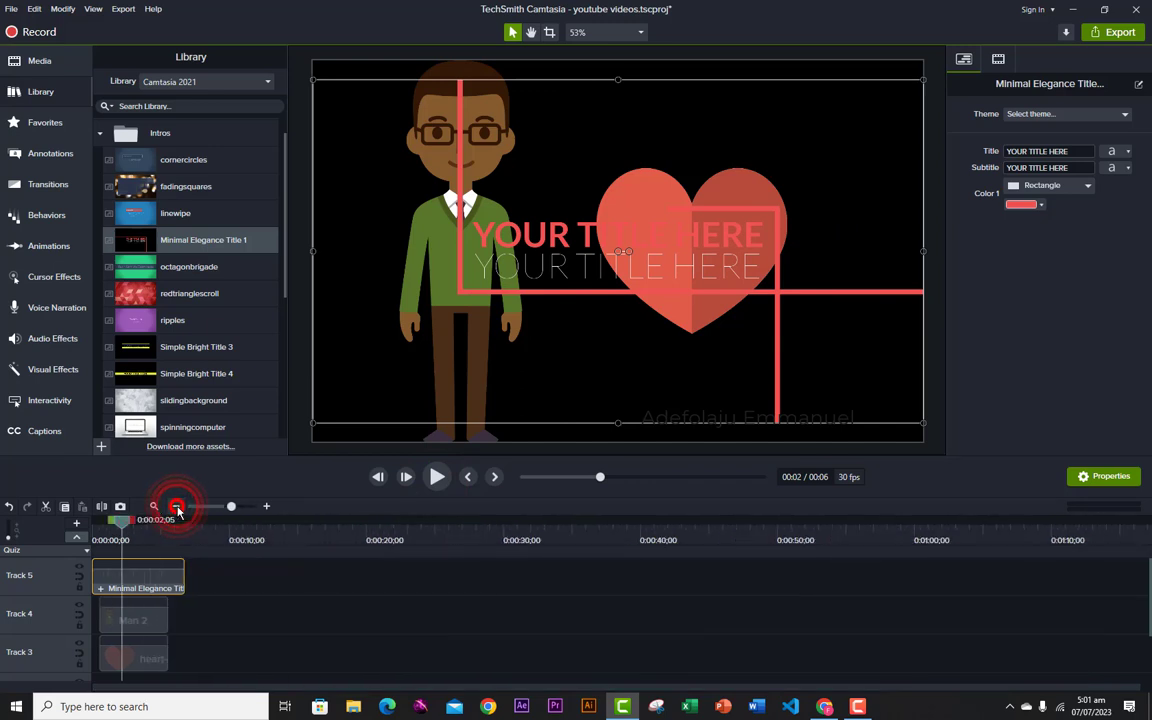
left_click_drag(172, 617, 239, 630)
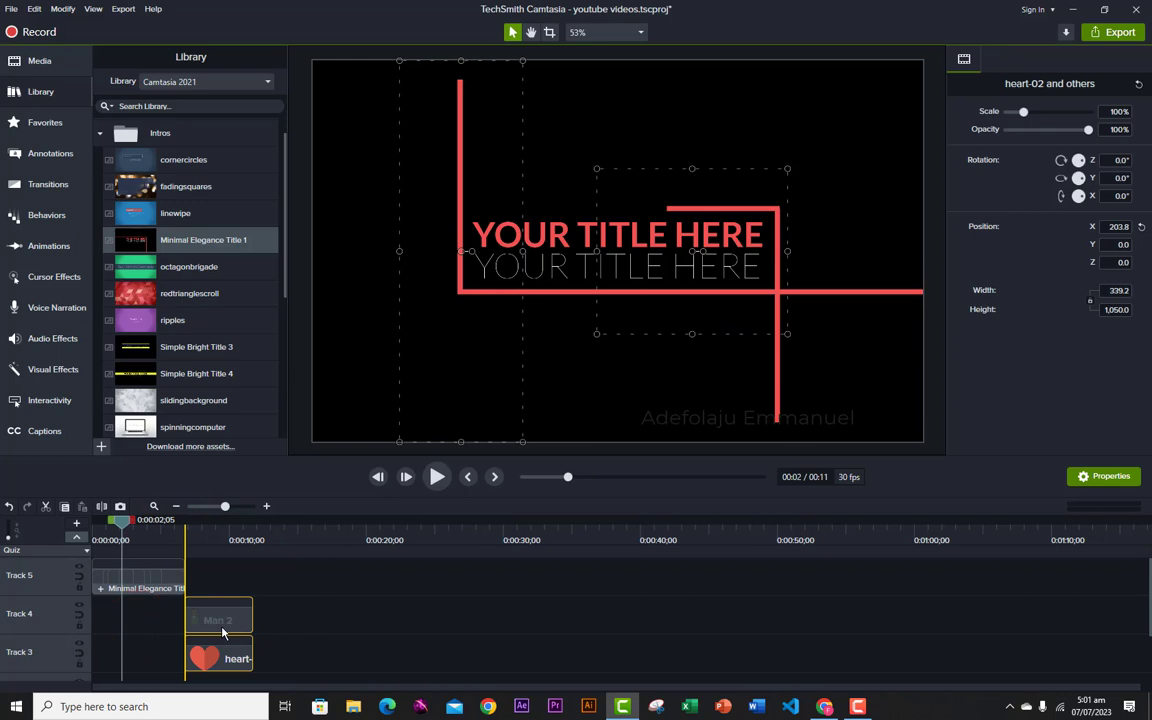
left_click(181, 575)
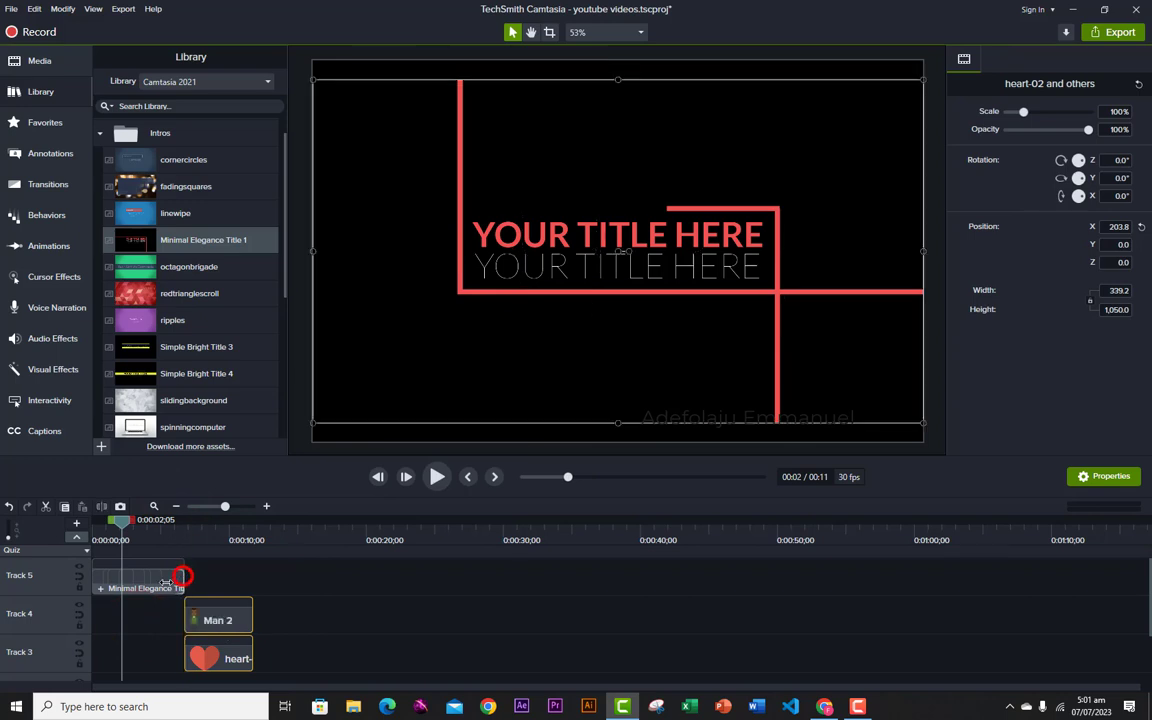
left_click_drag(186, 588, 158, 588)
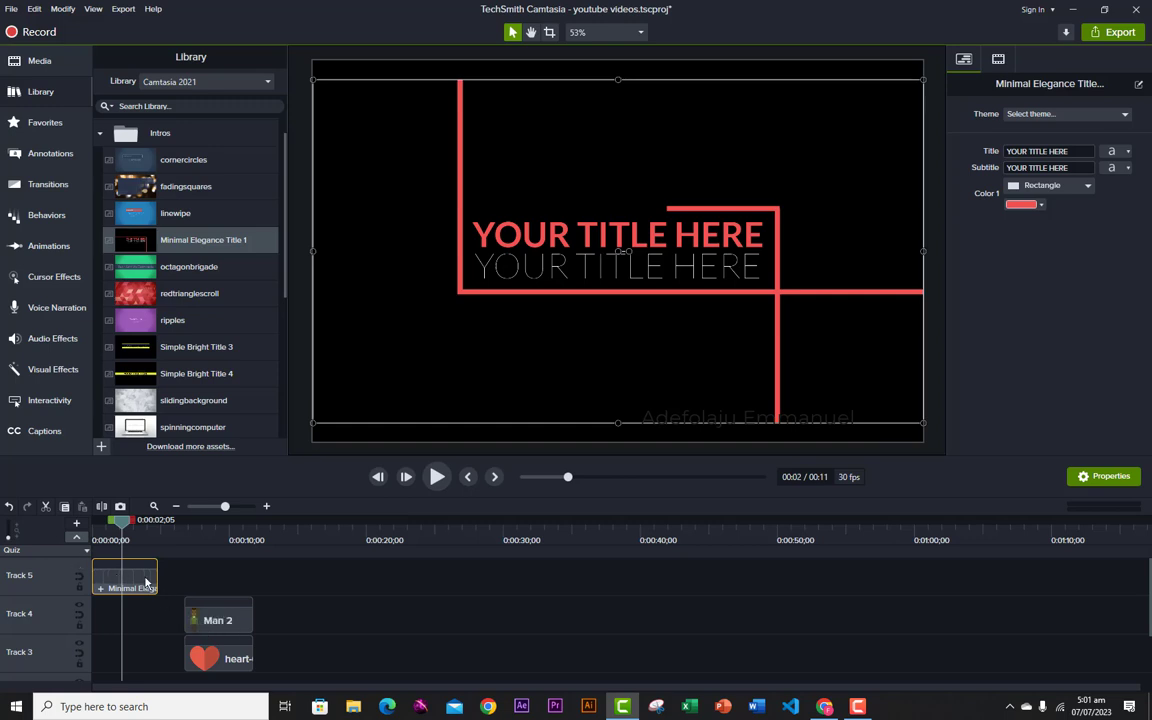
mouse_move(177, 613)
left_mouse_down()
mouse_move(207, 648)
mouse_move(207, 620)
mouse_move(180, 619)
left_mouse_up()
Play the timeline from about 0:00:00;18 to preview the title followed by the two icons, pausing after the icons appear.
left_click_drag(120, 521, 102, 521)
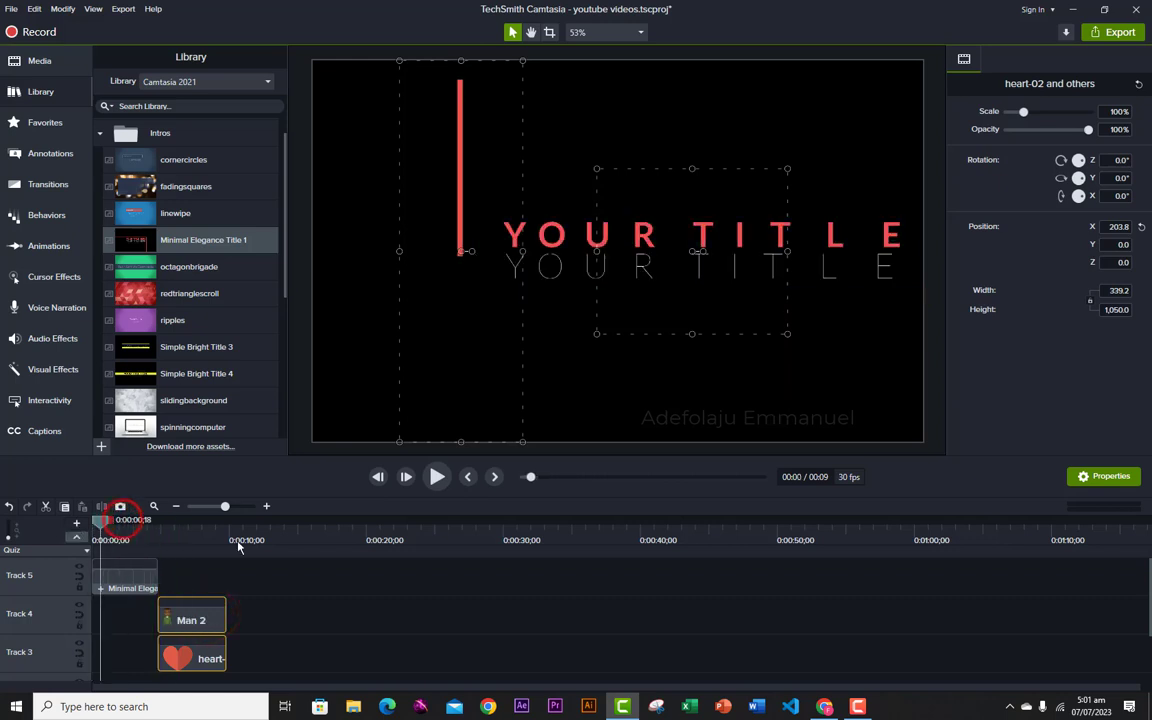
left_click(434, 477)
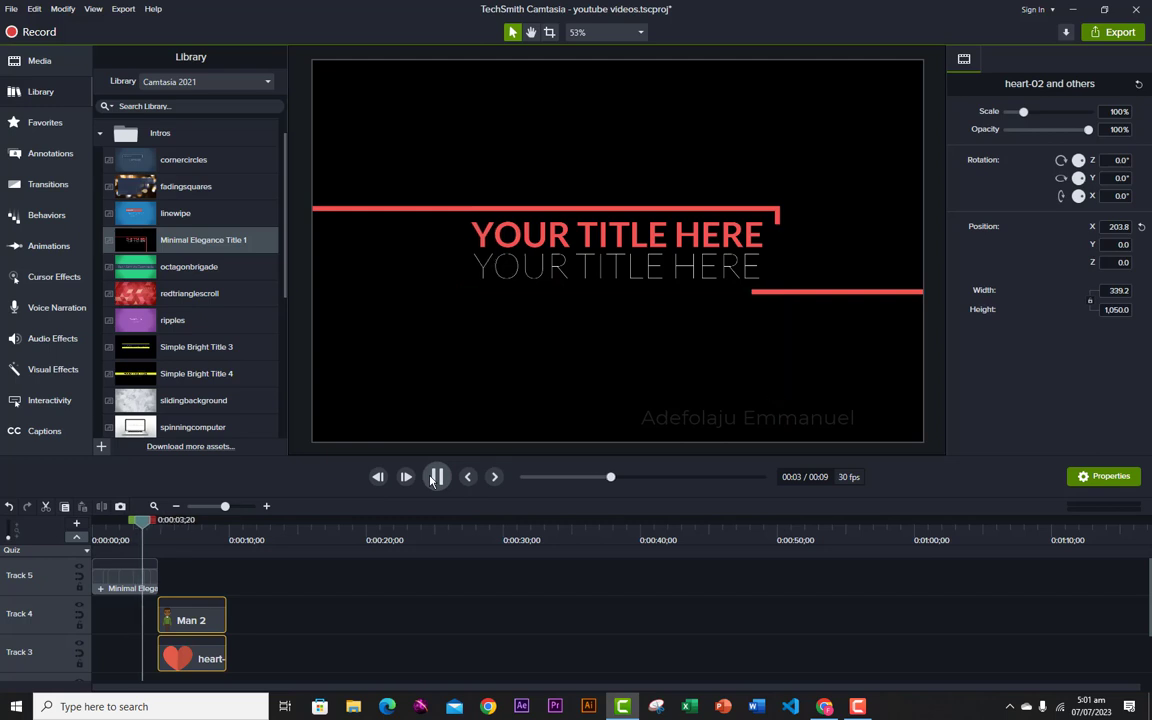
left_click(437, 477)
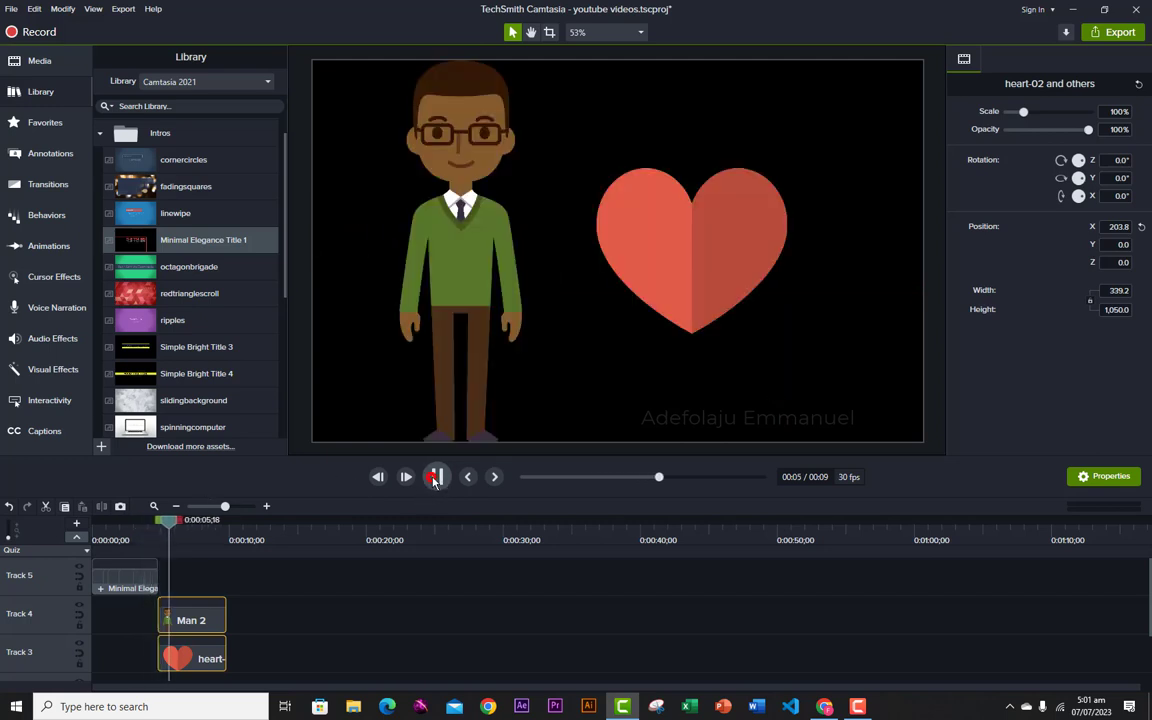
Place the playhead at 0:00:01;09 and open the upper title text of the Minimal Elegance Title 1 group for editing.
left_click_drag(176, 522, 113, 522)
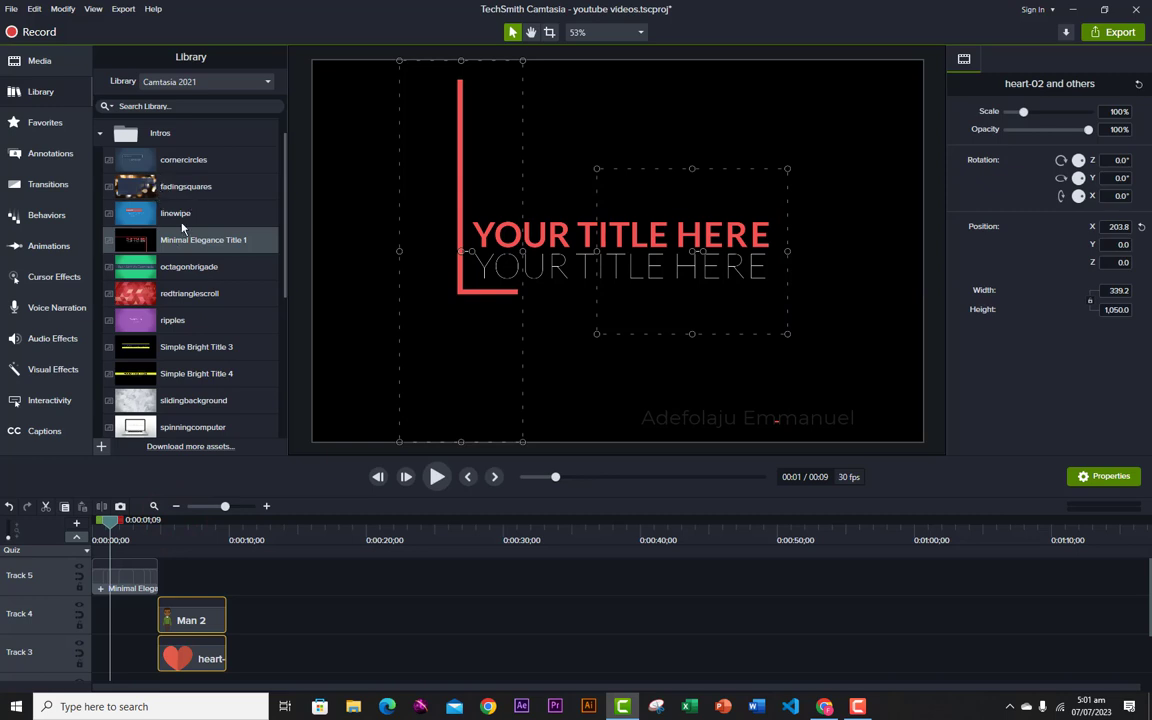
left_click_drag(280, 232, 274, 391)
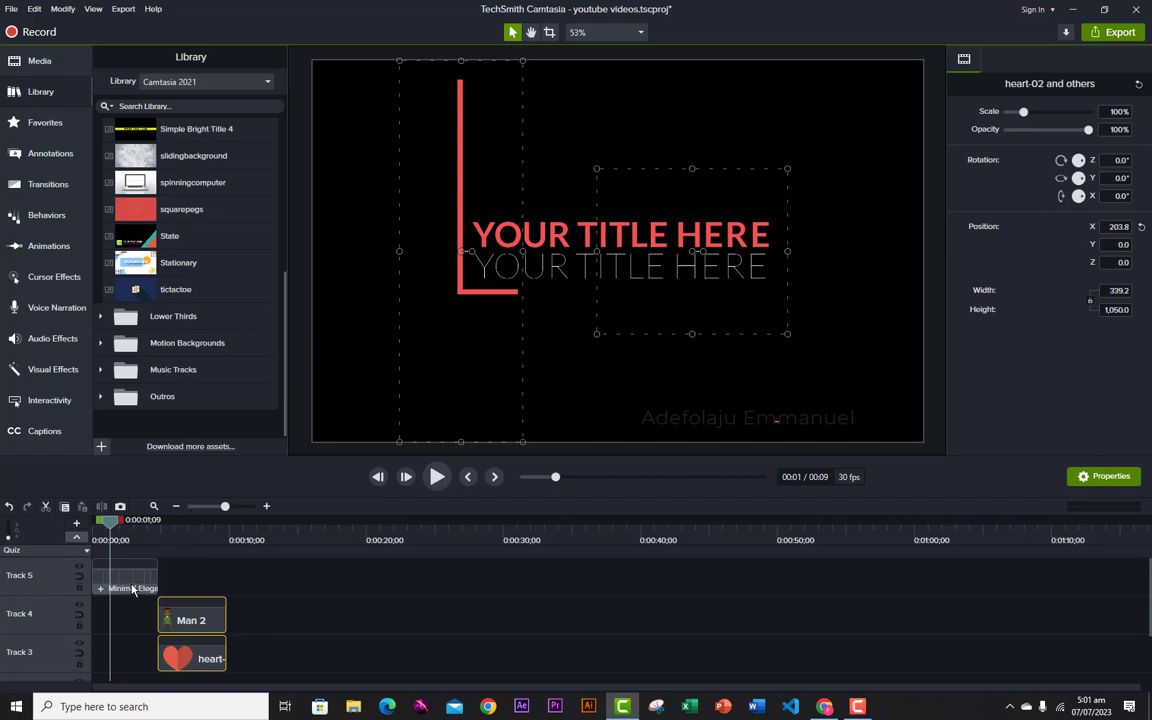
left_click(555, 238)
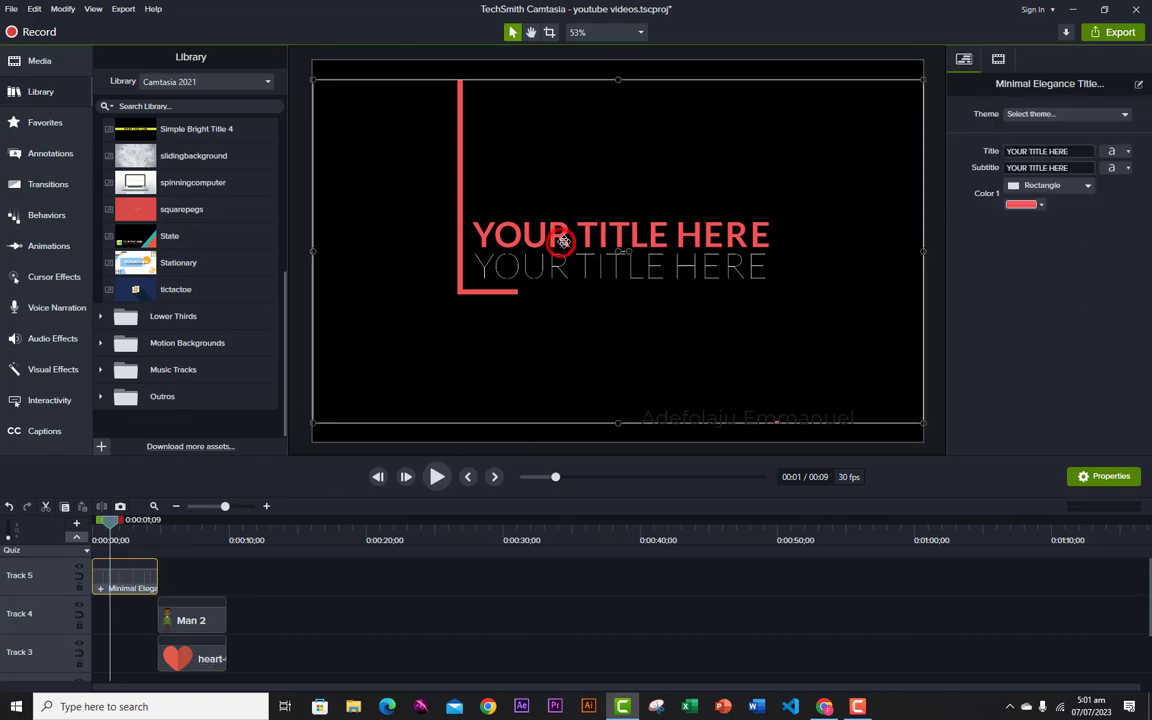
double_click(555, 237)
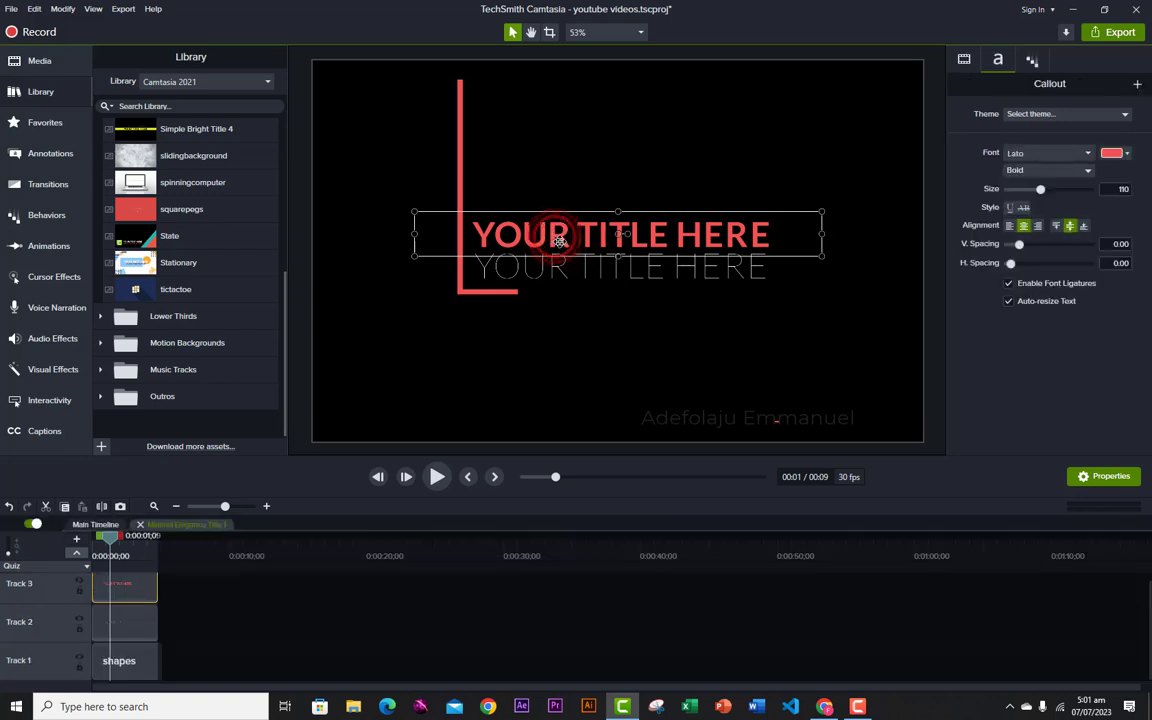
double_click(555, 237)
left_click(487, 238)
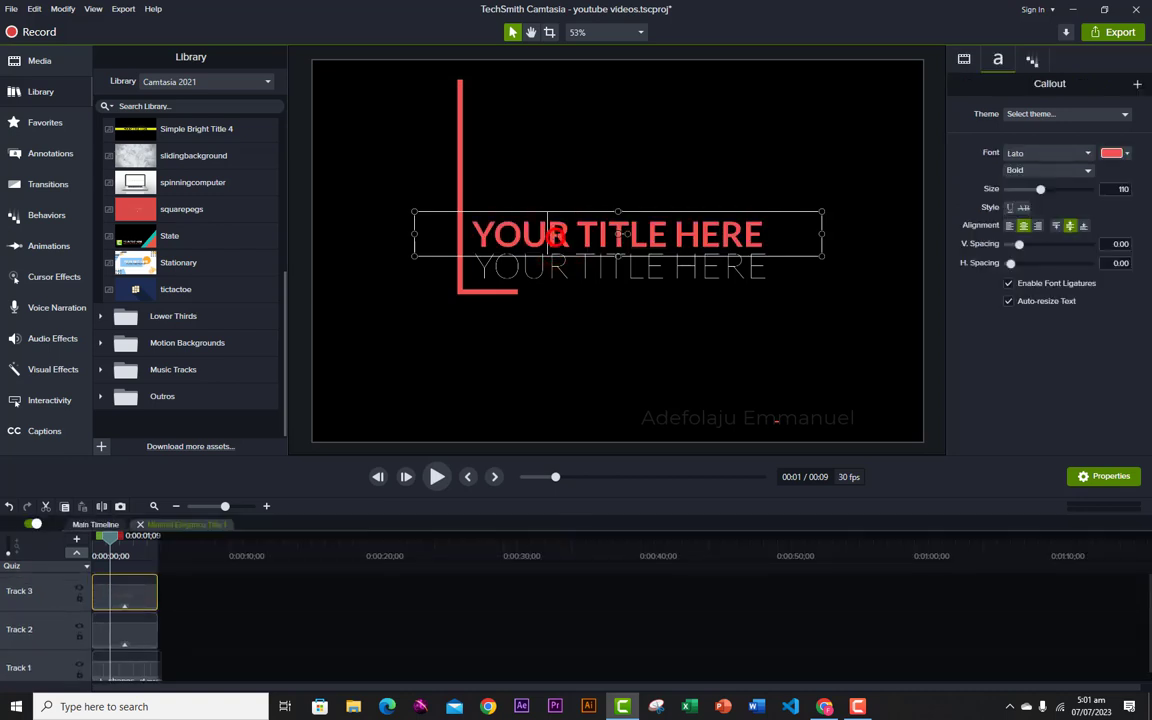
left_click(752, 233)
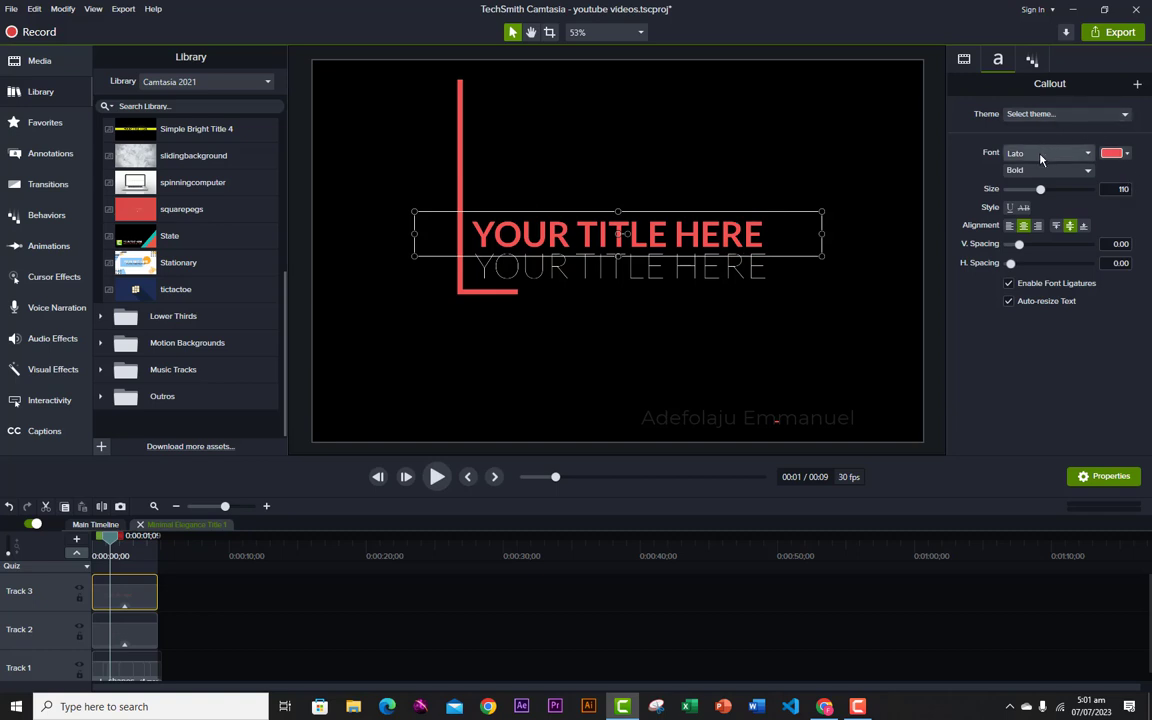
Examine the visual, behavior and text properties of the upper title callout.
left_click(964, 60)
left_click(1031, 61)
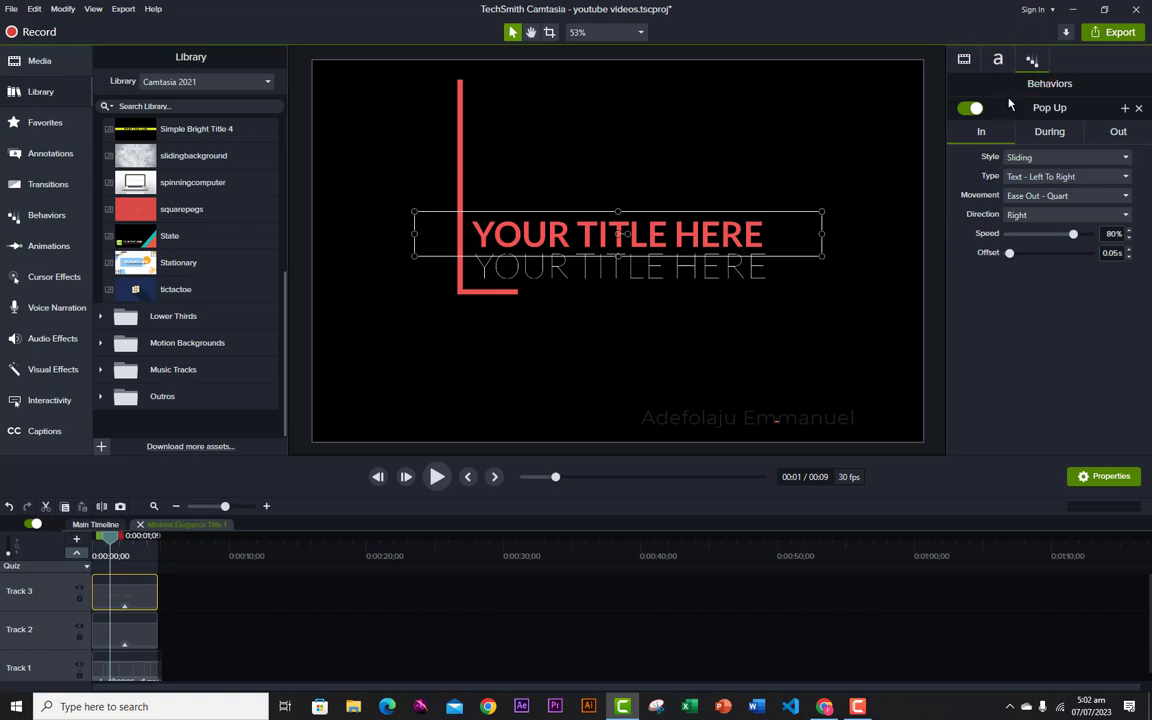
left_click(998, 62)
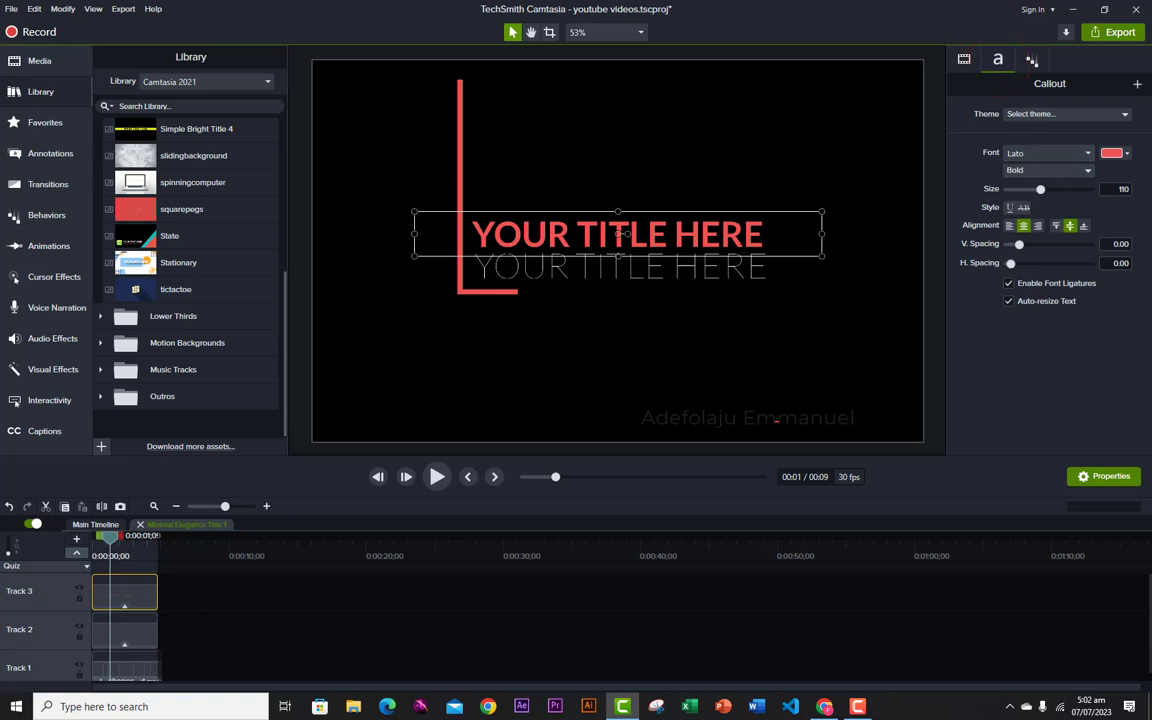
Replace the upper title text with "turns media" and select the subtitle callout below it.
left_click(781, 237)
left_click_drag(781, 237, 483, 245)
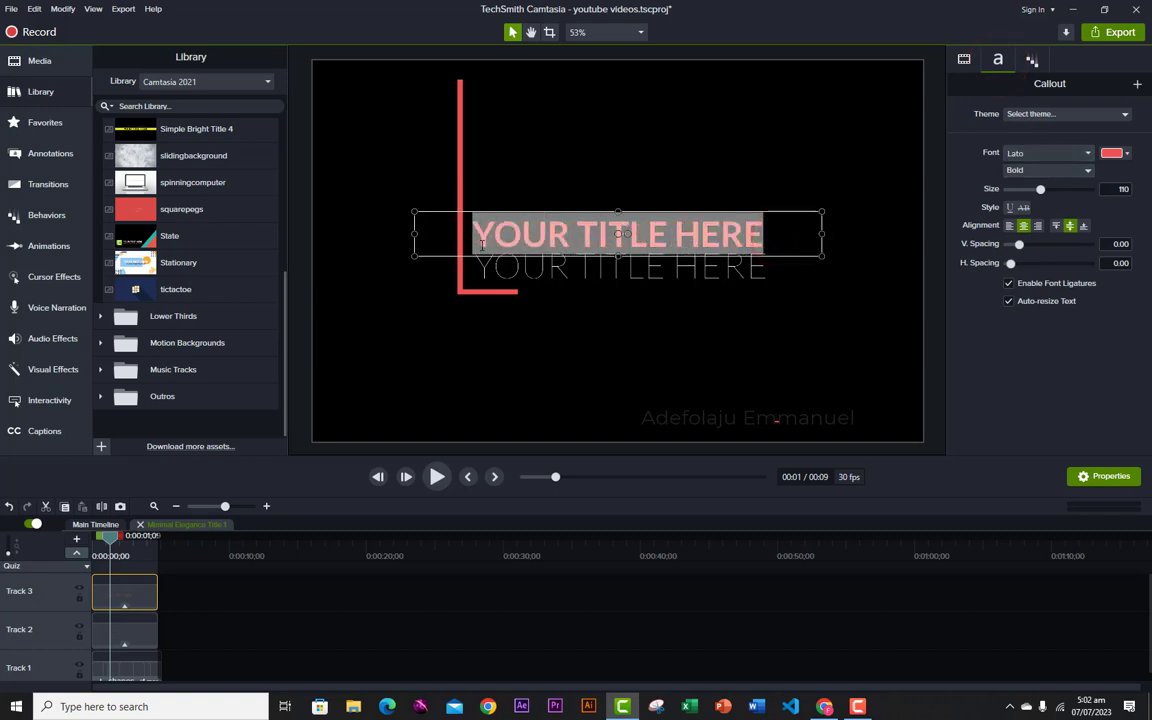
key("BackSpace")
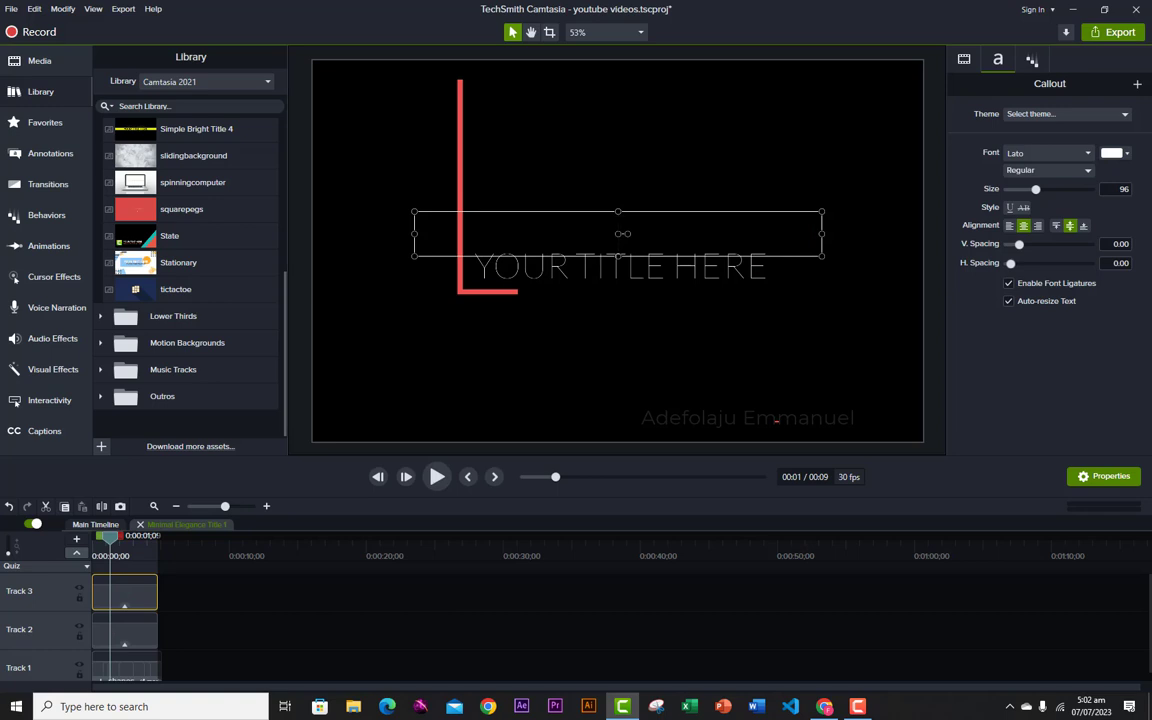
type("tur")
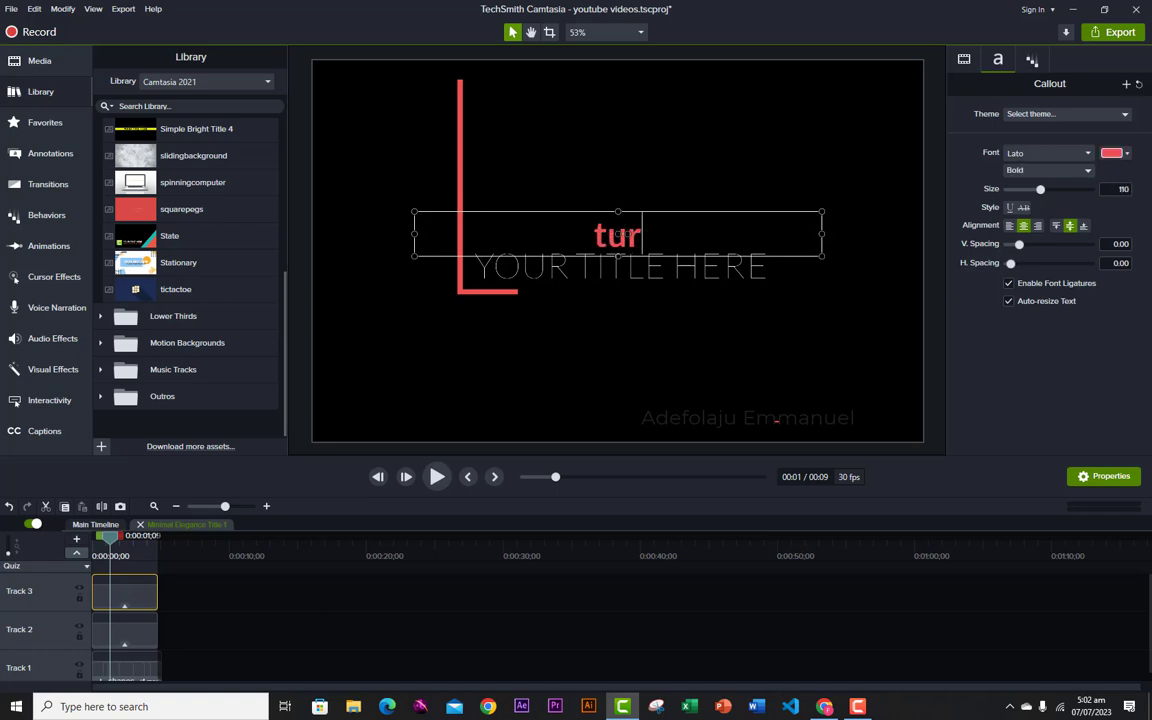
type("ns media")
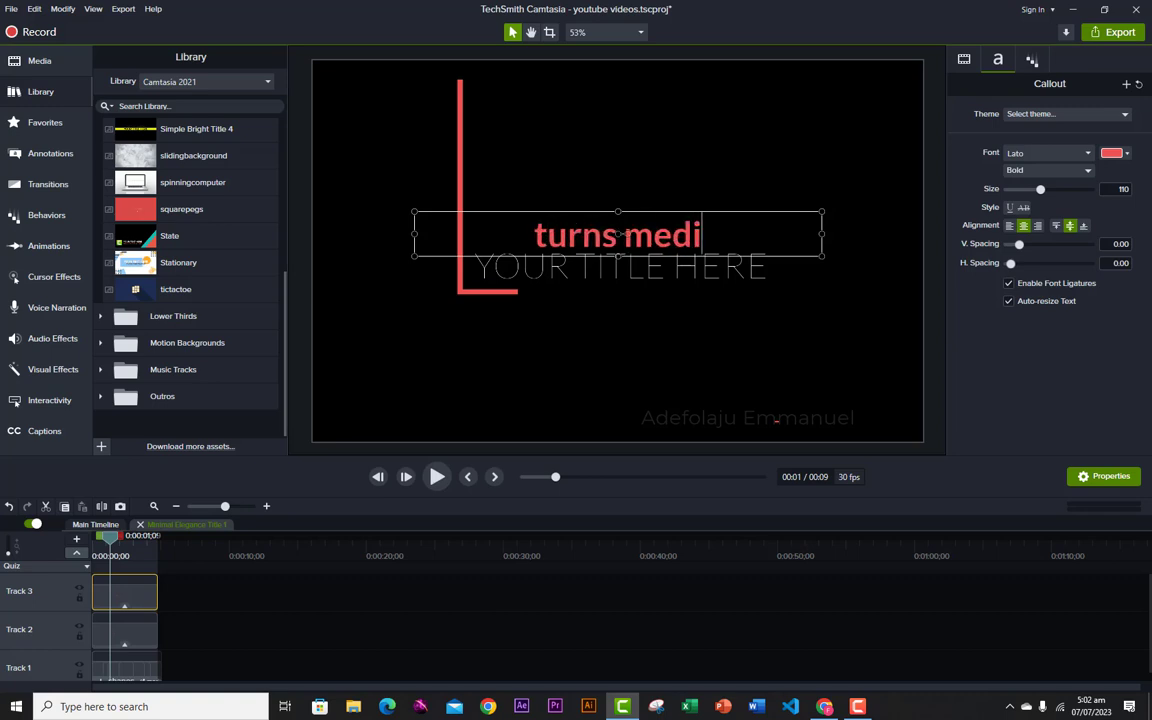
left_click(565, 276)
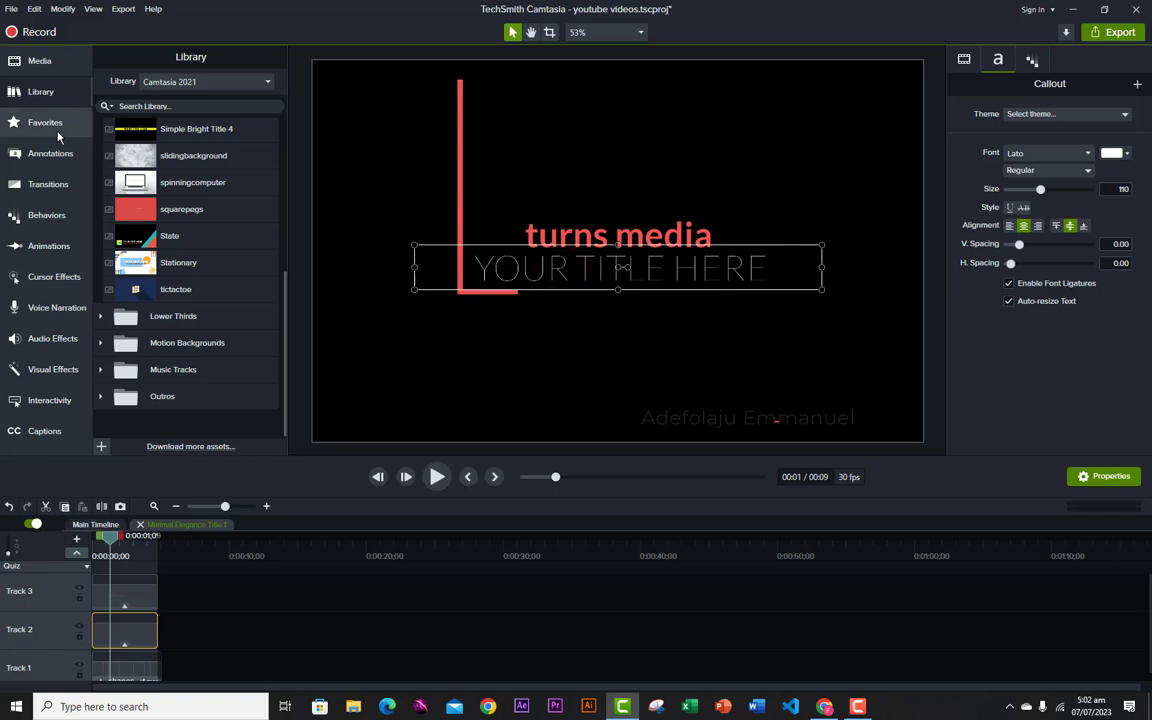
Collapse the Intros folder and examine the templates in the library's Lower Thirds folder.
scroll(146, 160, "up", 5)
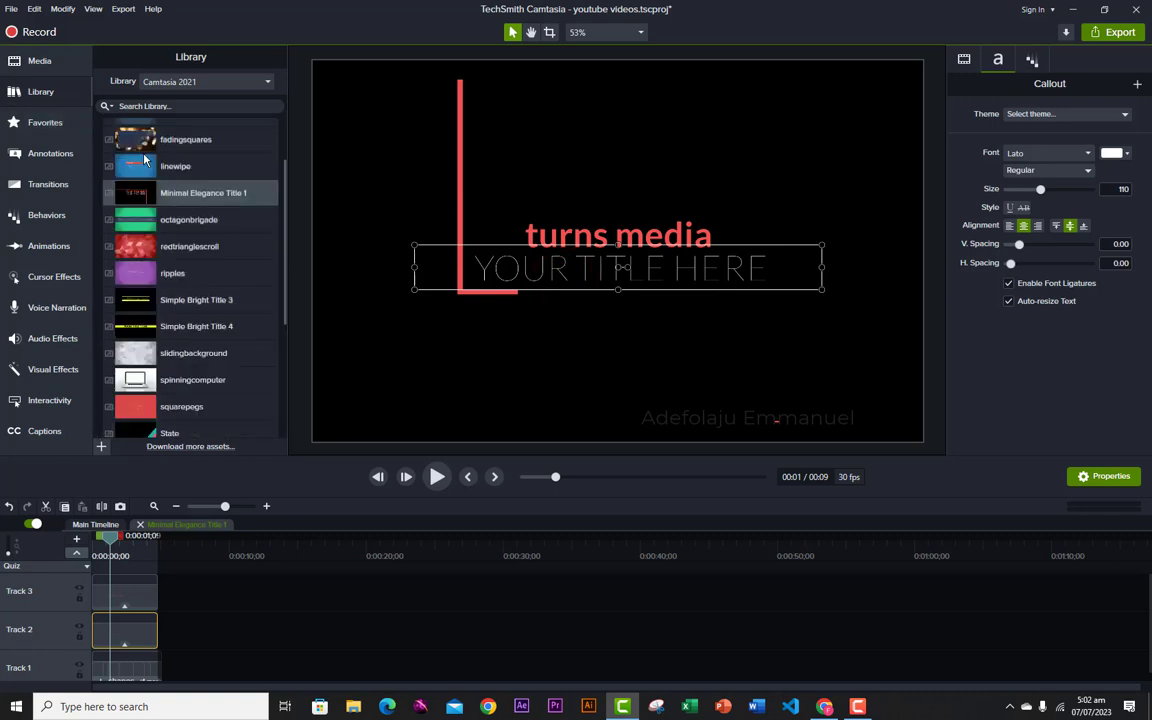
left_click(100, 160)
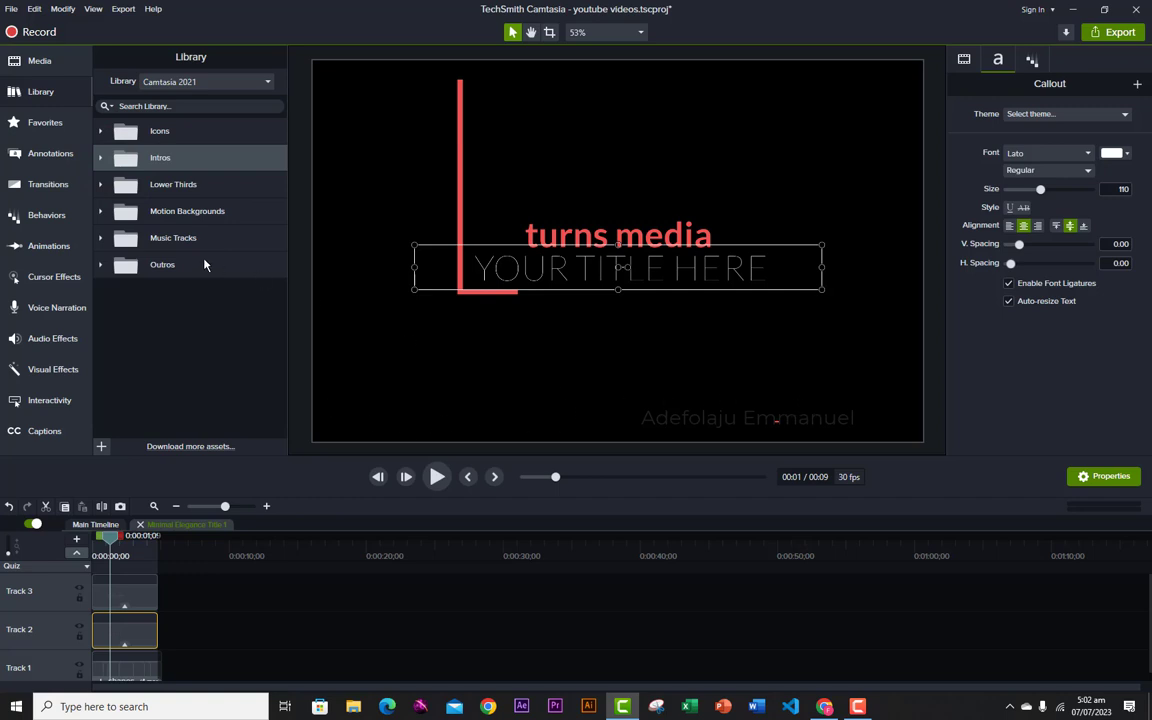
left_click(102, 193)
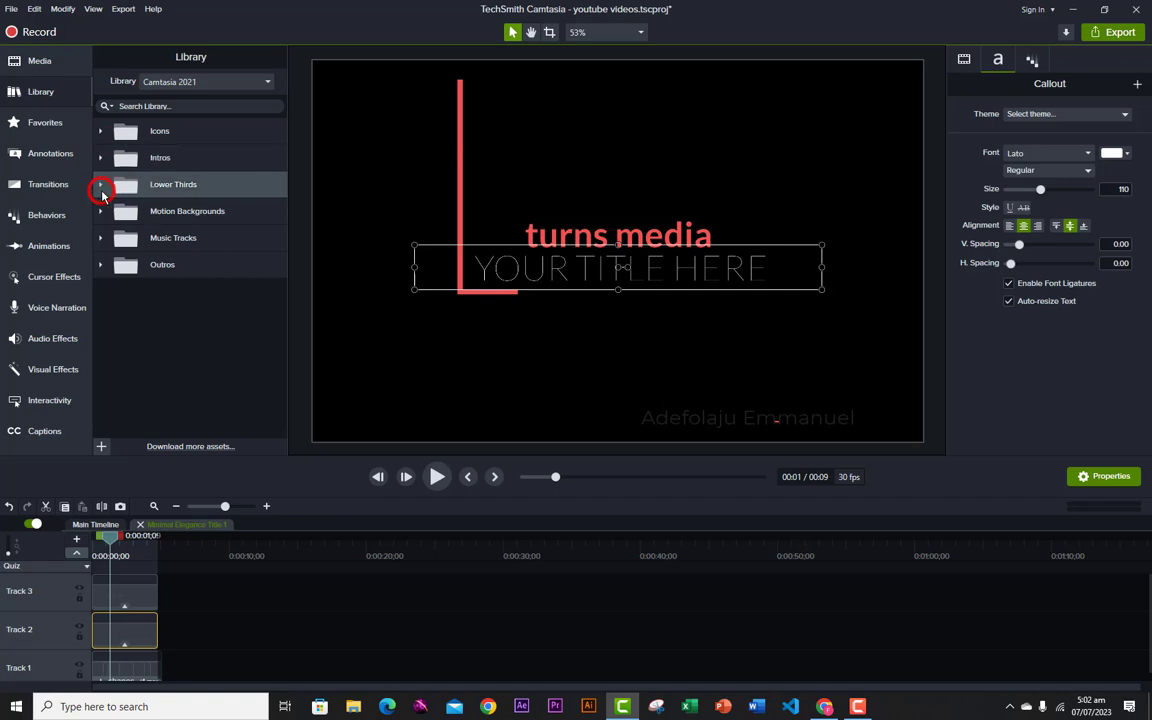
left_click(100, 185)
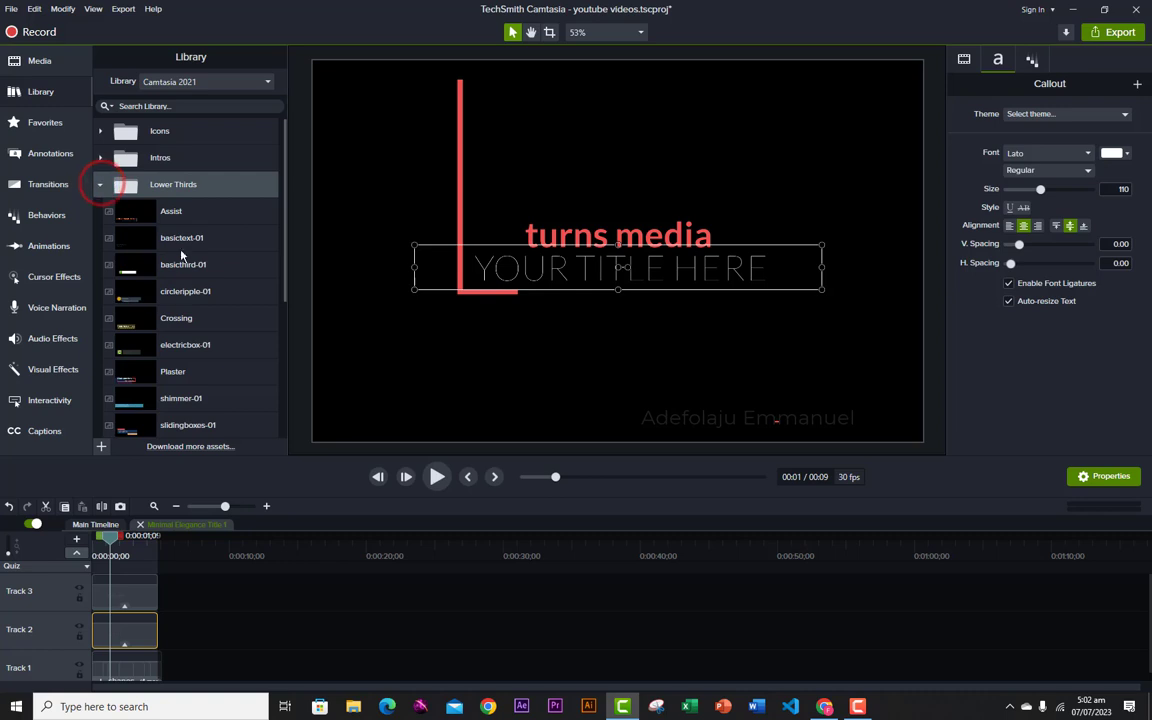
scroll(166, 297, "down", 3)
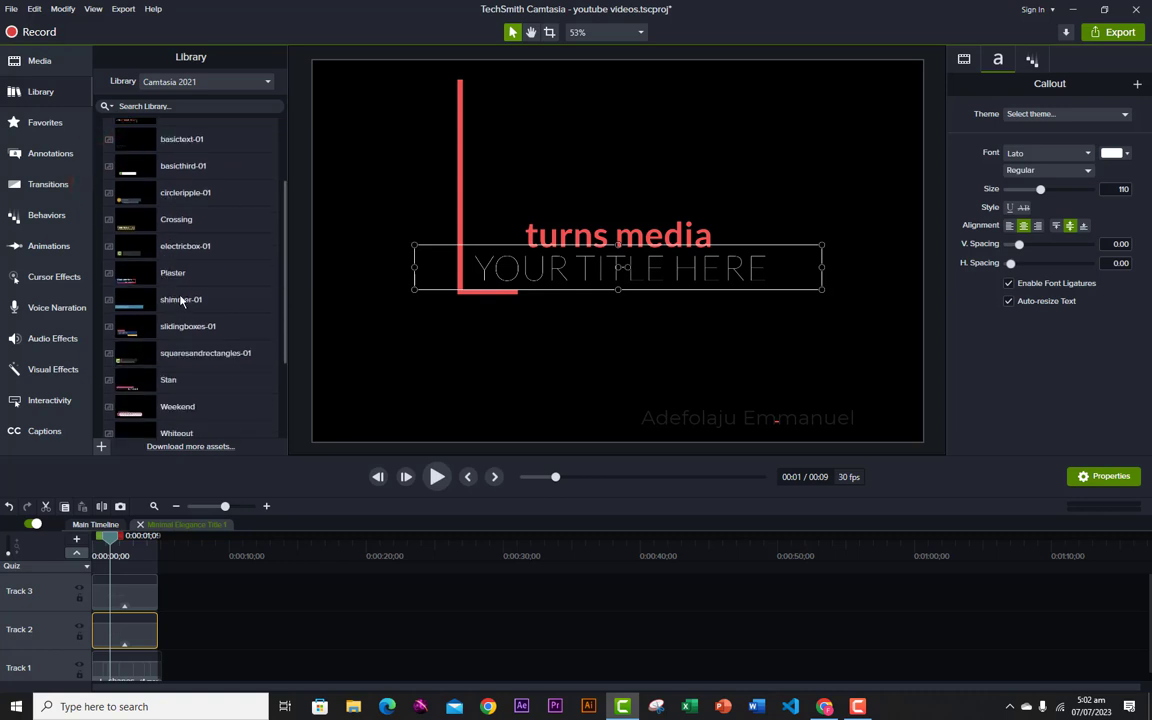
scroll(181, 300, "down", 2)
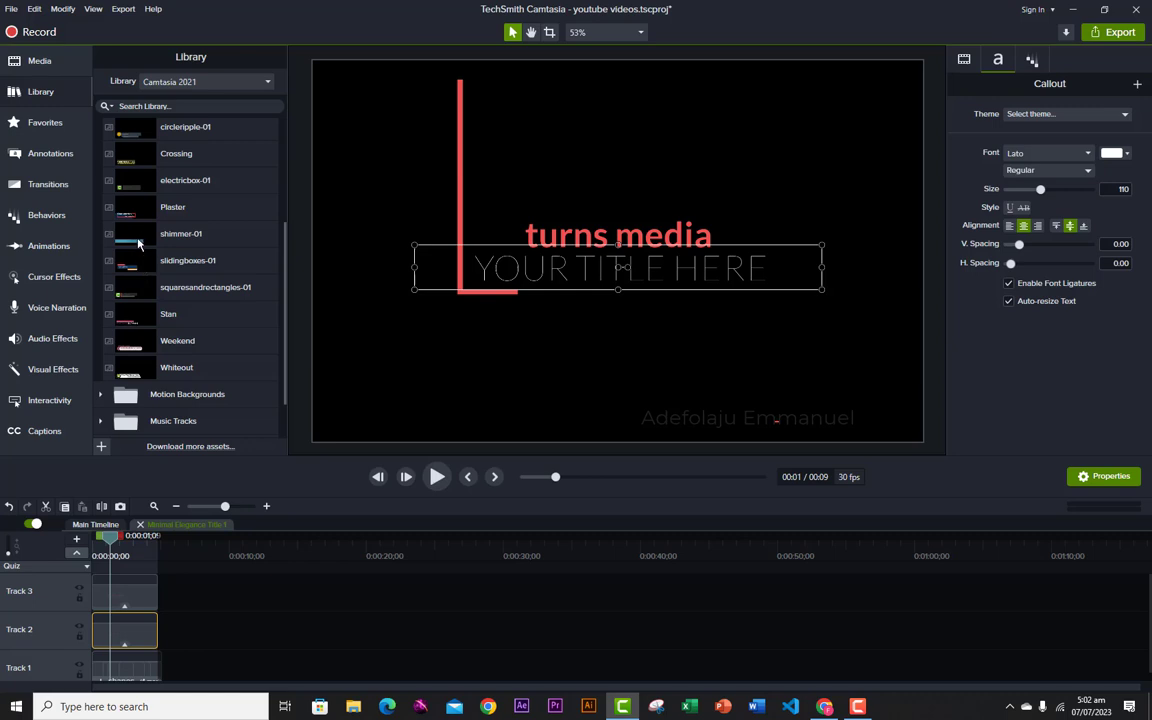
left_click_drag(137, 236, 204, 602)
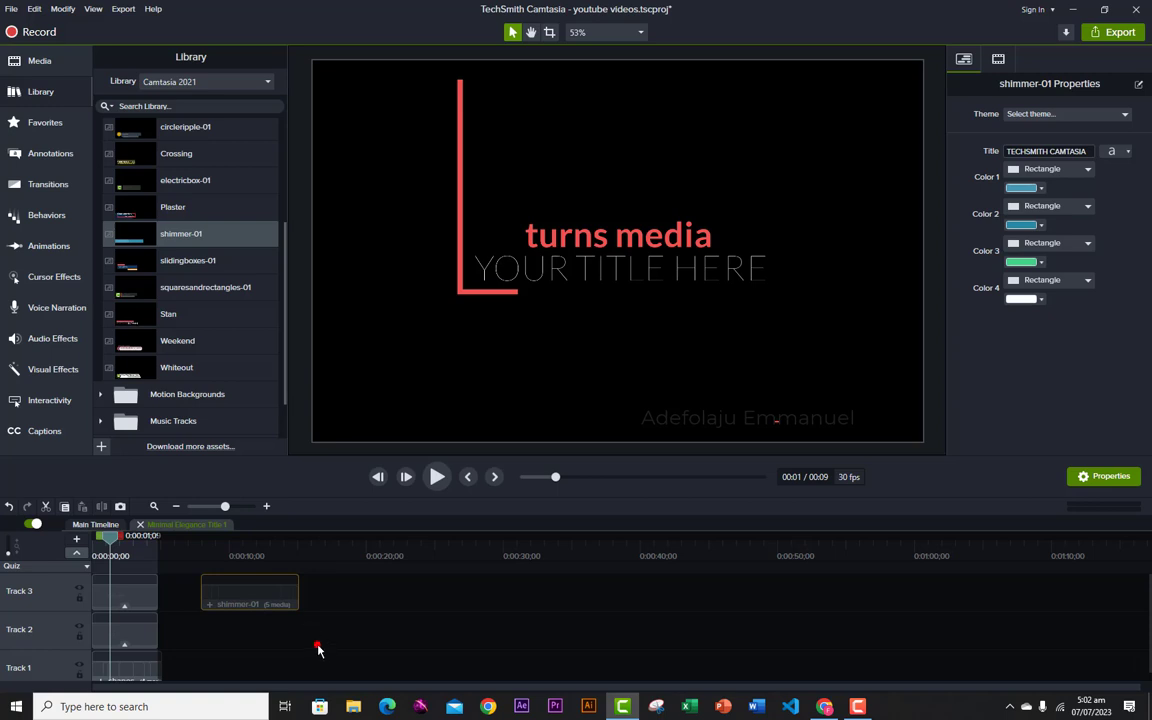
left_click(319, 642)
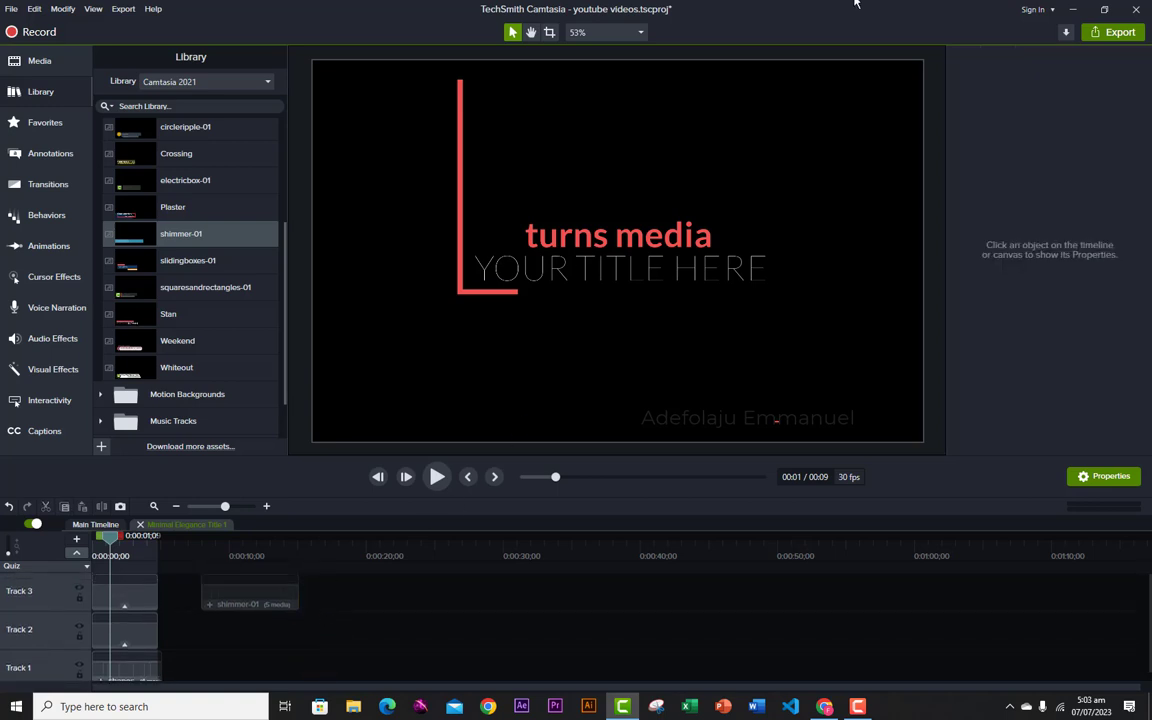
left_click(103, 531)
scroll(198, 587, "up", 2)
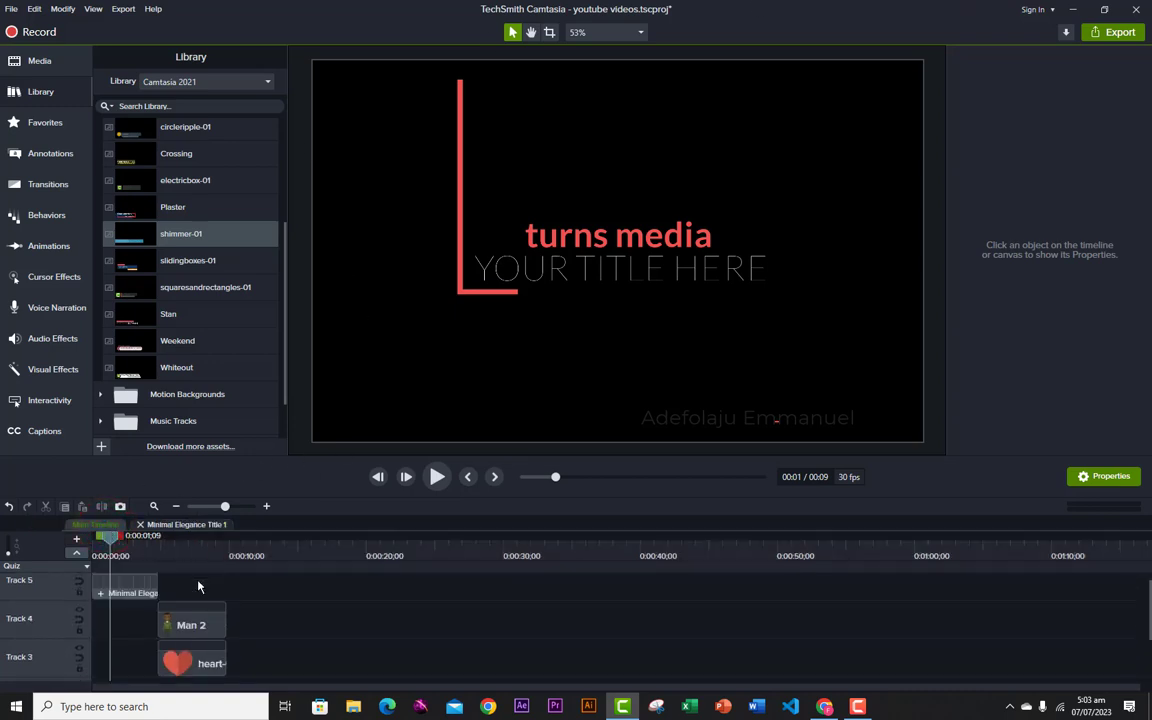
scroll(198, 587, "down", 2)
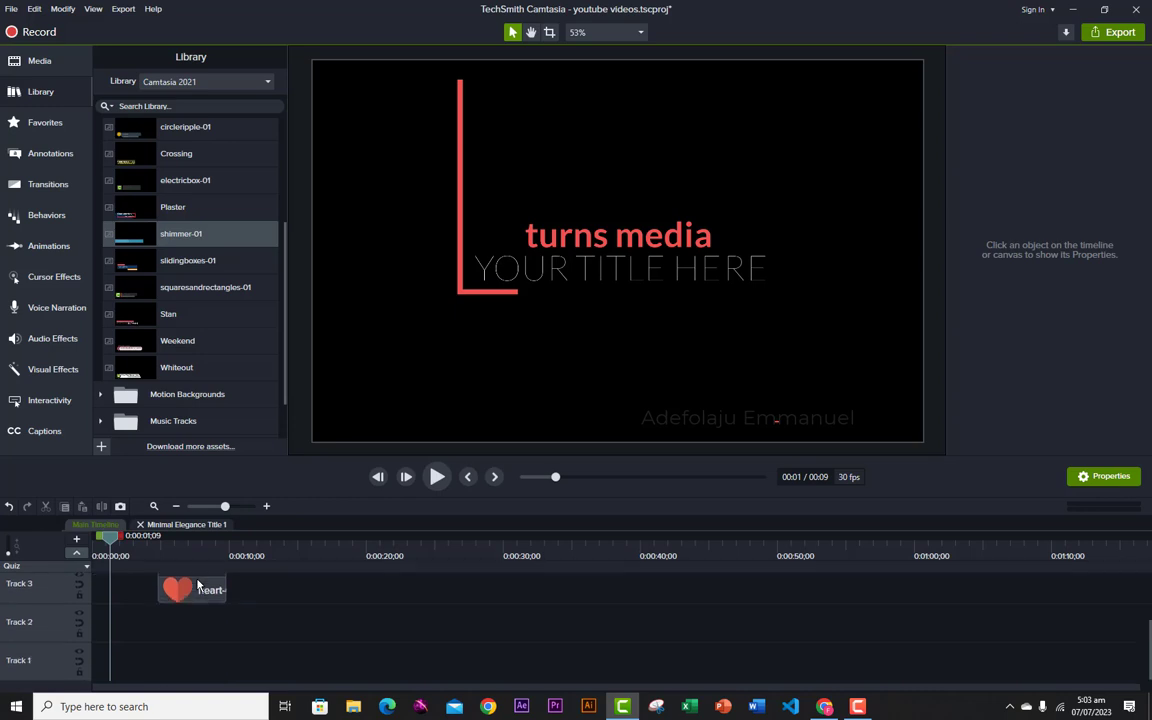
left_click(188, 527)
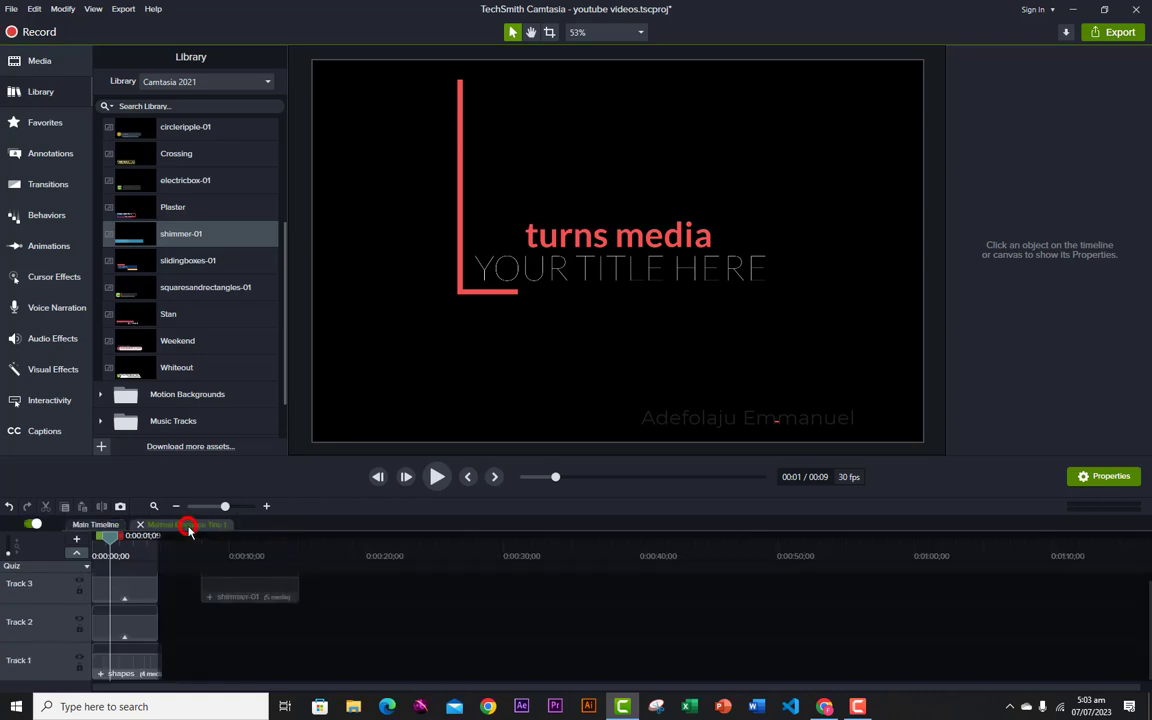
left_click(254, 592)
key("Delete")
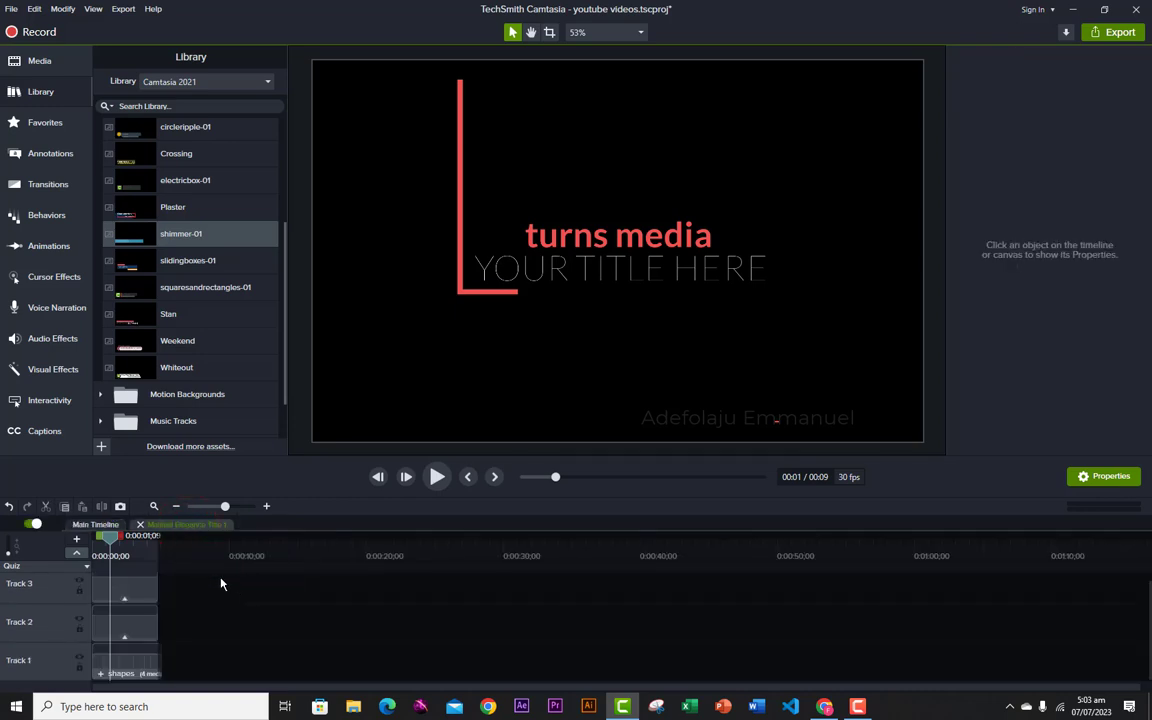
Return to the main timeline, place the shimmer-01 lower third right after Minimal Elegance Title 1 on Track 5, trimmed to end with Man 2.
left_click(82, 525)
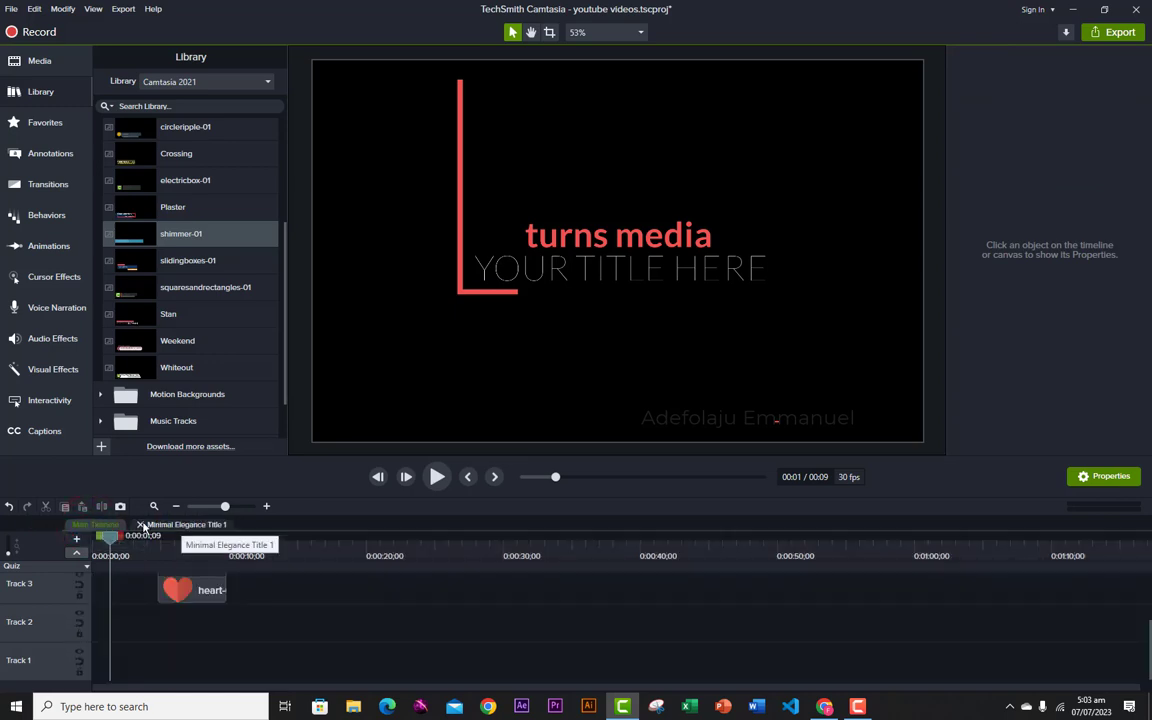
left_click(82, 525)
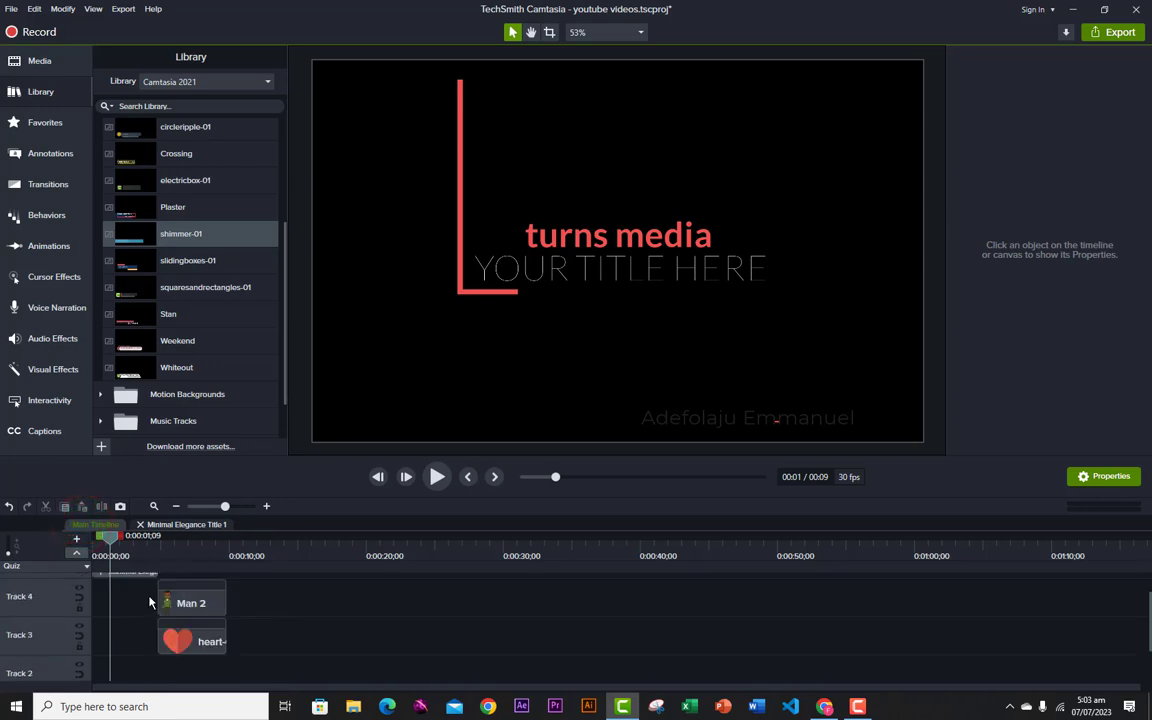
left_click_drag(186, 235, 217, 560)
left_click_drag(226, 594, 153, 605)
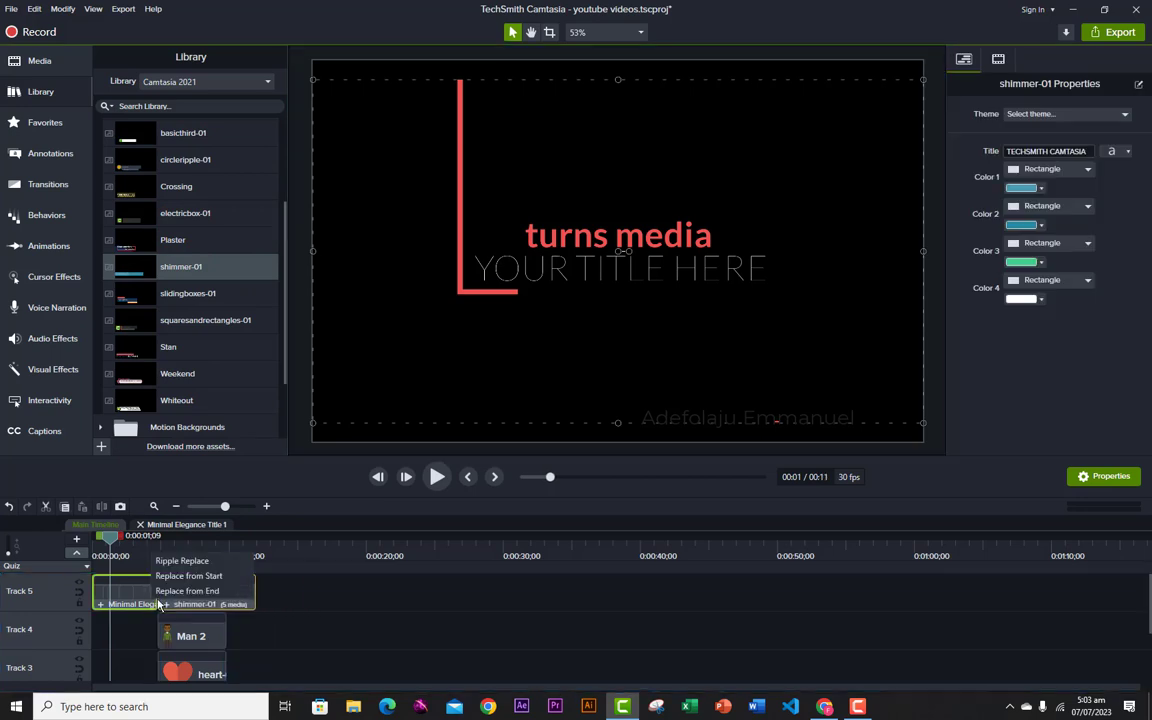
left_click(268, 605)
left_click_drag(255, 594, 227, 598)
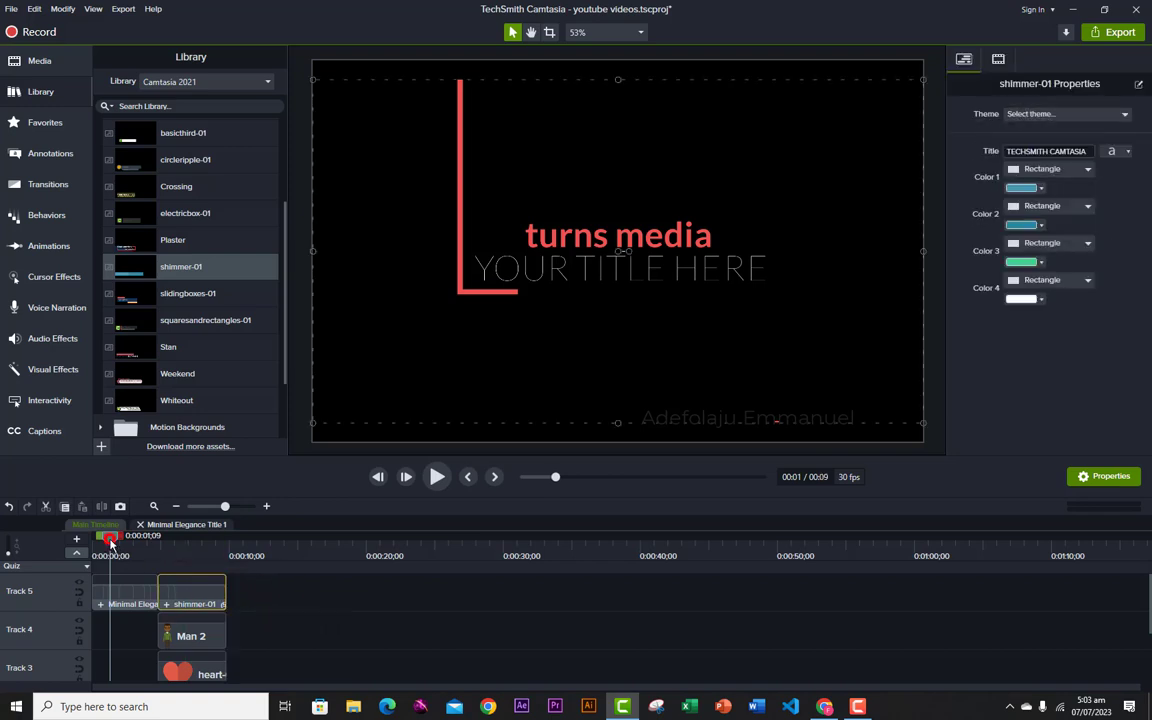
Play the main timeline from the start to preview the intro title and the shimmer-01 lower third.
left_click_drag(112, 541, 93, 540)
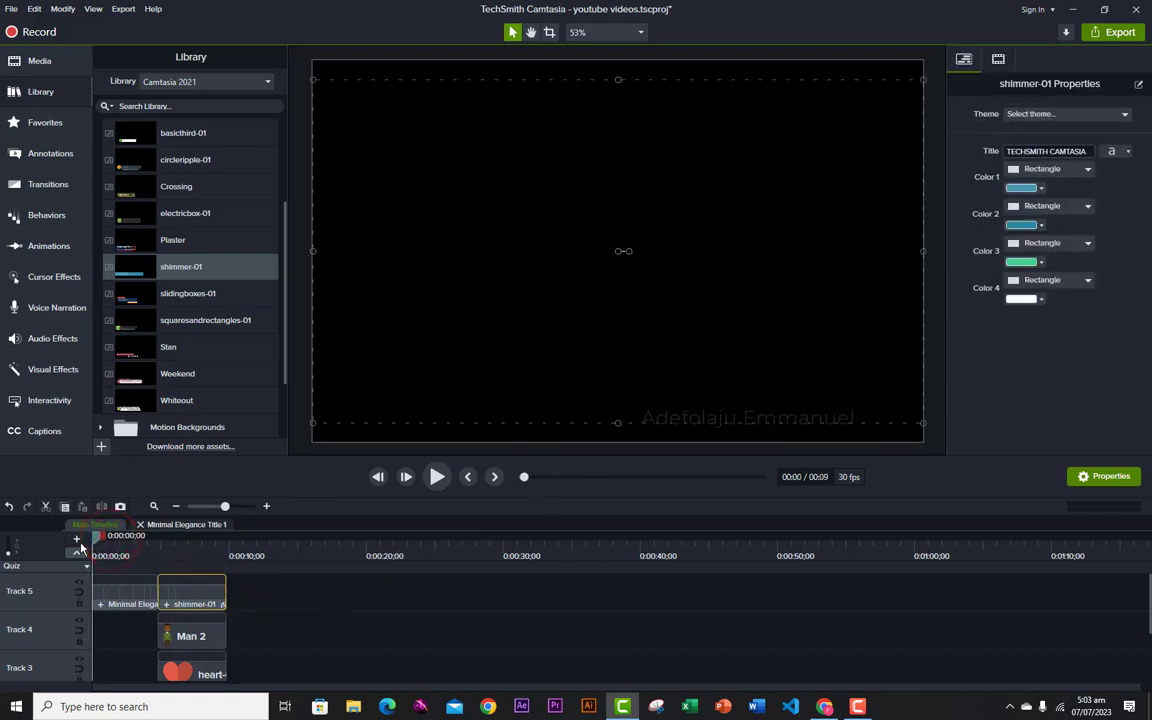
left_click(437, 478)
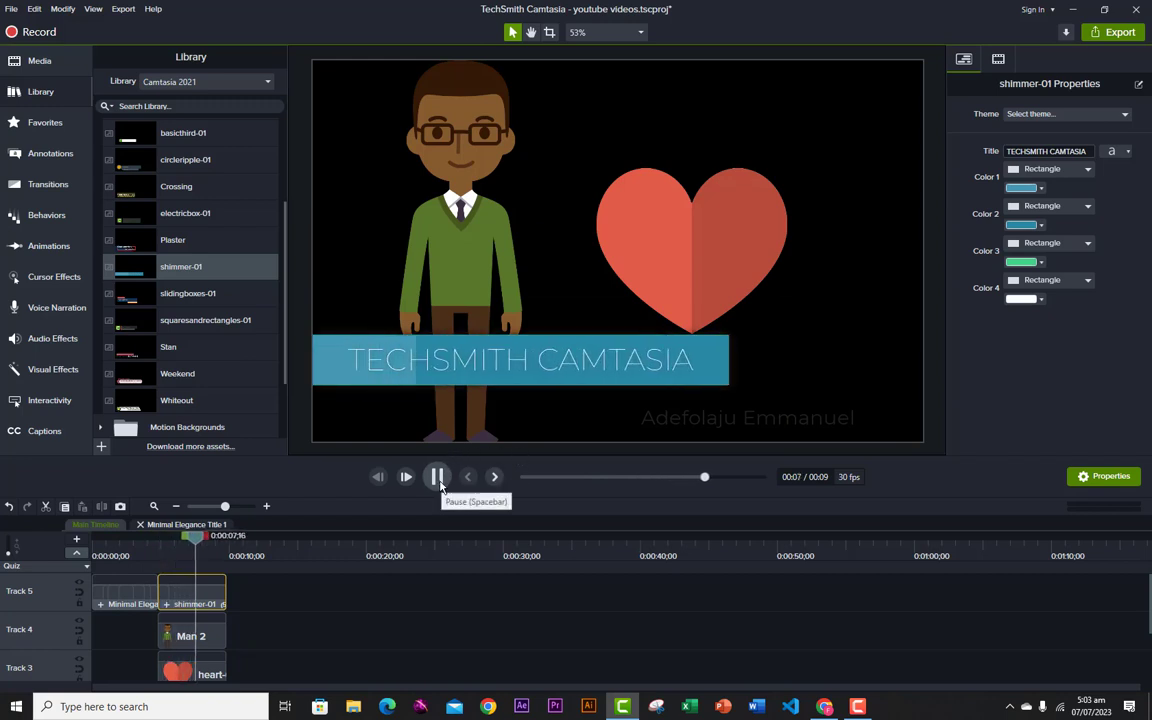
left_click(437, 477)
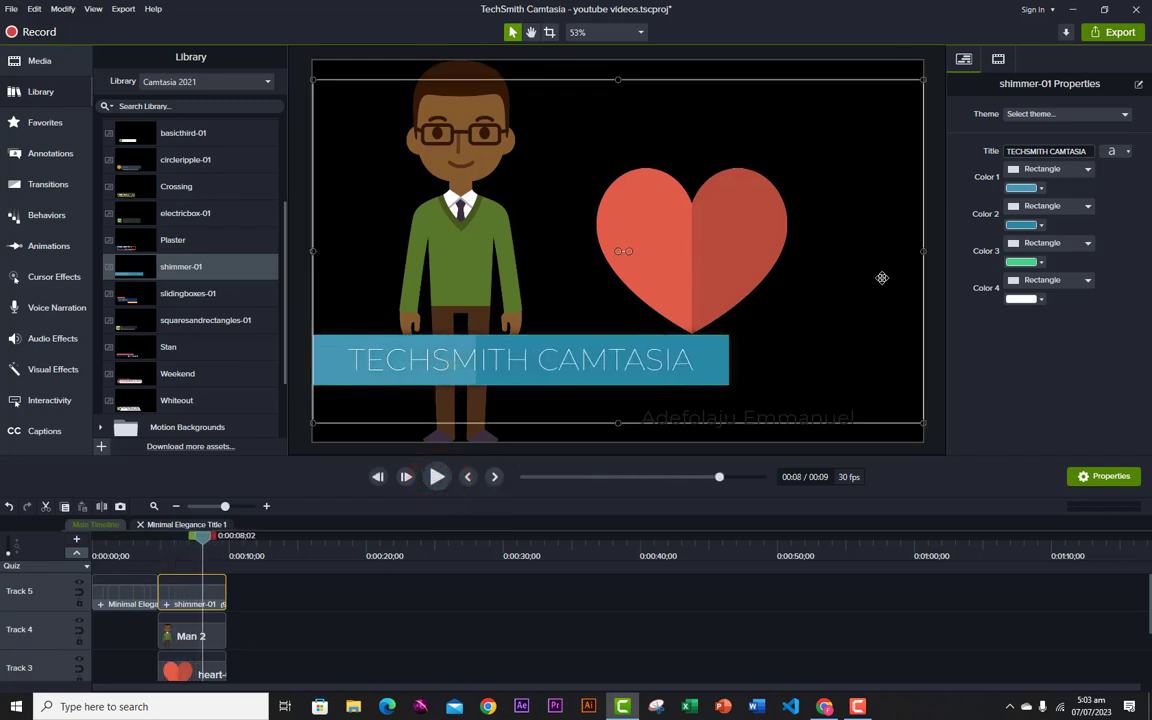
Replace the title text of the shimmer-01 lower third with "turns media".
triple_click(1058, 150)
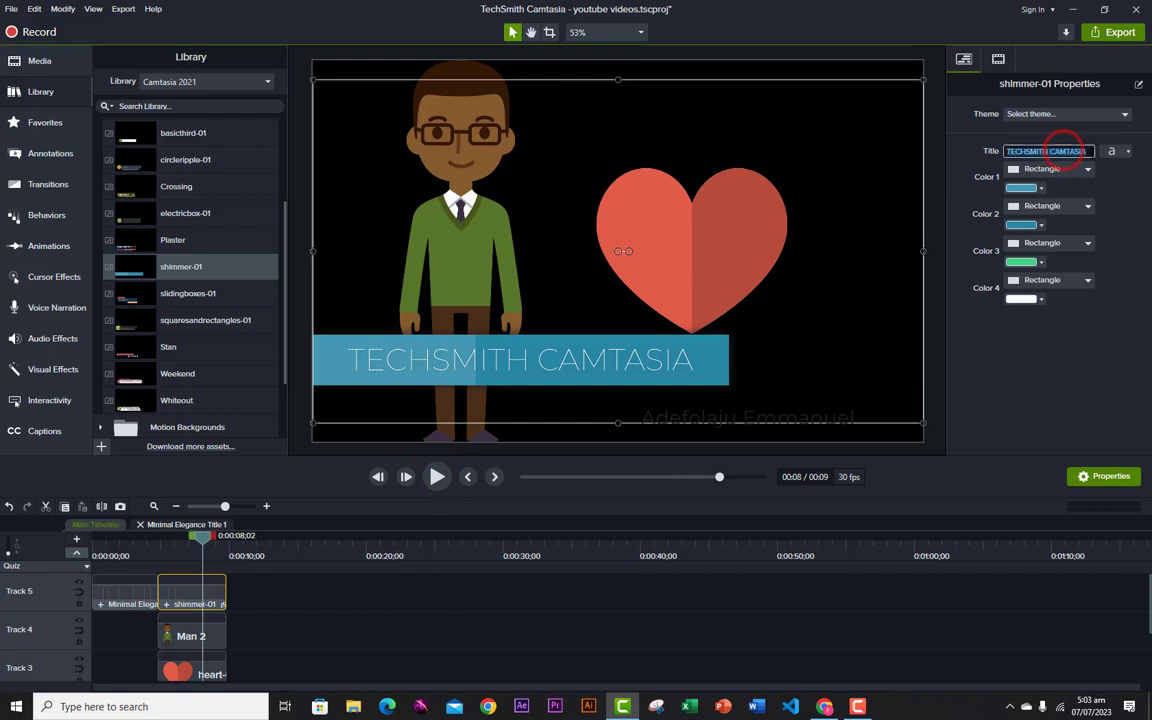
type("turns media")
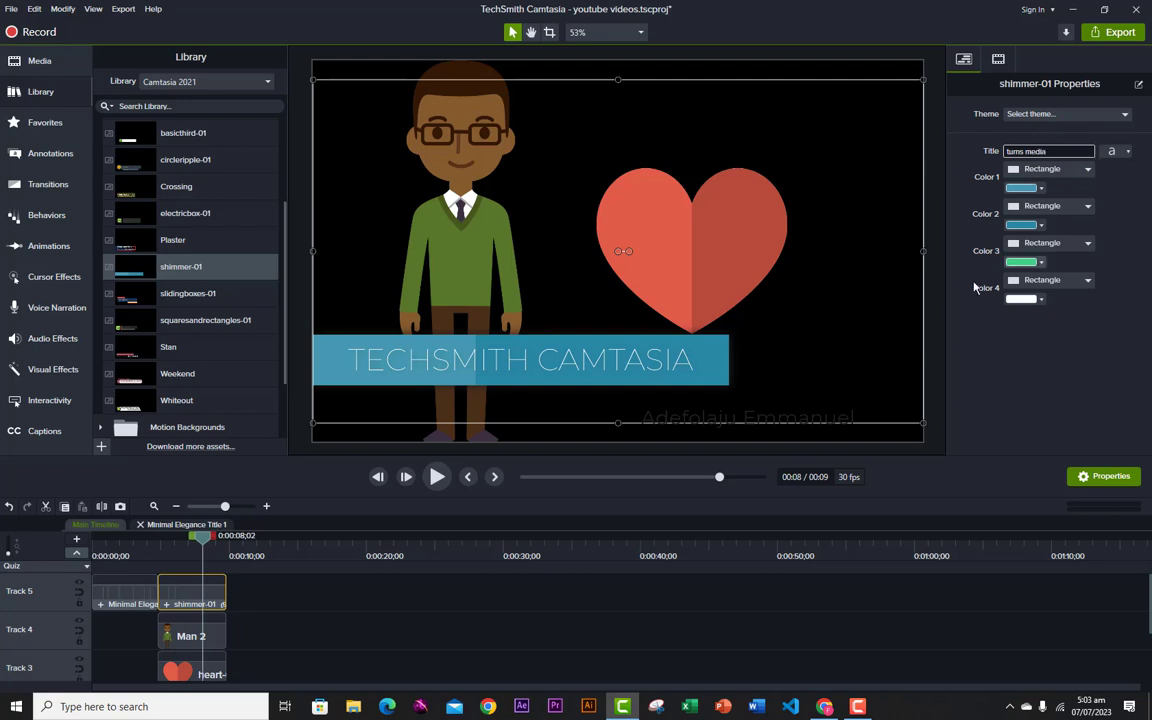
left_click(1028, 352)
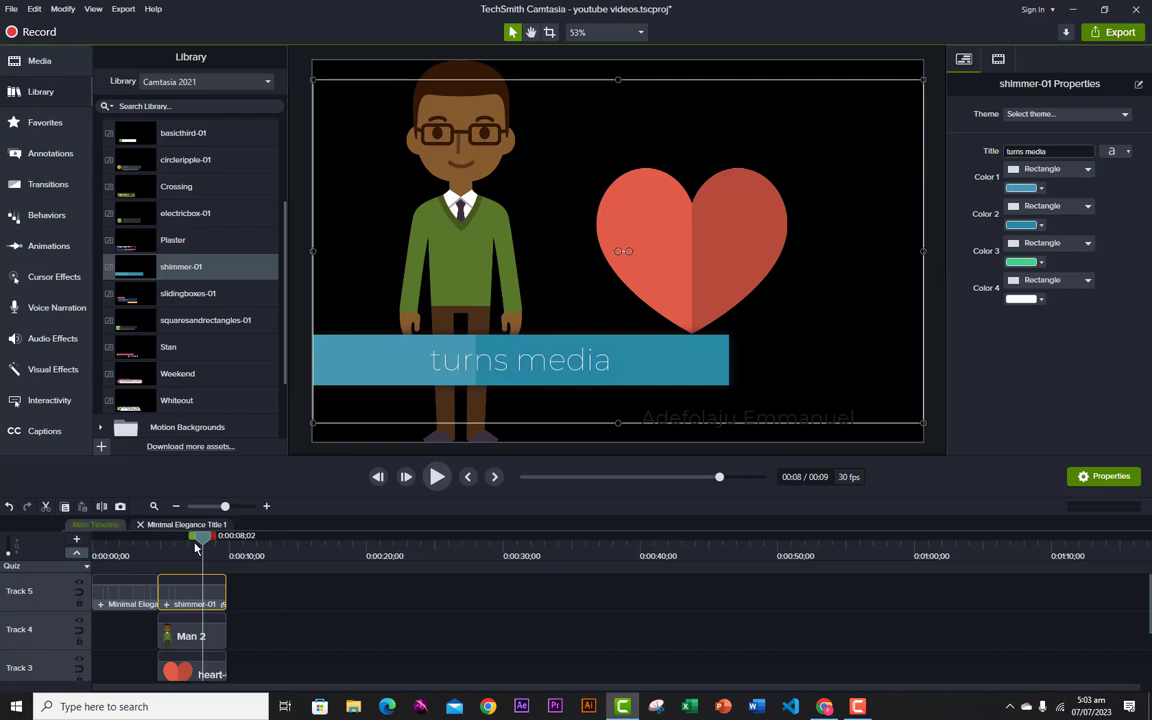
Play the timeline from 0:00:04;11 to preview the retitled shimmer-01 lower third.
left_click_drag(204, 545, 158, 558)
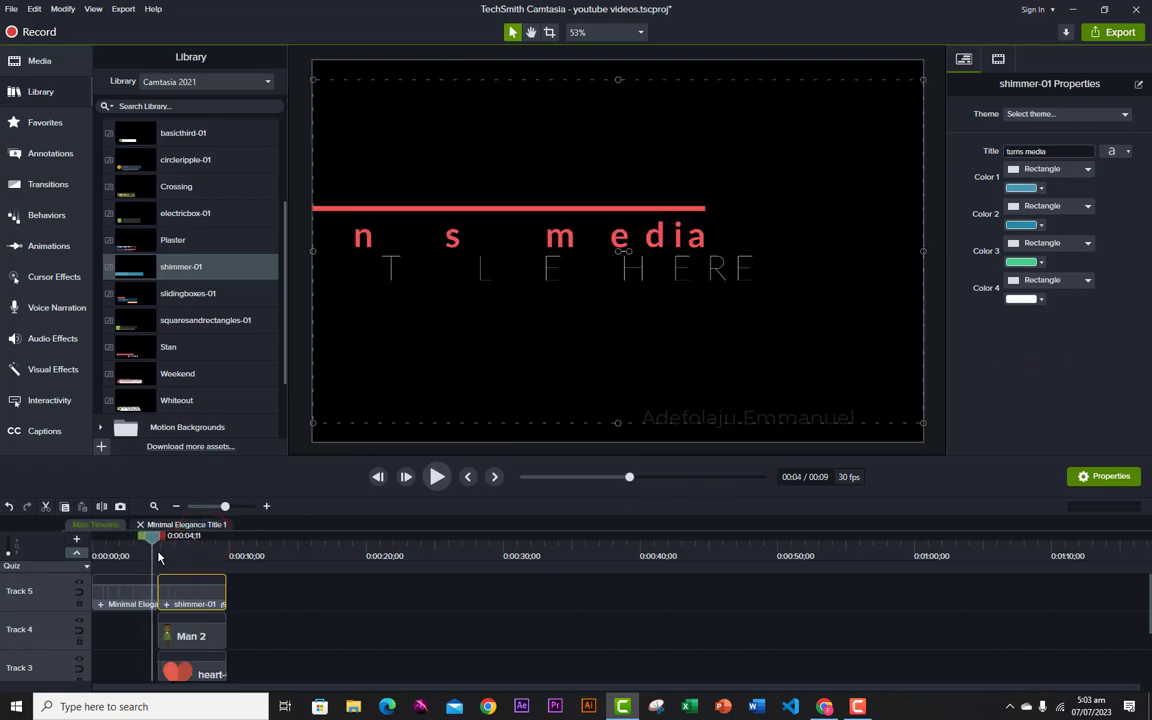
left_click(441, 478)
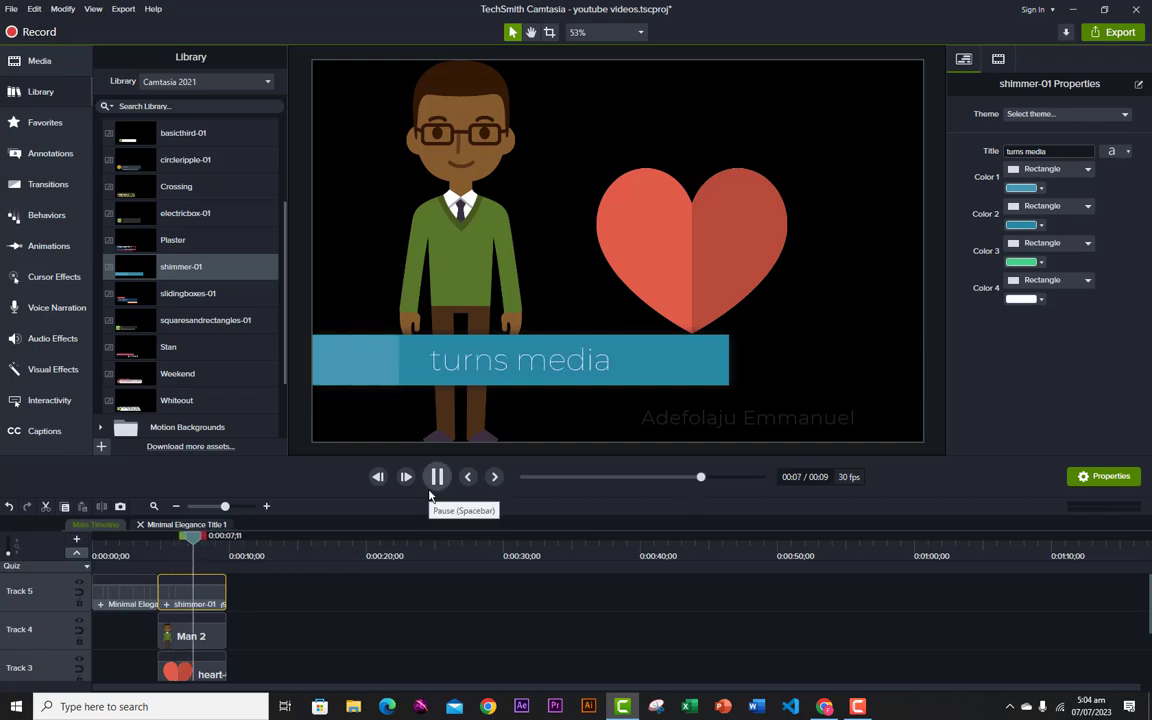
left_click(437, 476)
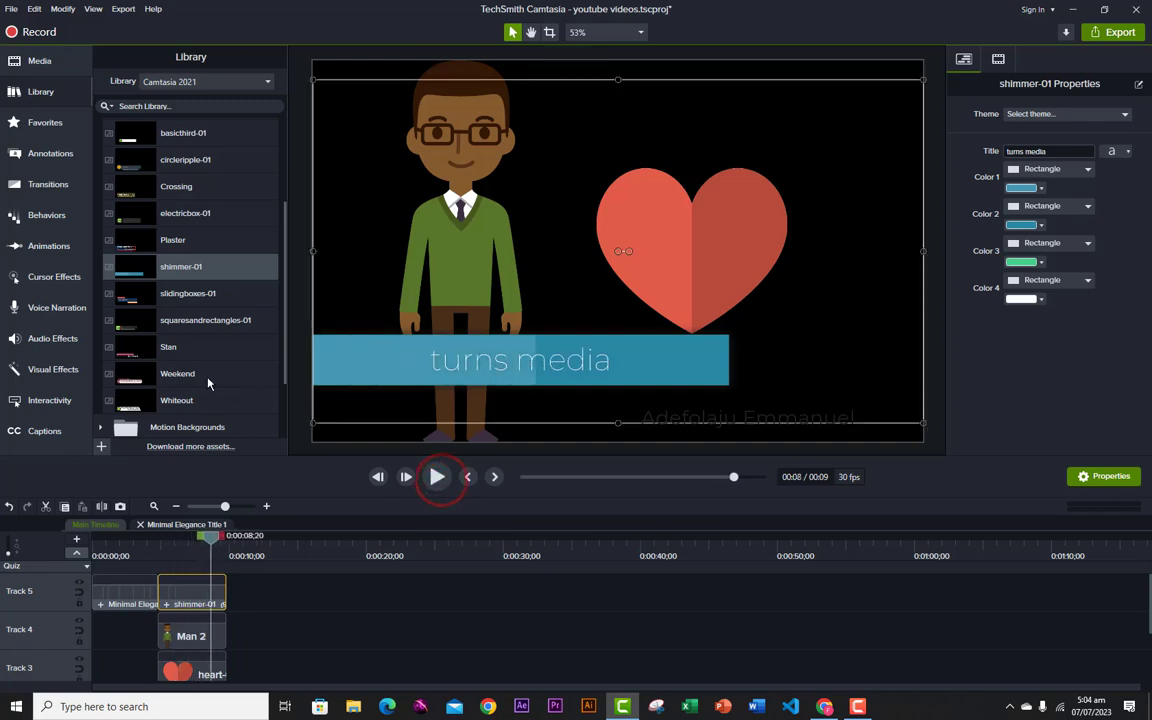
Expand the library's Motion Backgrounds folder and examine the background clips in it.
scroll(208, 383, "down", 2)
scroll(205, 383, "down", 1)
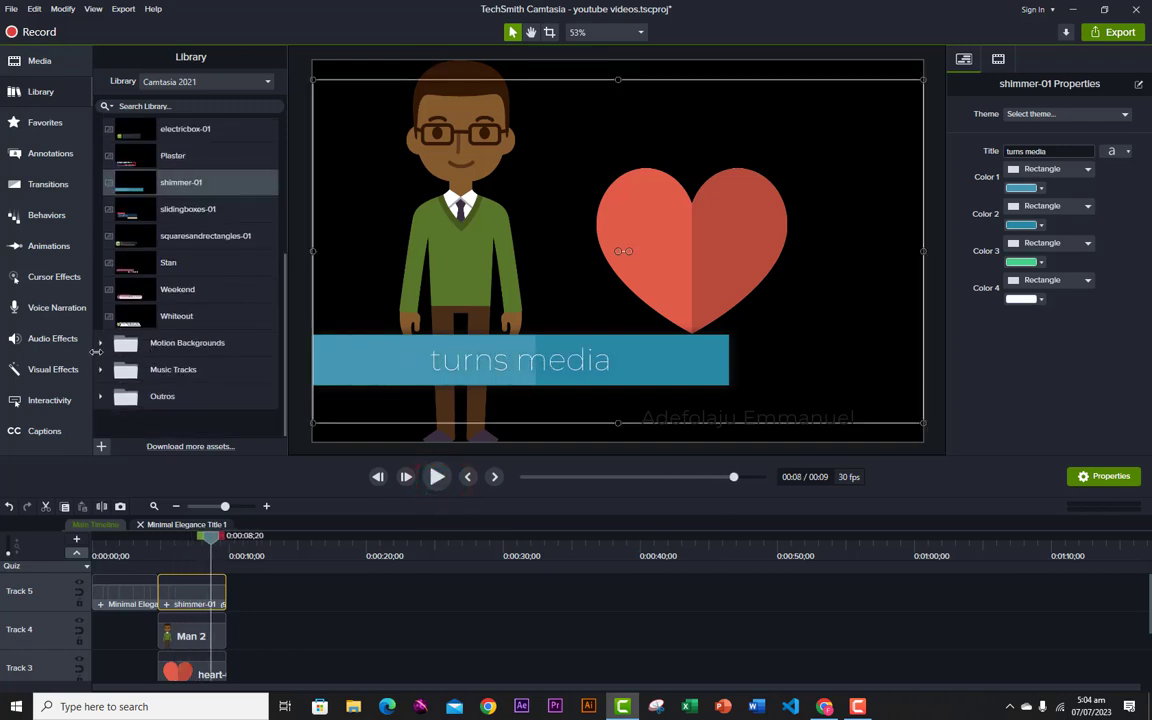
left_click(100, 350)
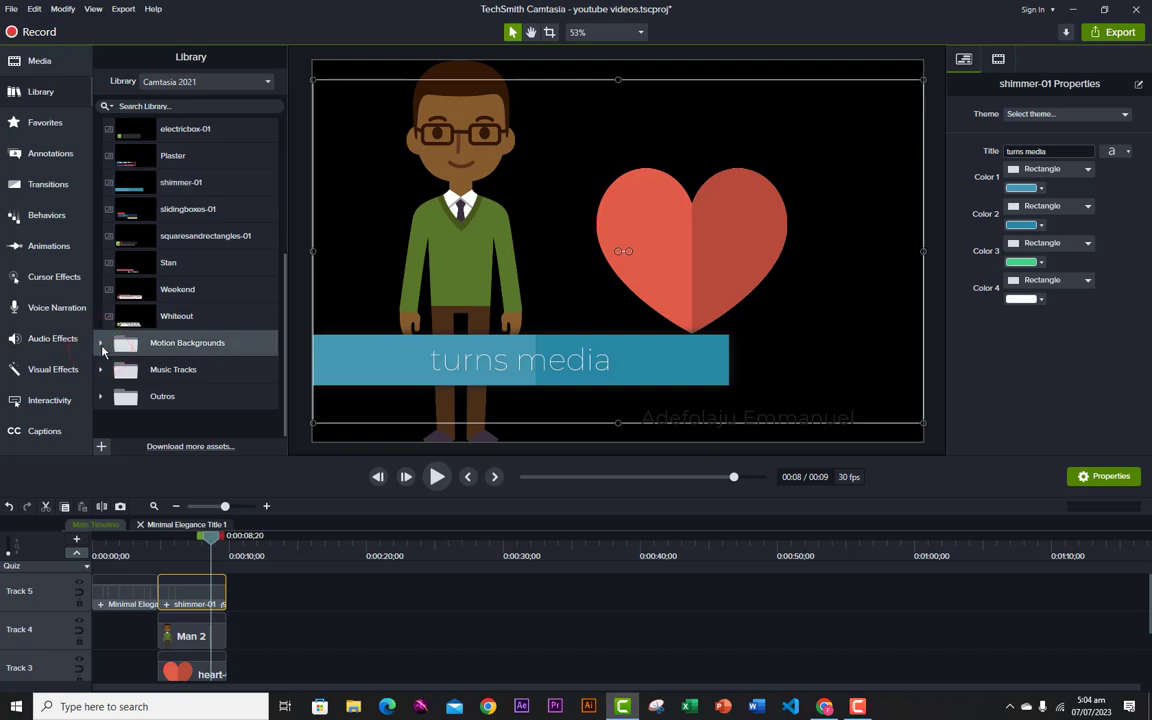
left_click(101, 345)
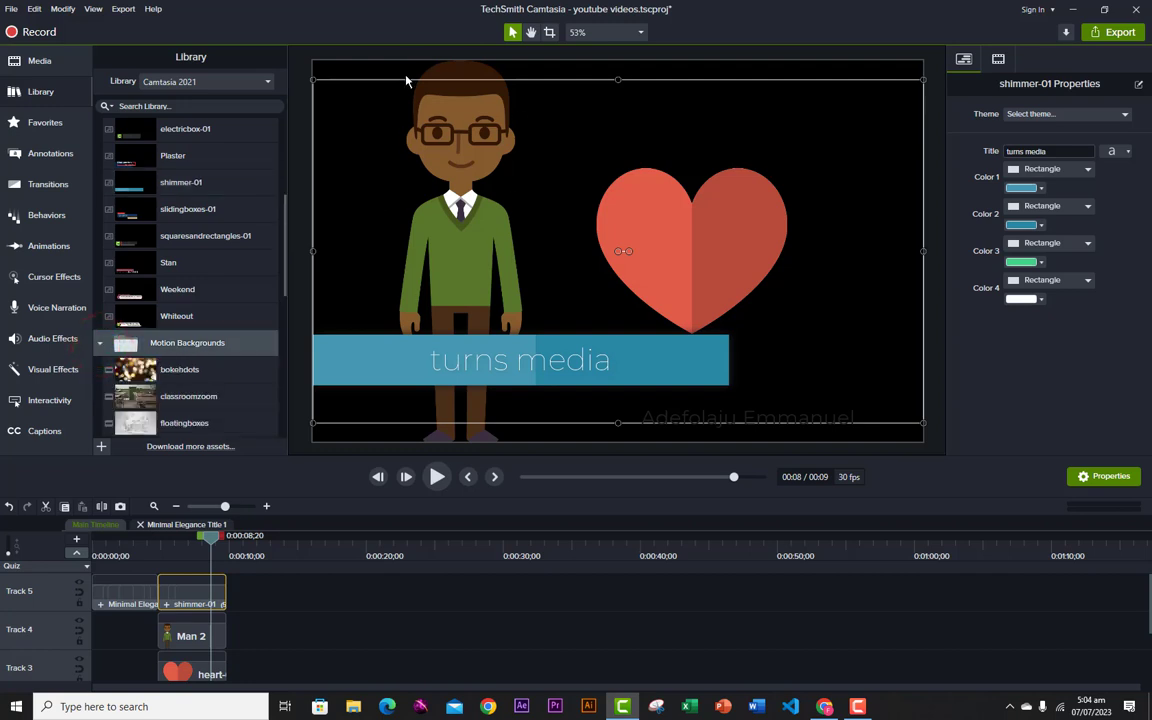
left_click_drag(284, 288, 287, 325)
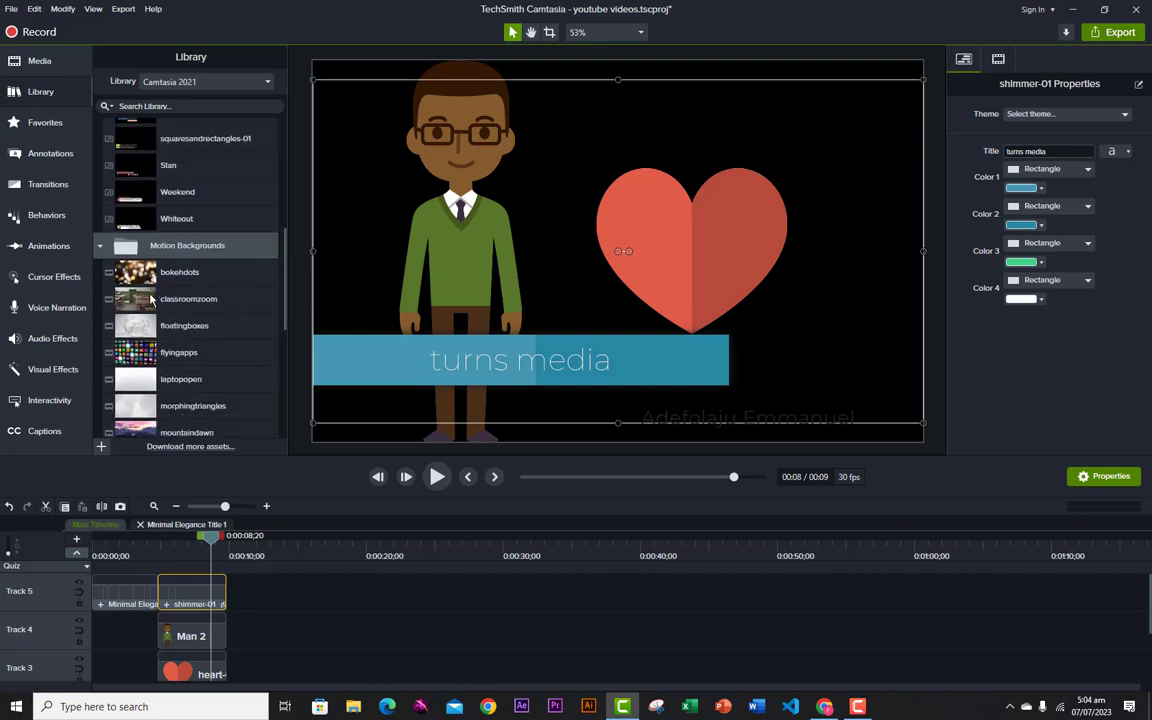
scroll(175, 343, "down", 4)
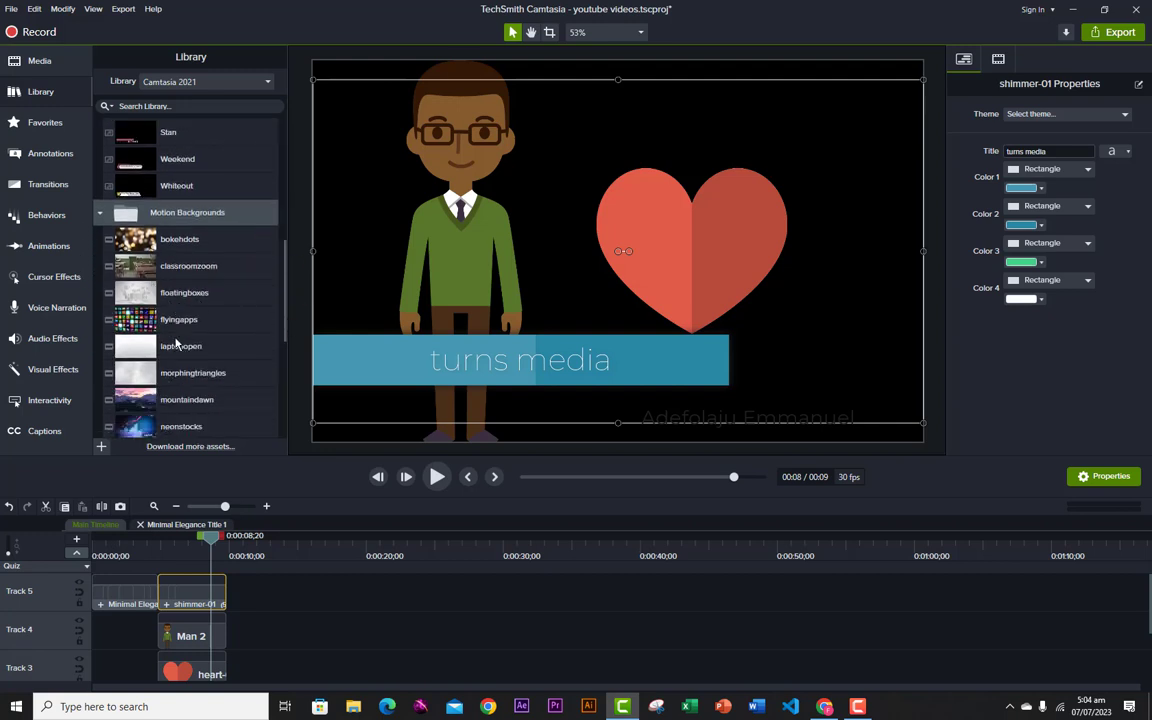
scroll(175, 343, "down", 2)
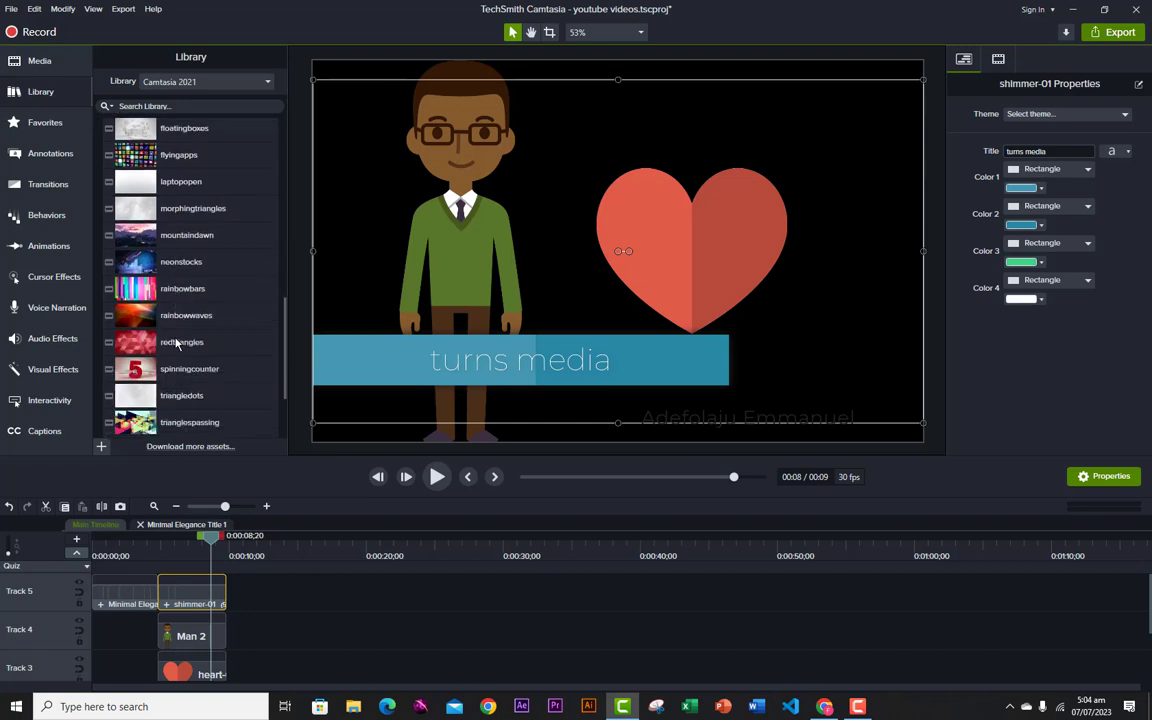
scroll(175, 343, "down", 2)
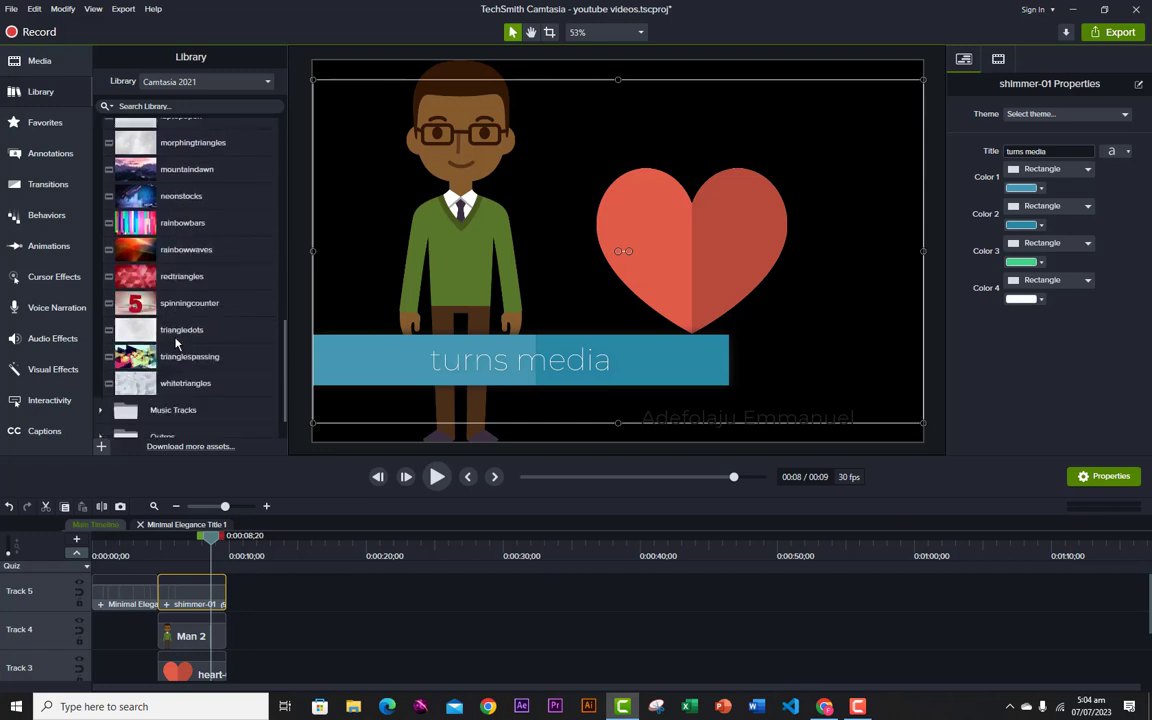
scroll(170, 330, "down", 1)
scroll(187, 305, "up", 3)
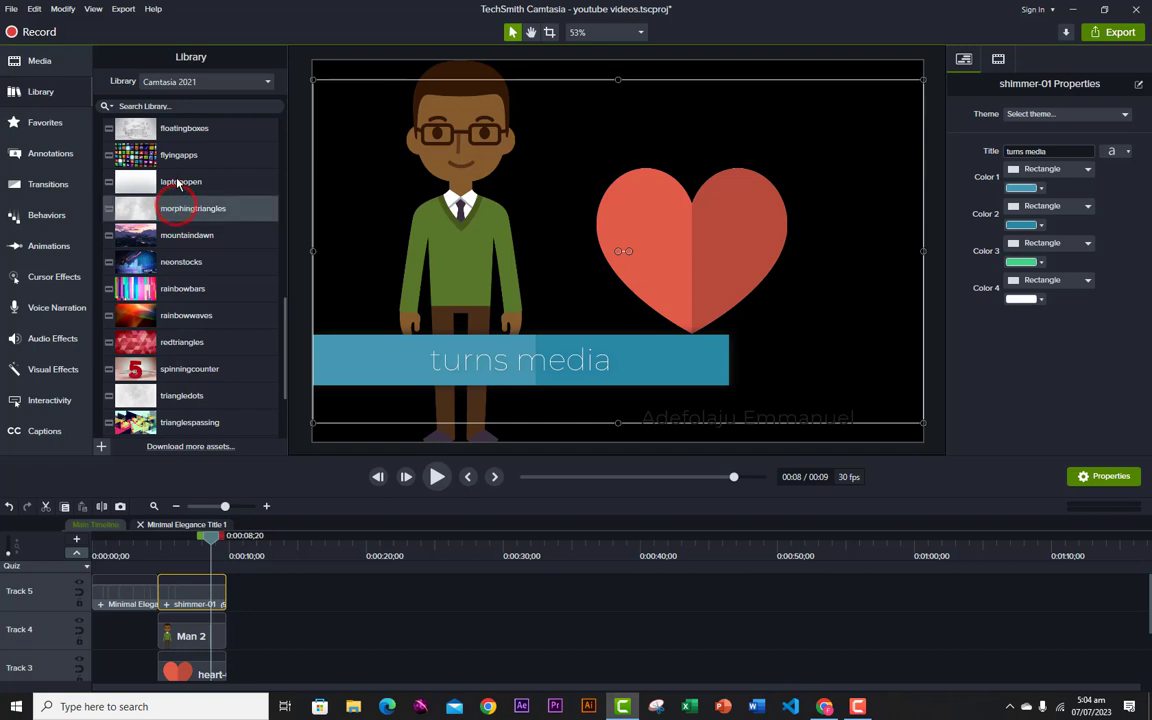
Add the flyingapps motion background at the start of the timeline and move it to Track 2, beneath the heart icon.
left_click(175, 179)
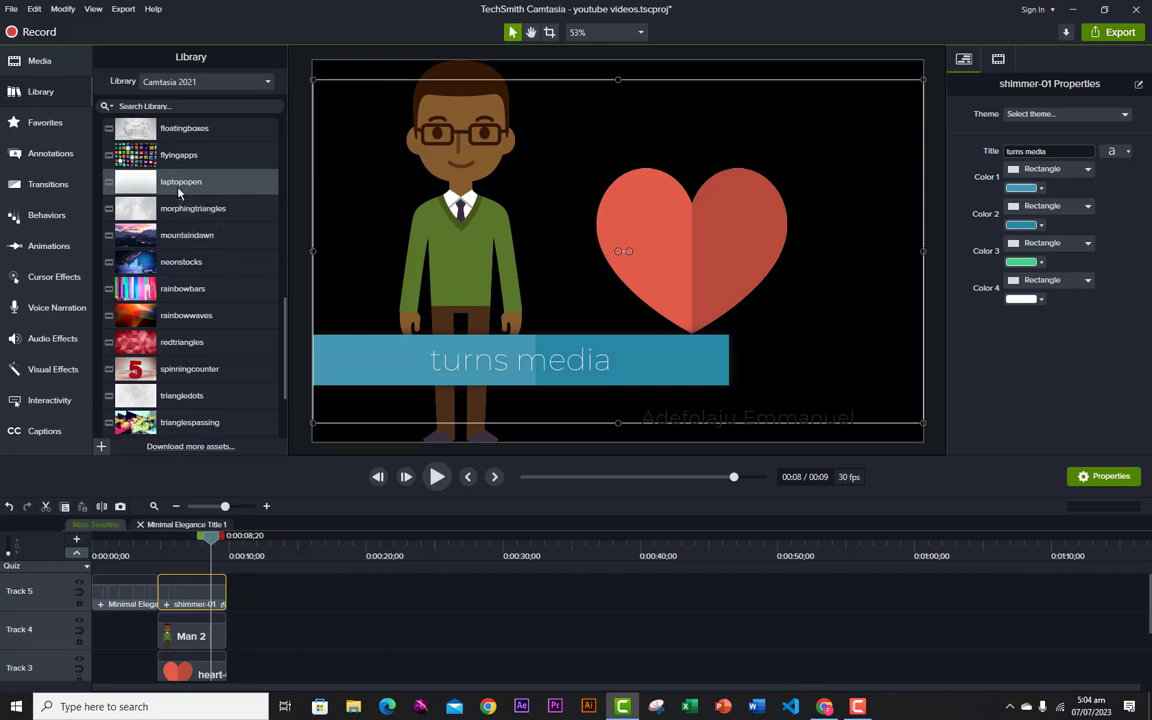
left_click(170, 161)
key("ctrl+a")
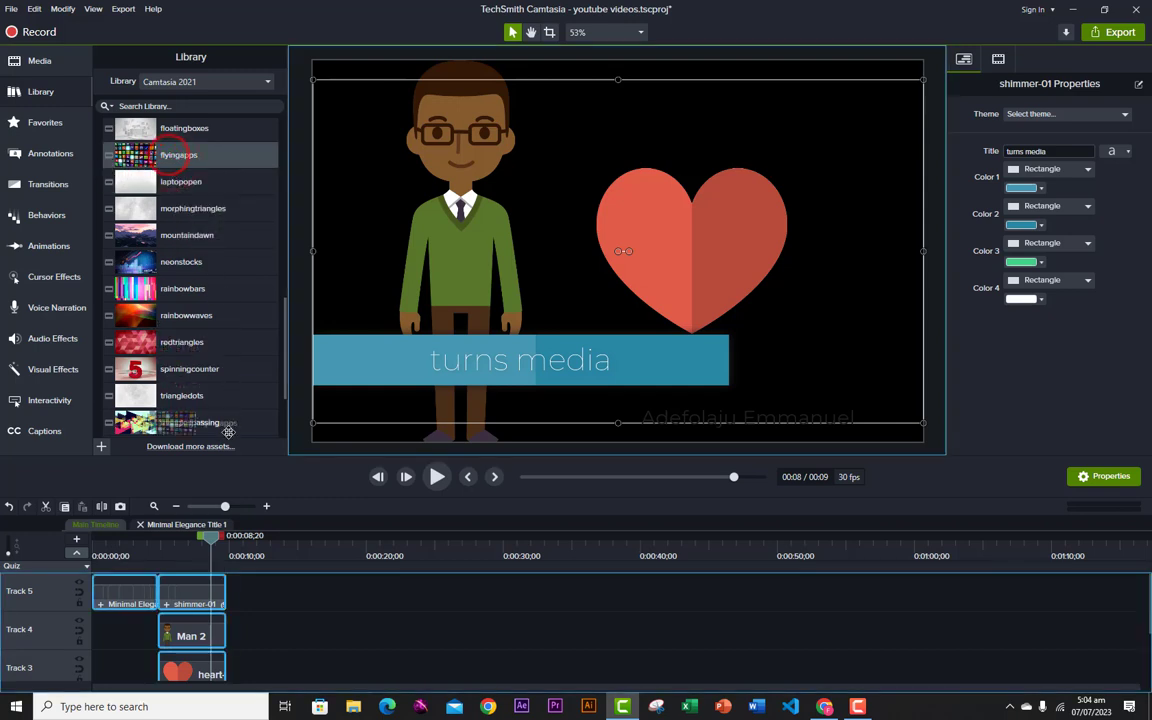
left_click_drag(213, 690, 129, 609)
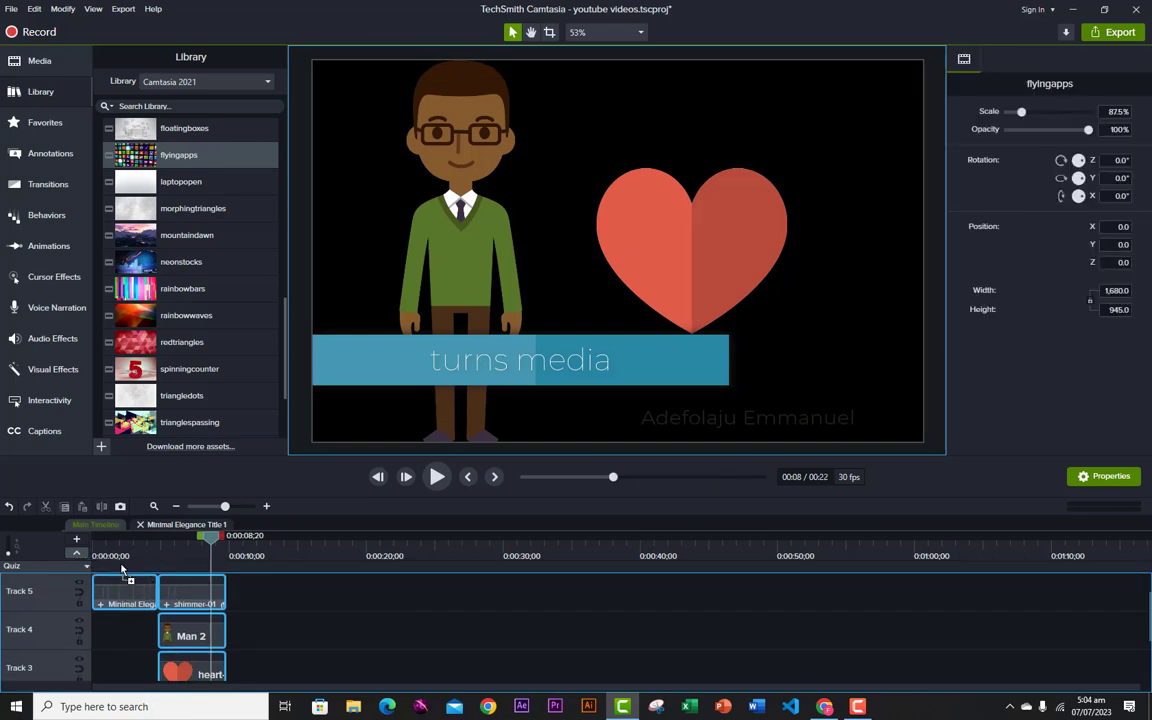
left_click_drag(138, 560, 93, 598)
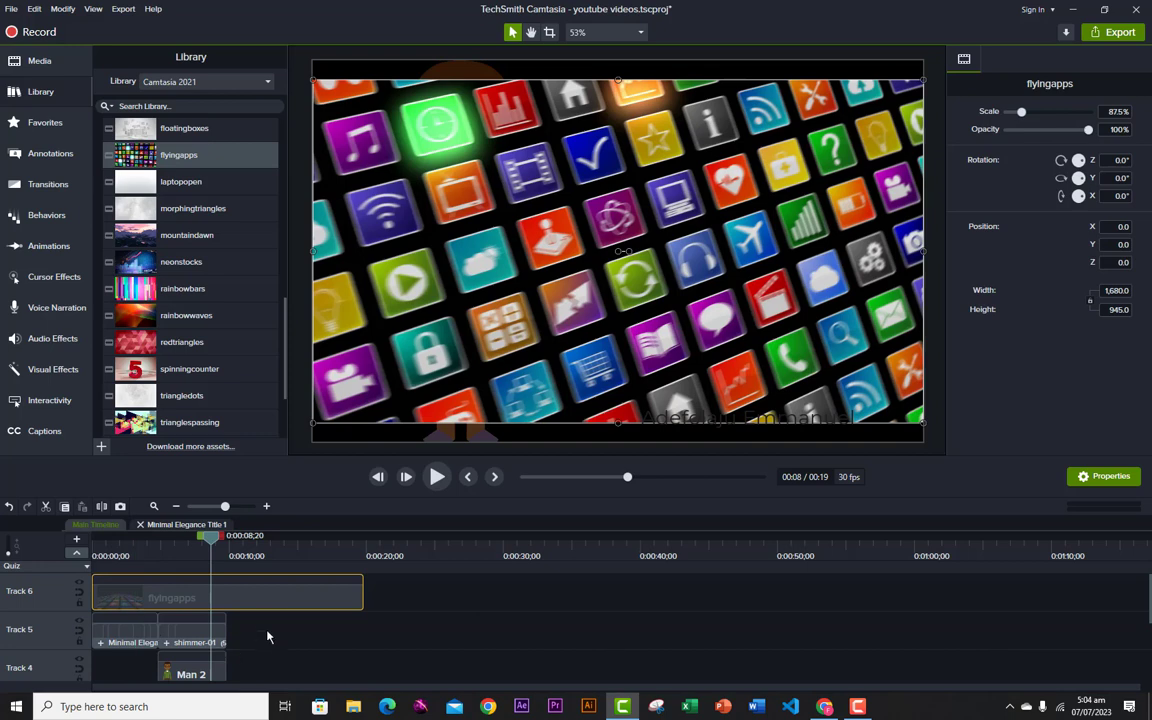
left_click(284, 596)
left_click_drag(360, 698, 232, 628)
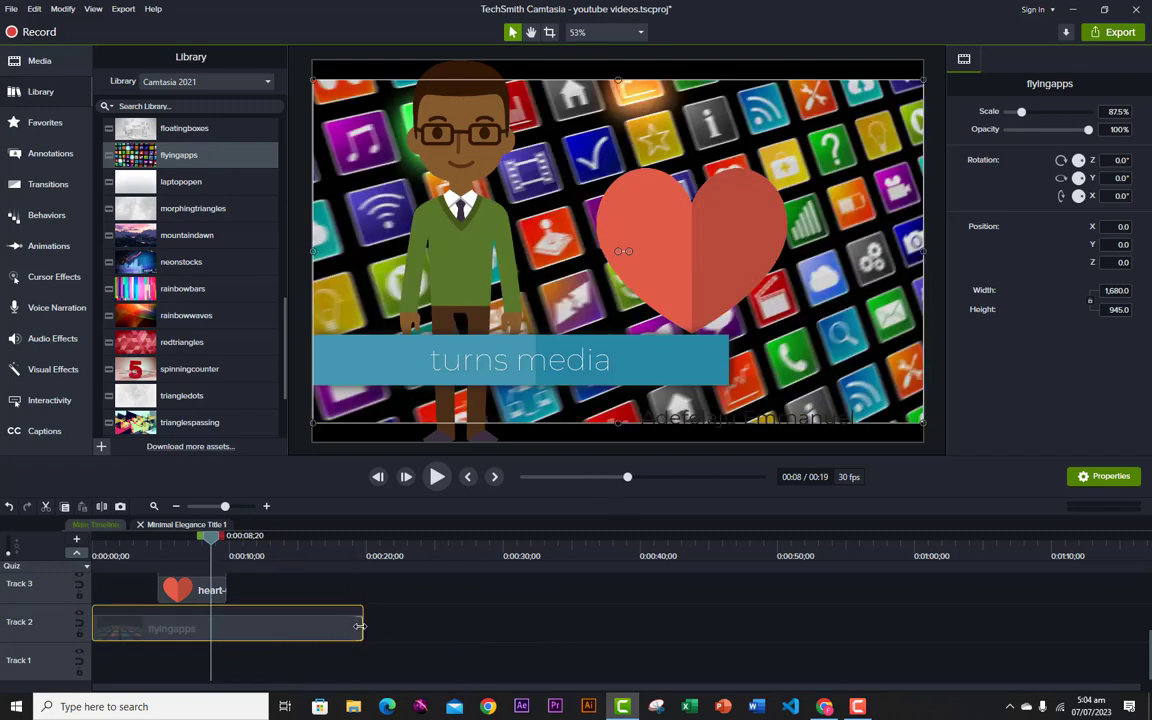
Play the timeline from the start to preview the flyingapps background behind the intro title.
scroll(208, 622, "up", 2)
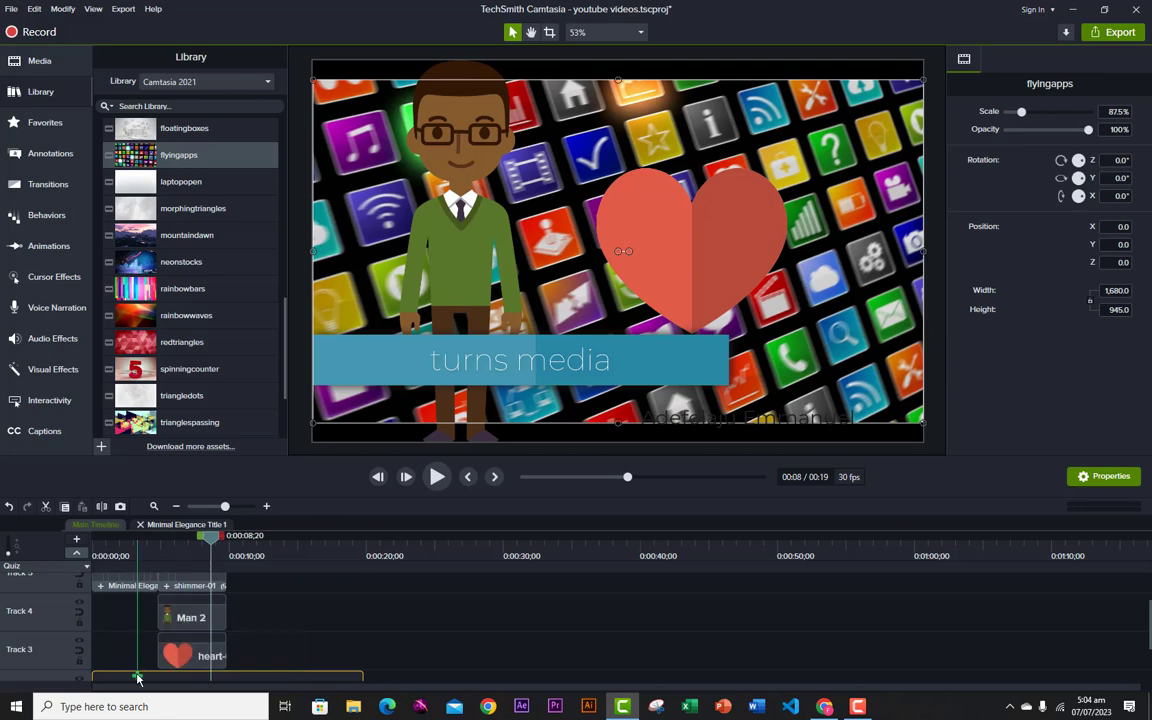
scroll(142, 680, "down", 1)
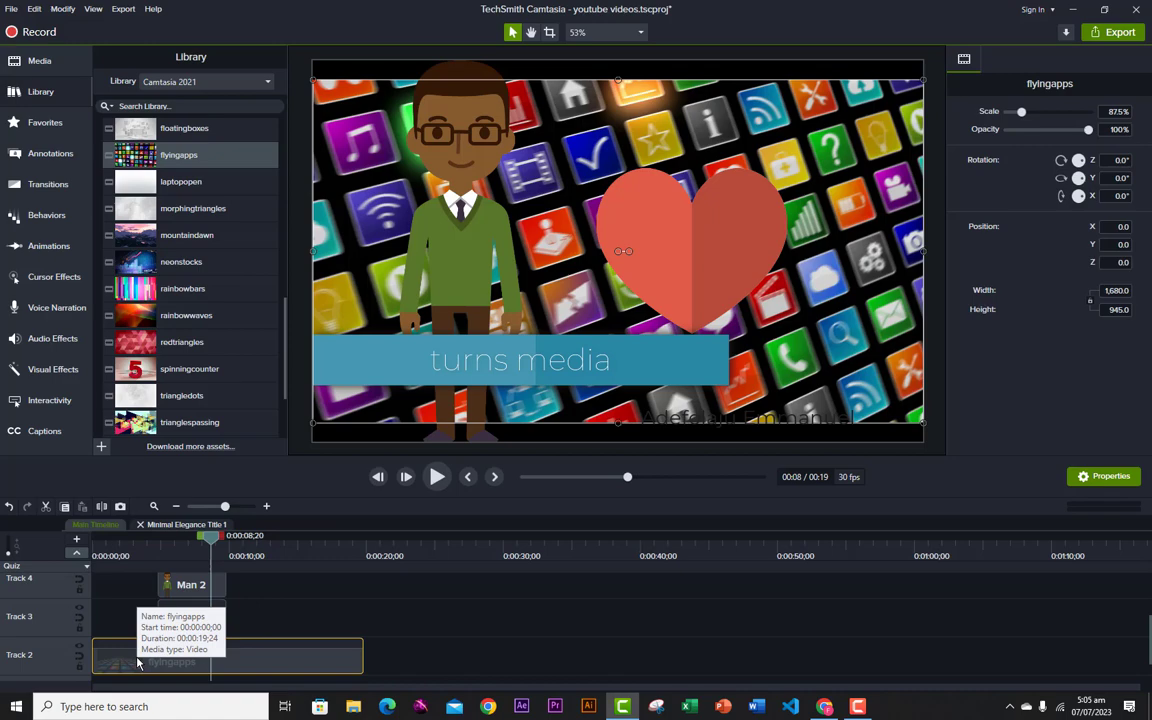
left_click_drag(210, 537, 84, 553)
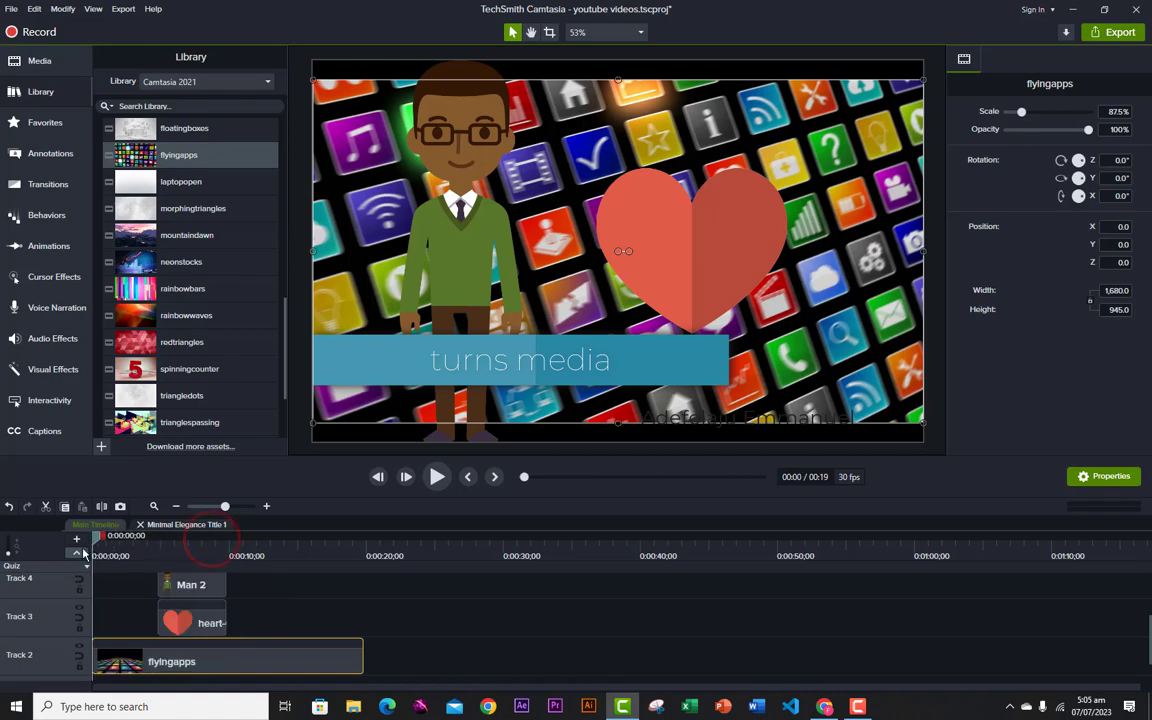
left_click(437, 477)
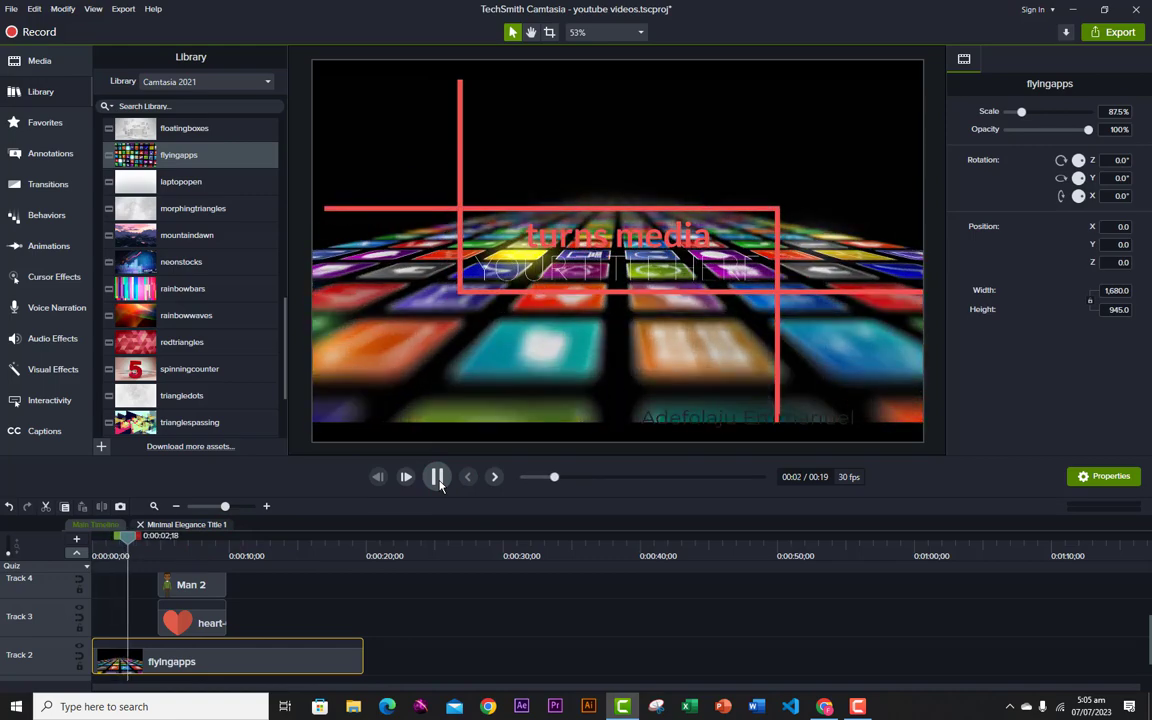
left_click(437, 477)
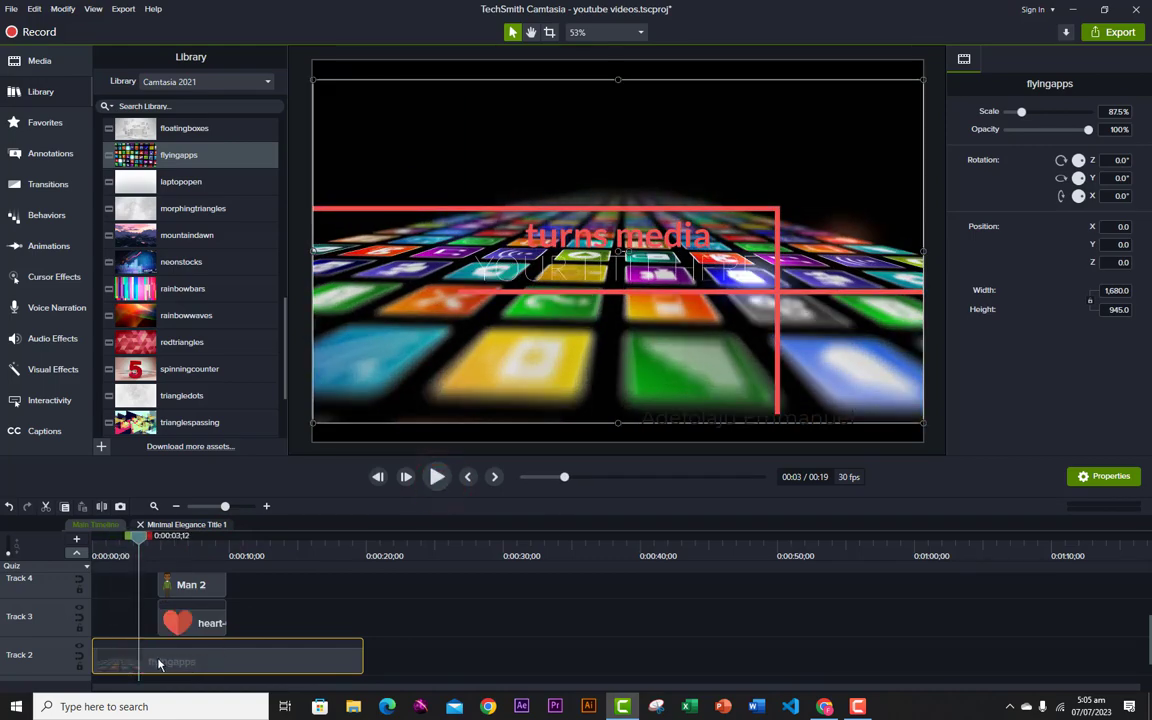
Fit the flyingapps clip on Track 2 to the heart clip's time span and preview the timeline from the start.
left_click_drag(158, 664, 225, 669)
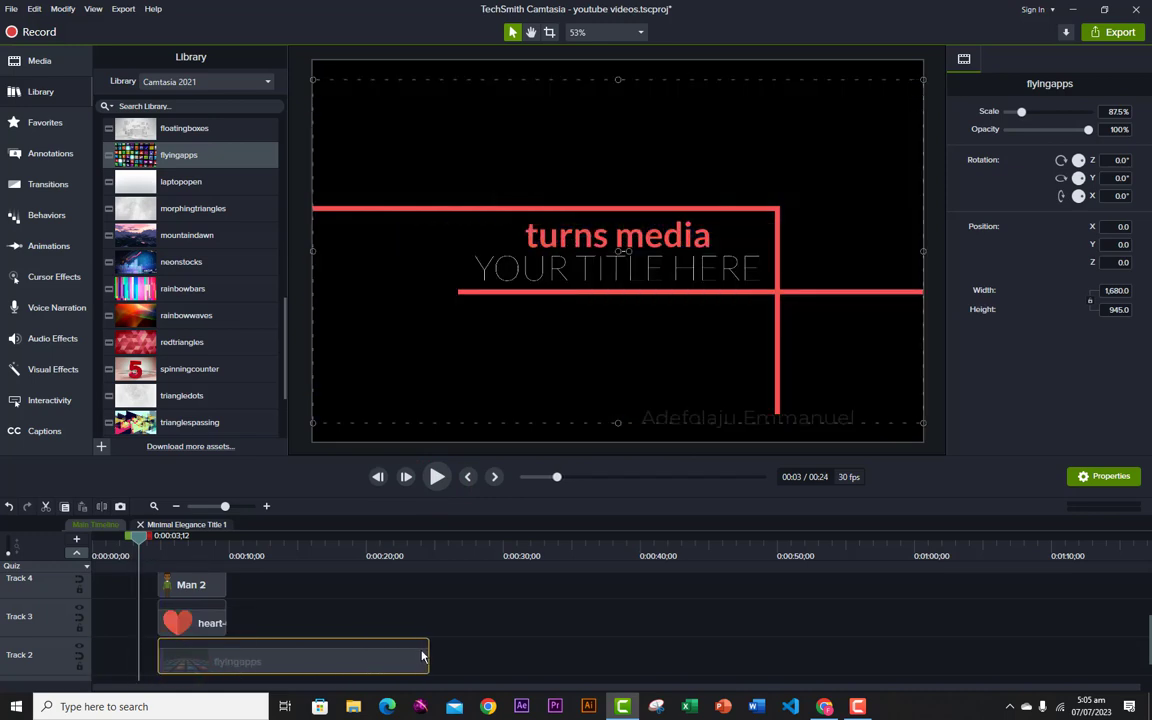
left_click_drag(428, 653, 229, 657)
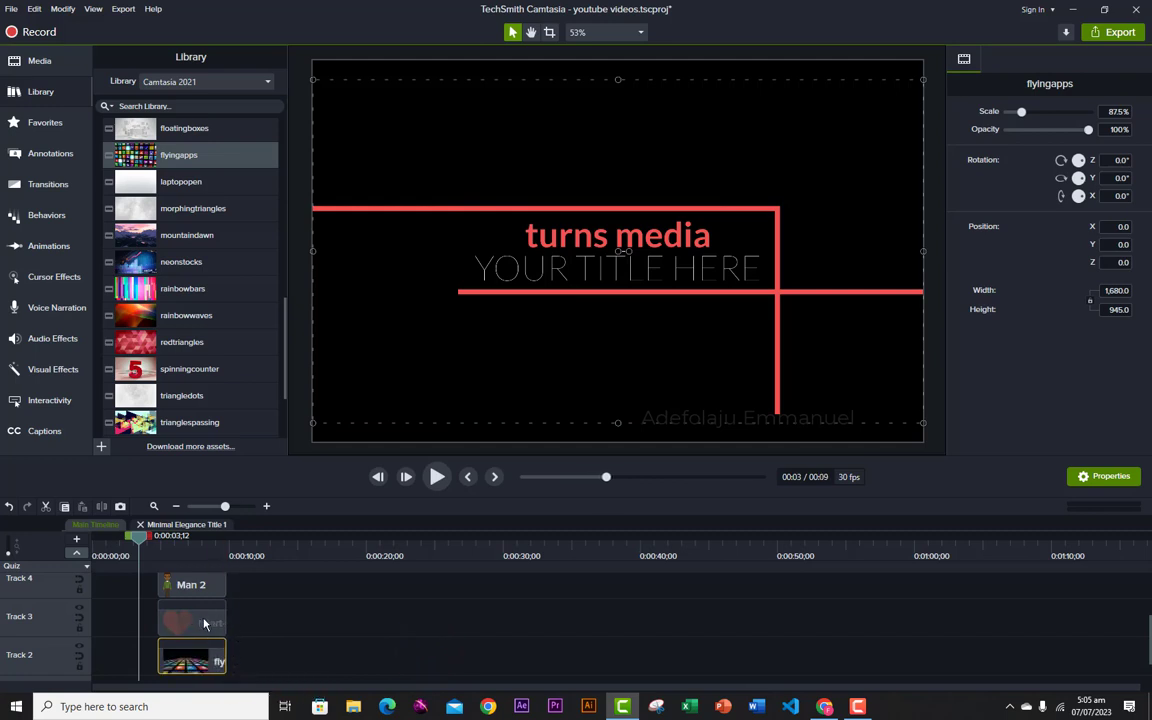
left_click(98, 540)
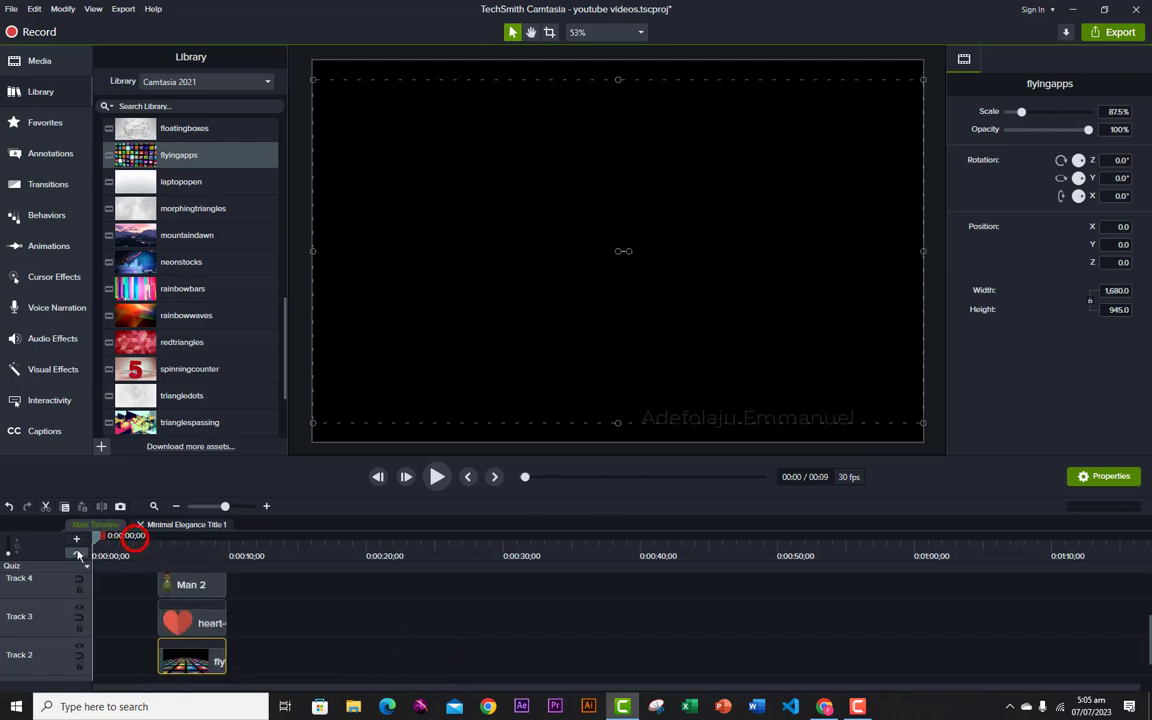
left_click(437, 477)
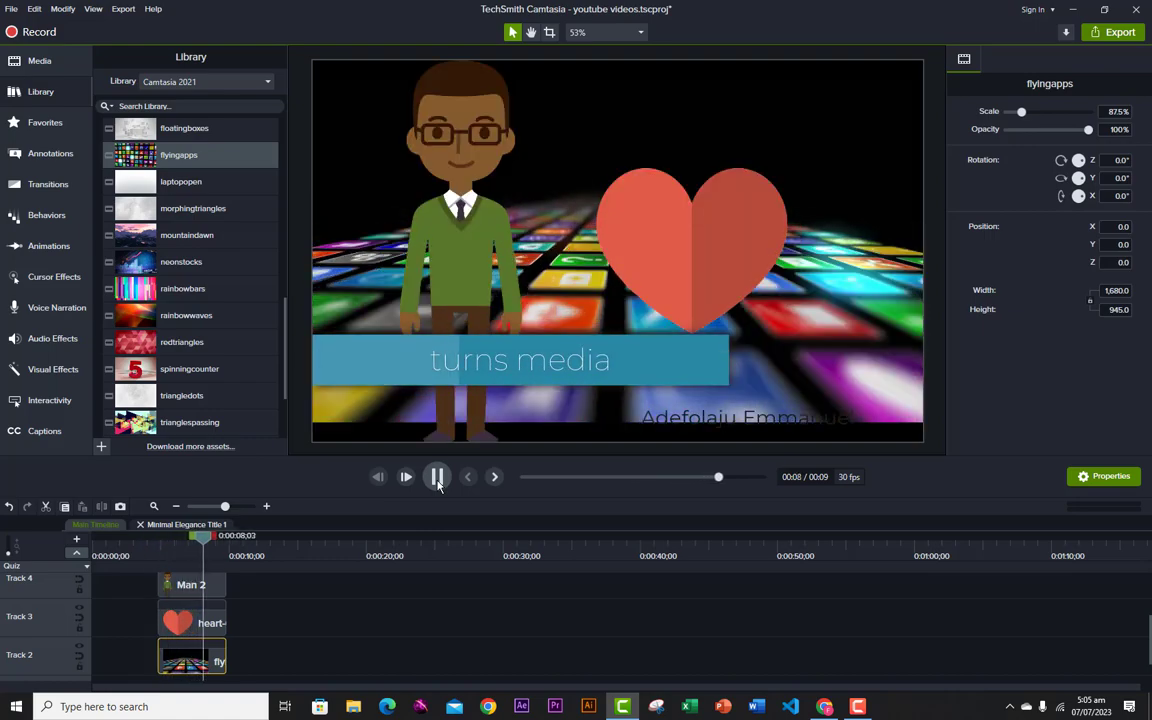
Pause the timeline preview and look through the remaining Motion Backgrounds clips in the library.
left_click(437, 477)
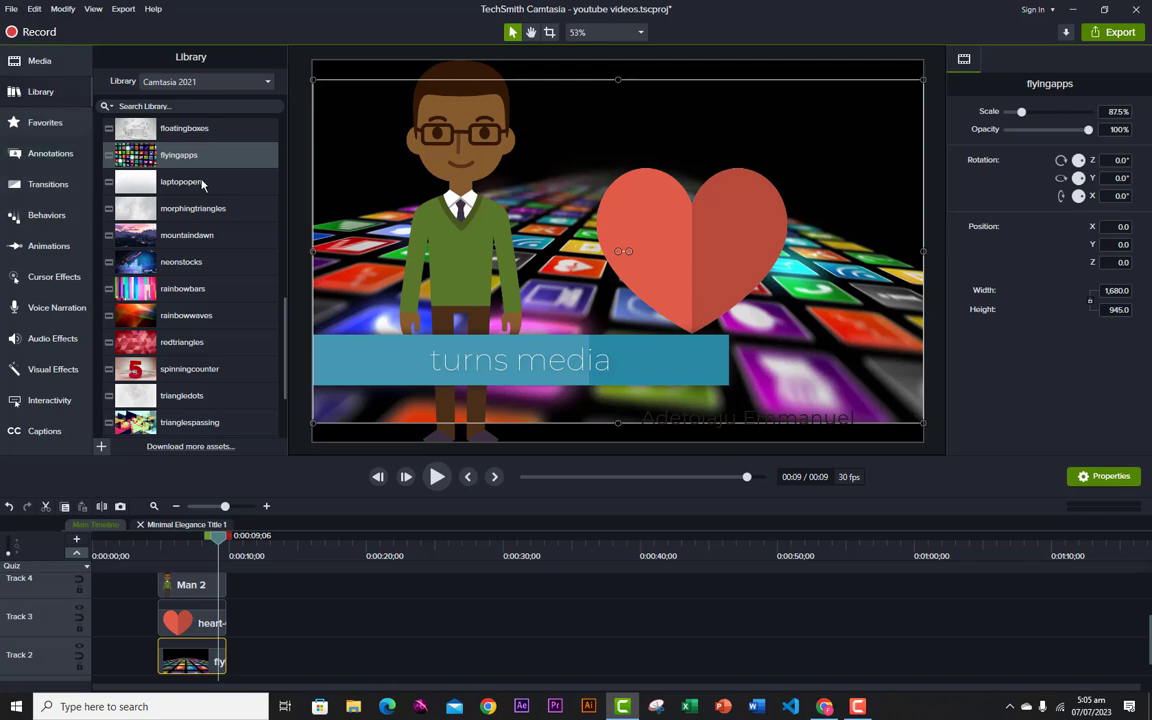
scroll(187, 265, "down", 3)
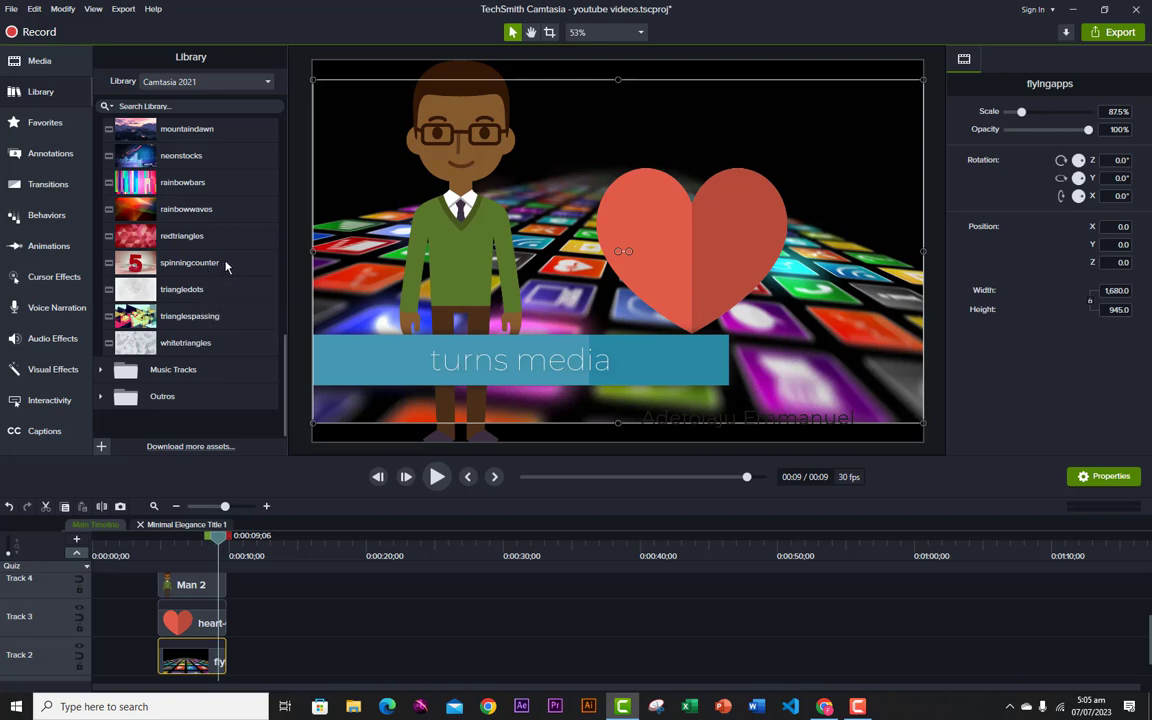
scroll(226, 266, "up", 3)
right_click(228, 266)
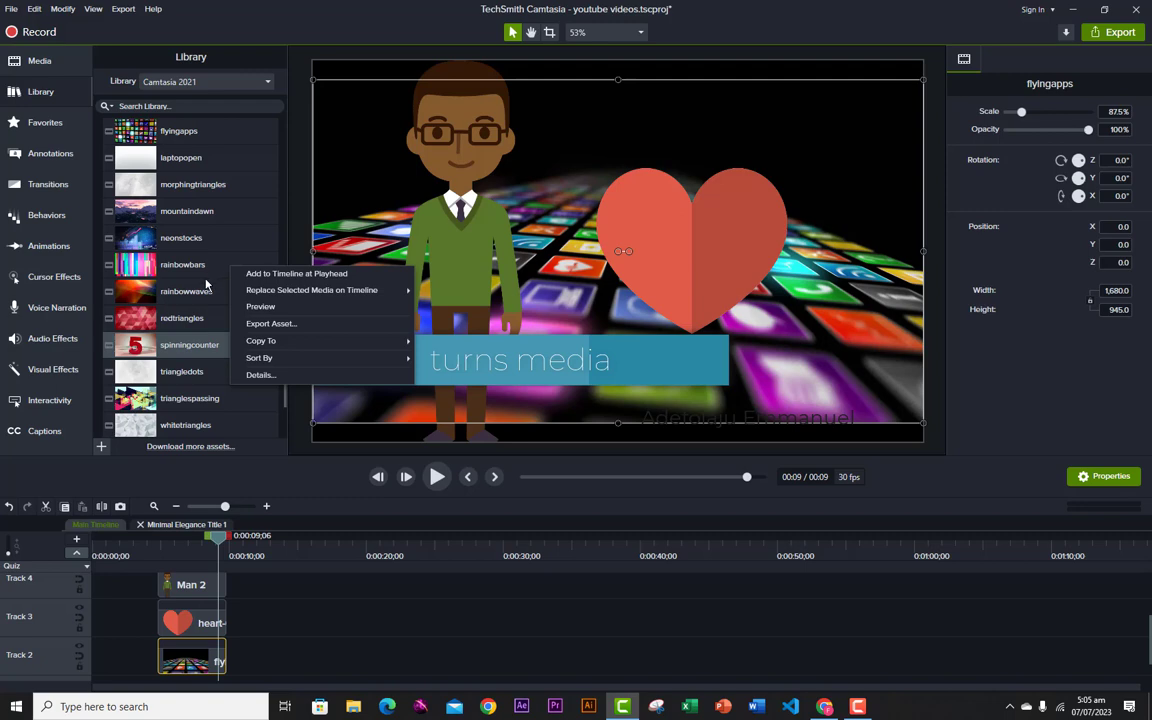
left_click(184, 266)
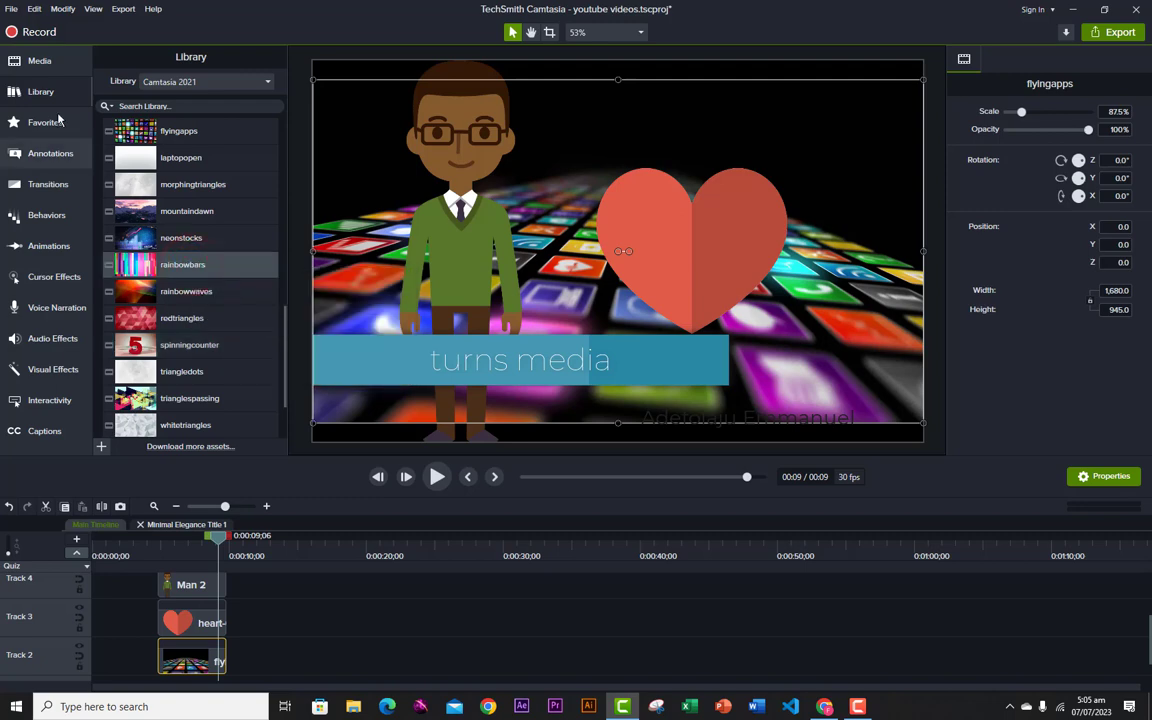
View the effects saved in Favorites, and return to the Camtasia 2021 library assets.
left_click(40, 62)
left_click(40, 122)
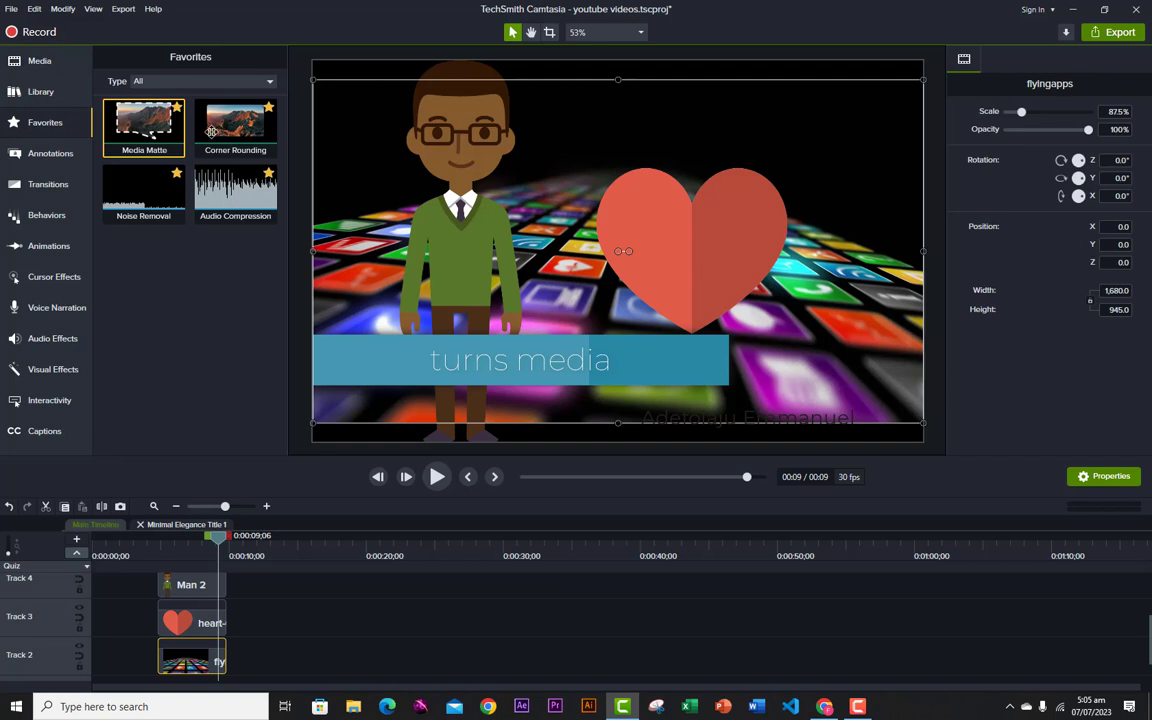
left_click(40, 92)
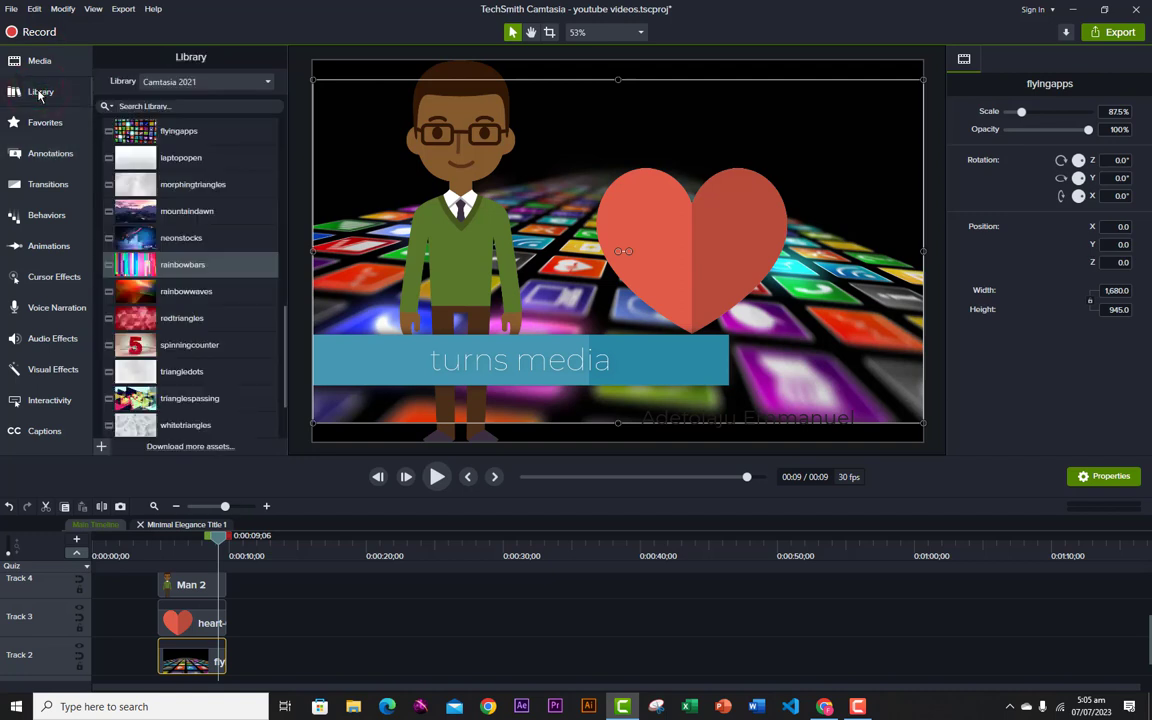
left_click(40, 92)
left_click(41, 93)
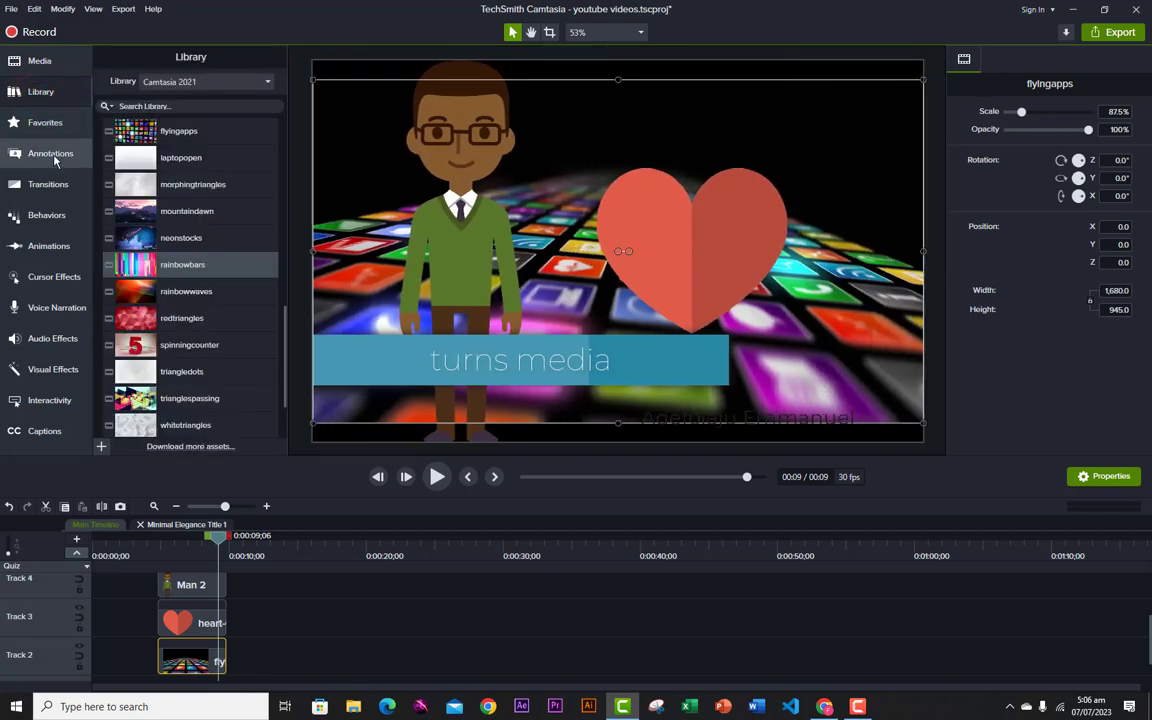
Add the red speech bubble callout from the Basic annotations beside the man's head and set its text to "hello".
left_click(53, 158)
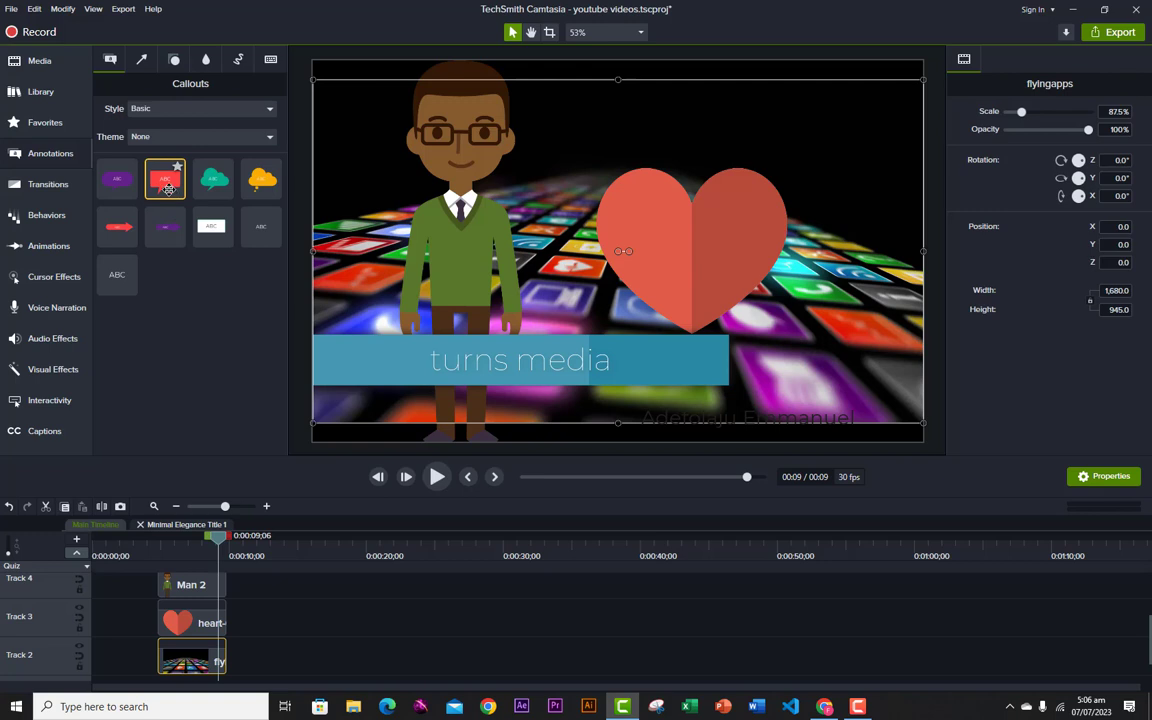
left_click_drag(168, 186, 557, 95)
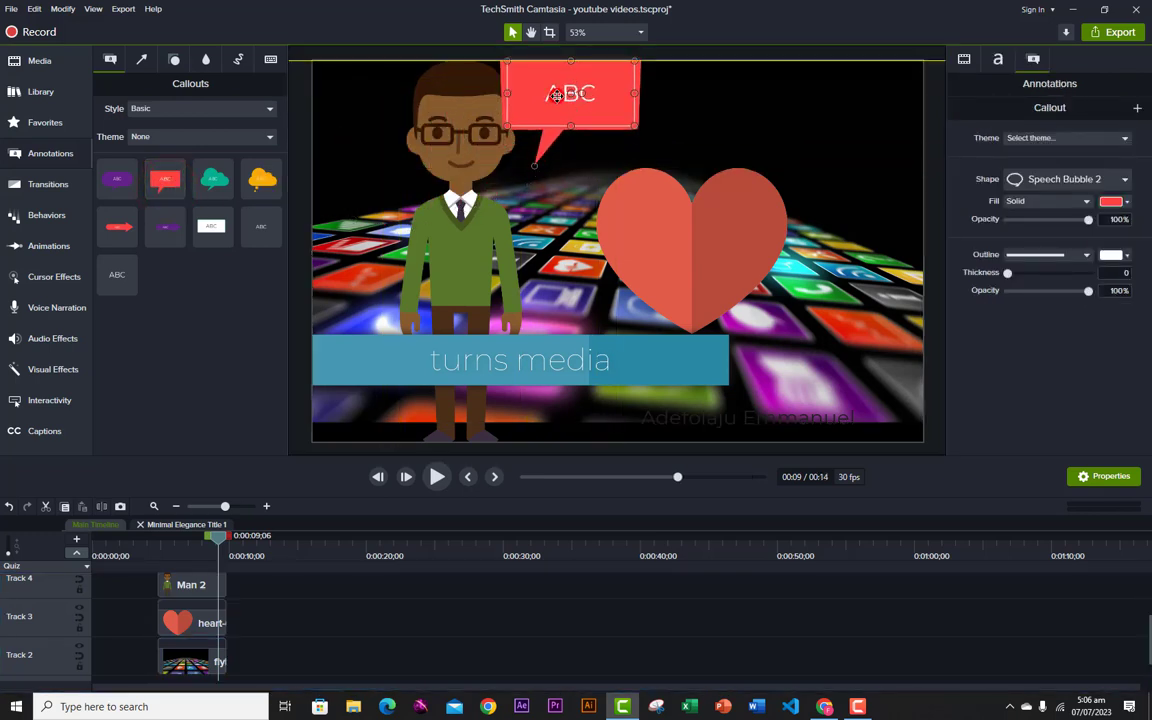
double_click(557, 95)
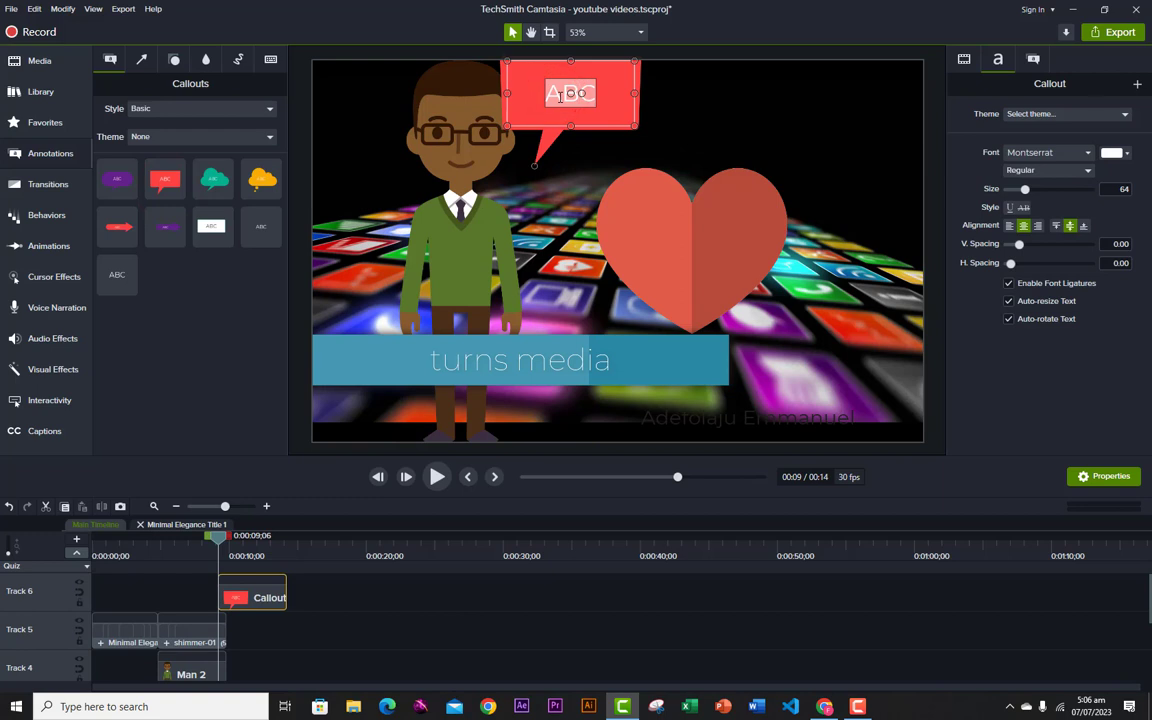
type("hell")
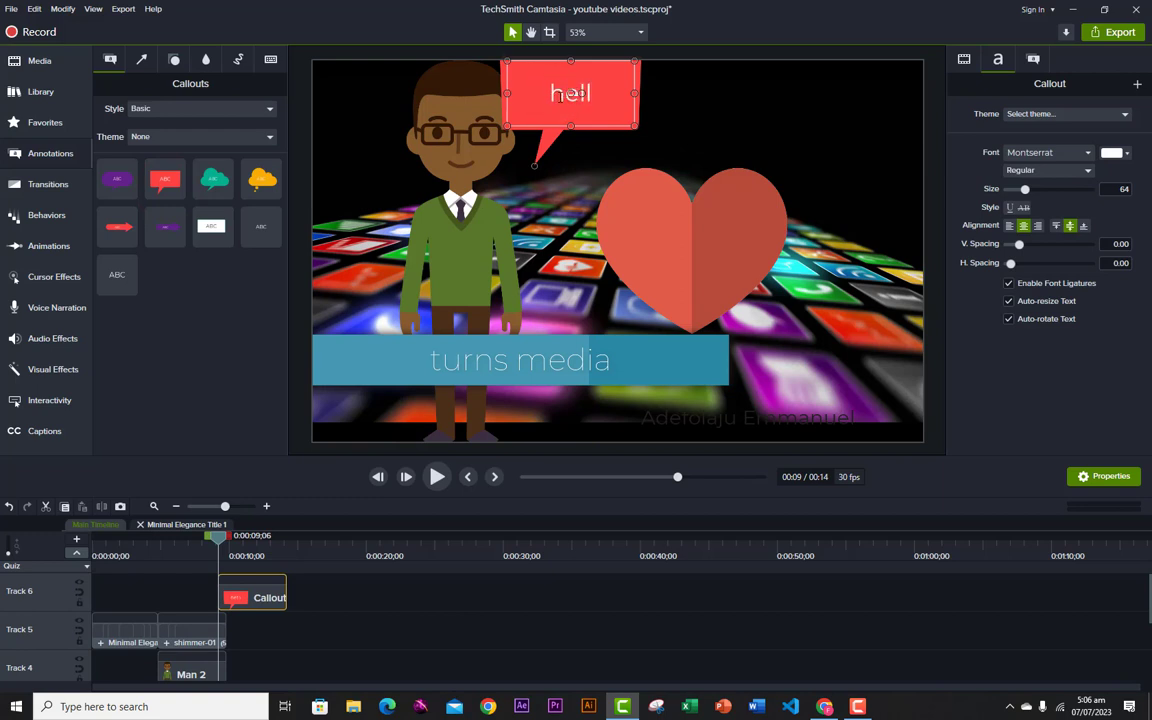
type("o")
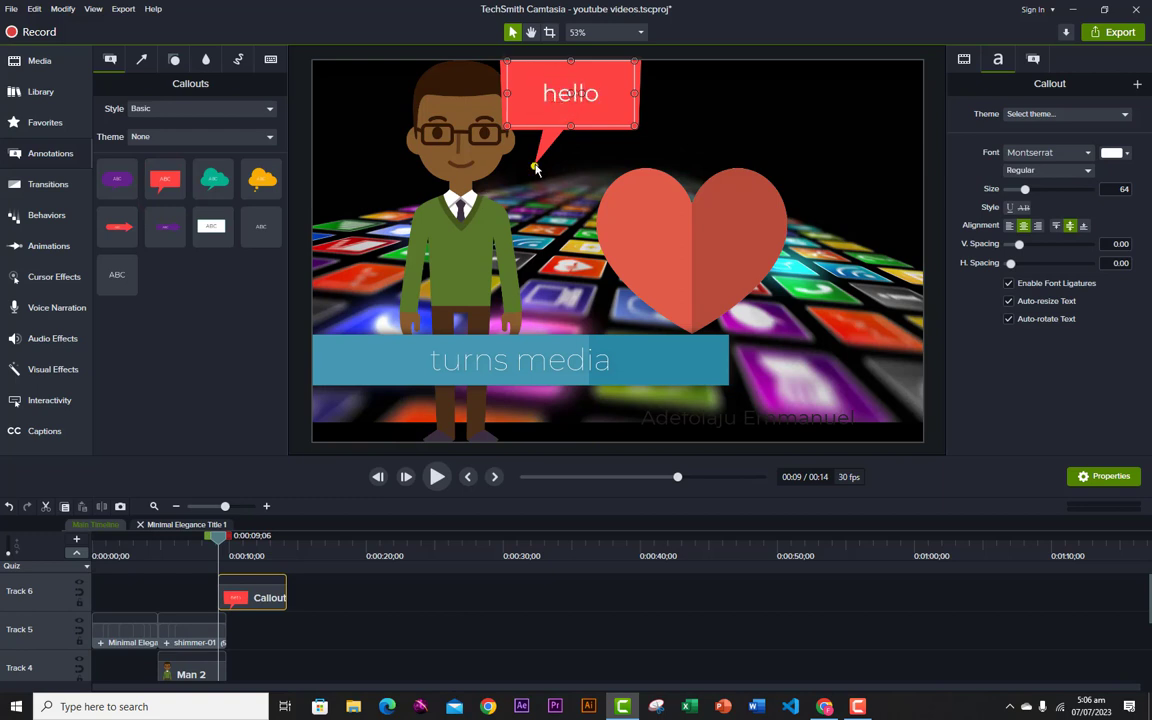
Point the hello bubble's tail at the man's mouth and shift the whole callout slightly away from his head.
left_click_drag(535, 170, 481, 171)
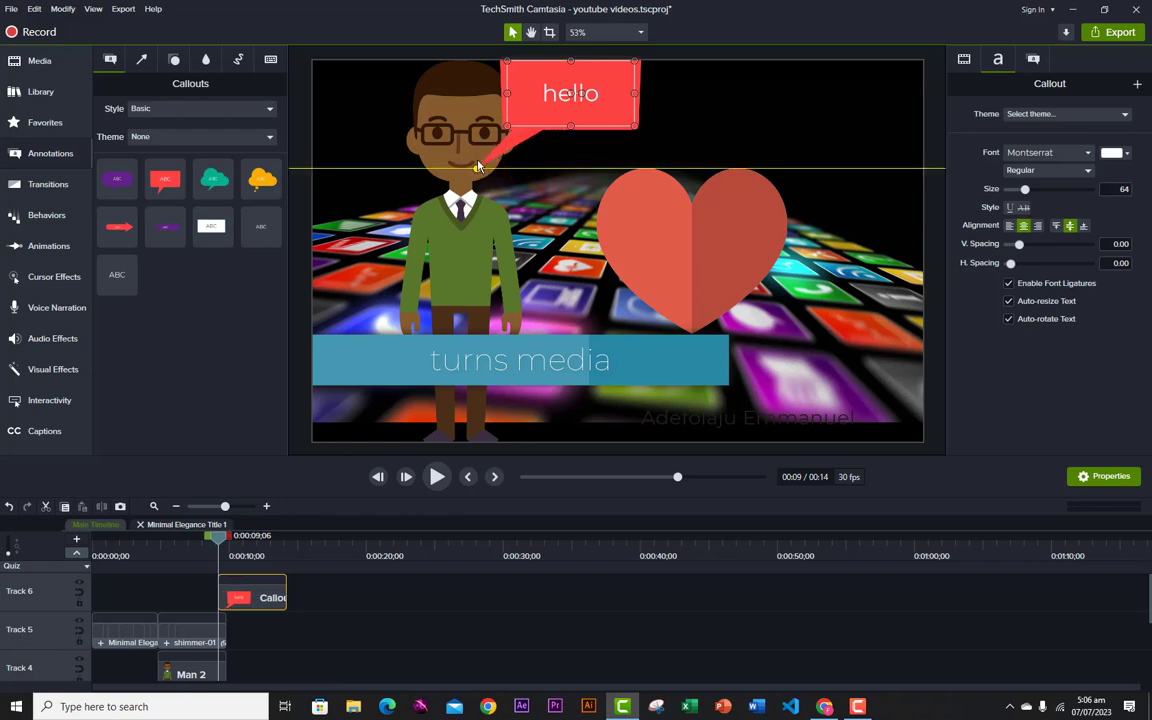
left_click_drag(478, 166, 478, 168)
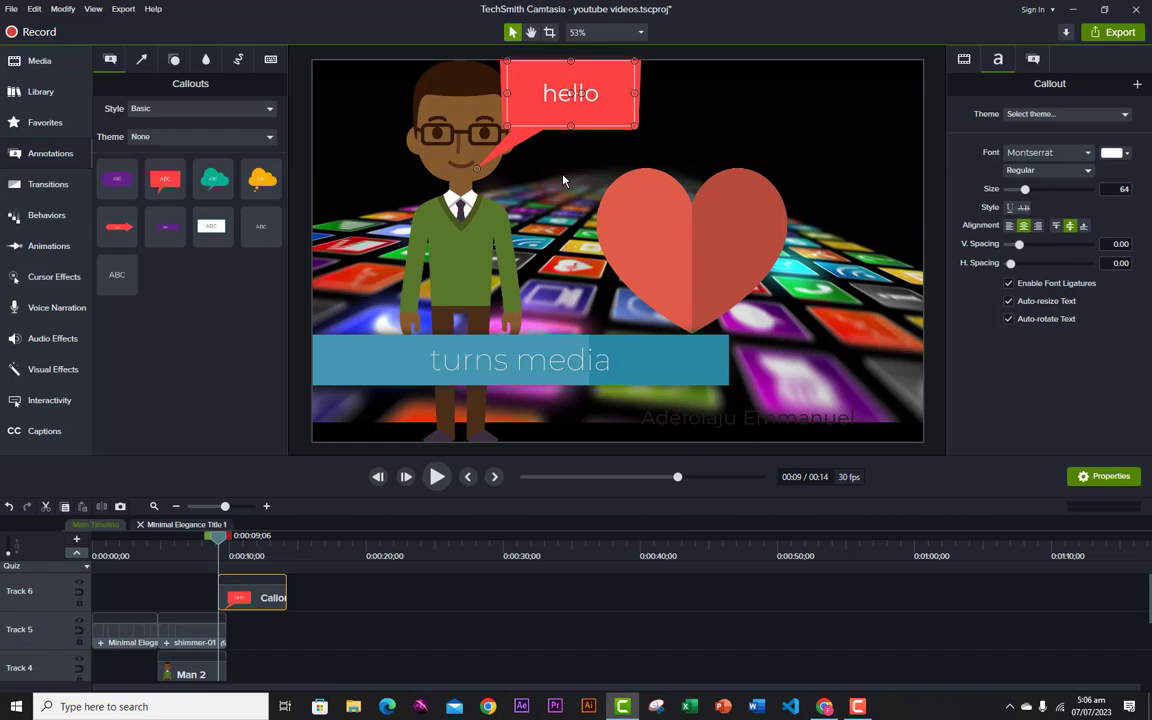
left_click_drag(540, 80, 554, 82)
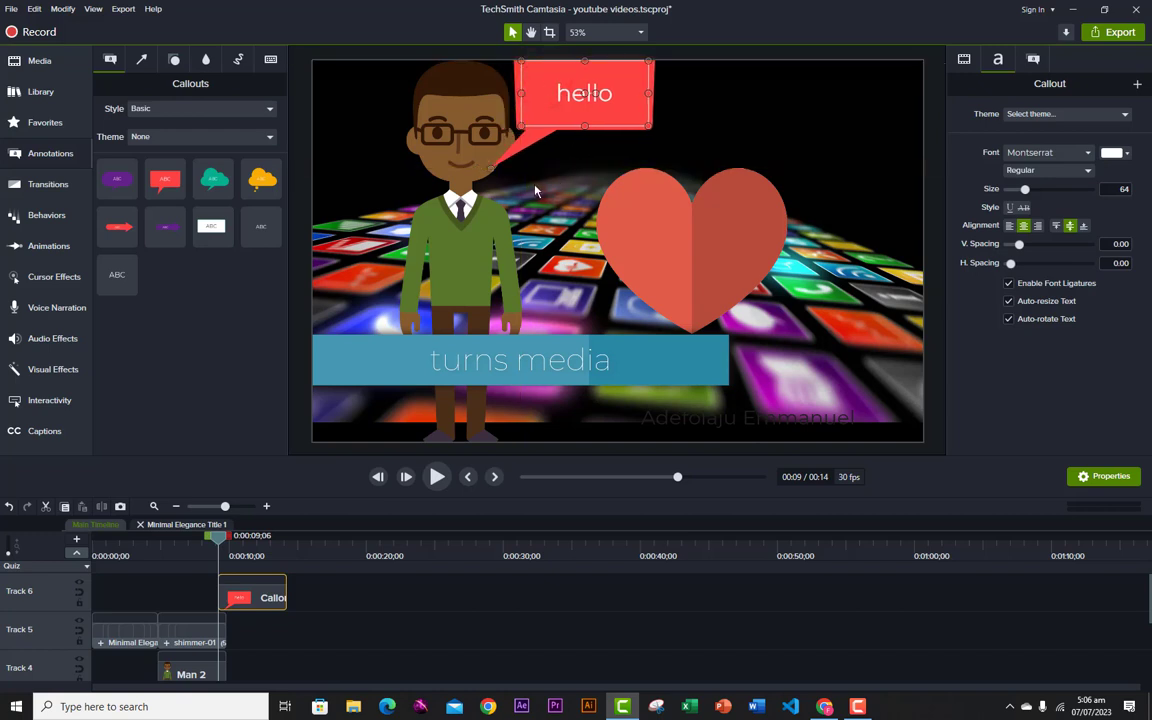
left_click(378, 189)
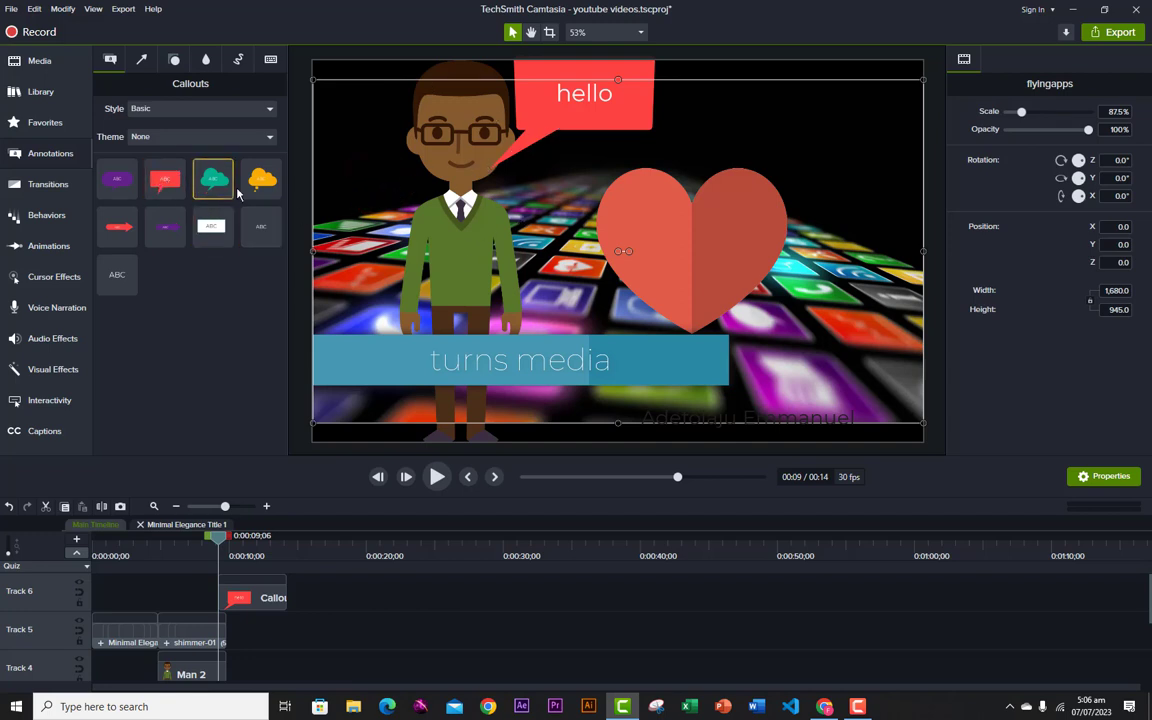
Filter the callouts to the Industrial style and view the available designs.
left_click(270, 112)
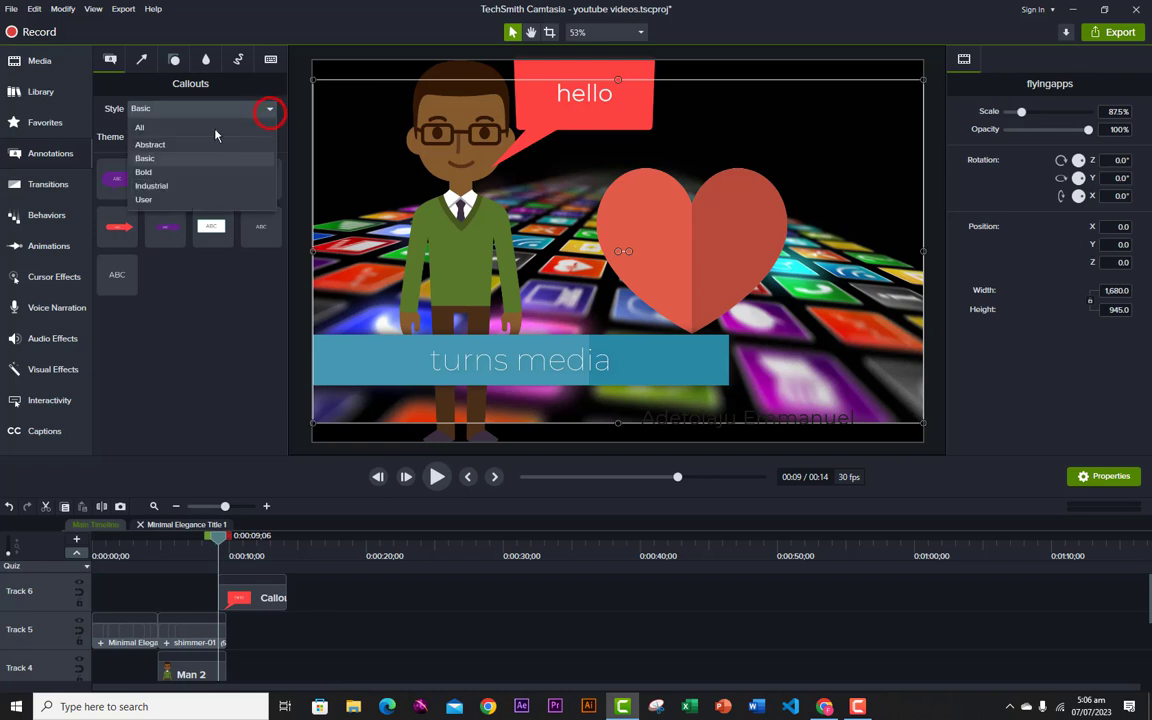
left_click(155, 186)
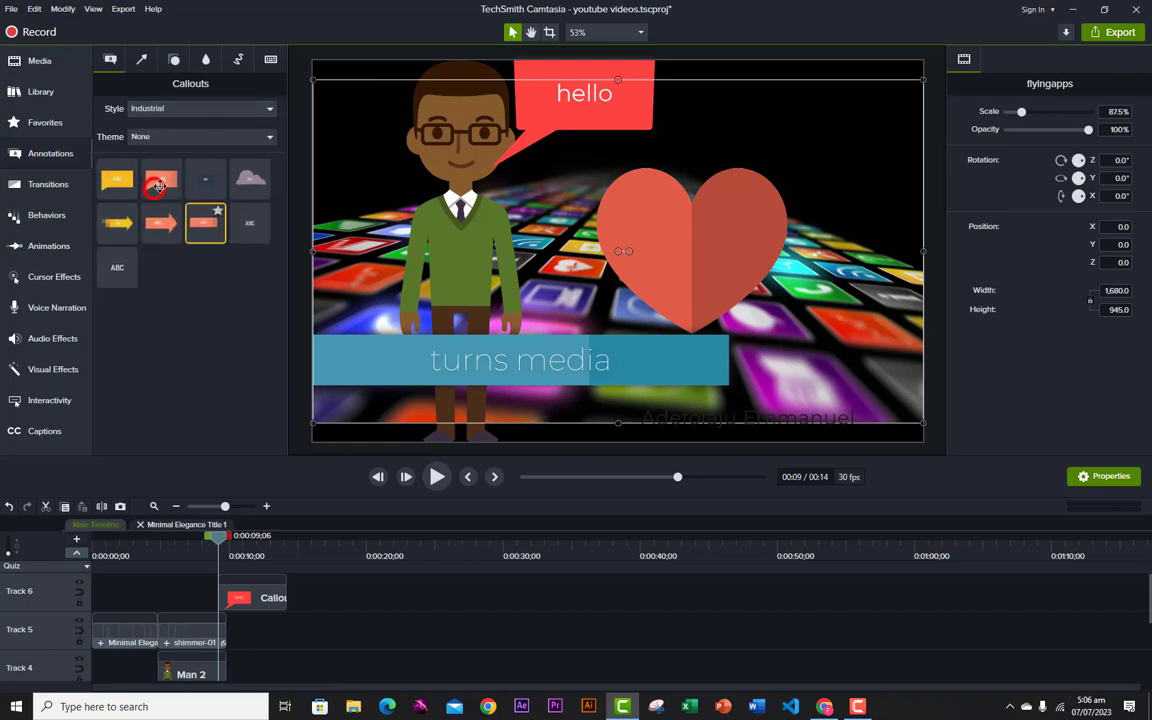
left_click(268, 108)
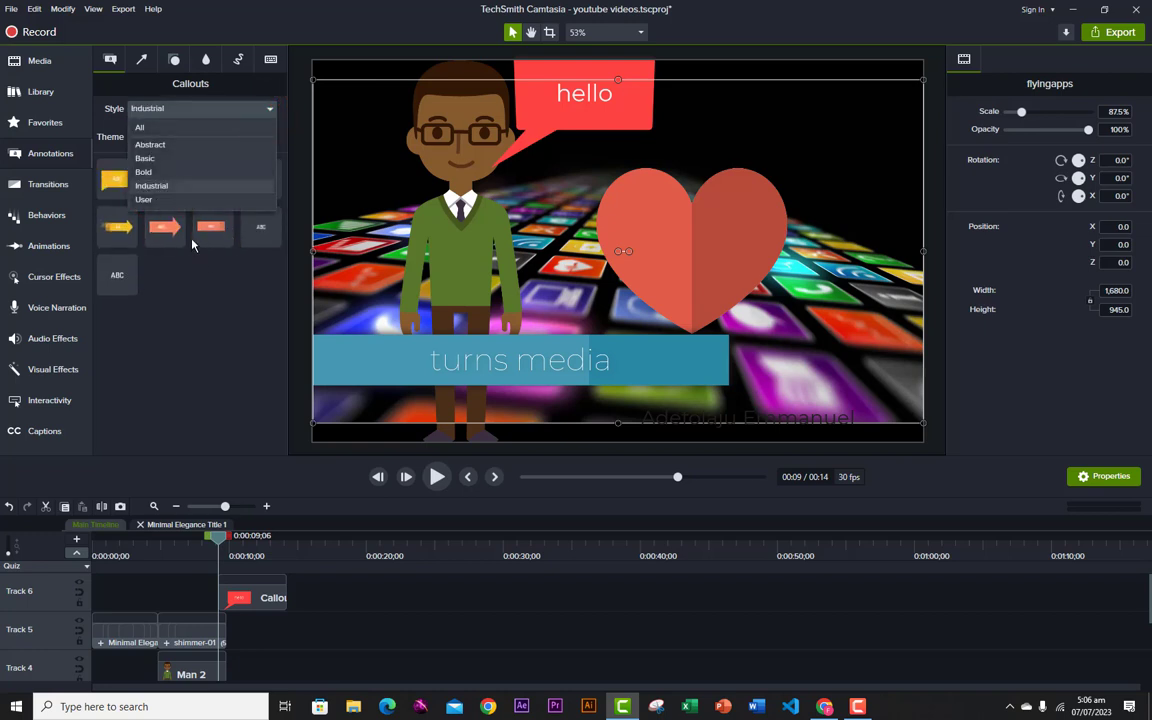
left_click(145, 63)
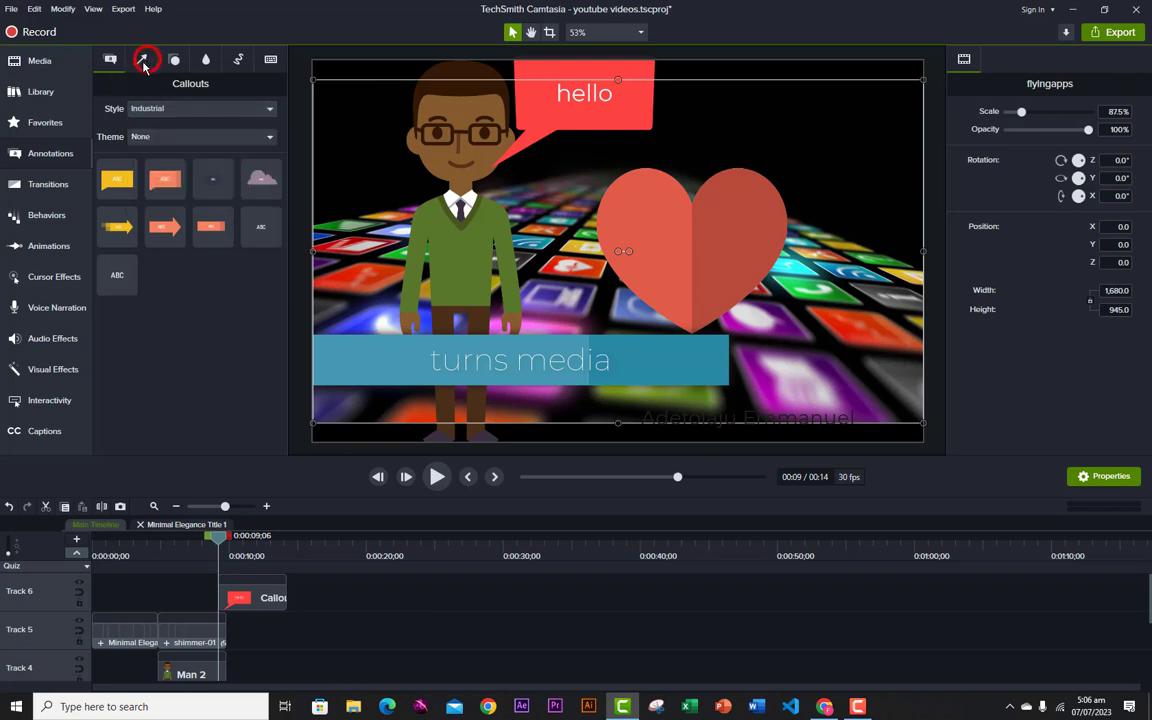
Show the Arrows & Lines annotations in all styles and look through them.
left_click(143, 63)
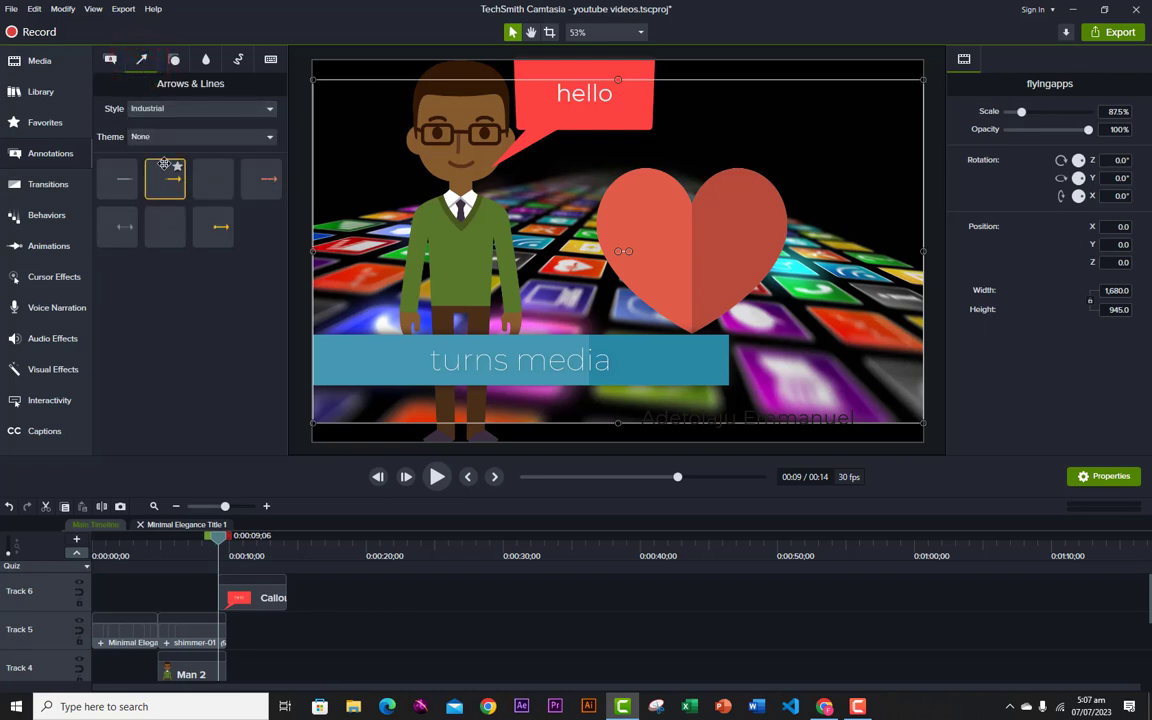
left_click(262, 111)
left_click(190, 129)
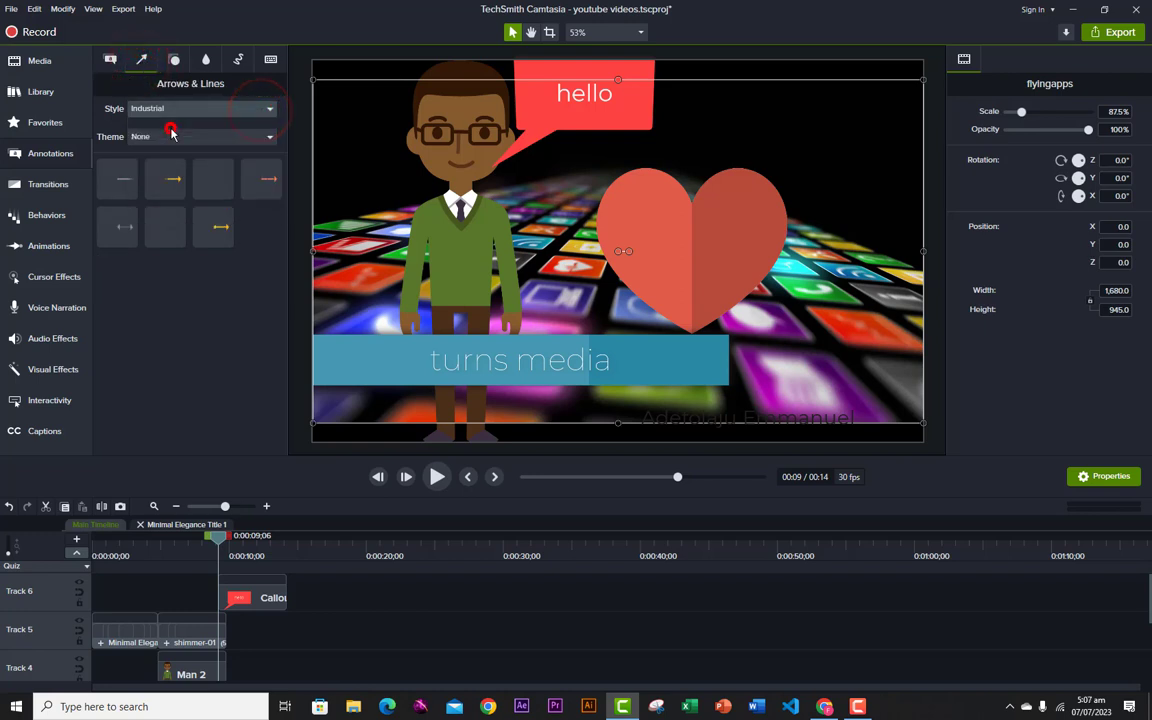
scroll(212, 270, "down", 1)
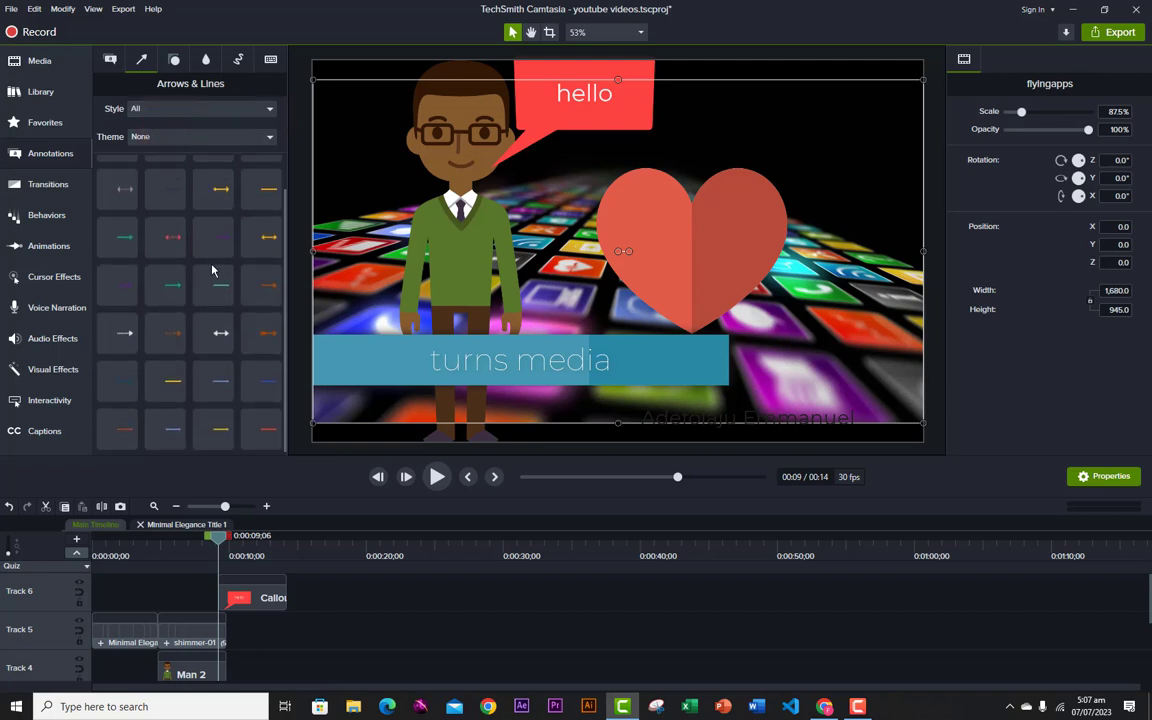
scroll(206, 205, "up", 1)
Look through the full set of callouts across all styles.
left_click(110, 60)
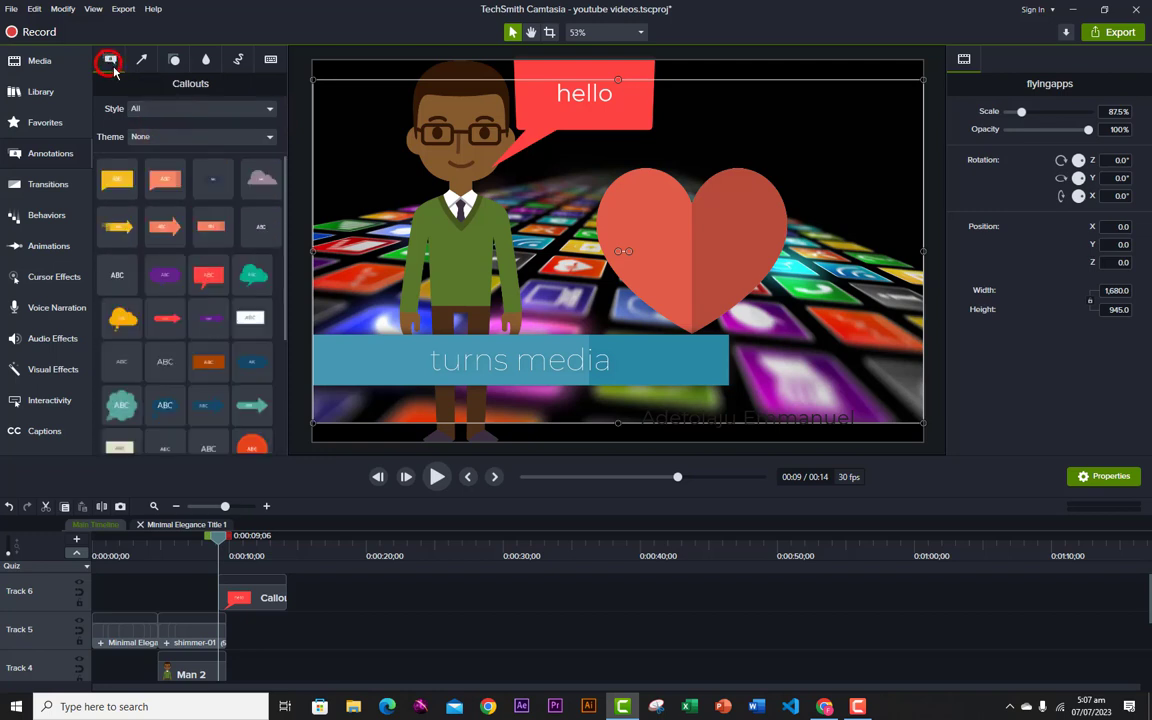
scroll(206, 275, "down", 2)
scroll(206, 275, "down", 1)
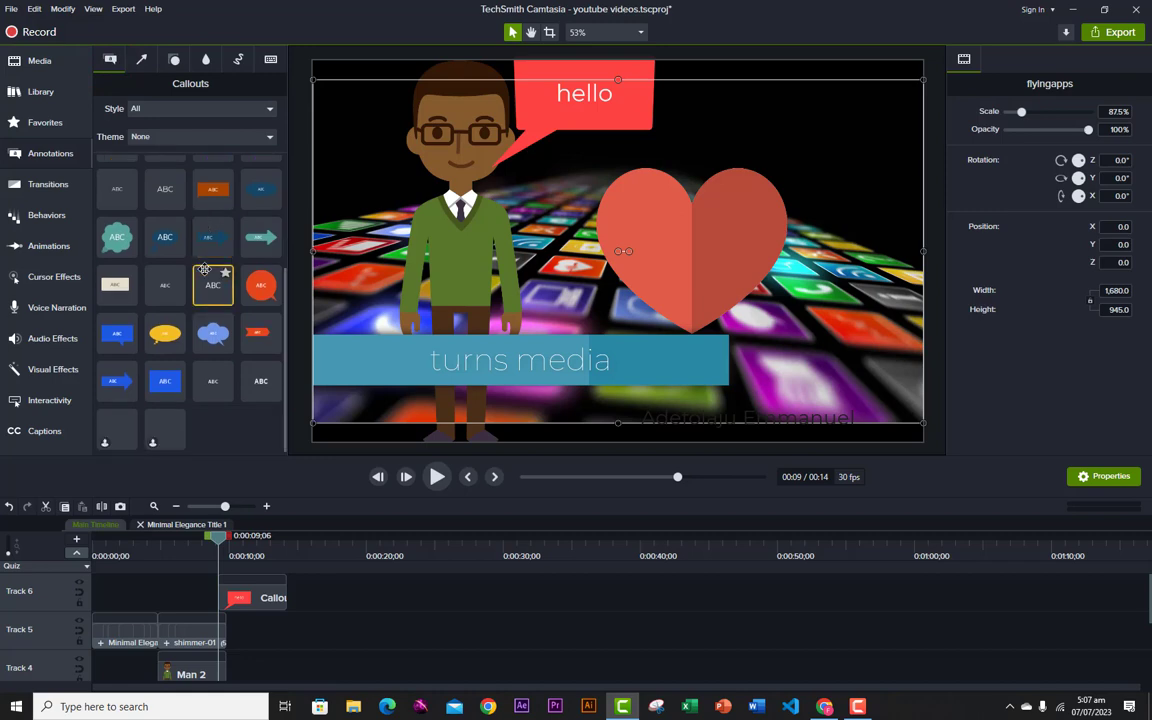
scroll(204, 268, "up", 3)
scroll(203, 263, "up", 1)
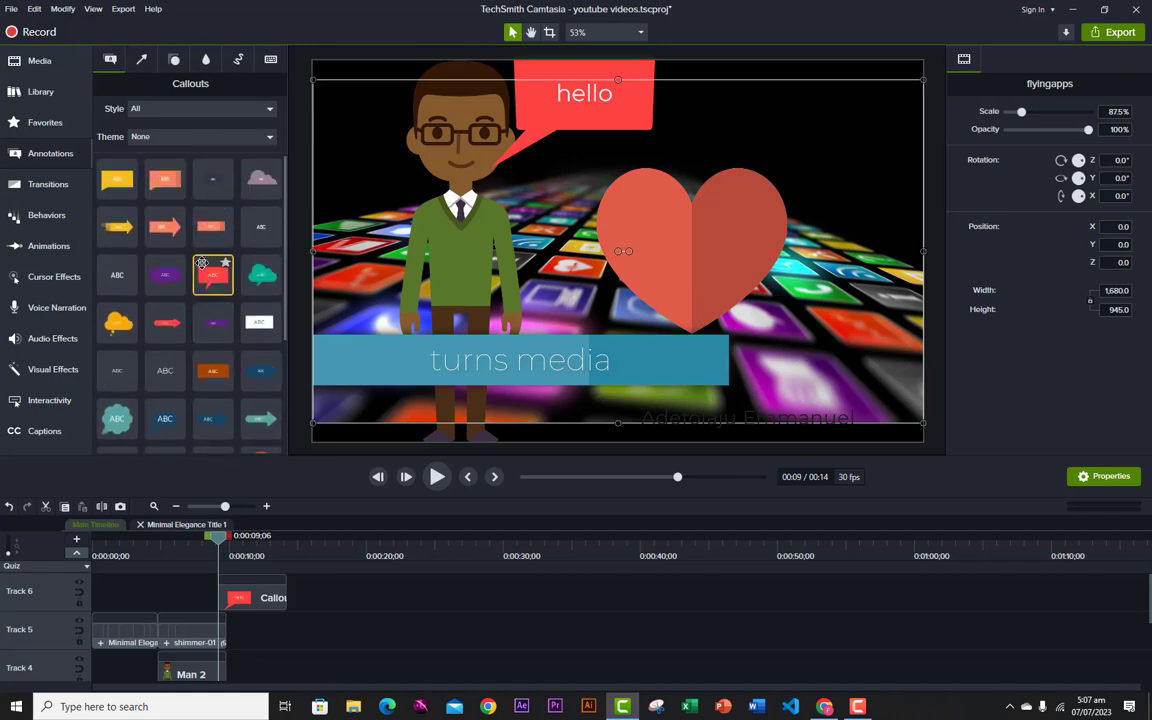
Examine the Shapes annotations in all styles and the Blur & Highlight annotations.
left_click(174, 62)
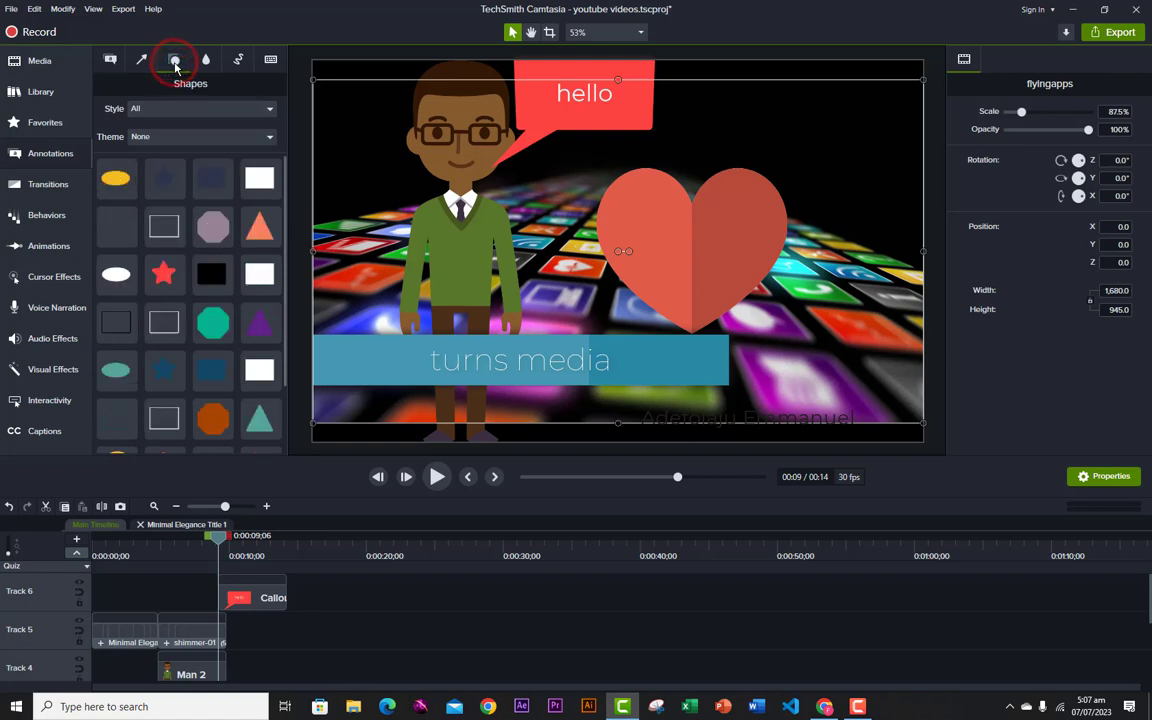
scroll(250, 245, "down", 2)
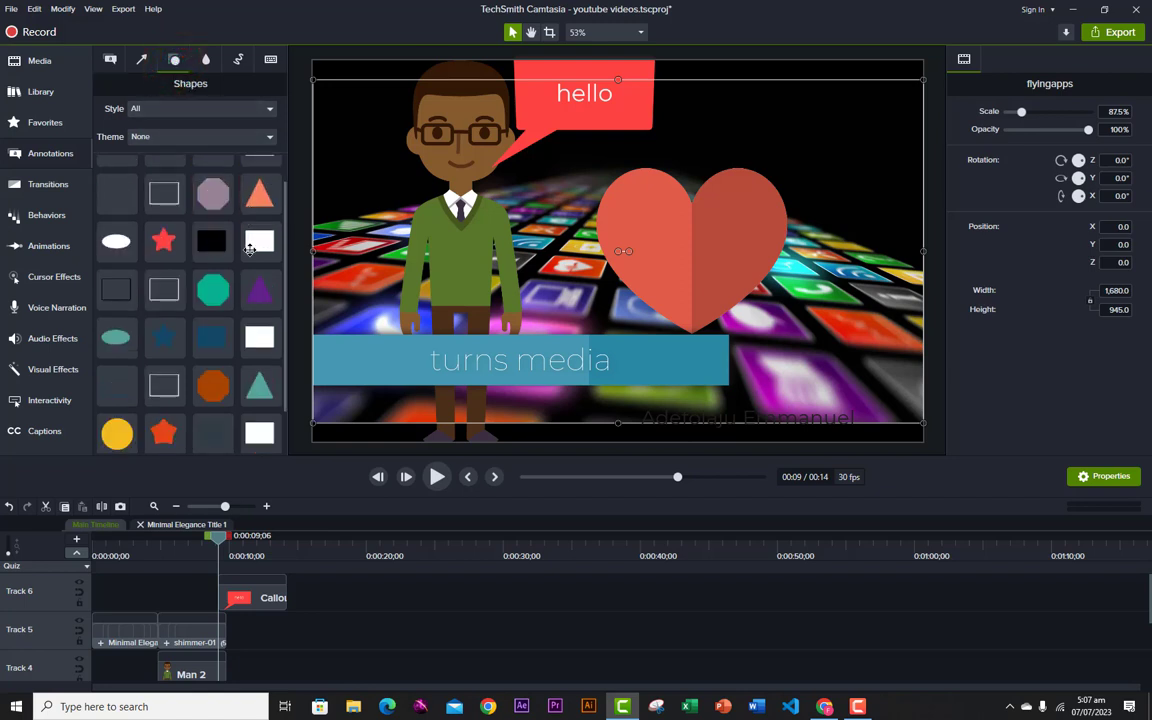
scroll(230, 220, "up", 2)
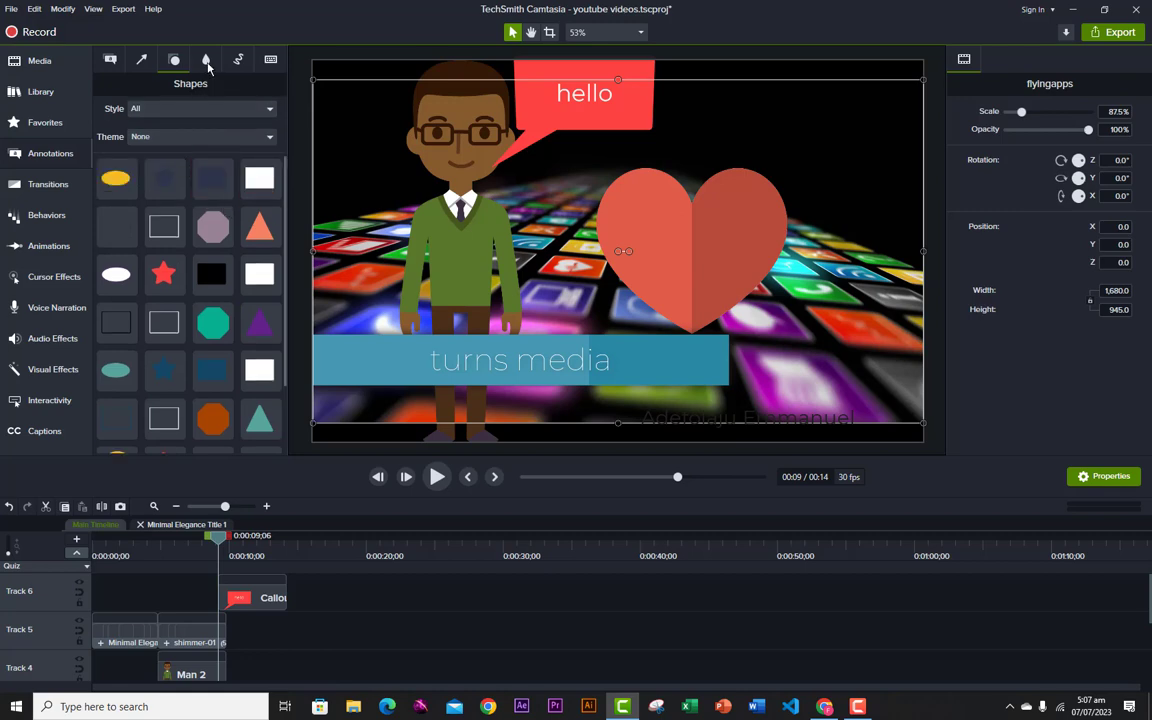
left_click(206, 62)
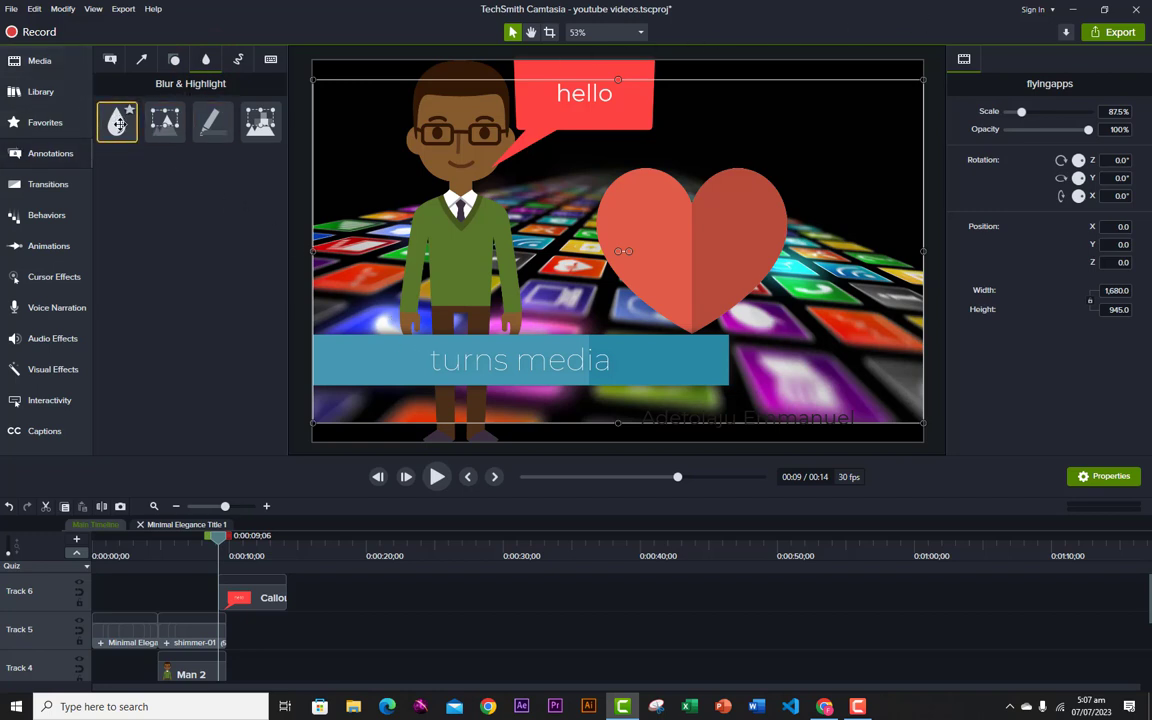
mouse_move(117, 121)
left_mouse_down()
mouse_move(400, 300)
mouse_move(476, 358)
mouse_move(463, 362)
mouse_move(549, 349)
mouse_move(386, 357)
mouse_move(231, 303)
mouse_move(167, 244)
left_mouse_up()
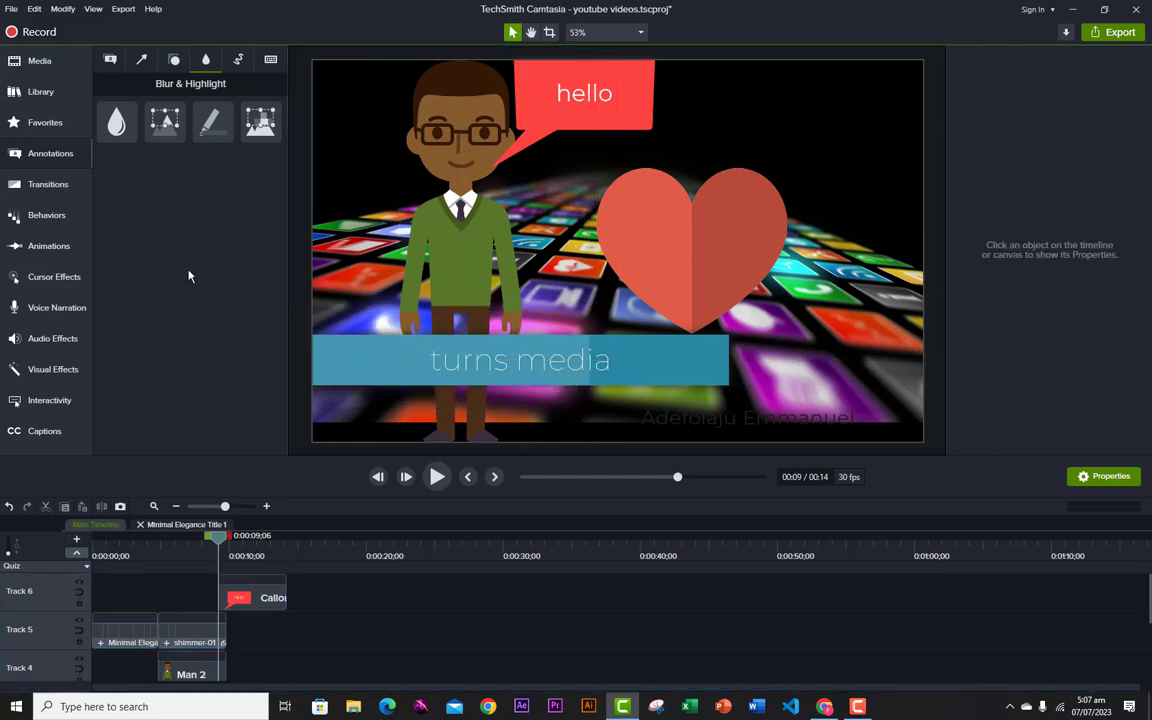
Browse the available transitions, from Action Wipe to Cascading Squares.
left_click(58, 185)
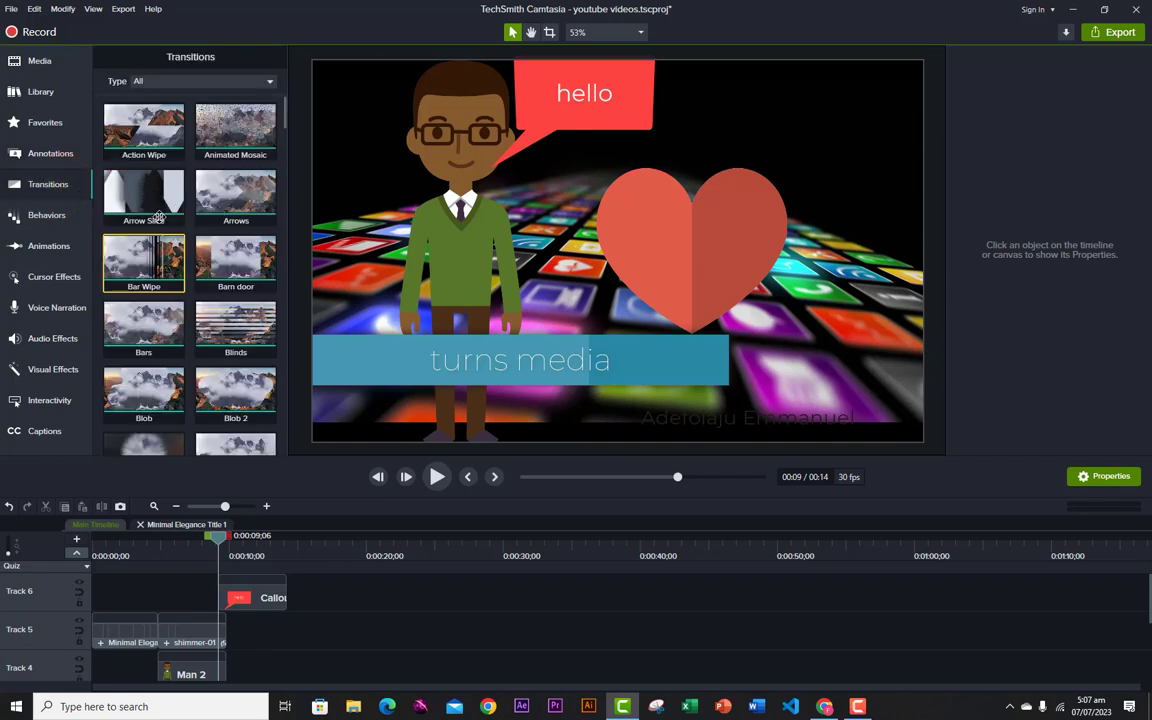
scroll(193, 322, "down", 3)
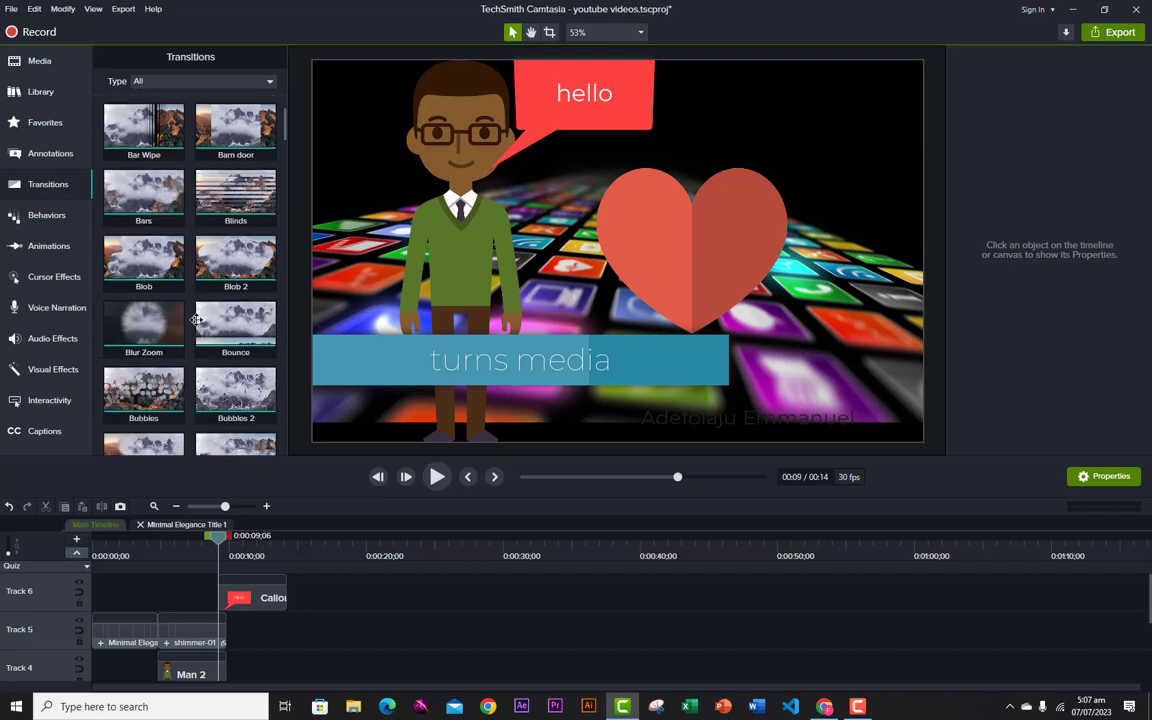
scroll(196, 320, "down", 1)
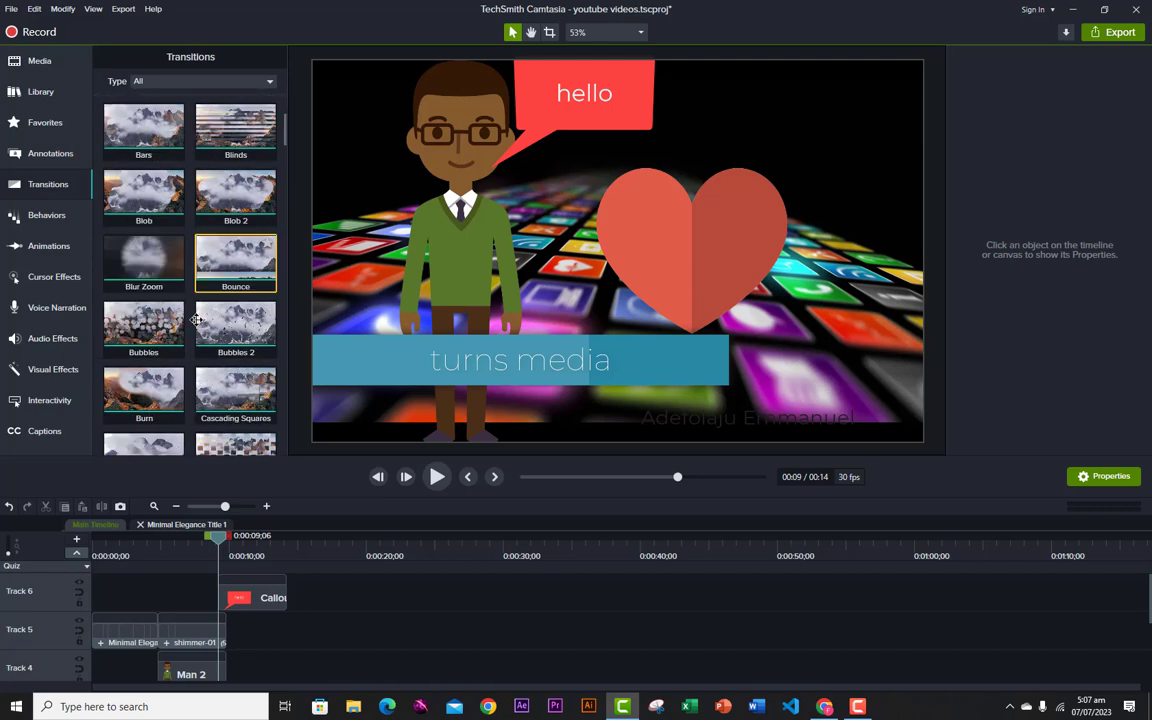
scroll(196, 320, "up", 2)
scroll(196, 308, "up", 1)
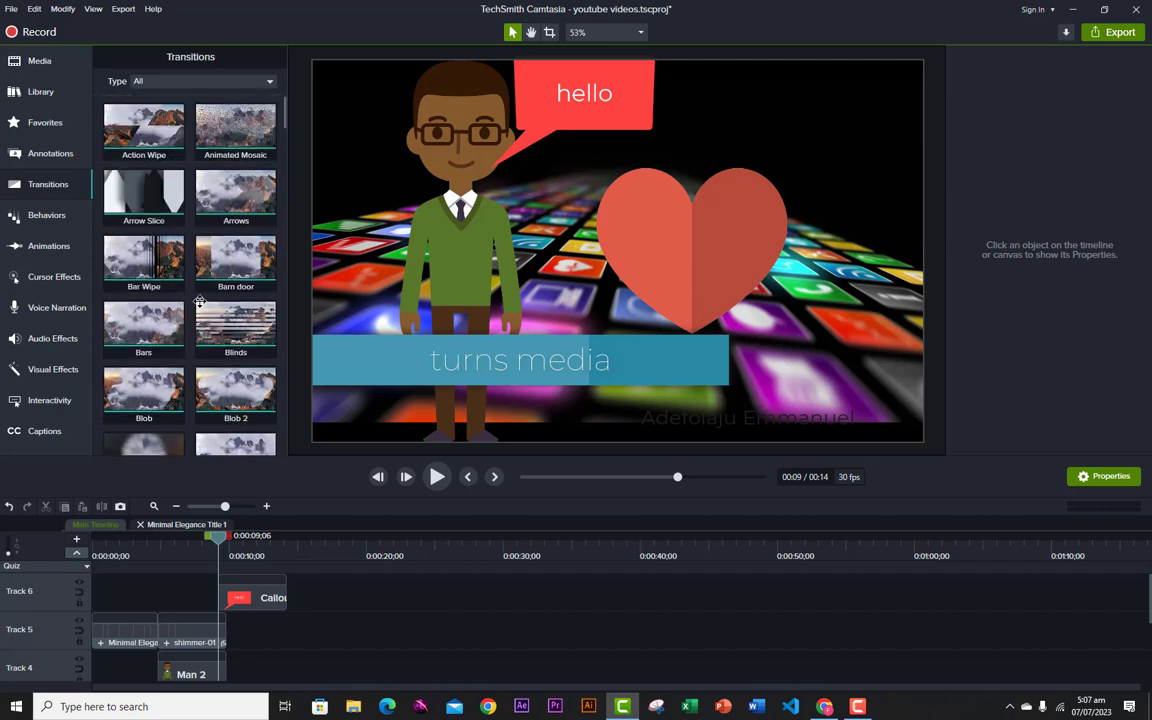
Look over the first rows of transitions again, from Action Wipe to Bubbles 2.
scroll(195, 295, "down", 1)
scroll(185, 270, "up", 1)
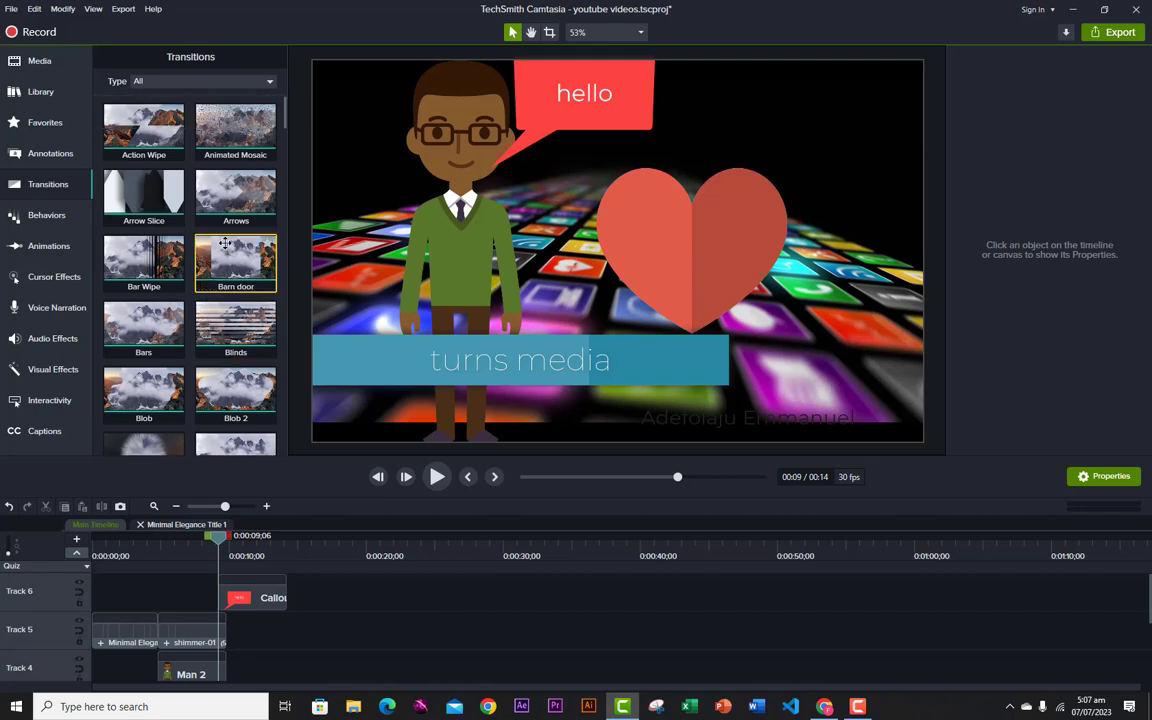
scroll(155, 222, "down", 1)
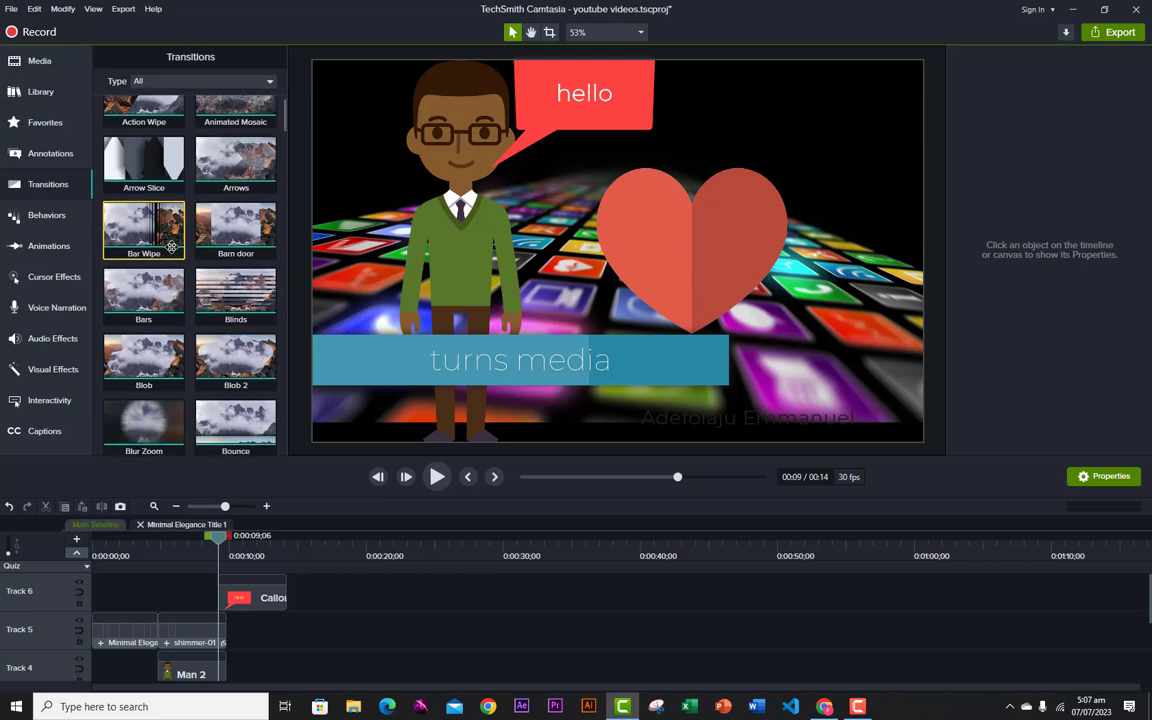
scroll(176, 248, "down", 2)
scroll(183, 250, "up", 1)
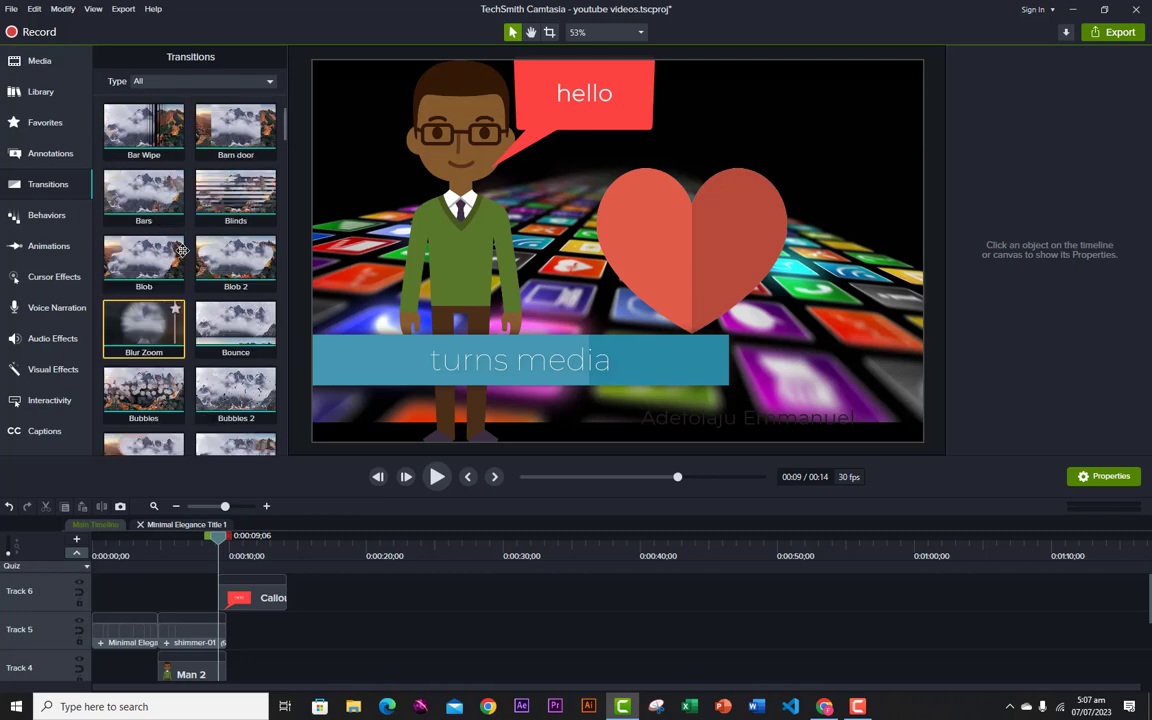
scroll(196, 219, "up", 1)
scroll(199, 208, "up", 2)
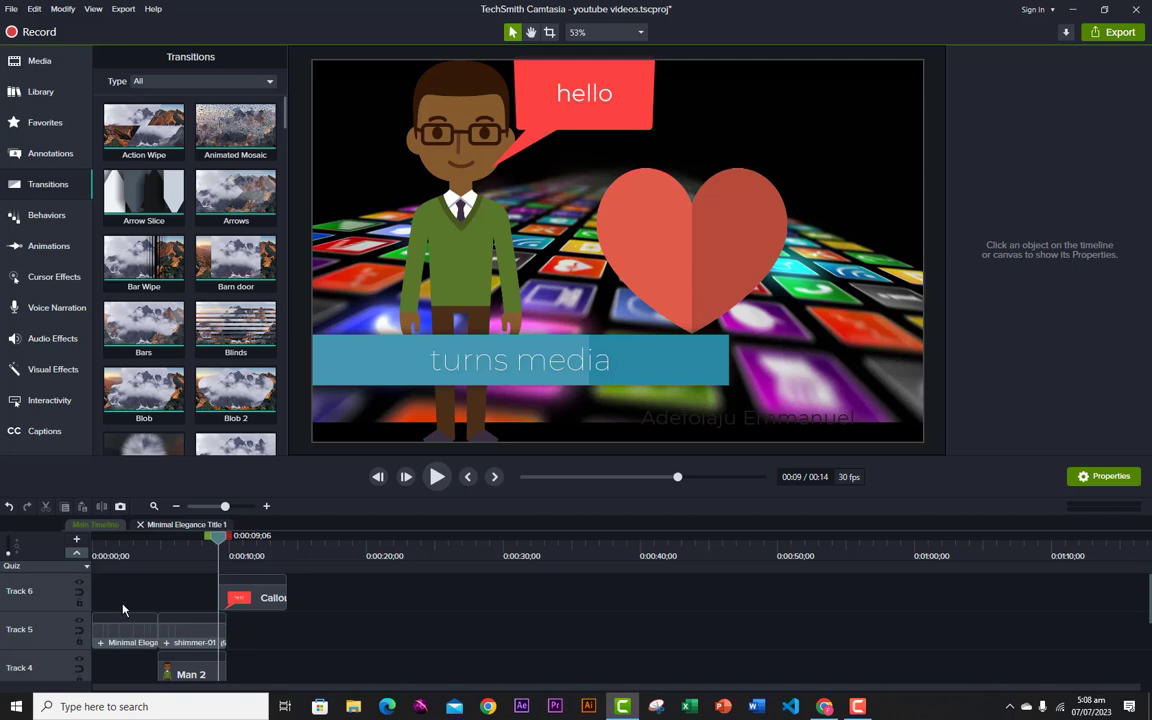
Apply the Arrows transition to the Minimal Elegance title and the shimmer-01 clip on Track 5.
left_click_drag(113, 604, 202, 640)
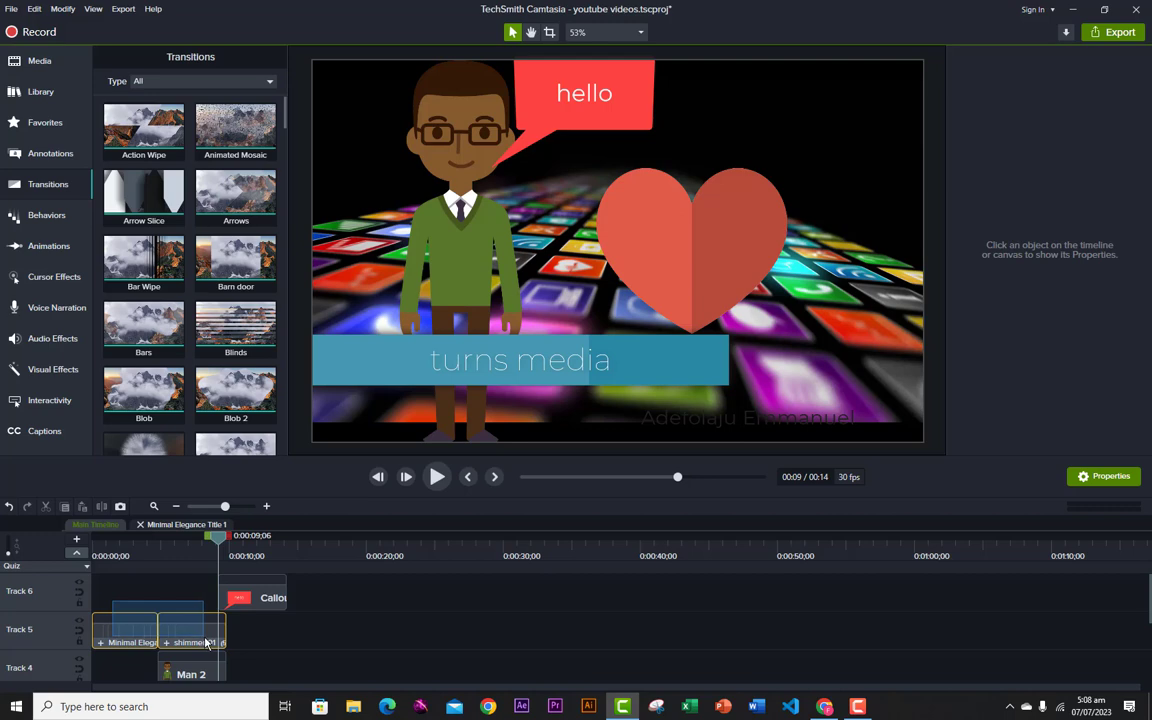
left_click_drag(206, 643, 205, 642)
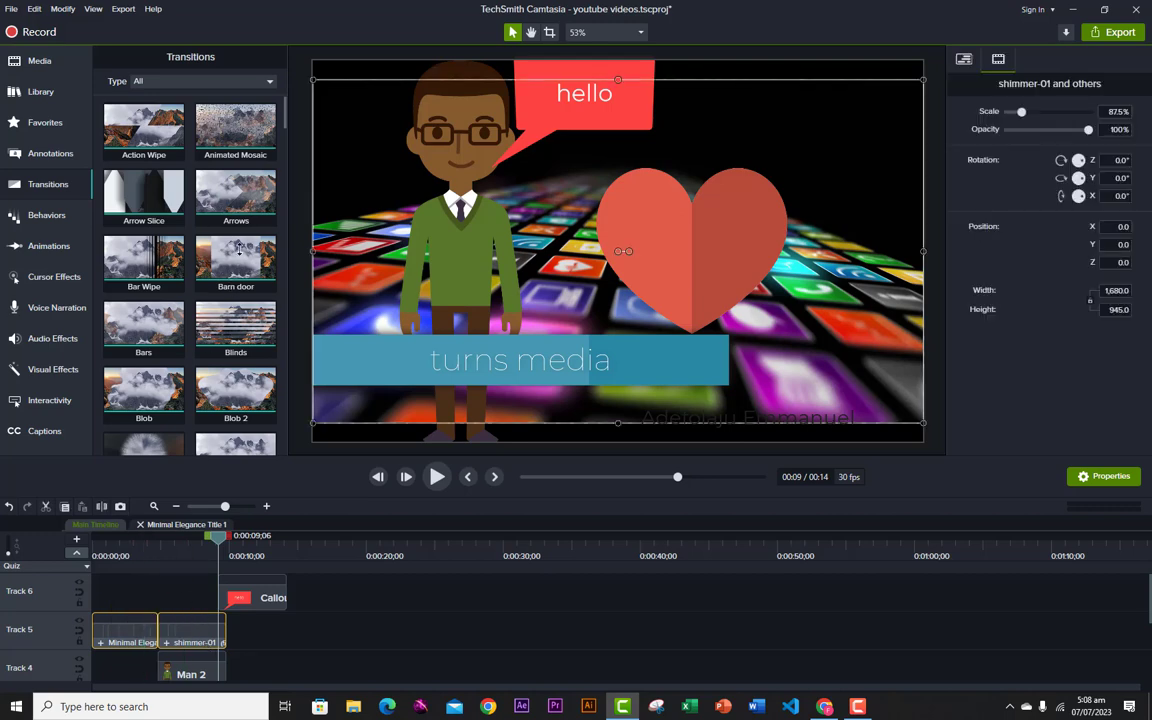
left_click_drag(222, 196, 143, 626)
left_click_drag(231, 186, 160, 648)
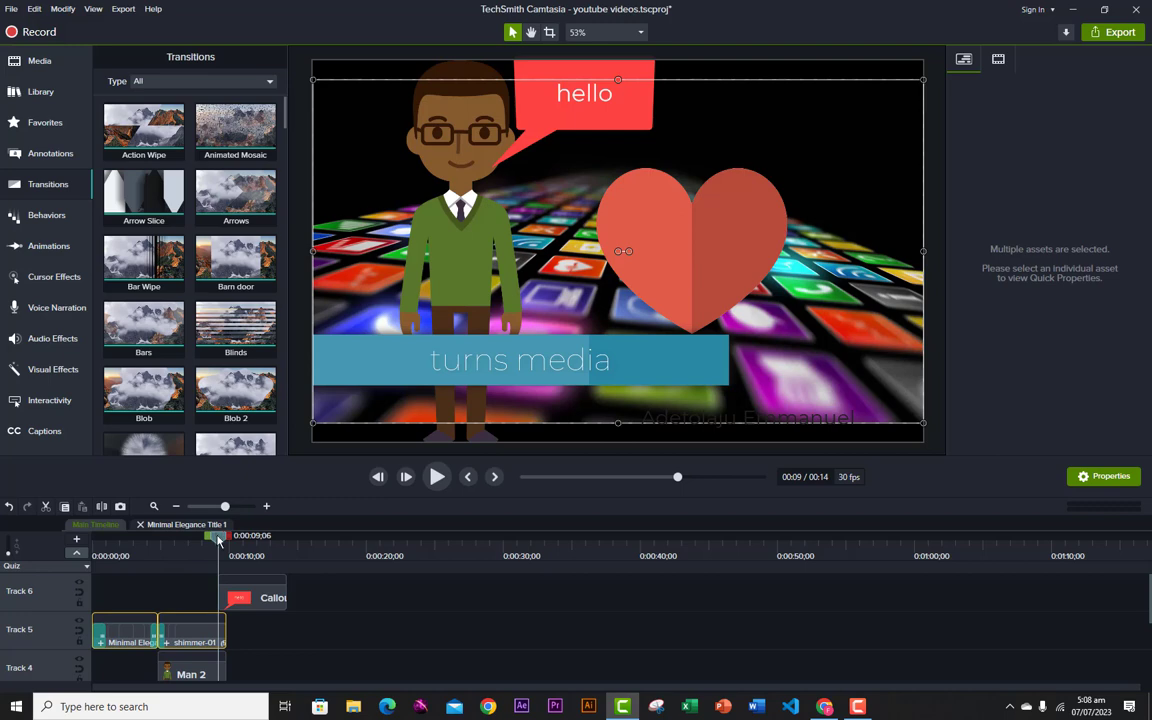
Play the timeline from the start to preview the Arrows transitions, and return the playhead to the beginning.
left_click_drag(218, 540, 18, 584)
left_click(439, 480)
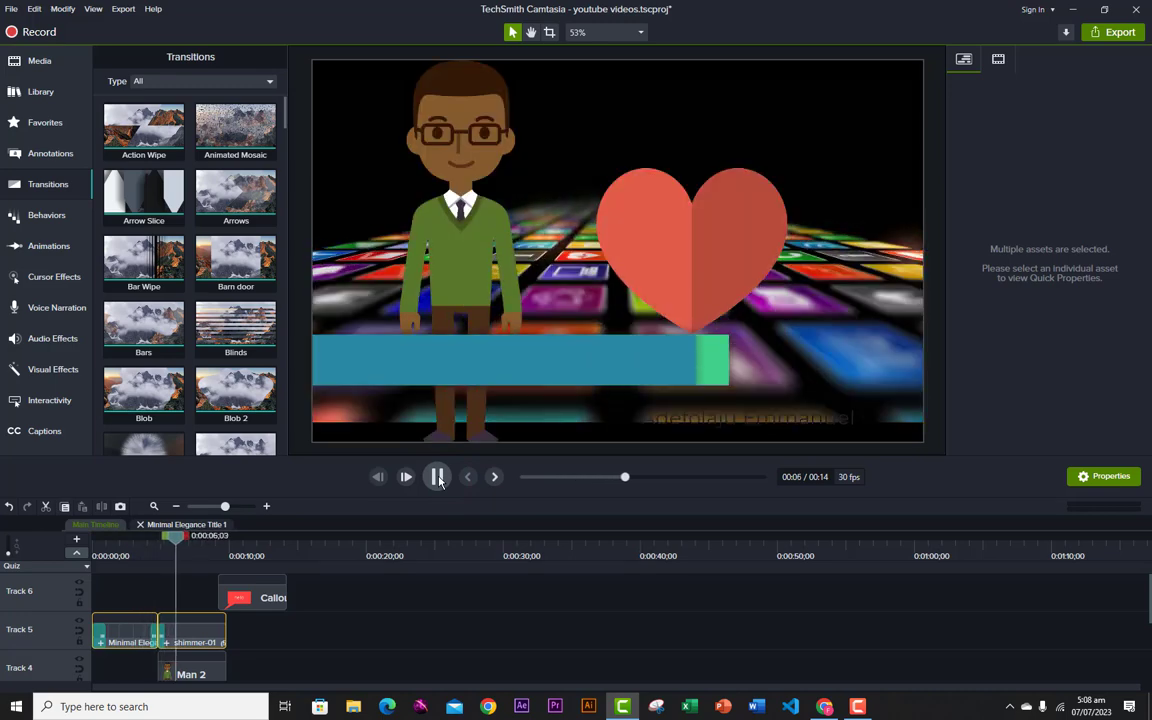
left_click(437, 477)
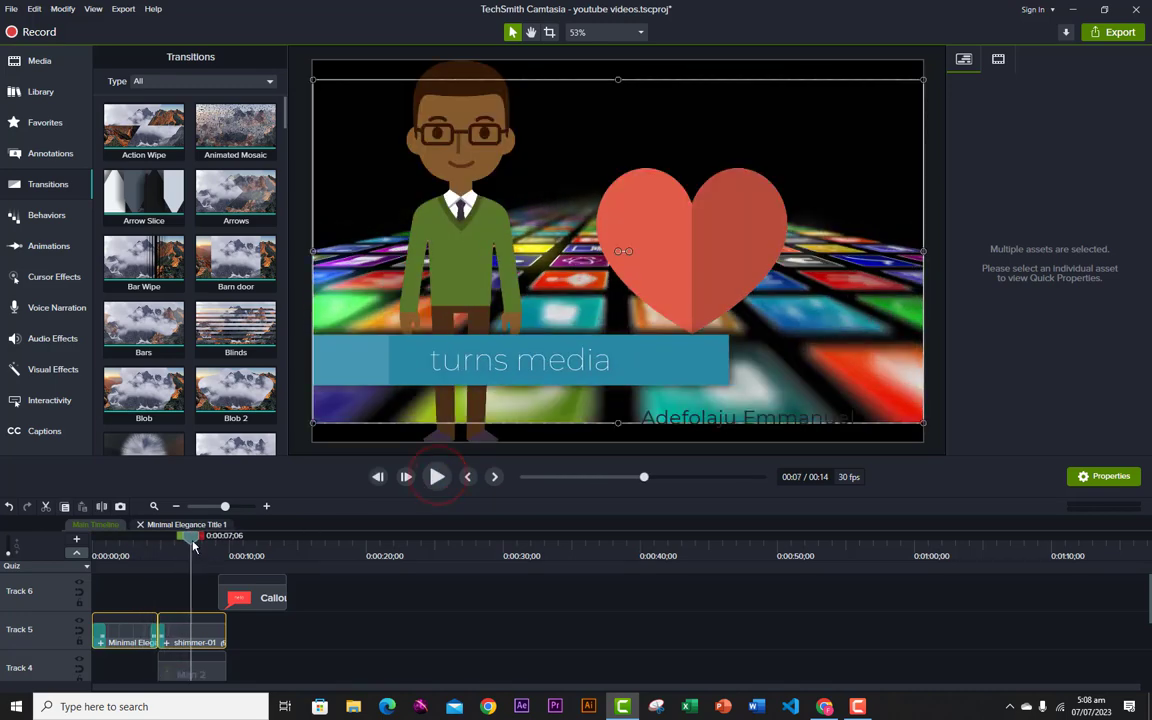
left_click_drag(192, 540, 30, 560)
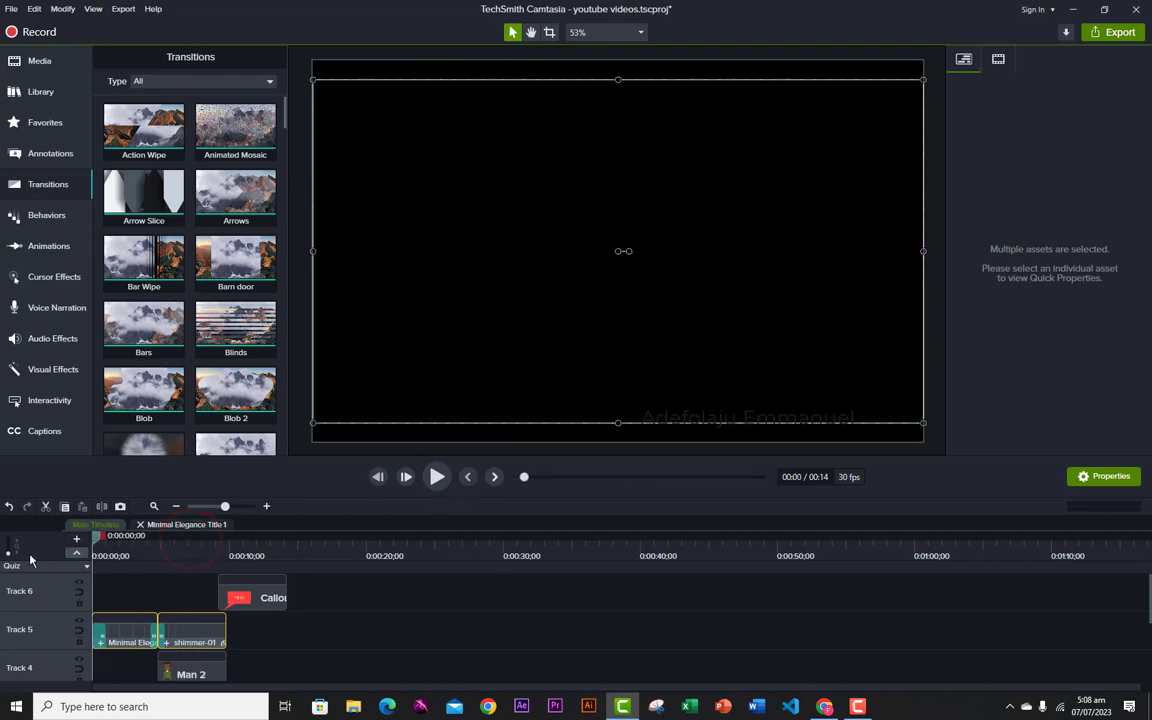
Show the available behaviors and play the timeline from 0:00:06;26 through the speech bubble's entrance.
left_click(41, 226)
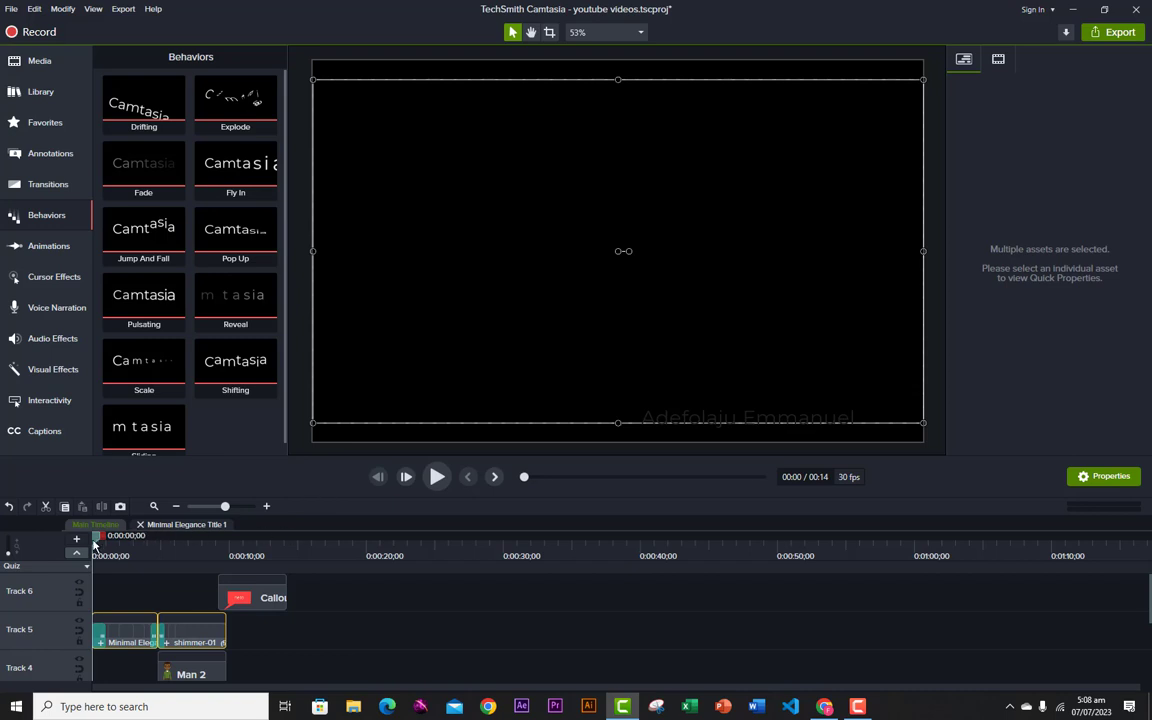
left_click_drag(96, 545, 186, 585)
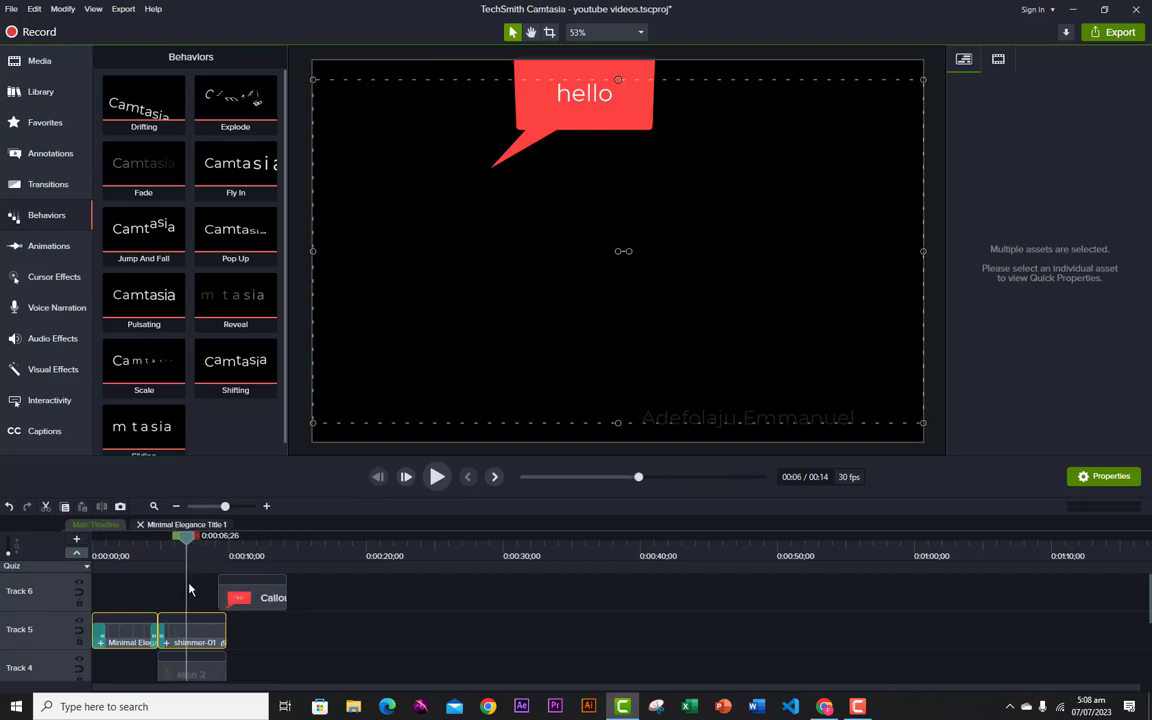
left_click(437, 477)
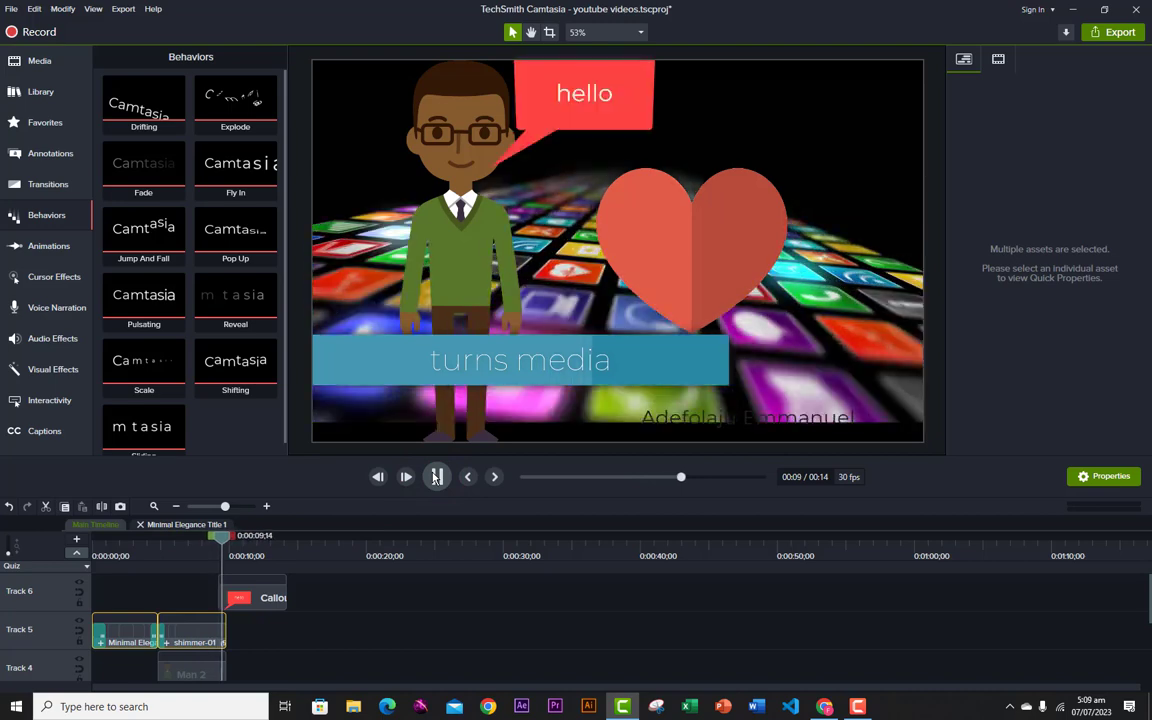
left_click(436, 477)
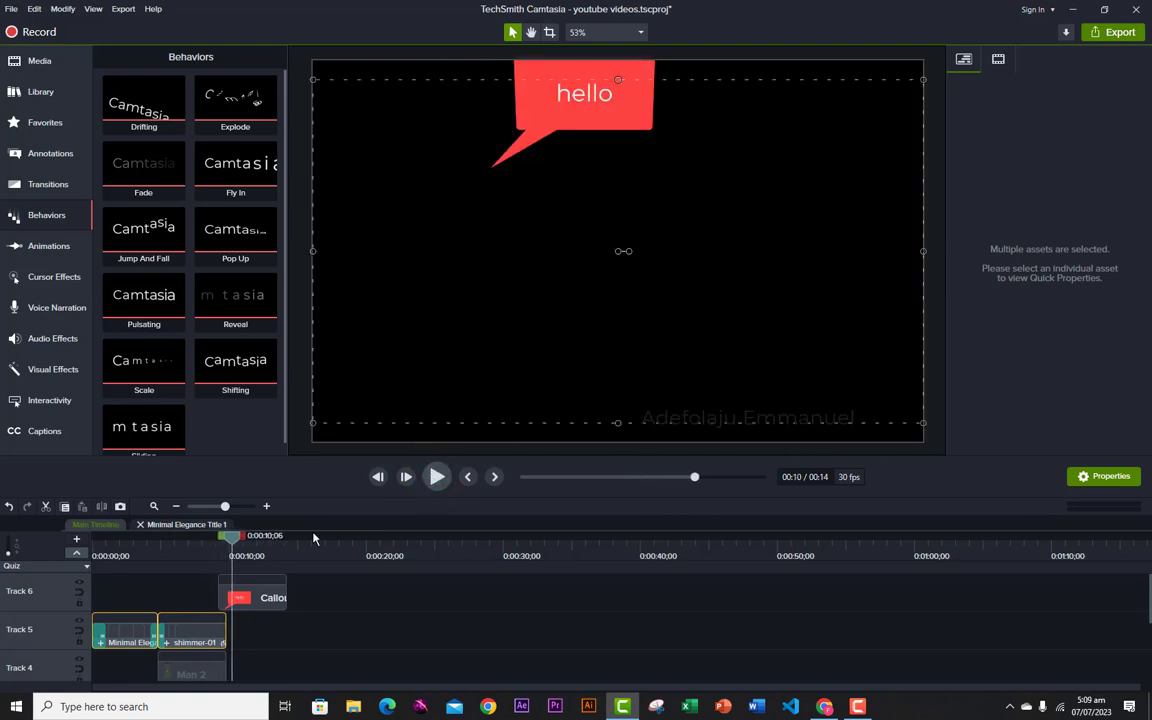
Shorten the hello callout on Track 6, place it at about 6 to 9.5 seconds, and preview it from 0:00:04;21.
left_click(247, 600)
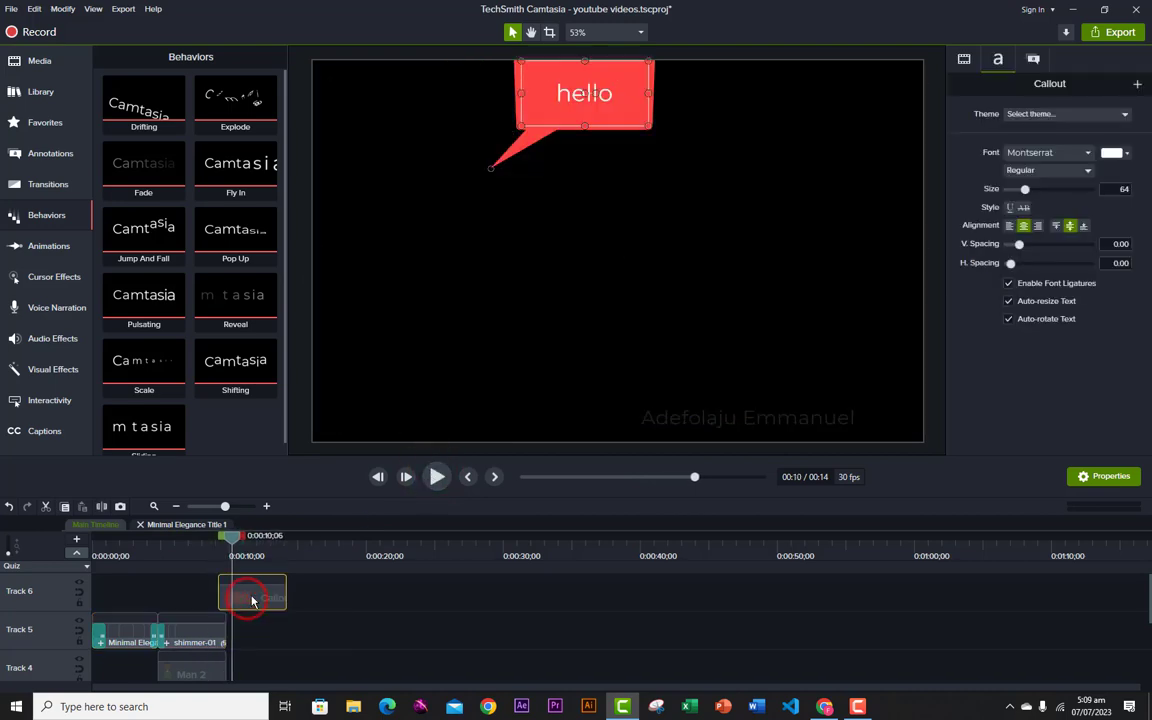
left_click_drag(252, 600, 222, 598)
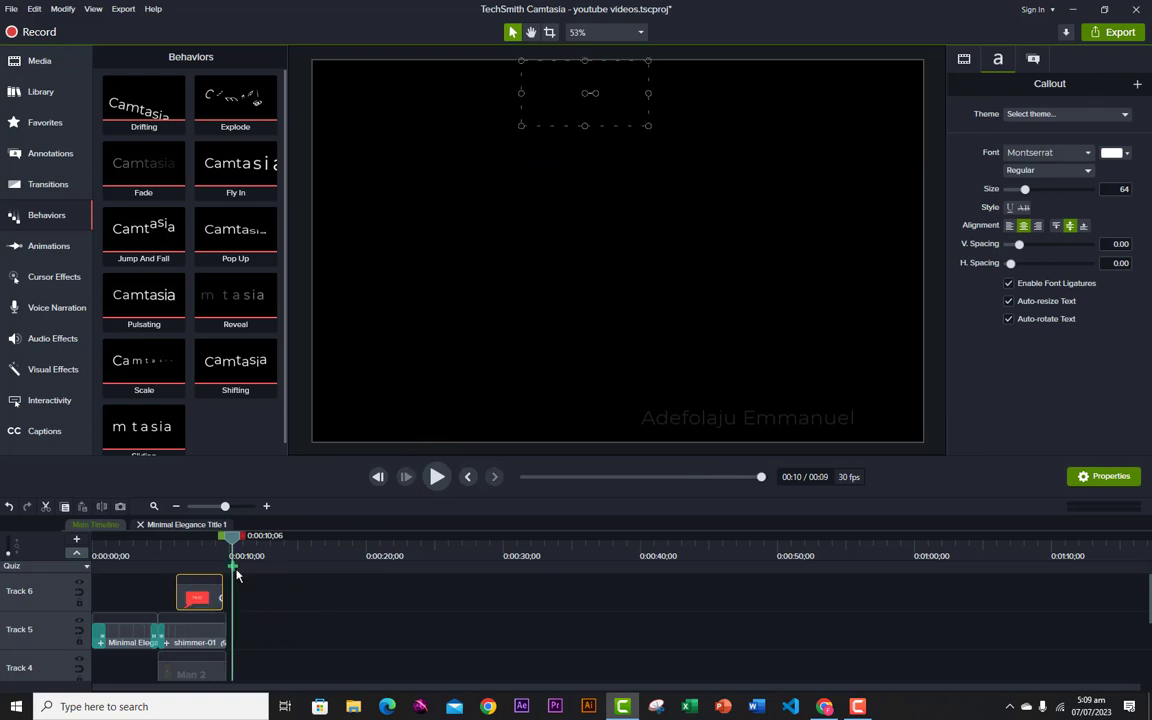
left_click_drag(236, 545, 156, 573)
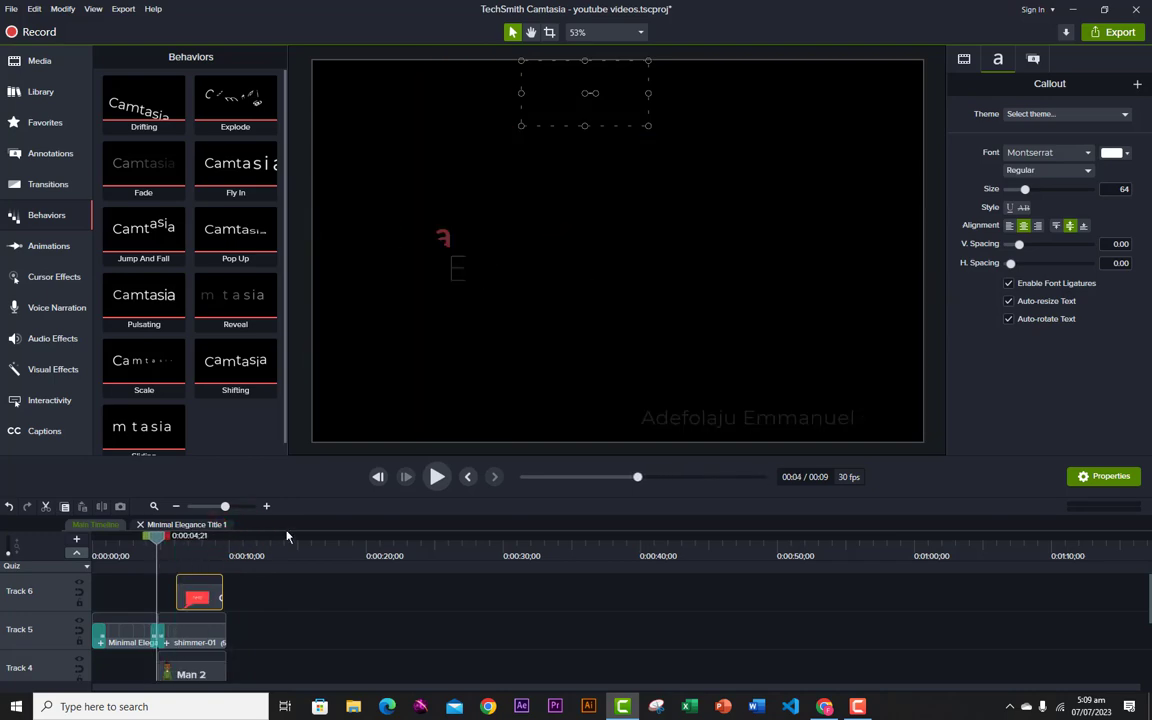
left_click(437, 477)
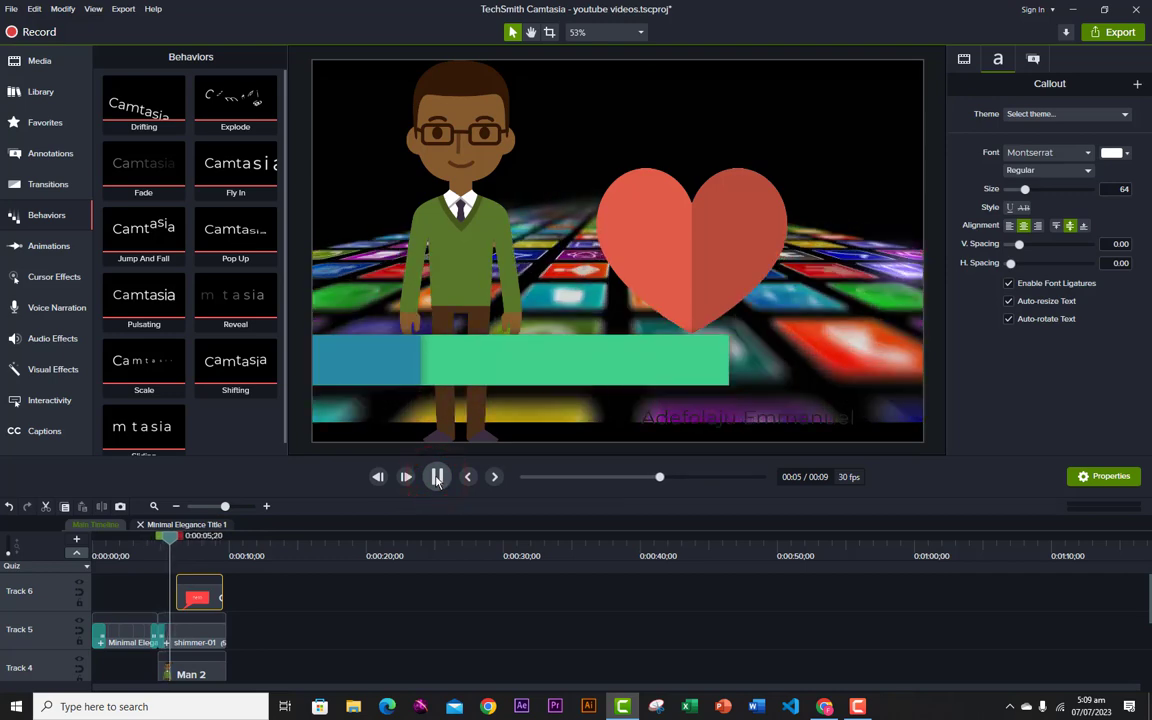
left_click(437, 477)
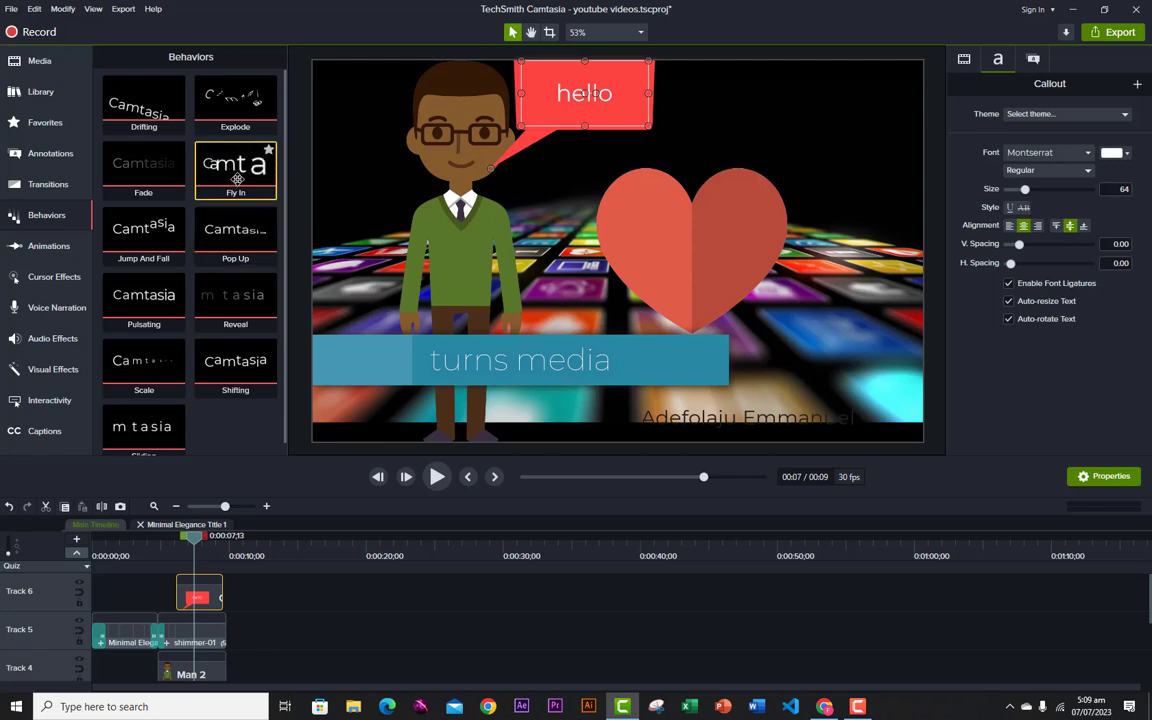
Apply the Fly In behavior to the hello callout and preview it from 0:00:04;25.
left_click_drag(235, 170, 197, 597)
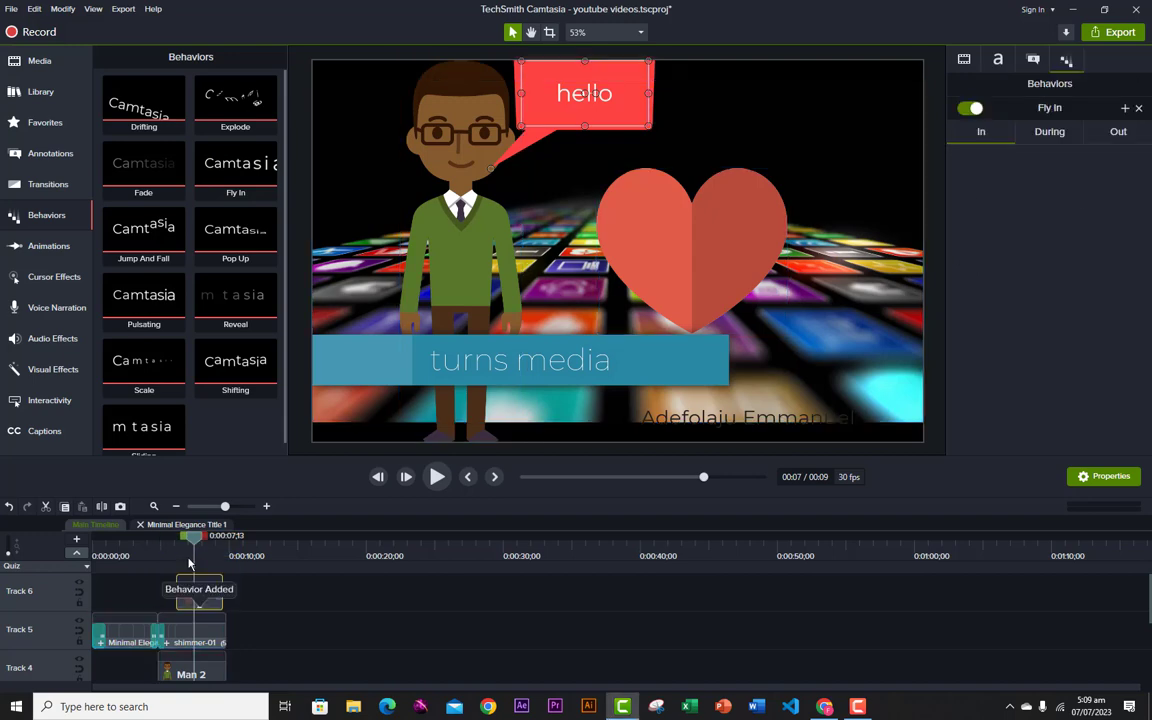
left_click_drag(195, 537, 158, 551)
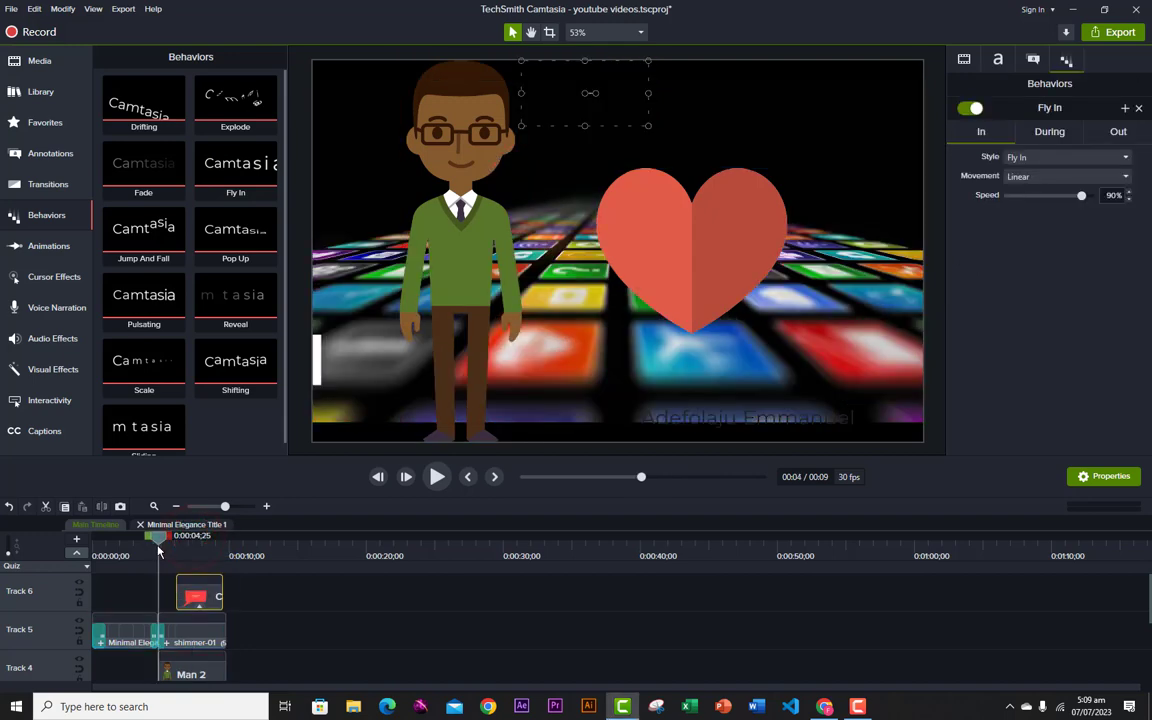
left_click(437, 478)
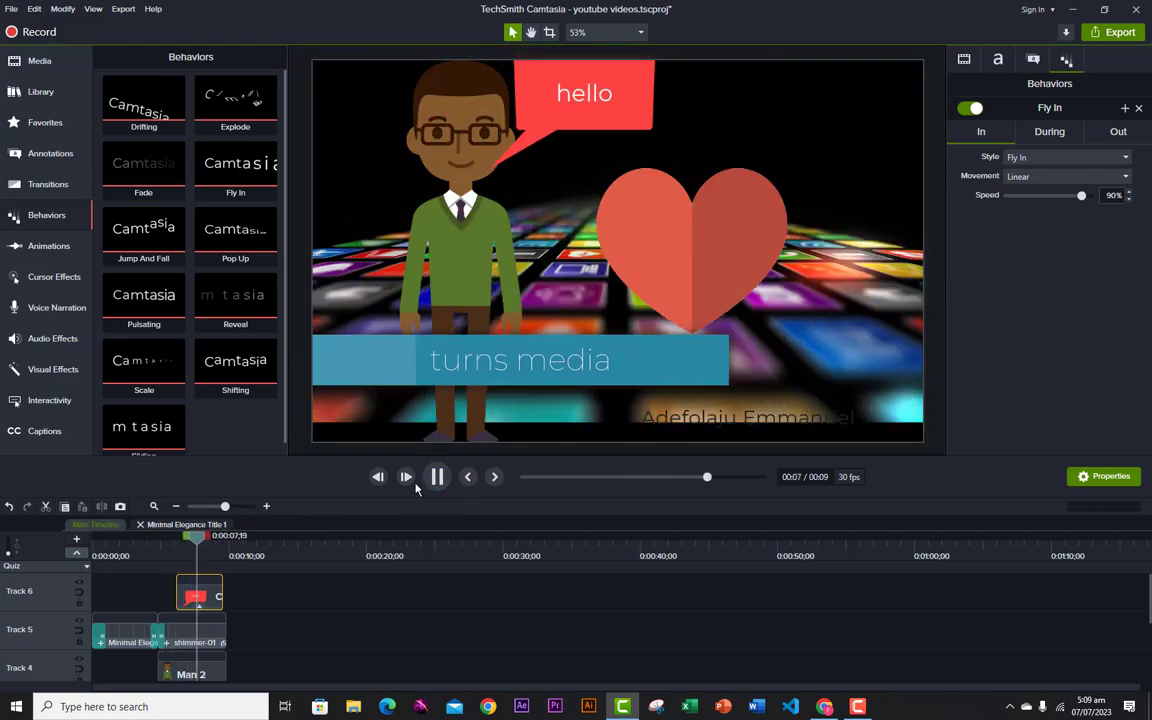
left_click(415, 483)
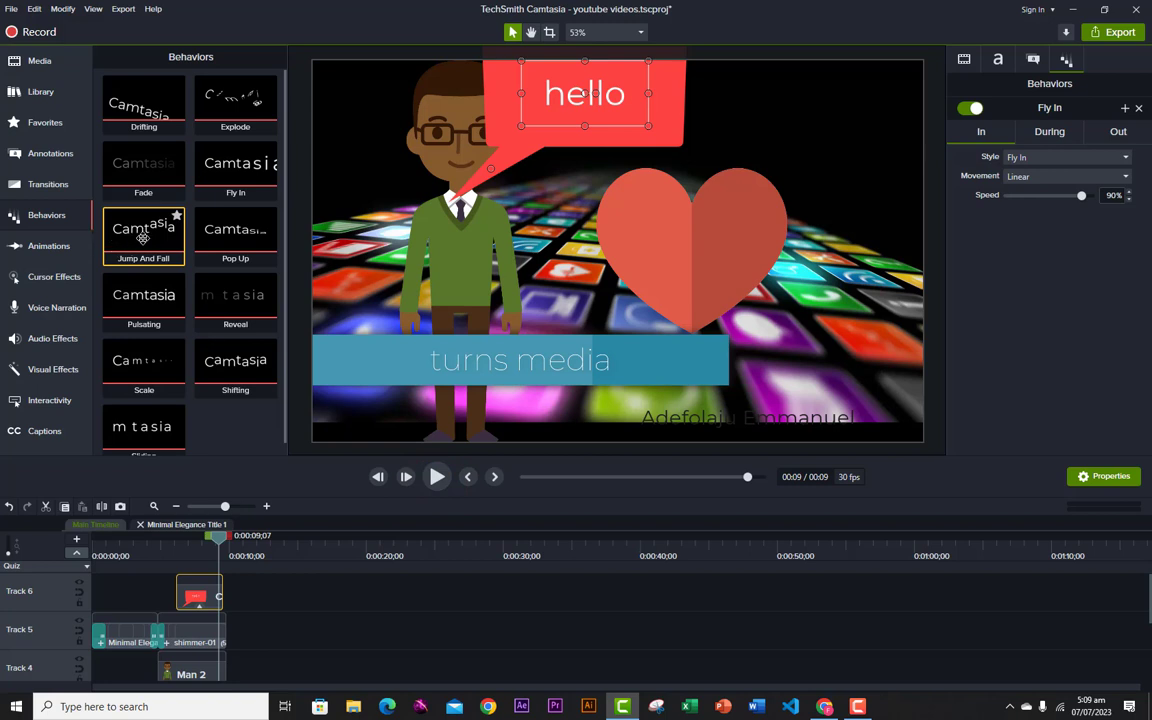
Look over the animation presets and add a Zoom-n-Pan animation at 0:00:09;07 framing the man's head and callout at about 167%.
left_click(47, 246)
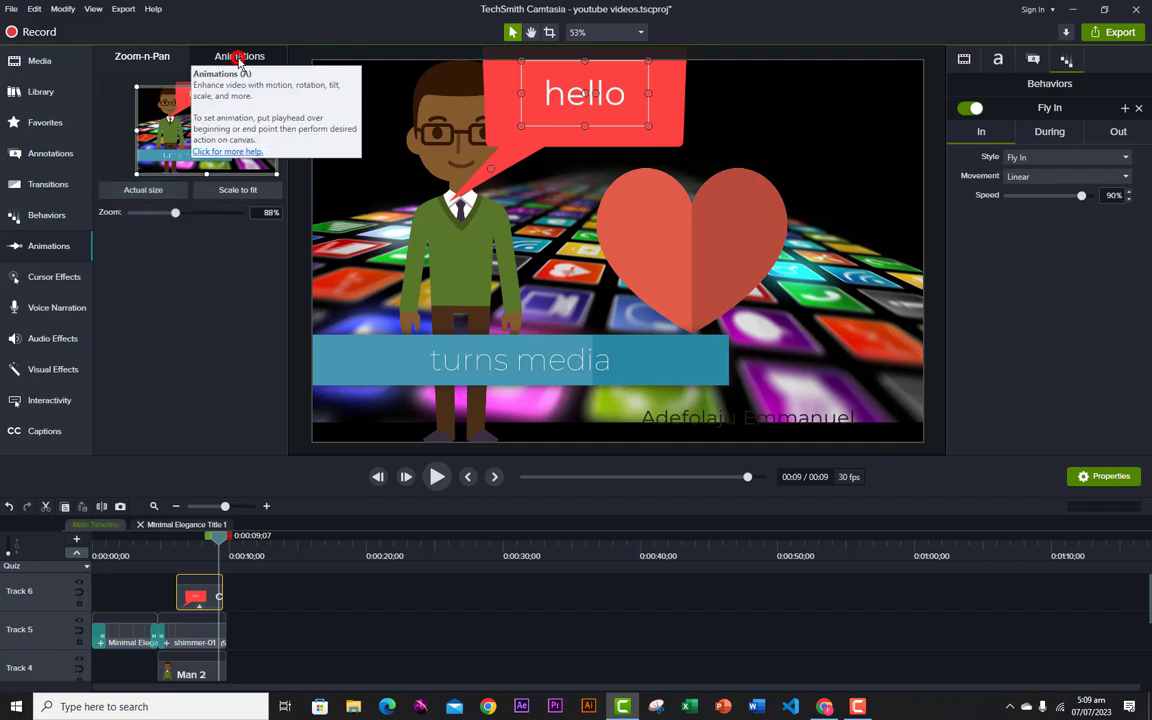
left_click(239, 57)
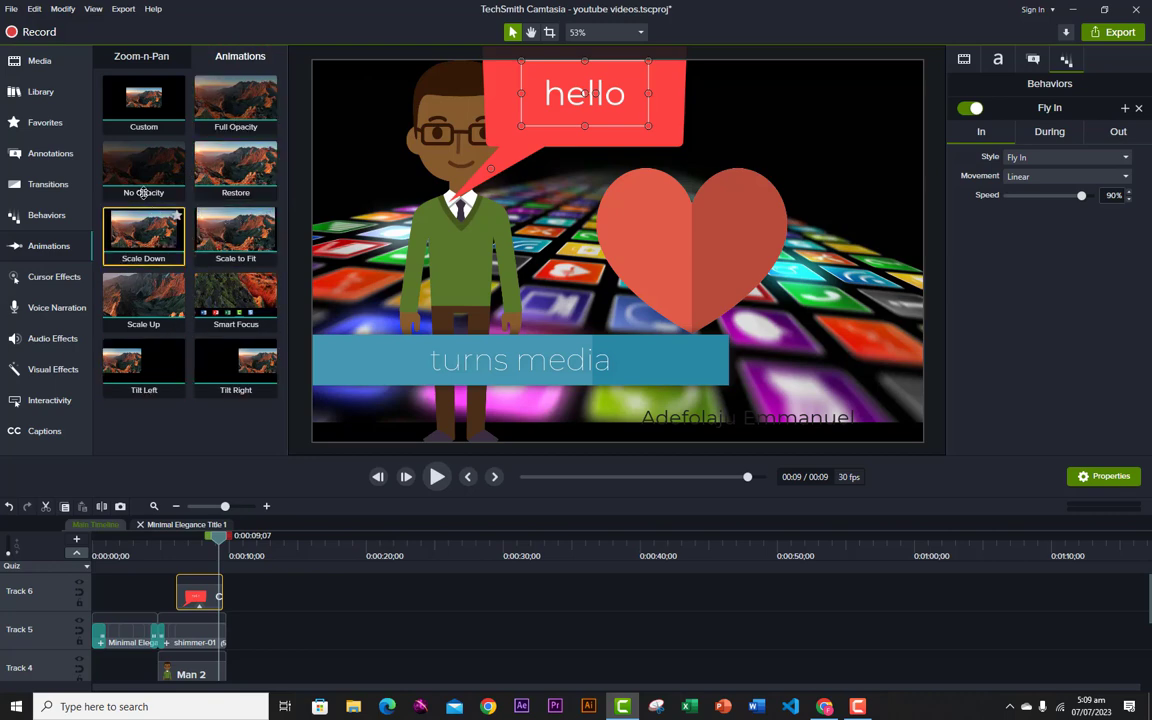
left_click(128, 57)
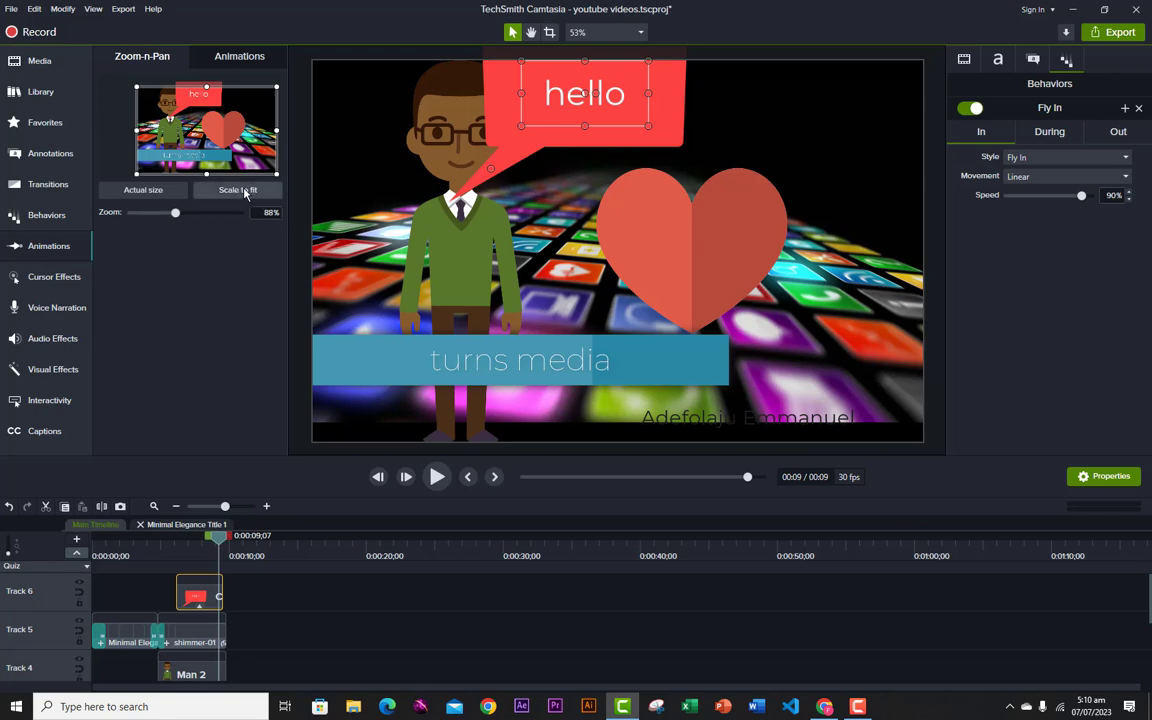
left_click_drag(272, 173, 200, 101)
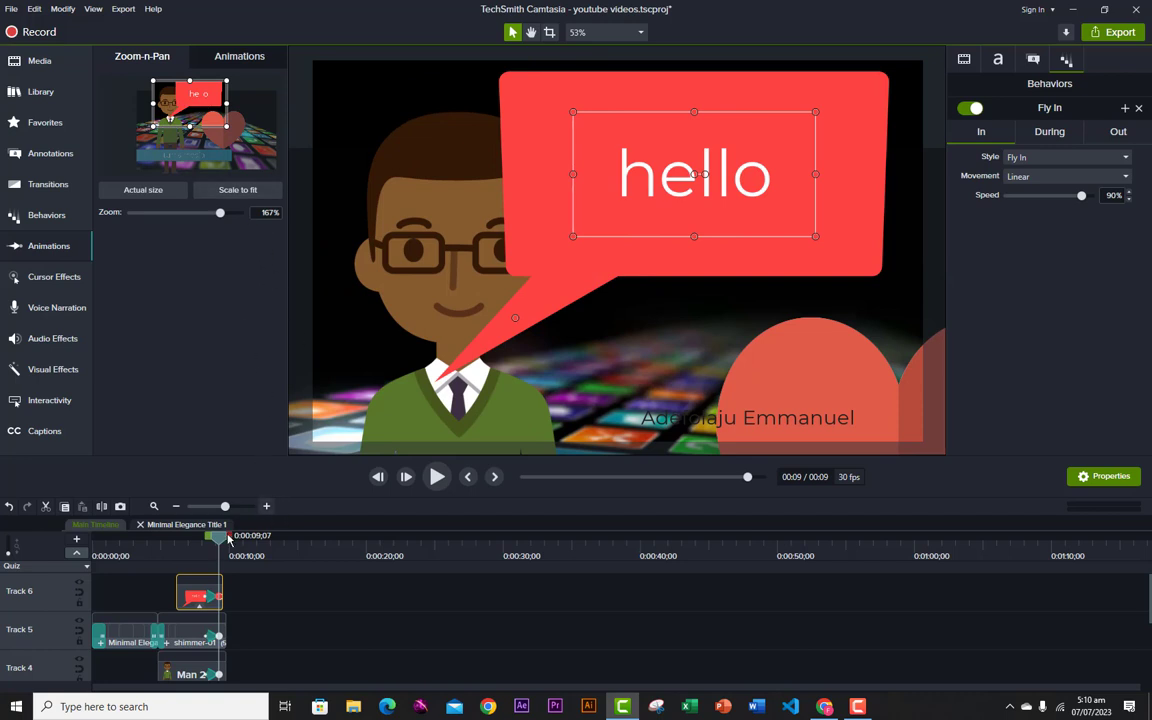
Play back the timeline from about 5 seconds to preview the zoom onto the callout.
left_click_drag(222, 541, 168, 540)
left_click(437, 477)
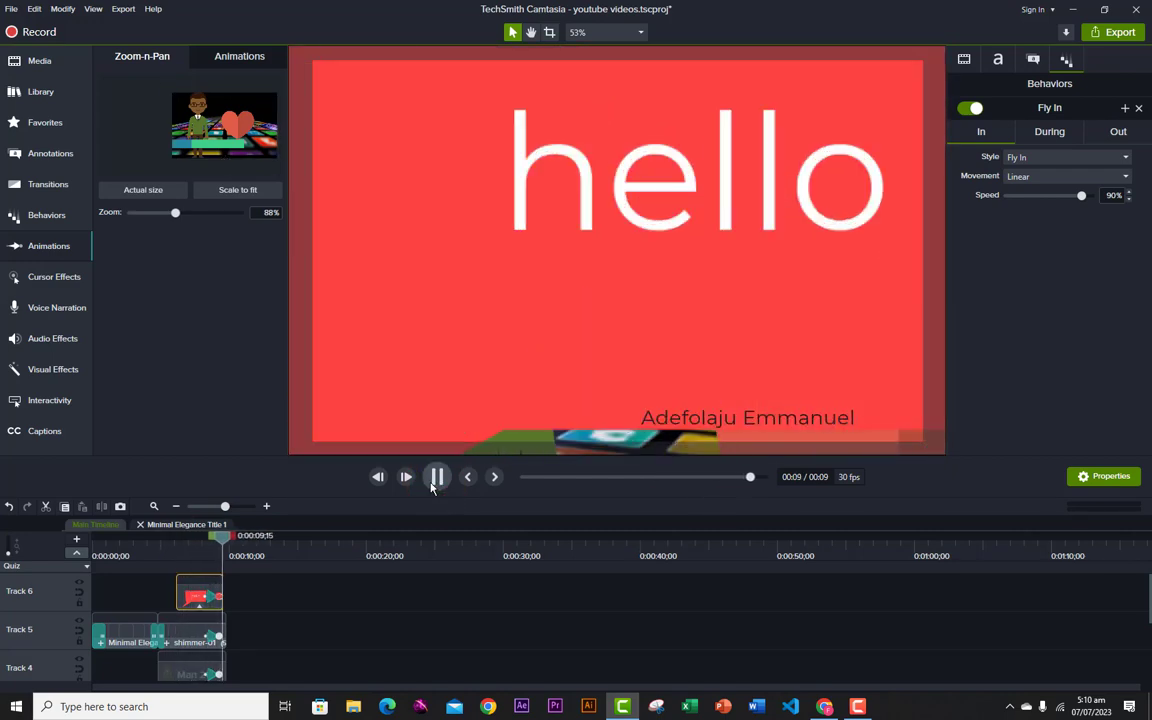
left_click(435, 479)
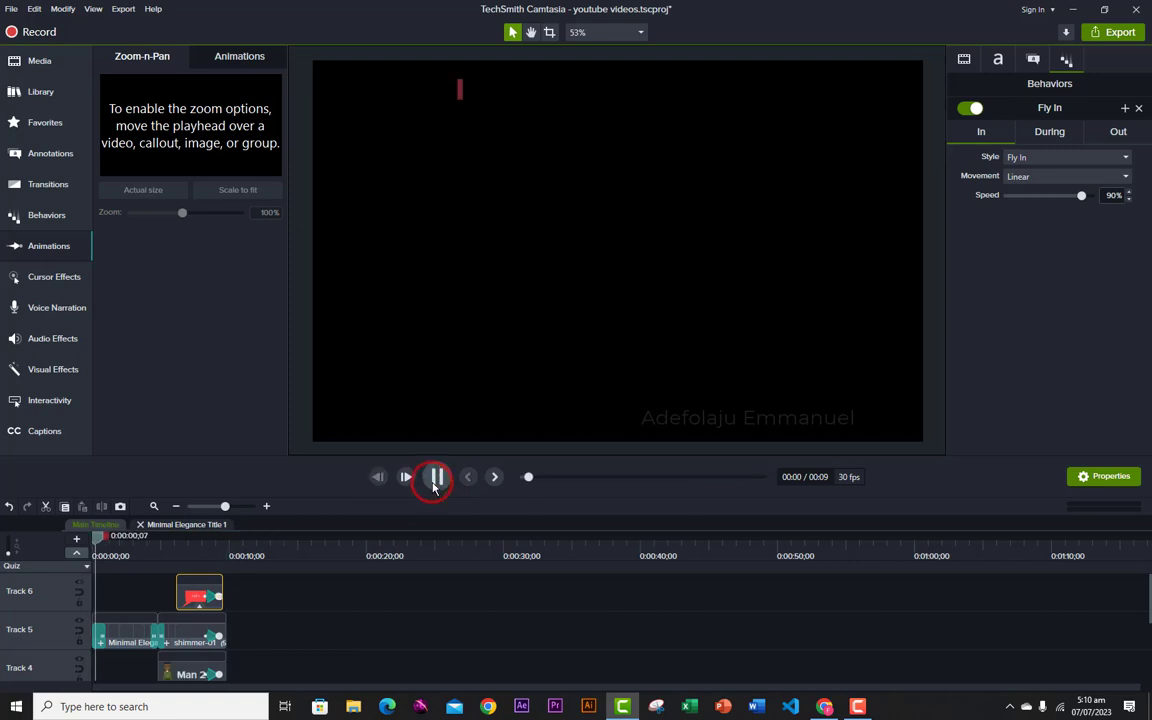
Stop playback at 0:00:00;24 and add a scale-to-fit Zoom-n-Pan animation to the title clip.
left_click(435, 479)
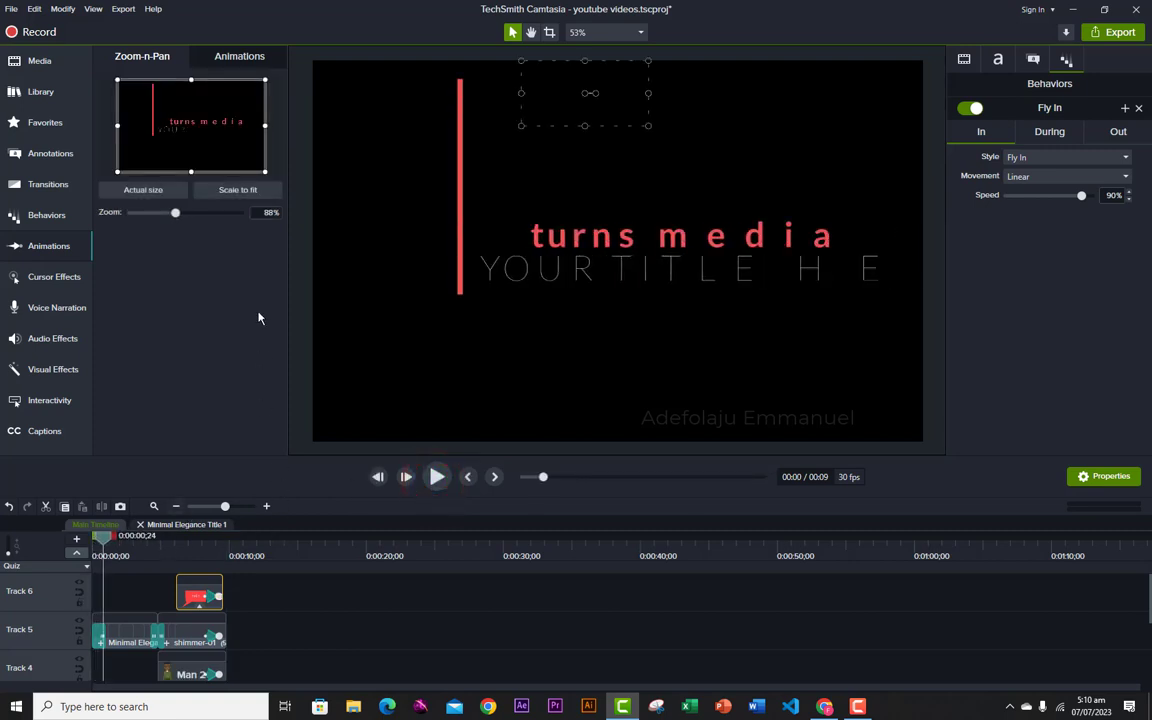
left_click(246, 191)
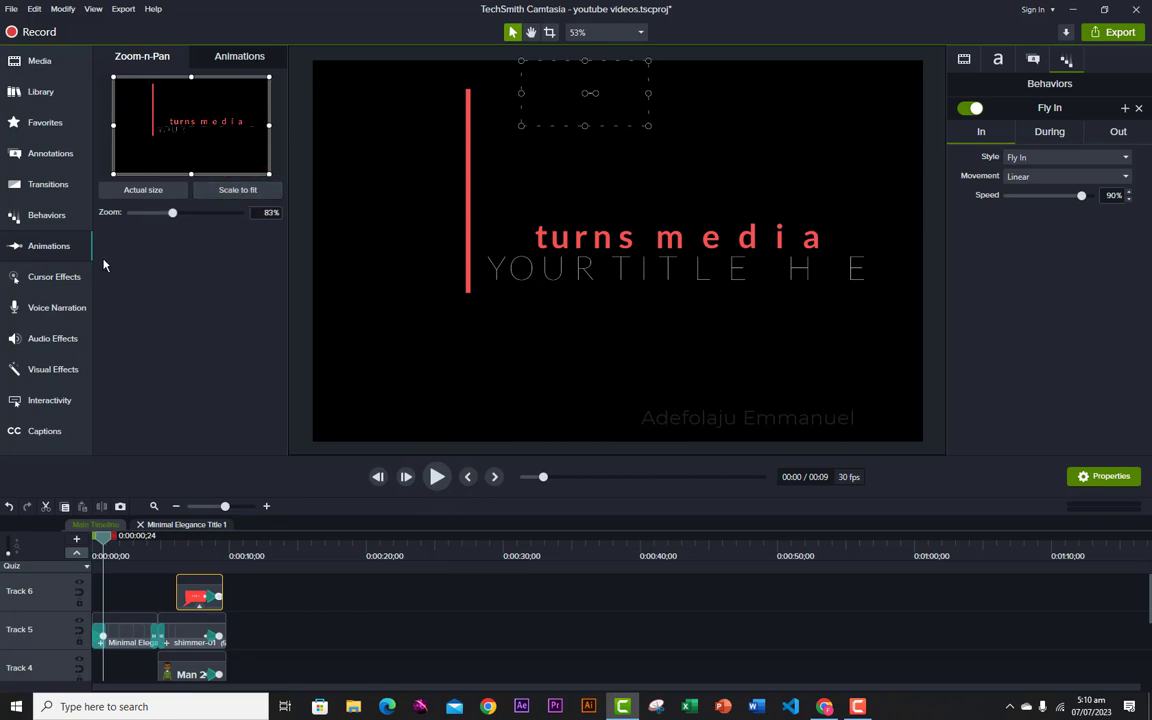
Examine the cursor effects and the left-click effects, including Rings.
left_click(45, 275)
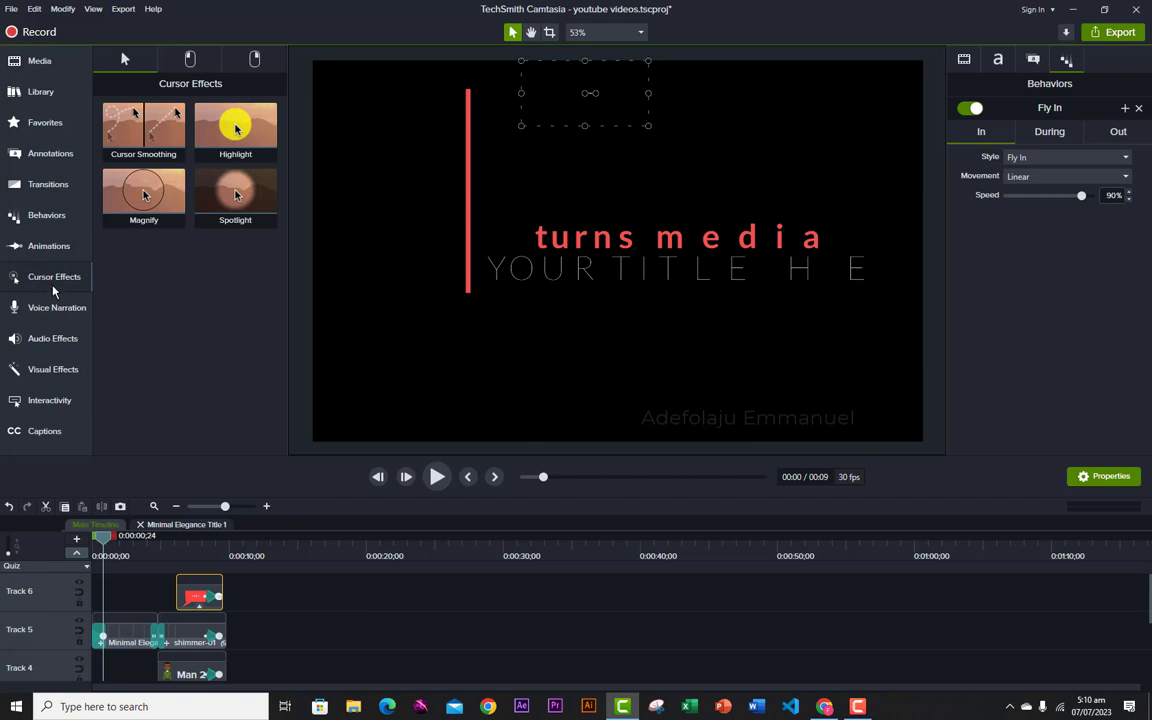
left_click(179, 63)
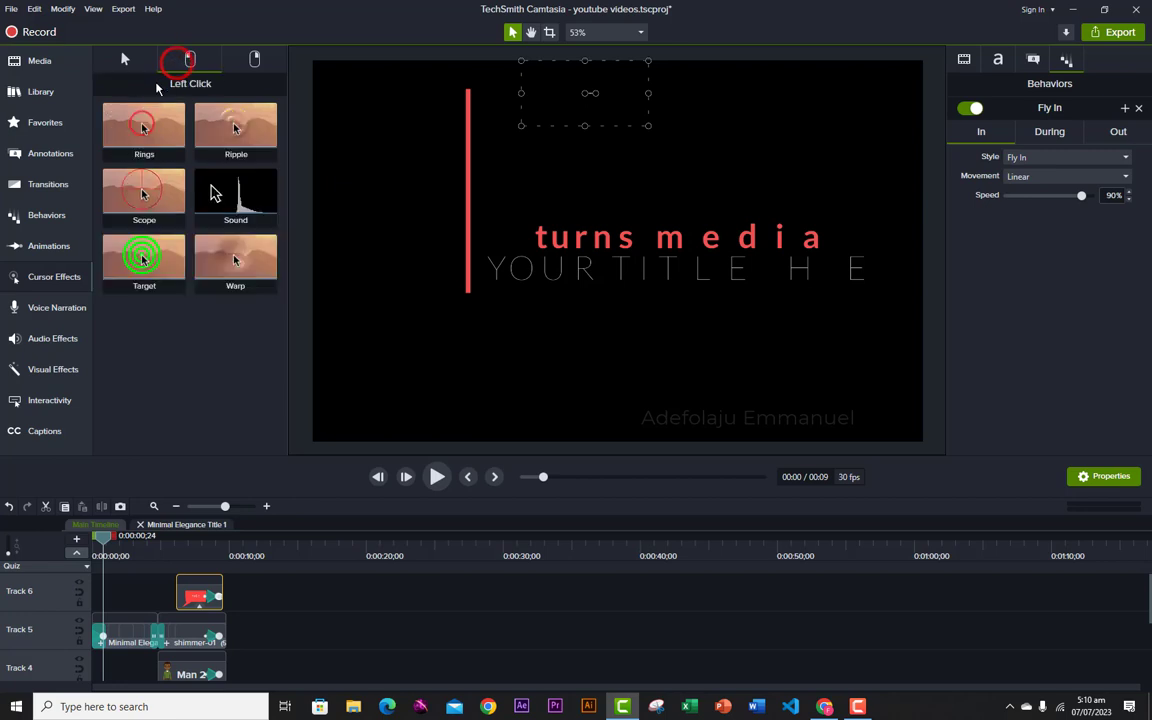
left_click_drag(149, 130, 174, 421)
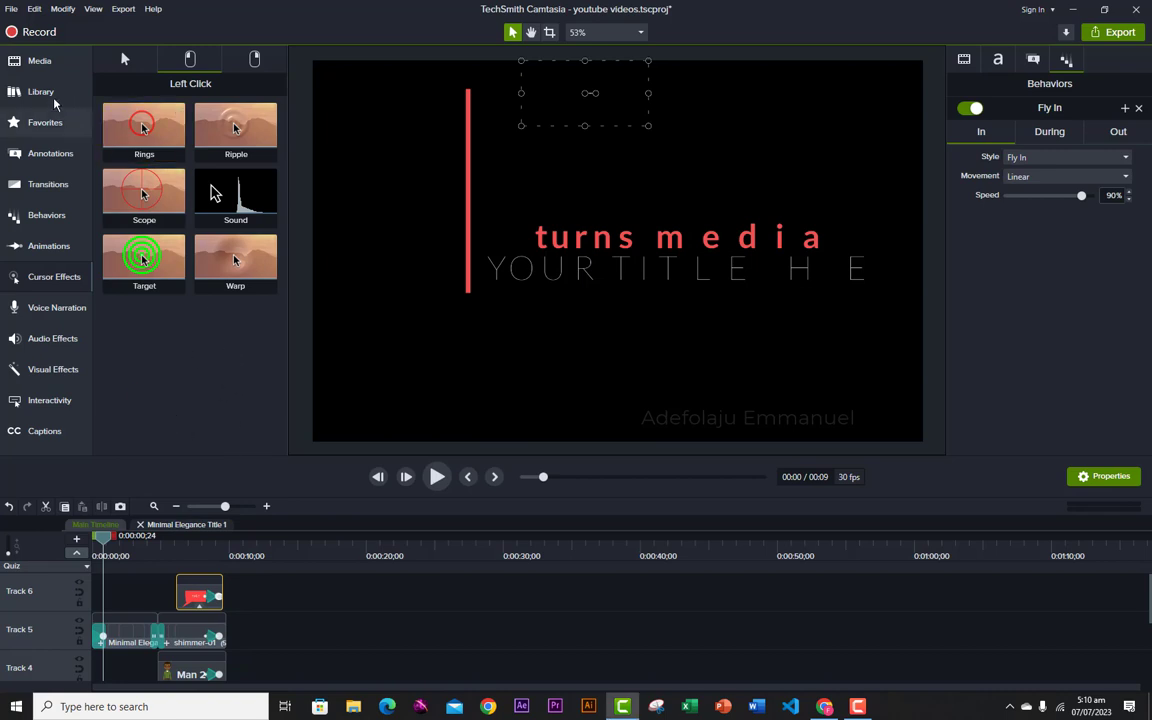
Place the pexels-antoni-shkraba video on Track 5 directly after the shimmer clip, keeping the project at 30 FPS.
left_click(40, 61)
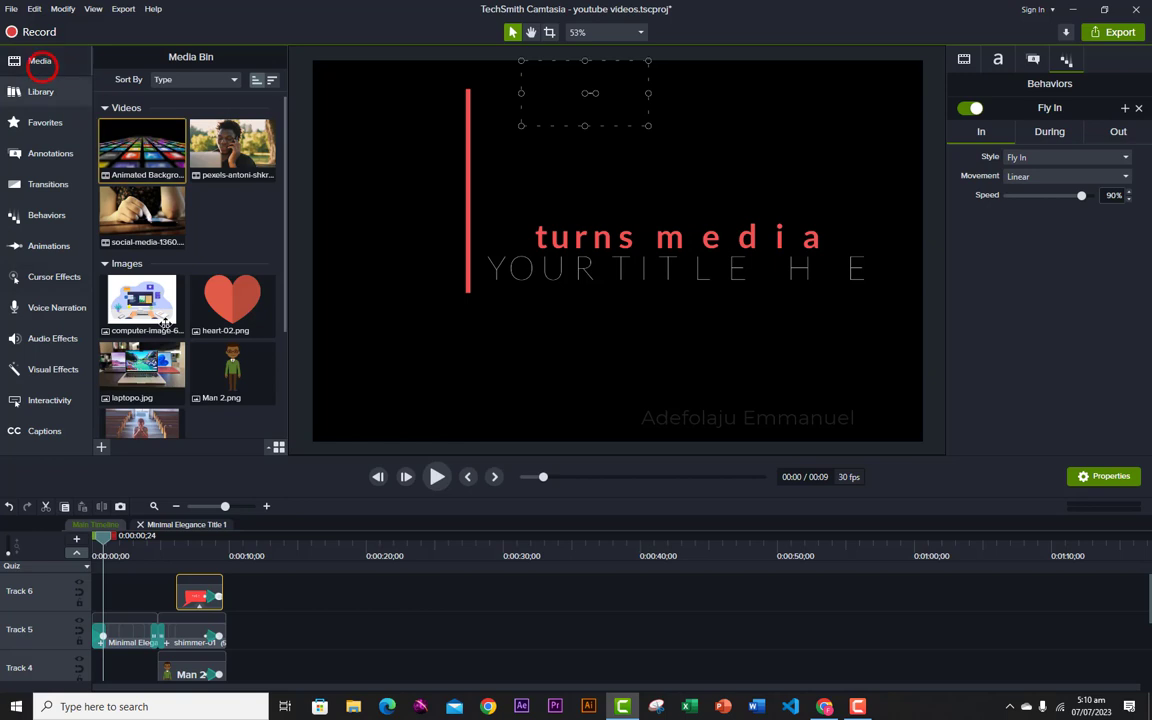
left_click(205, 161)
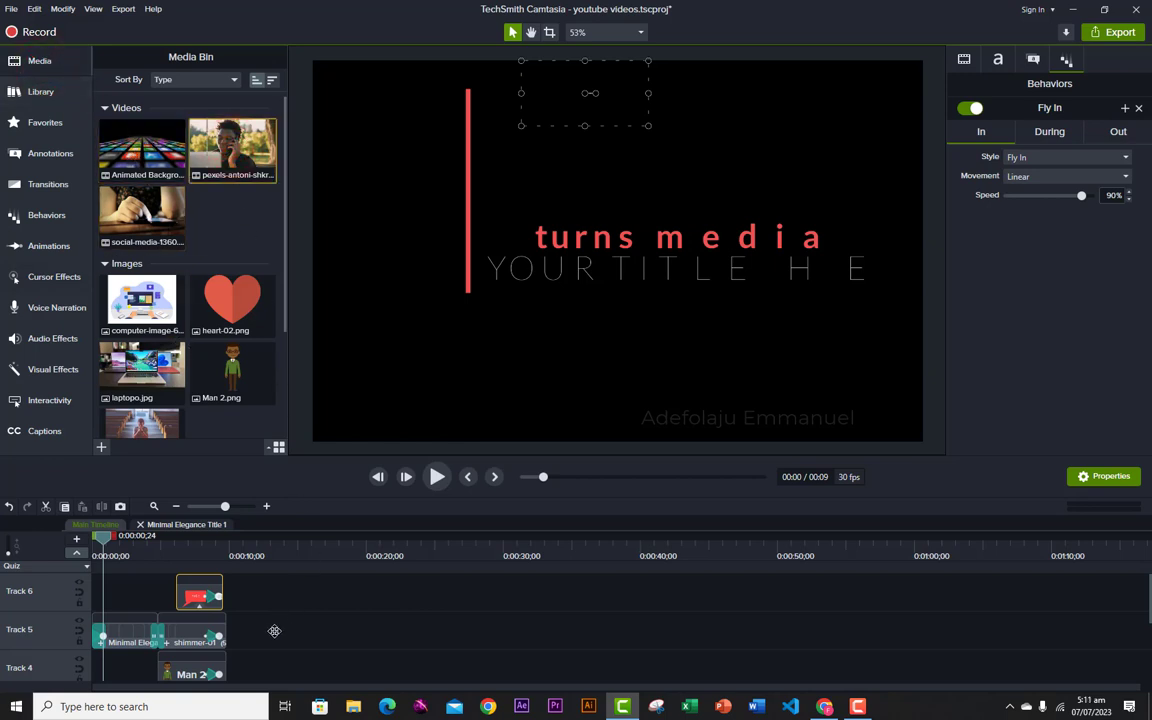
mouse_move(274, 631)
left_mouse_down()
mouse_move(270, 650)
mouse_move(225, 652)
mouse_move(260, 632)
left_mouse_up()
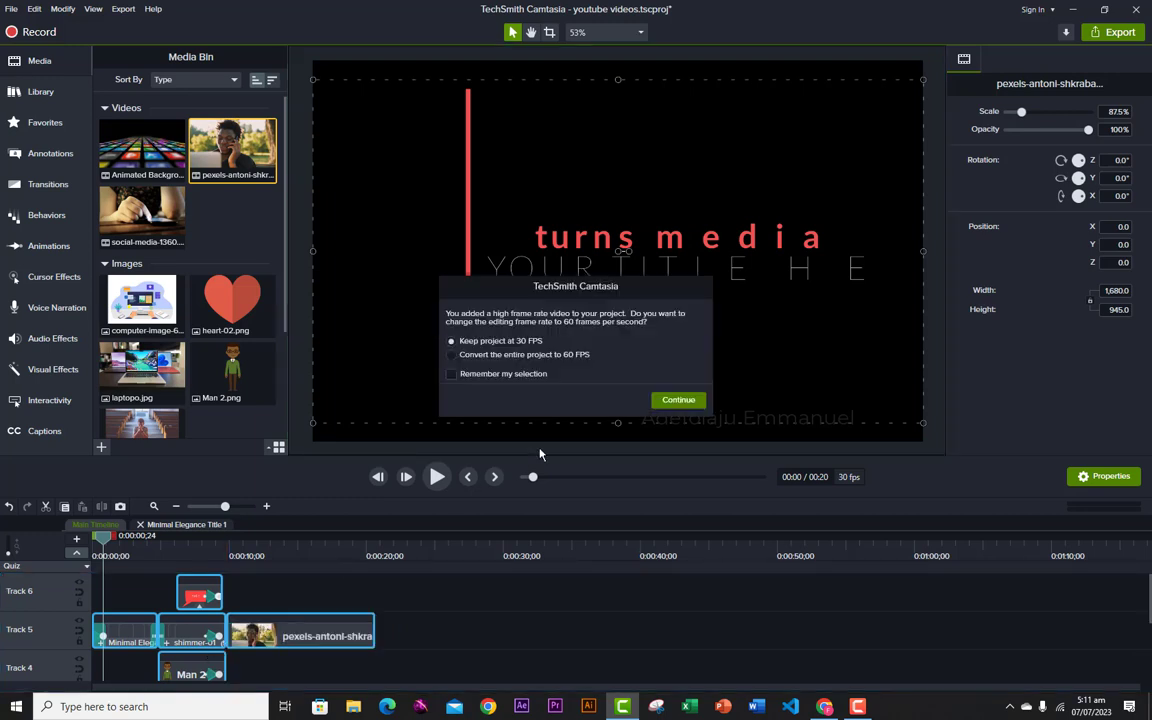
left_click(665, 400)
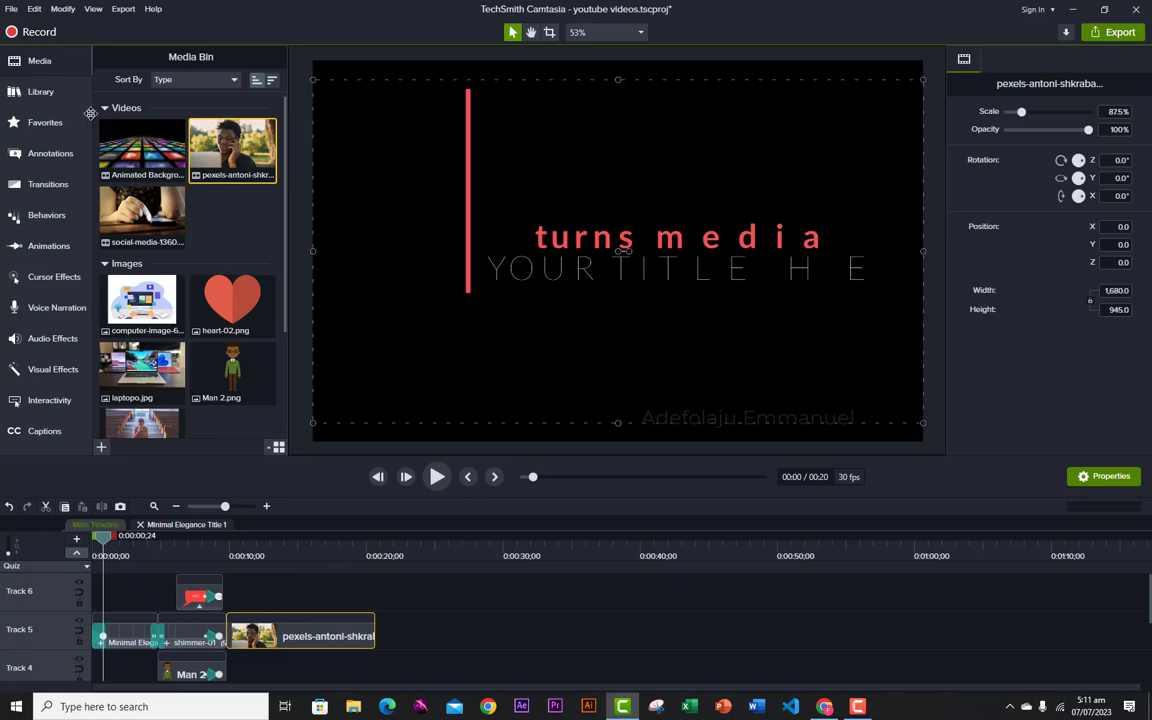
Compare the right-click and left-click cursor effects and try to apply left-click Rings to the pexels video clip.
left_click(41, 281)
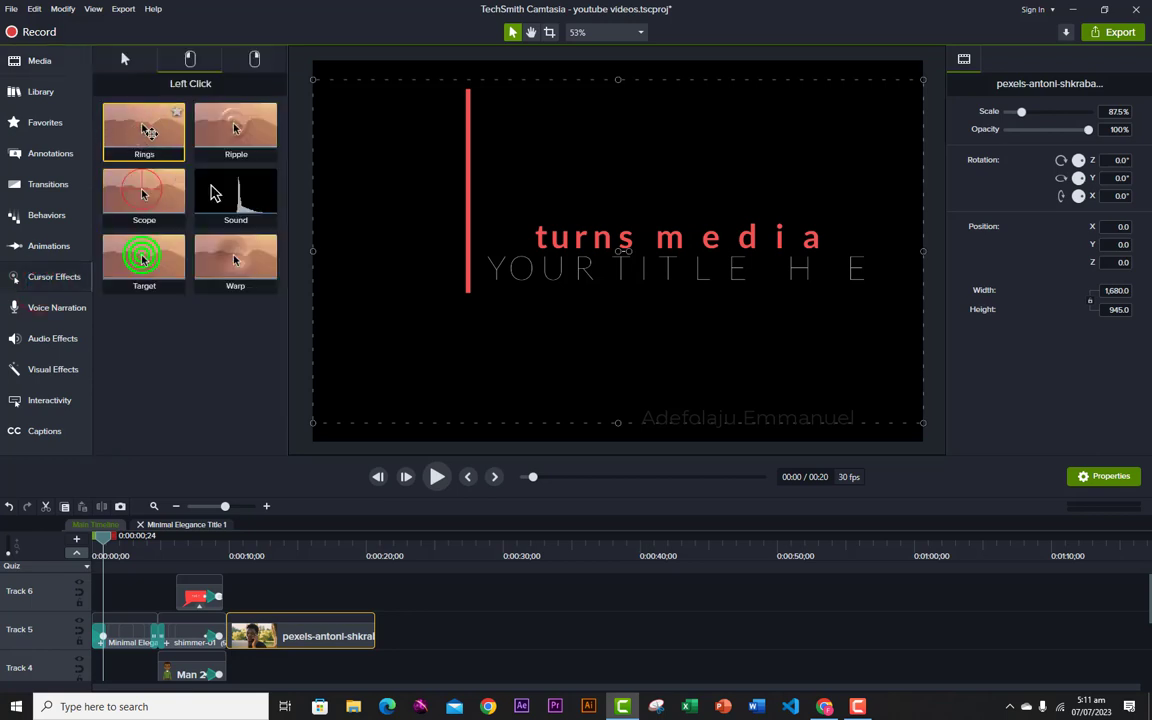
left_click(254, 58)
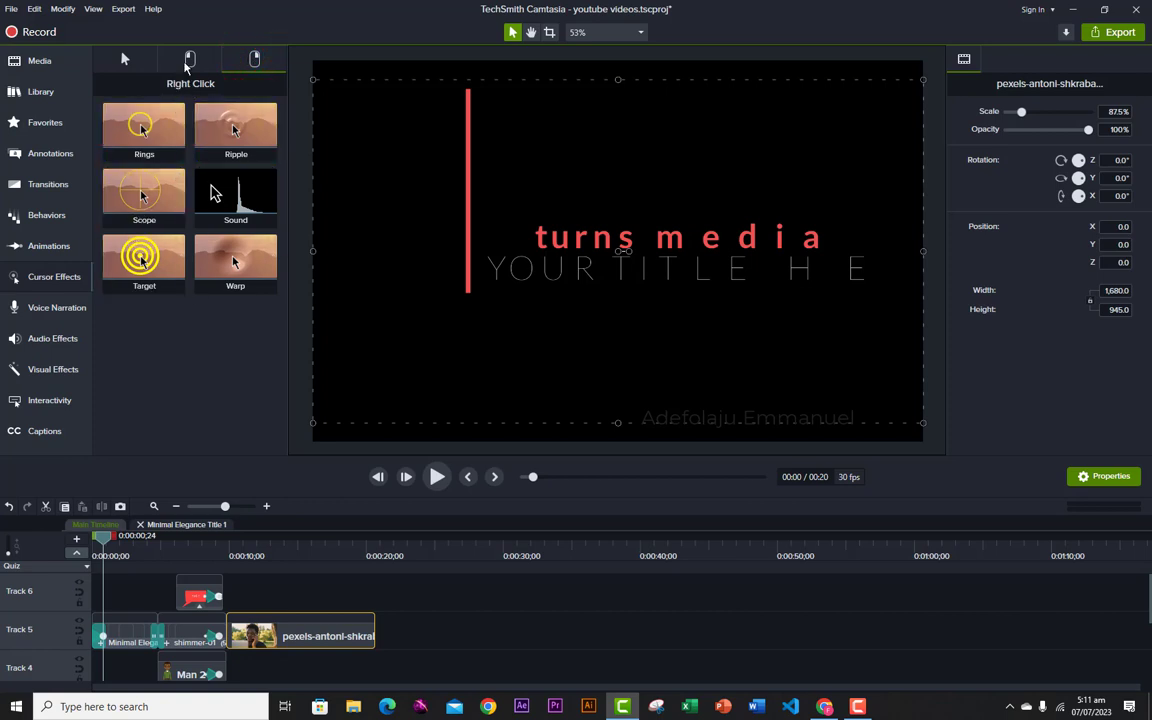
left_click(185, 60)
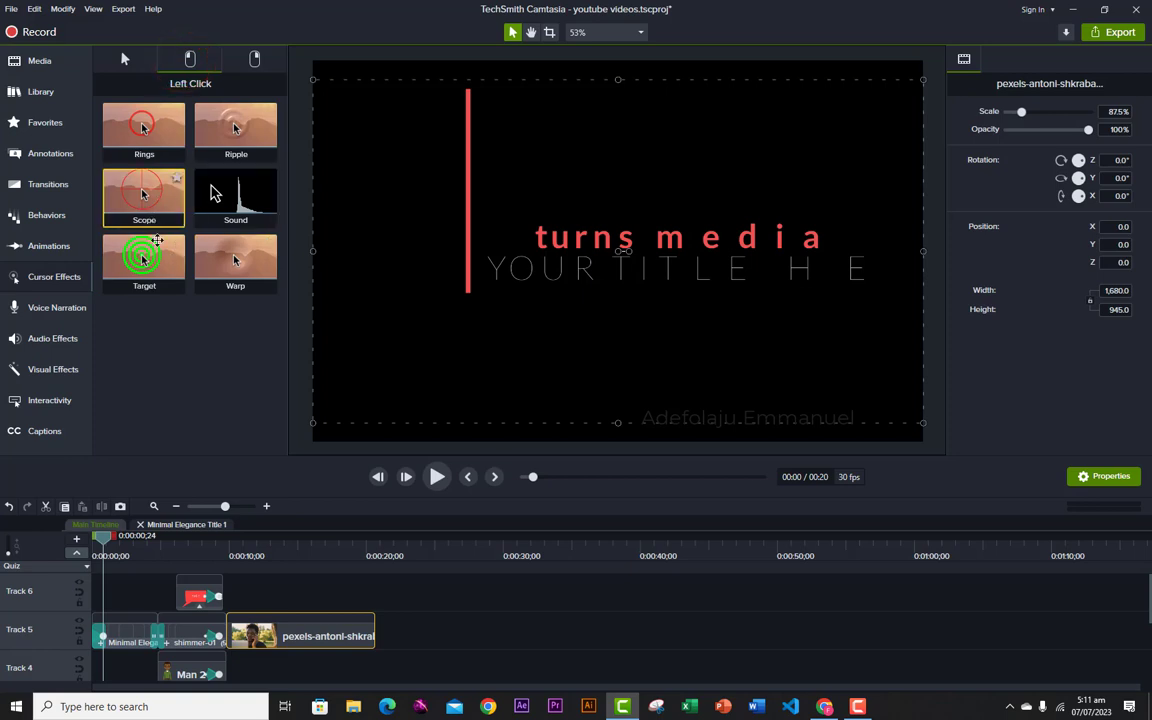
left_click_drag(366, 298, 398, 278)
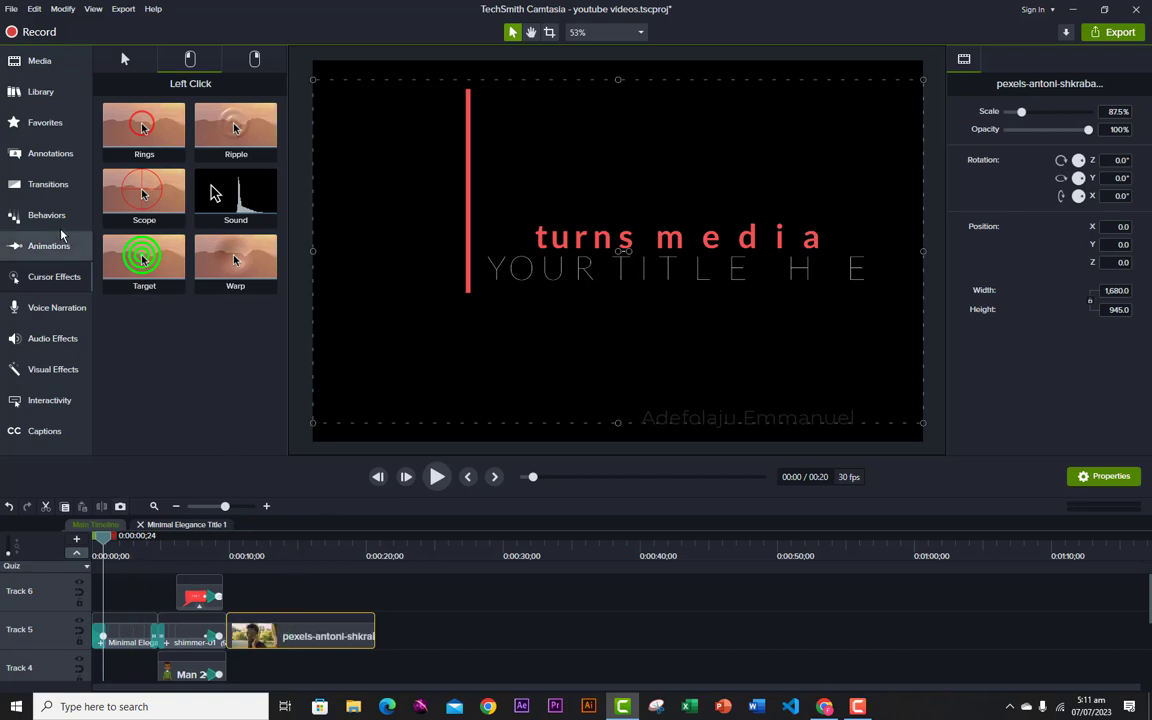
left_click_drag(141, 124, 289, 641)
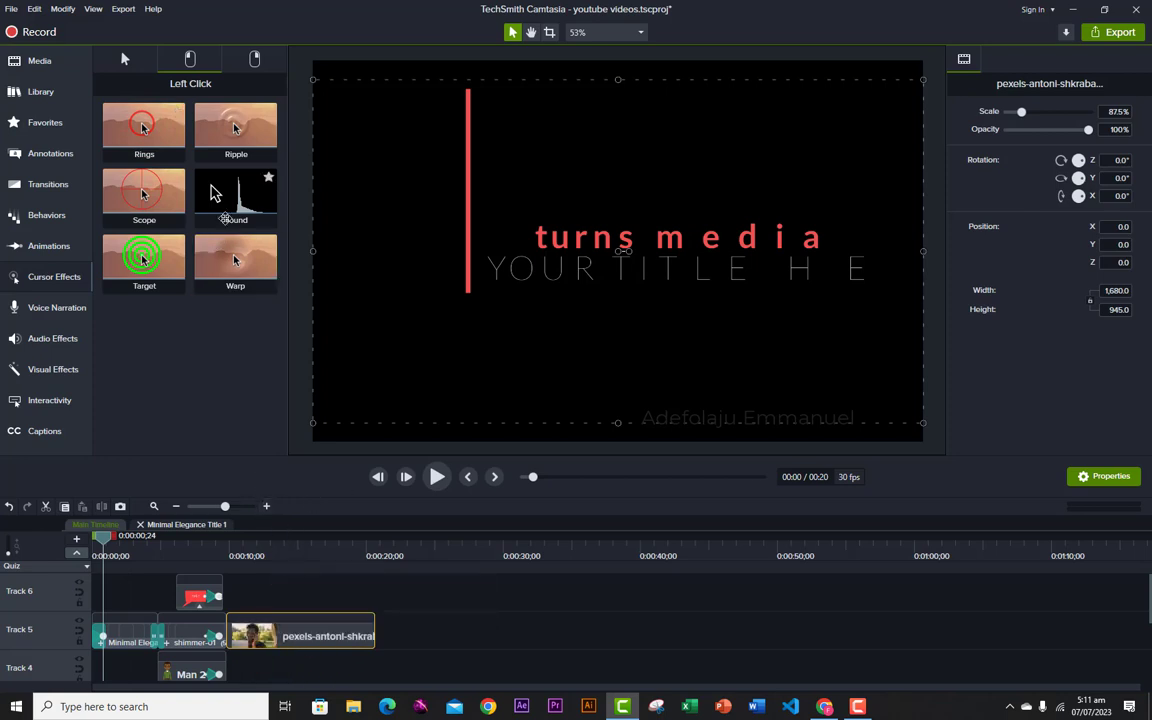
Record a voice narration from 0:00:04;23 on the timeline with the timeline muted.
left_click(40, 311)
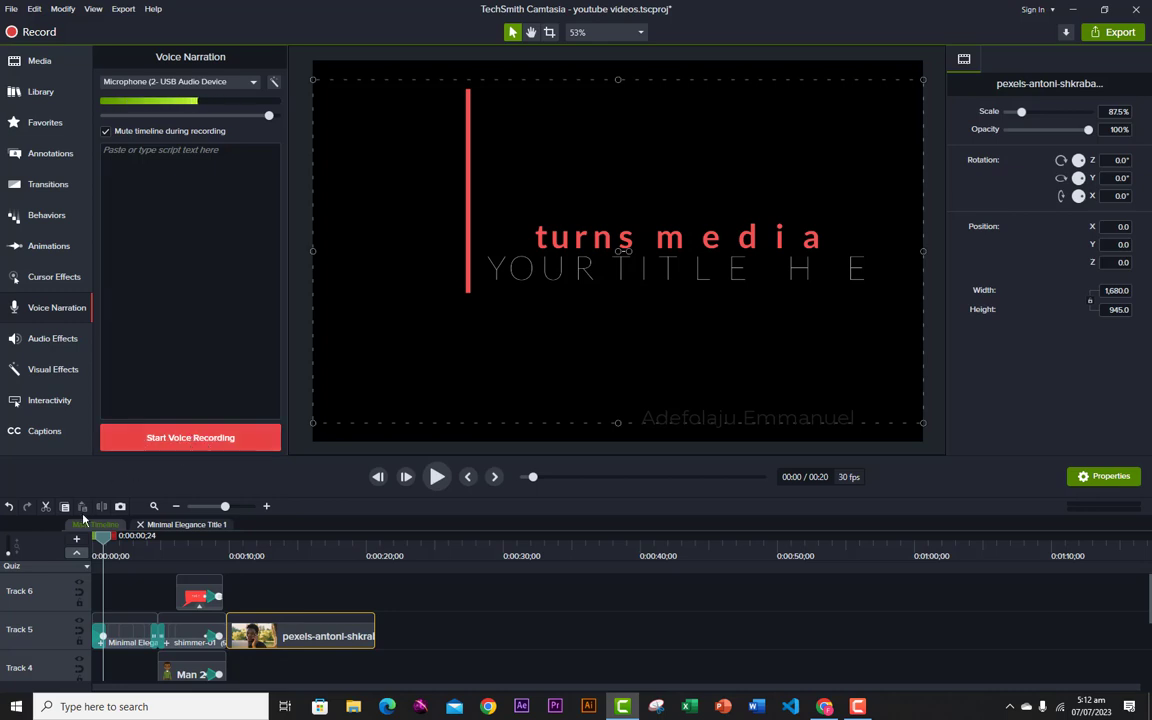
left_click_drag(104, 543, 158, 560)
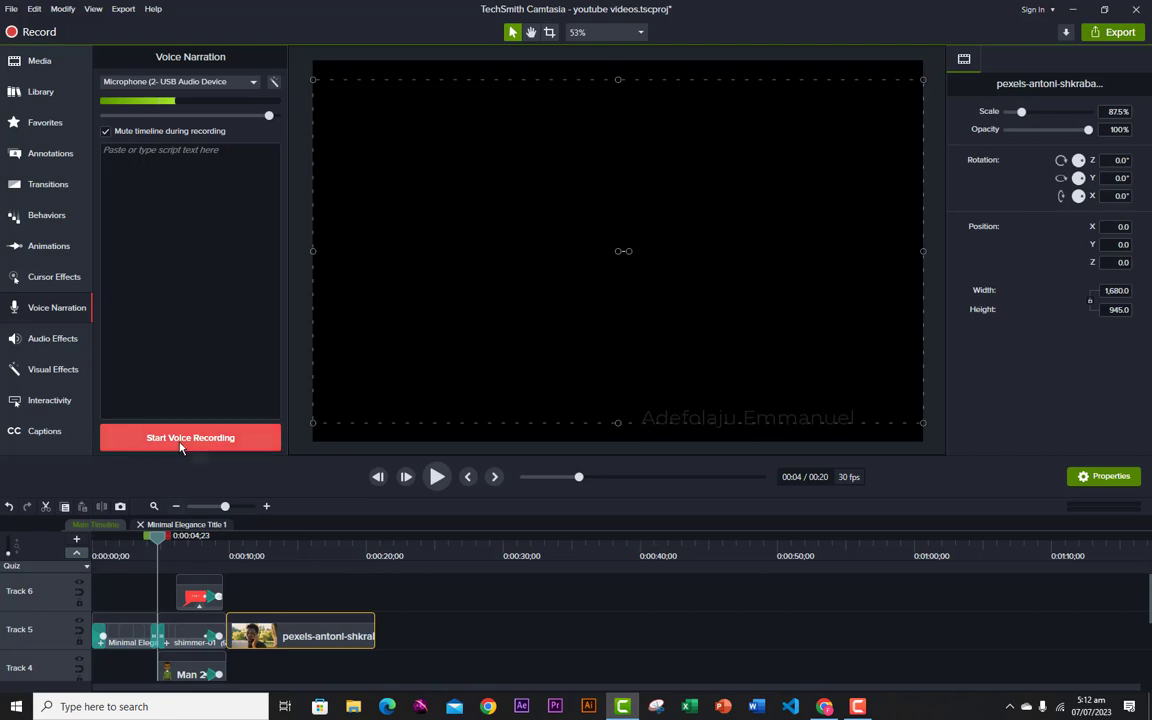
left_click(183, 440)
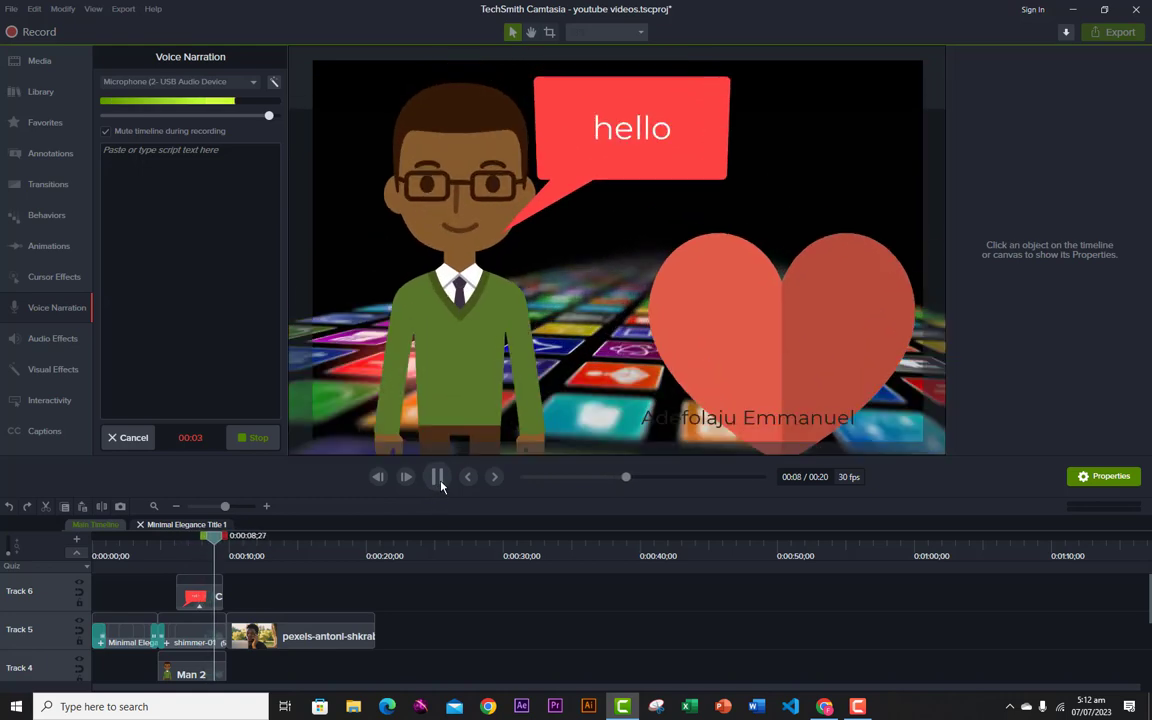
left_click(440, 480)
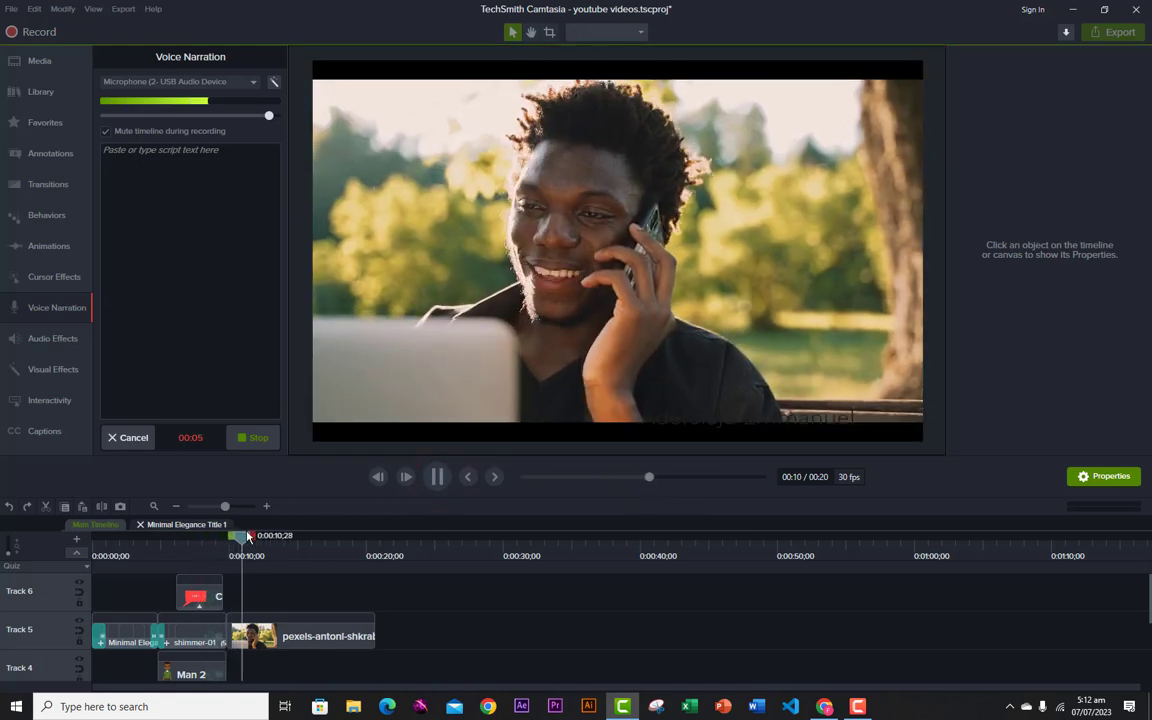
left_click(247, 538)
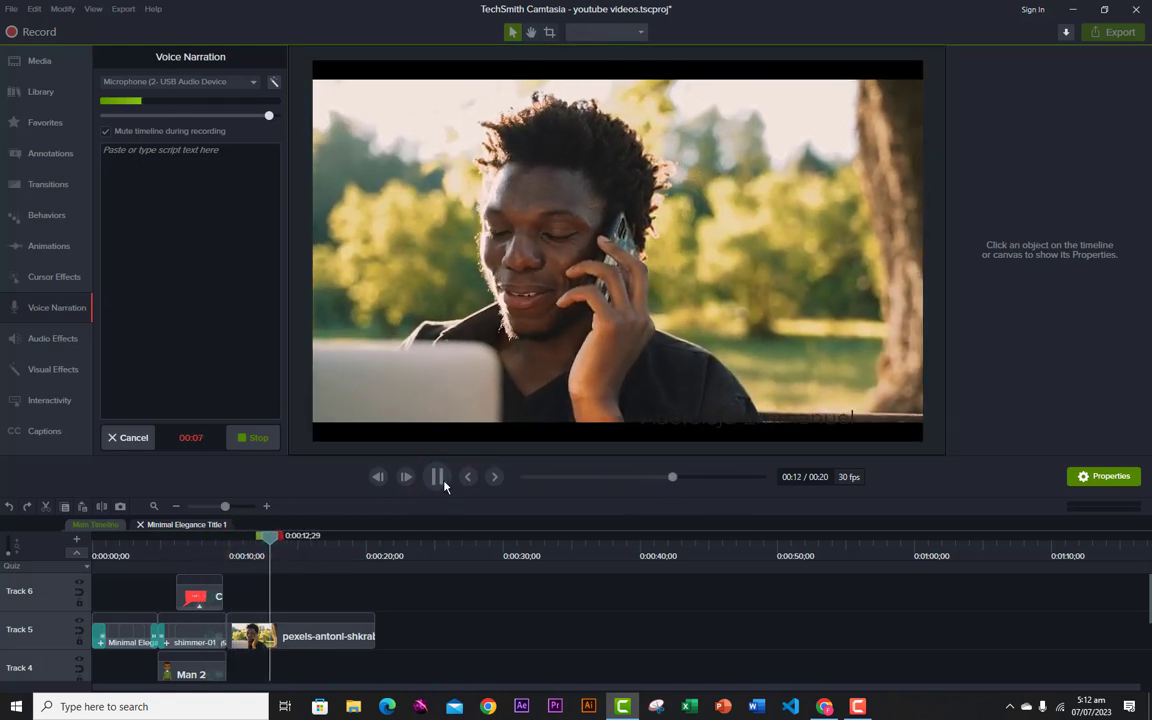
left_click(437, 476)
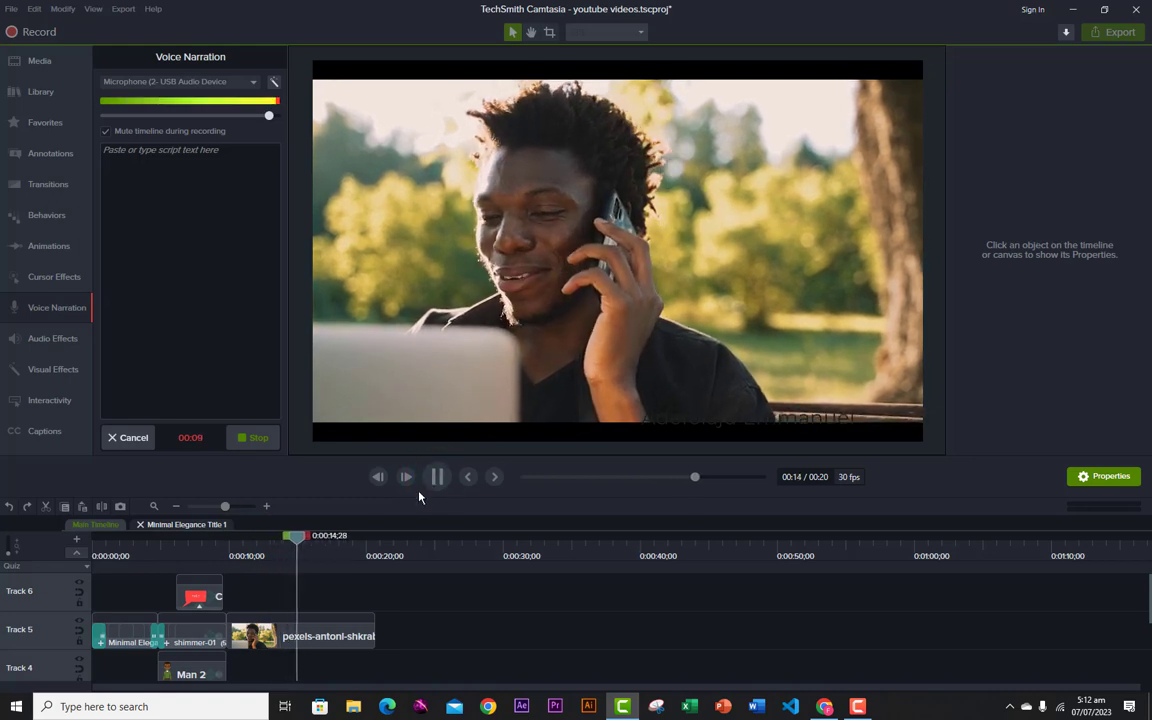
Stop the voice recording and save the narration as an m4a file named 1.
left_click(253, 439)
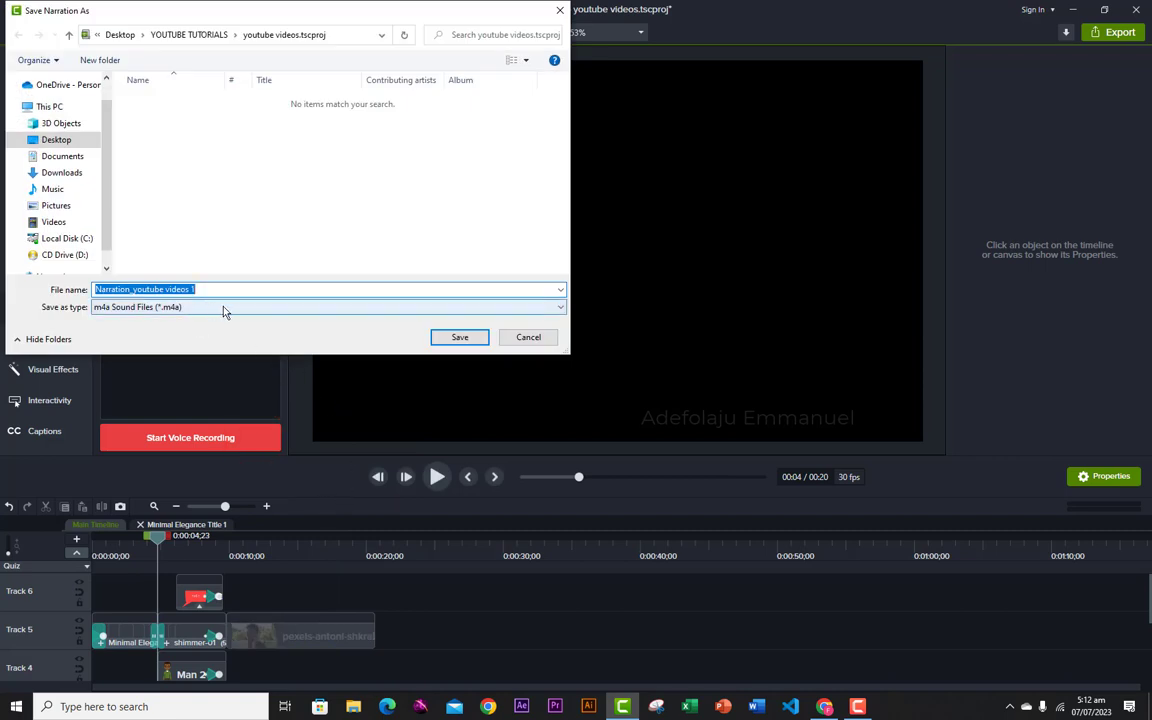
type("1")
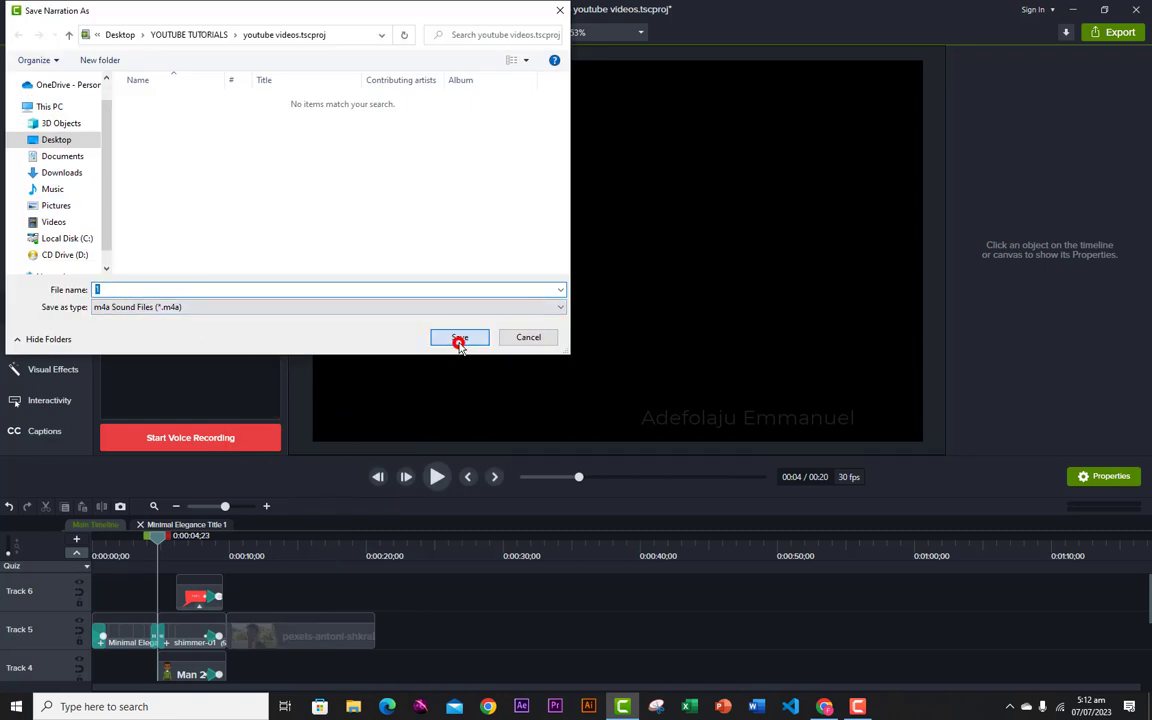
left_click(459, 340)
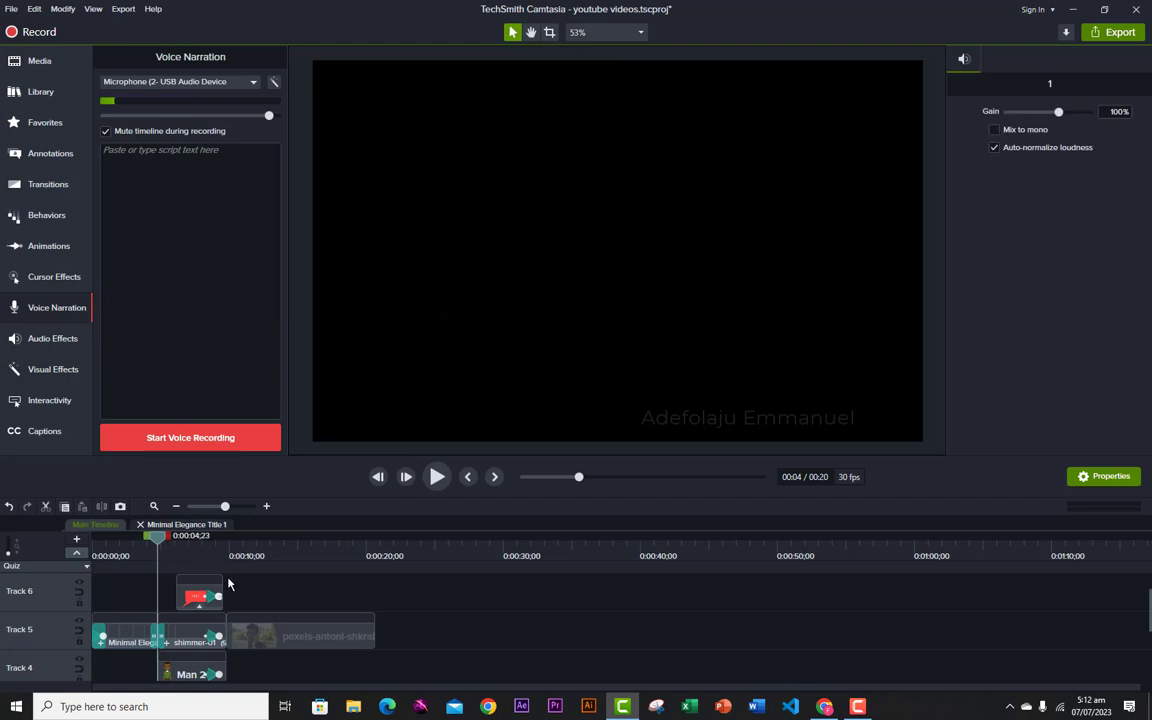
Locate the narration clip on Track 7, play it back from 0:00:04;21, and return the playhead to the start.
scroll(246, 602, "down", 3)
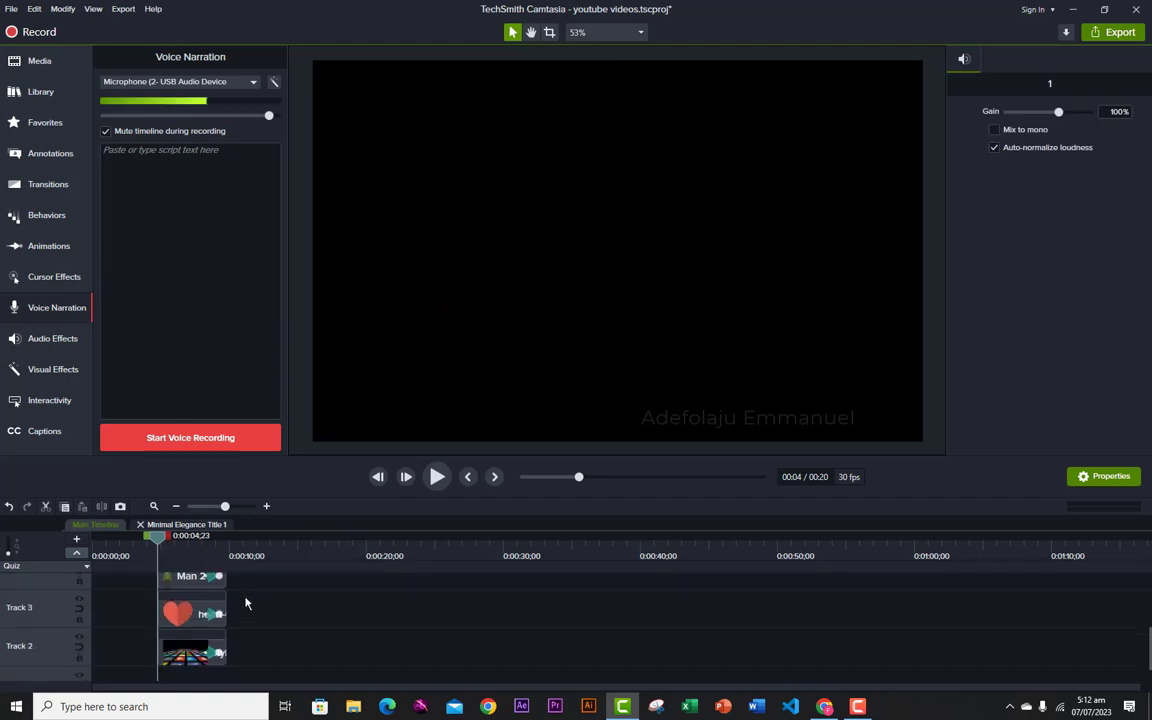
scroll(246, 602, "up", 3)
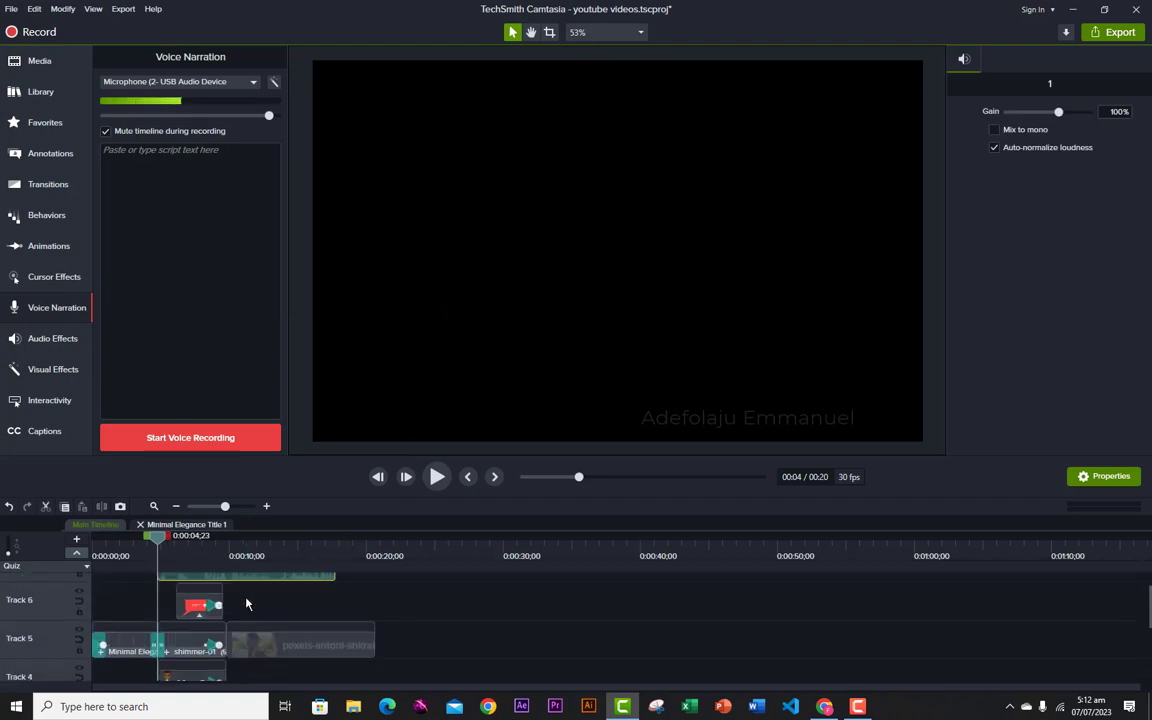
scroll(246, 603, "up", 1)
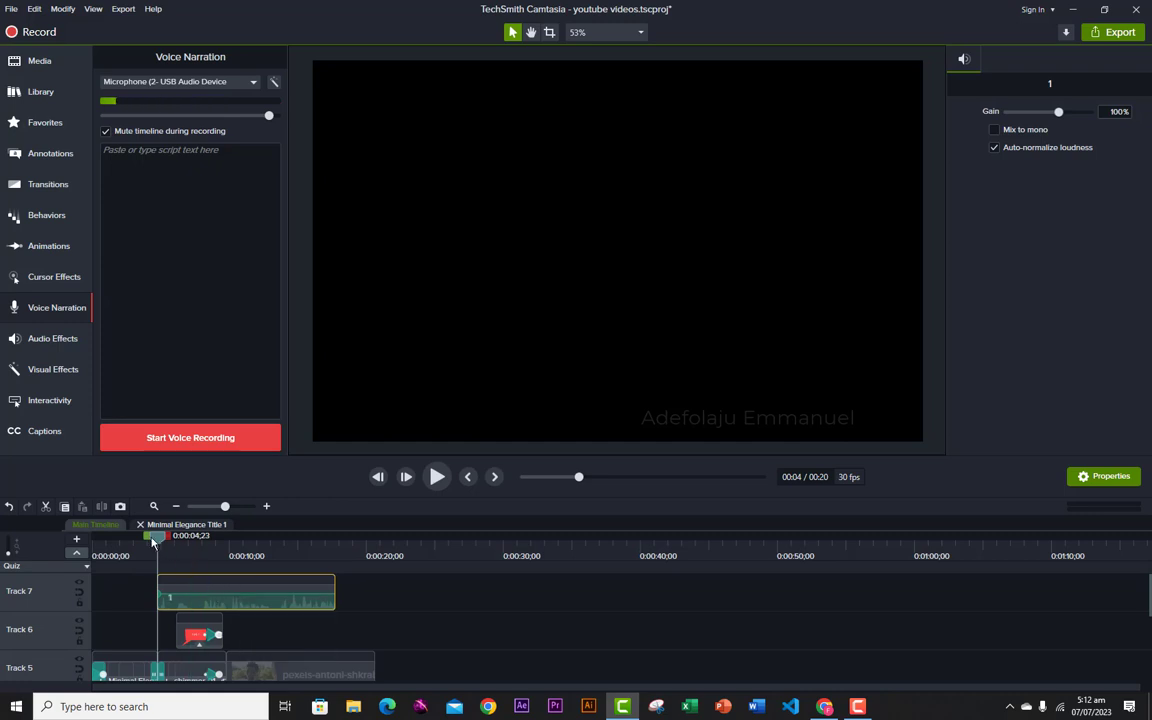
mouse_move(157, 540)
left_mouse_down()
mouse_move(110, 540)
mouse_move(157, 545)
left_mouse_up()
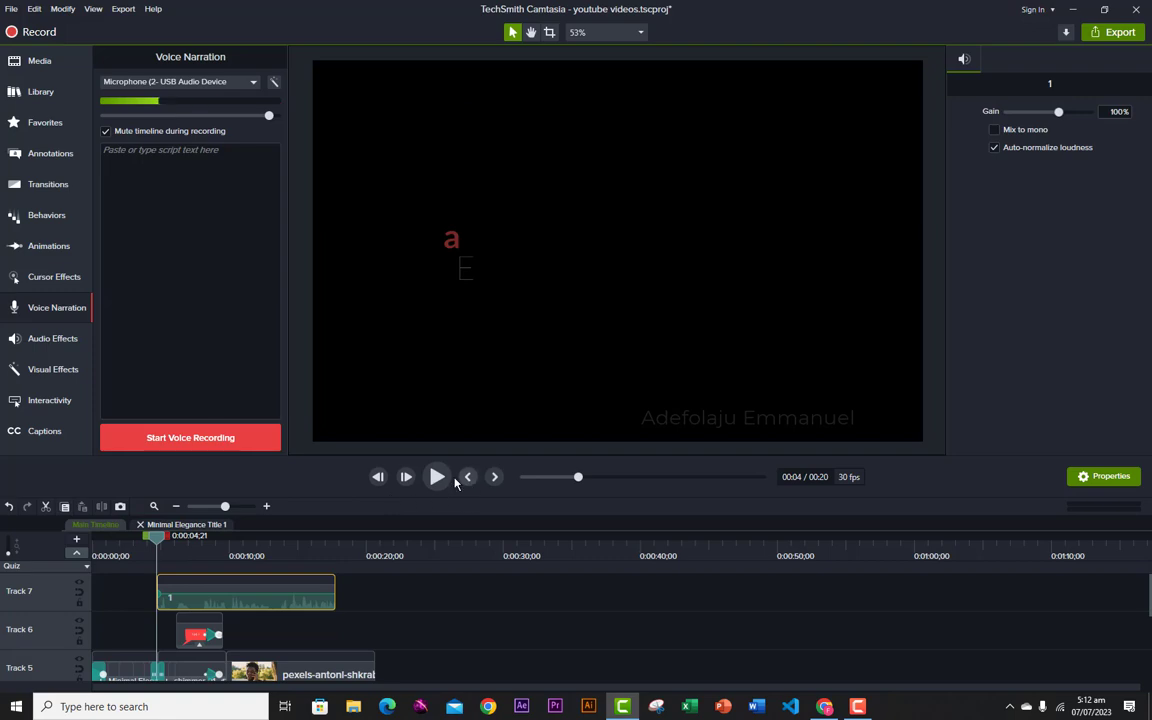
left_click(437, 476)
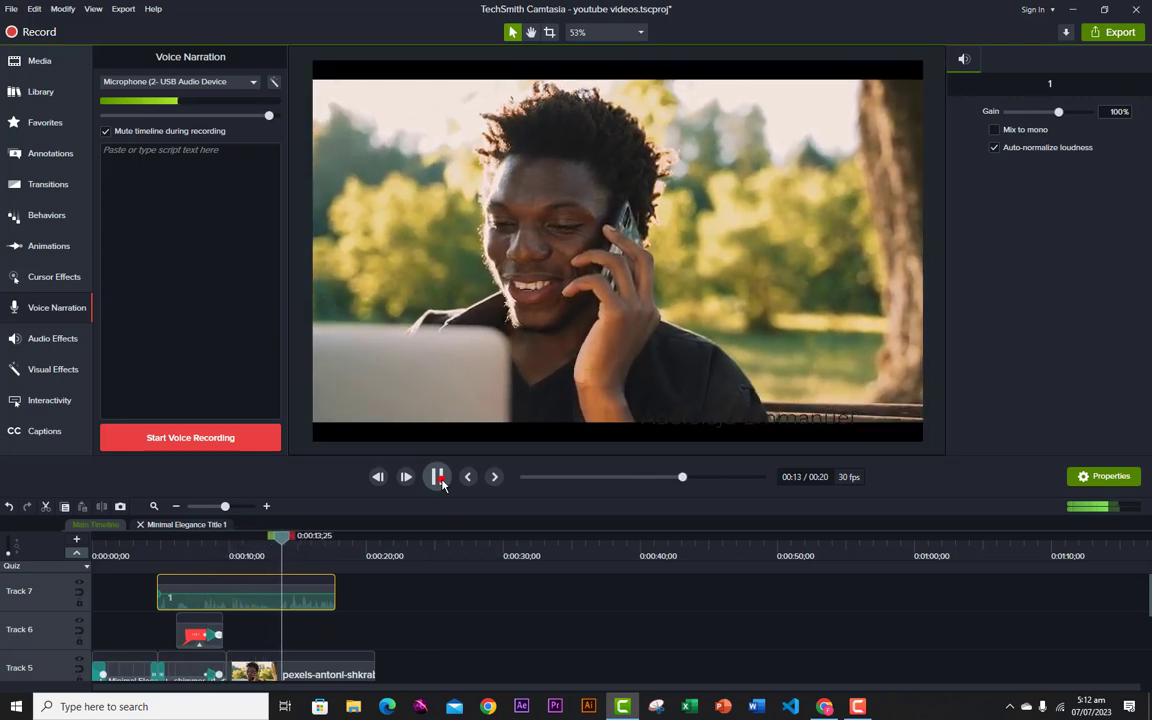
left_click(439, 478)
left_click_drag(285, 545, 92, 566)
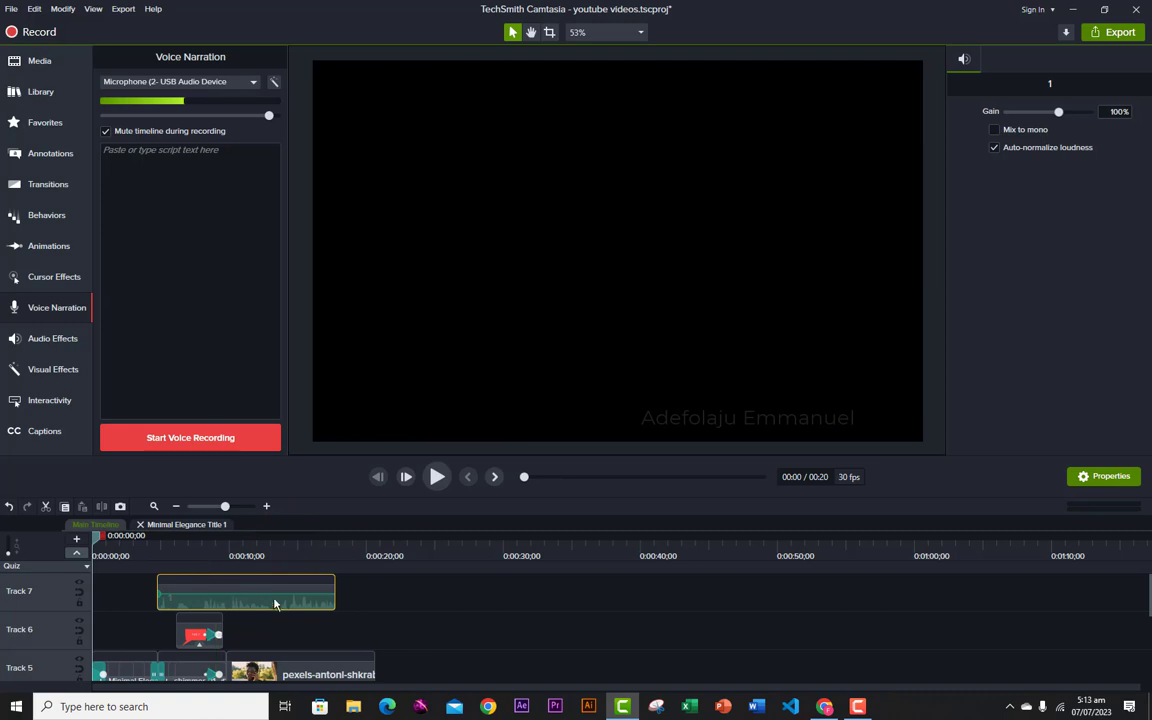
Apply Audio Compression to the narration clip on Track 7 and raise its volume level.
left_click(42, 339)
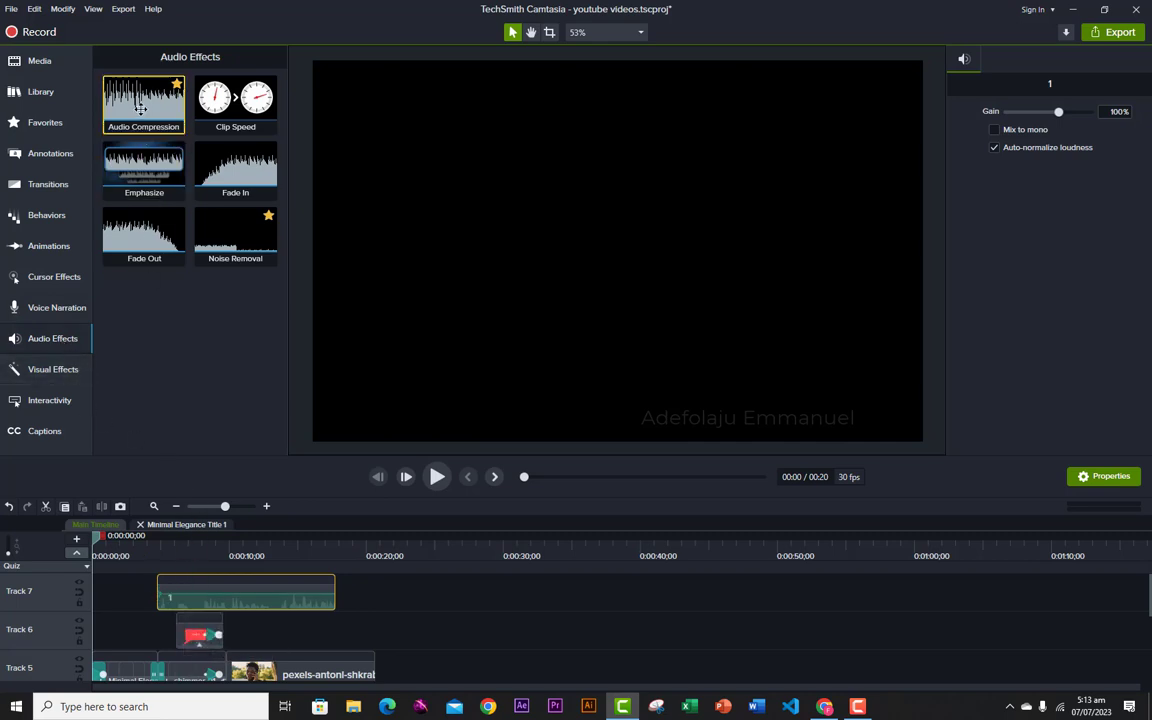
left_click_drag(140, 106, 228, 599)
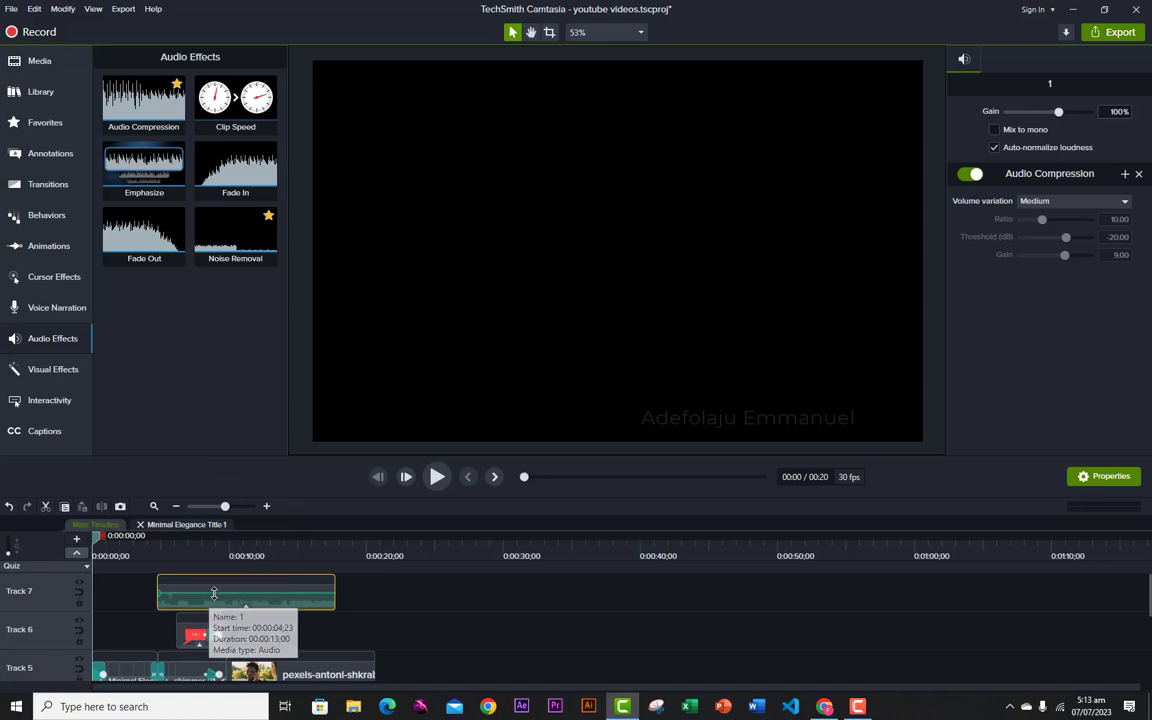
left_click_drag(215, 603, 215, 588)
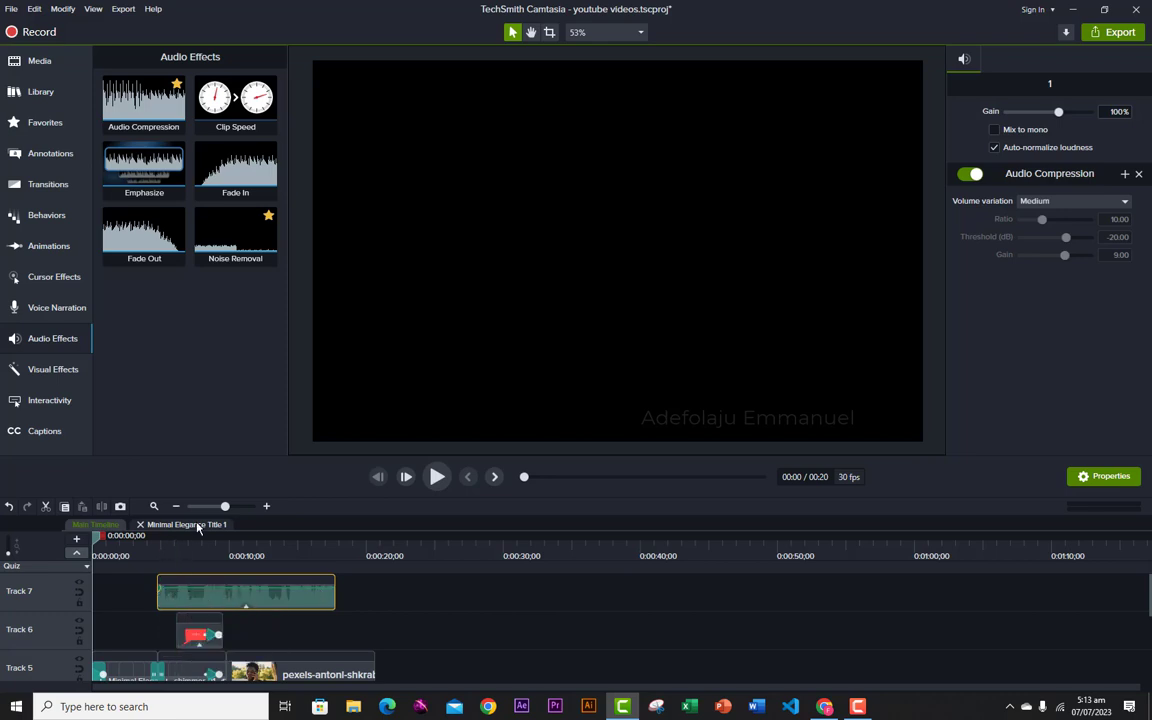
Apply Noise Removal to the narration clip and move the clip to the start of the timeline.
left_click_drag(232, 232, 243, 600)
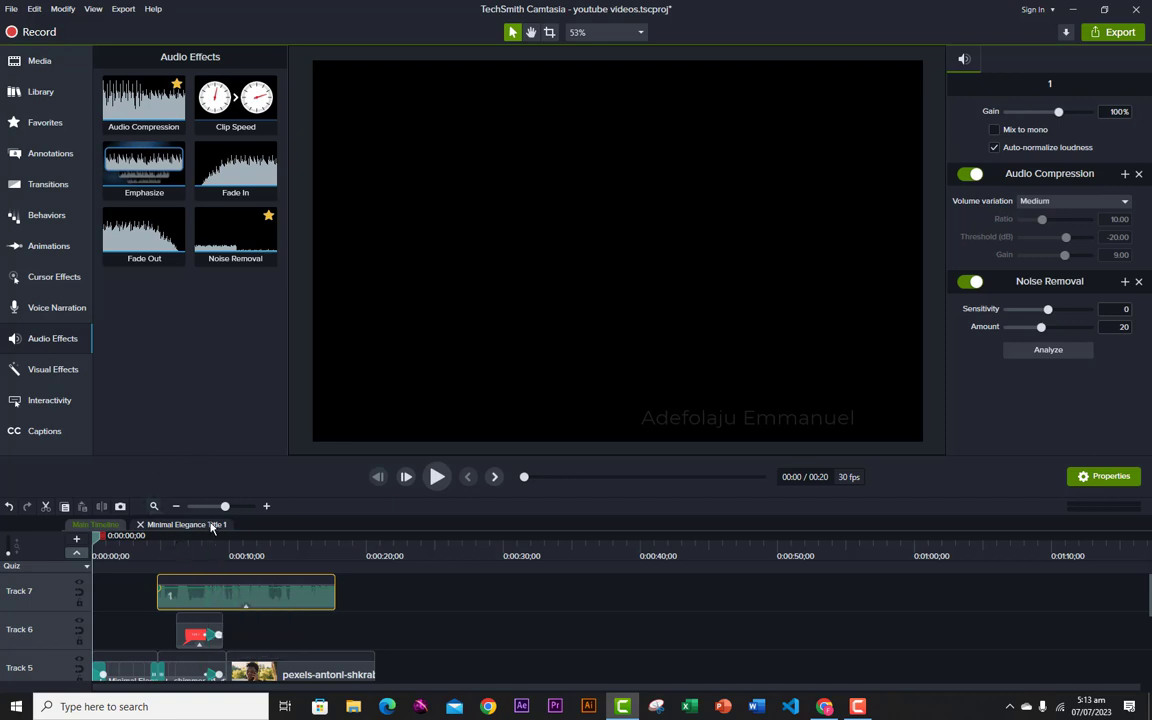
left_click_drag(215, 597, 147, 598)
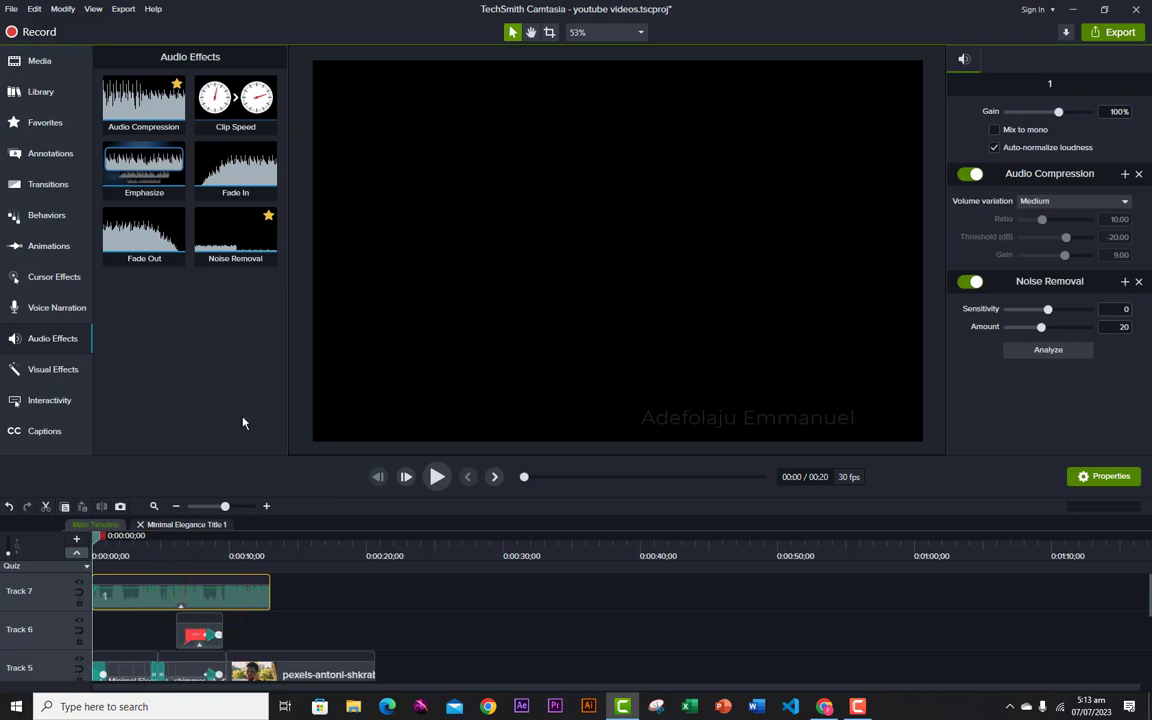
Bring up the visual effects and trim the end of the narration clip to 0:00:09;26, where the pexels video begins.
left_click(50, 369)
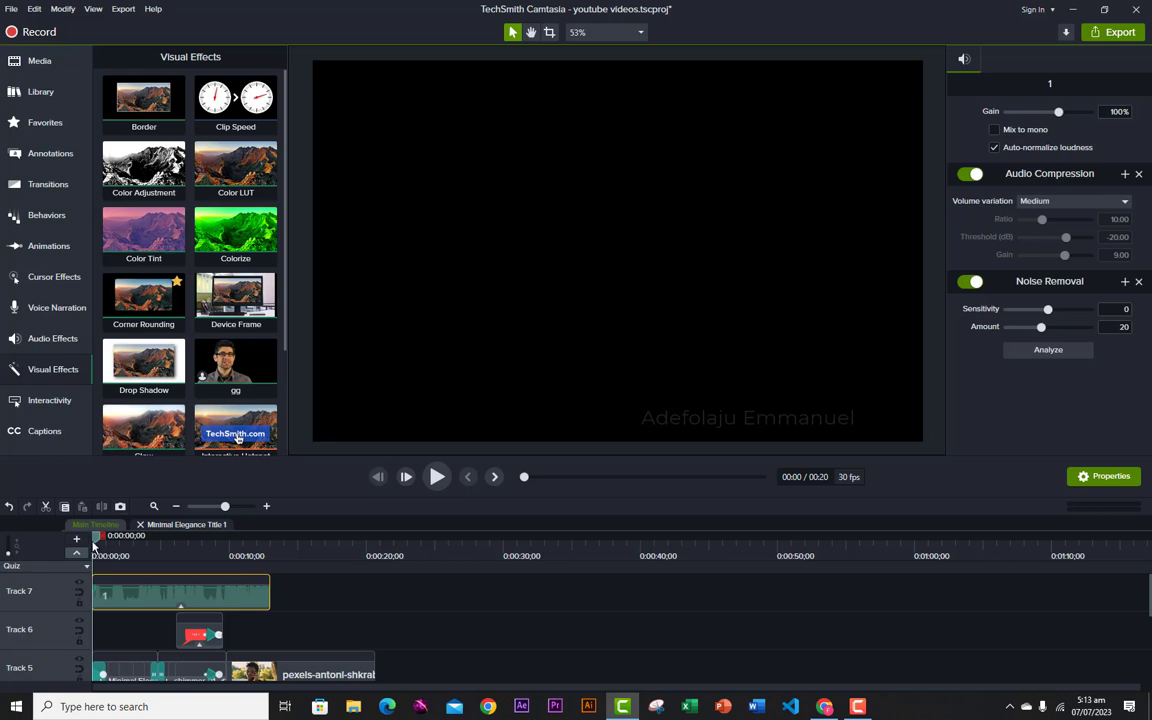
left_click_drag(96, 537, 229, 549)
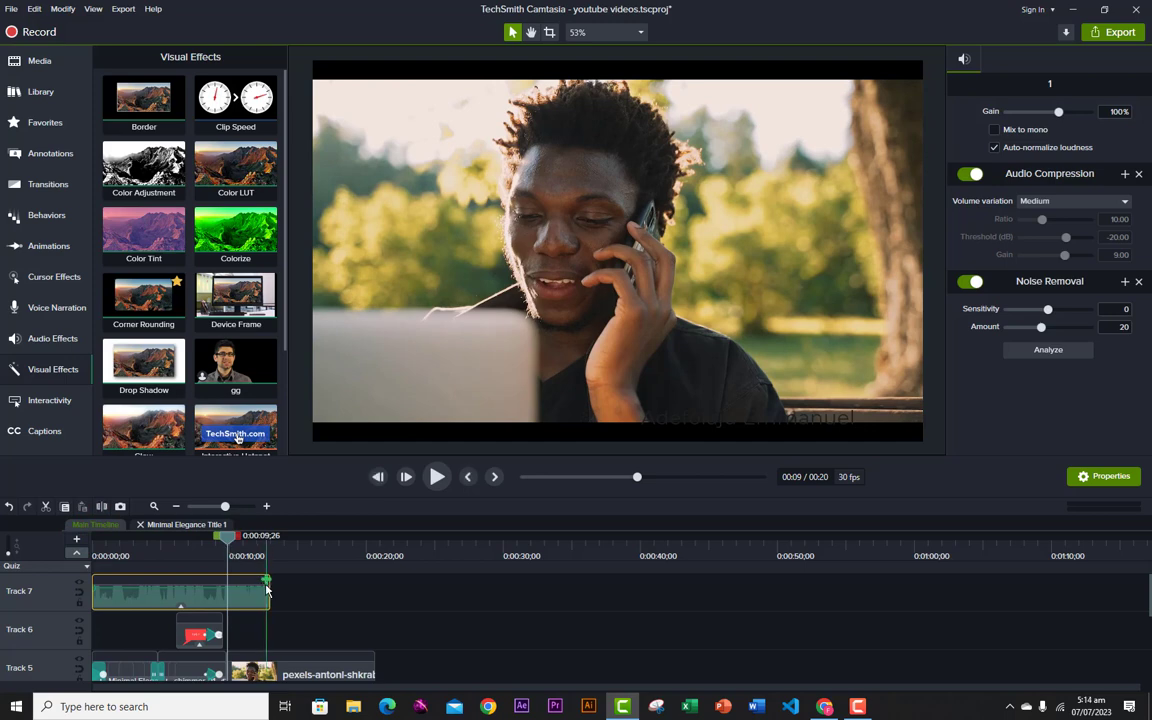
left_click_drag(268, 594, 227, 594)
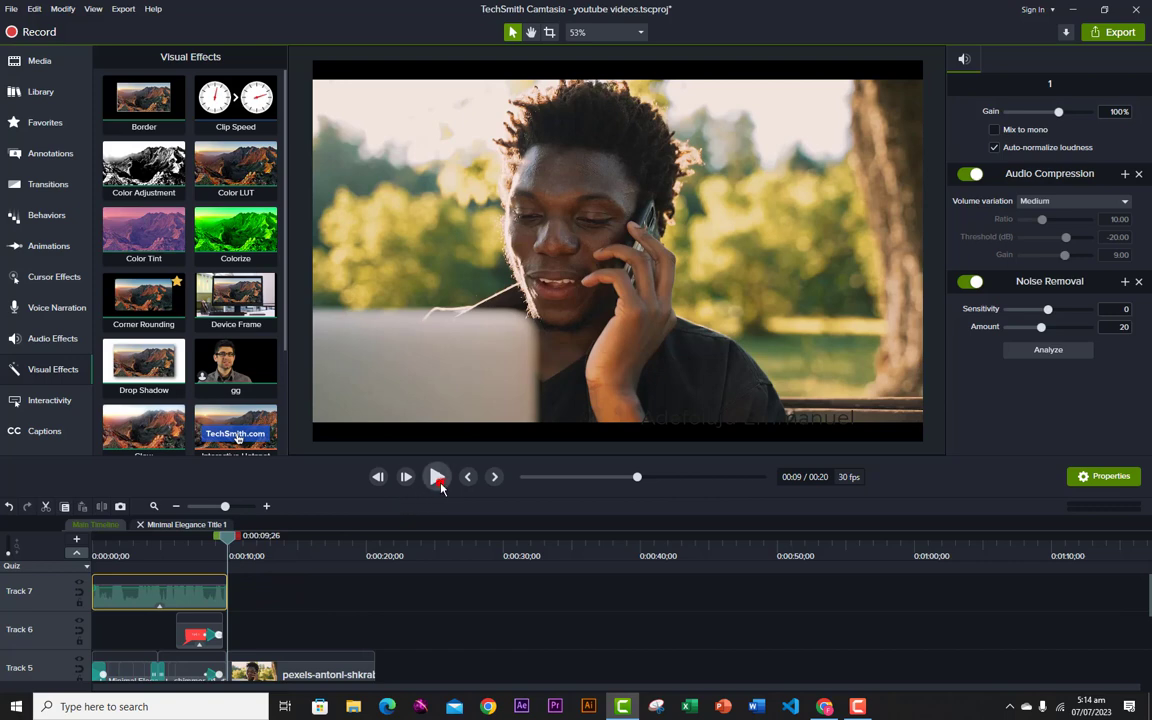
Preview the pexels video from 0:00:09;26 and move the playhead back to 0:00:08;22.
left_click(439, 482)
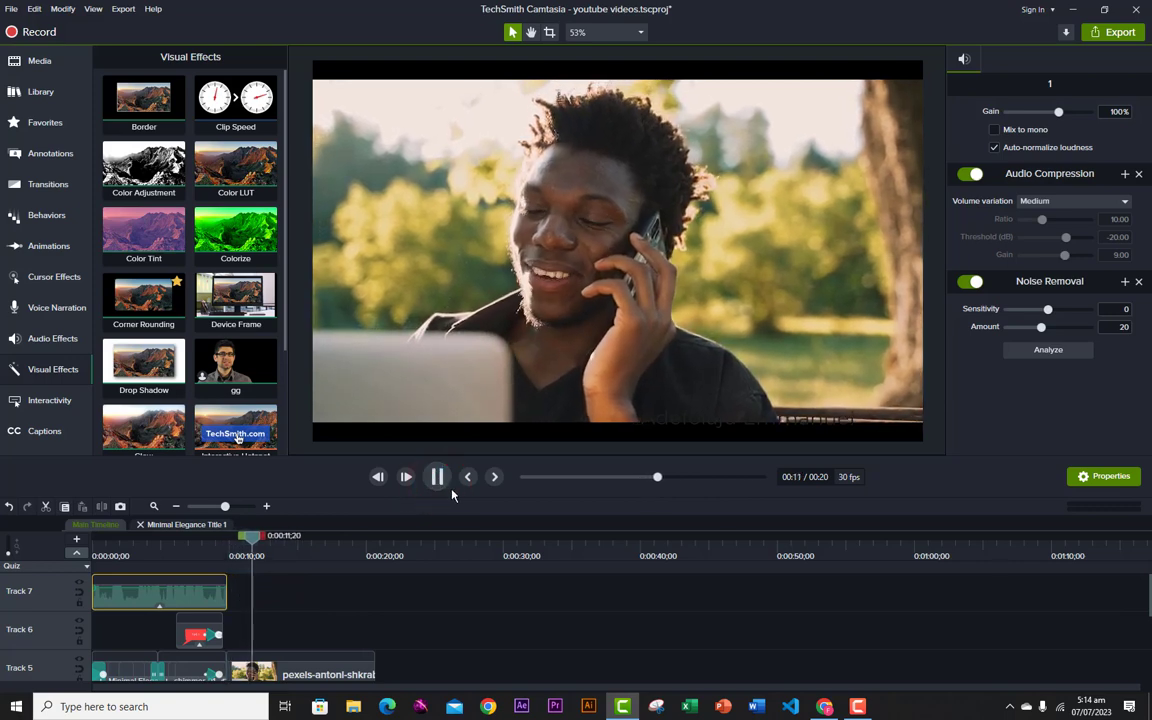
left_click(440, 480)
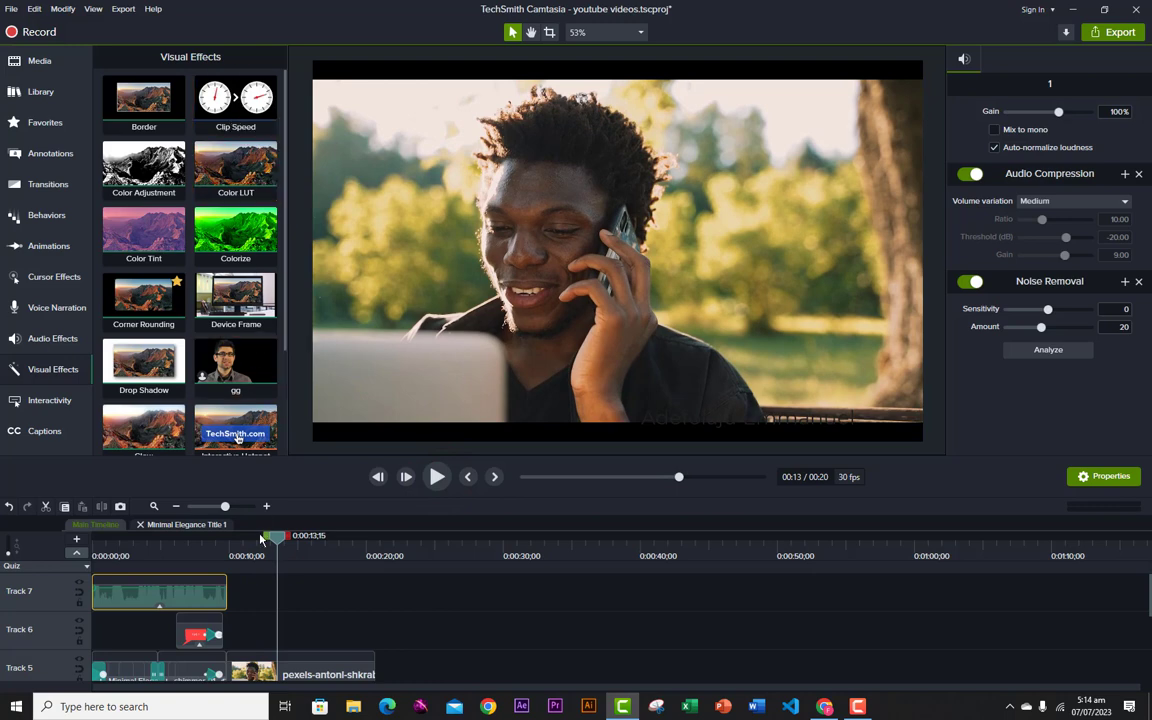
left_click_drag(278, 540, 211, 540)
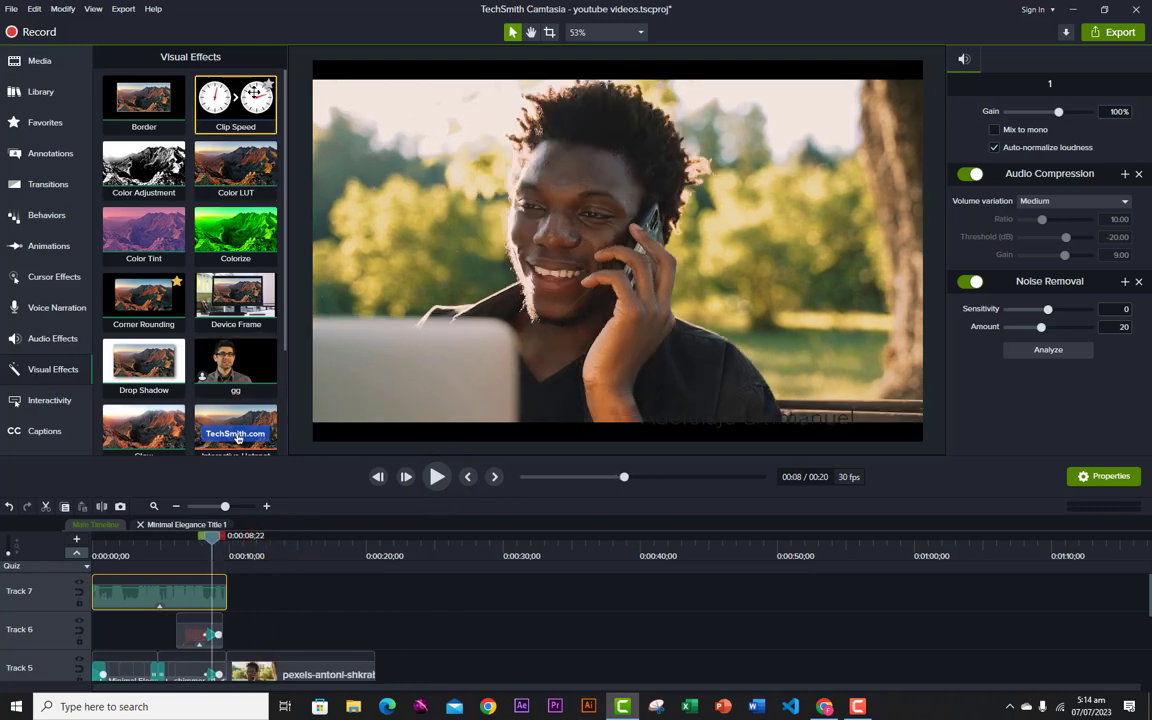
Apply the Clip Speed effect to the pexels video on Track 5 and set its speed to 4.01x.
left_click_drag(234, 100, 282, 681)
scroll(330, 640, "down", 3)
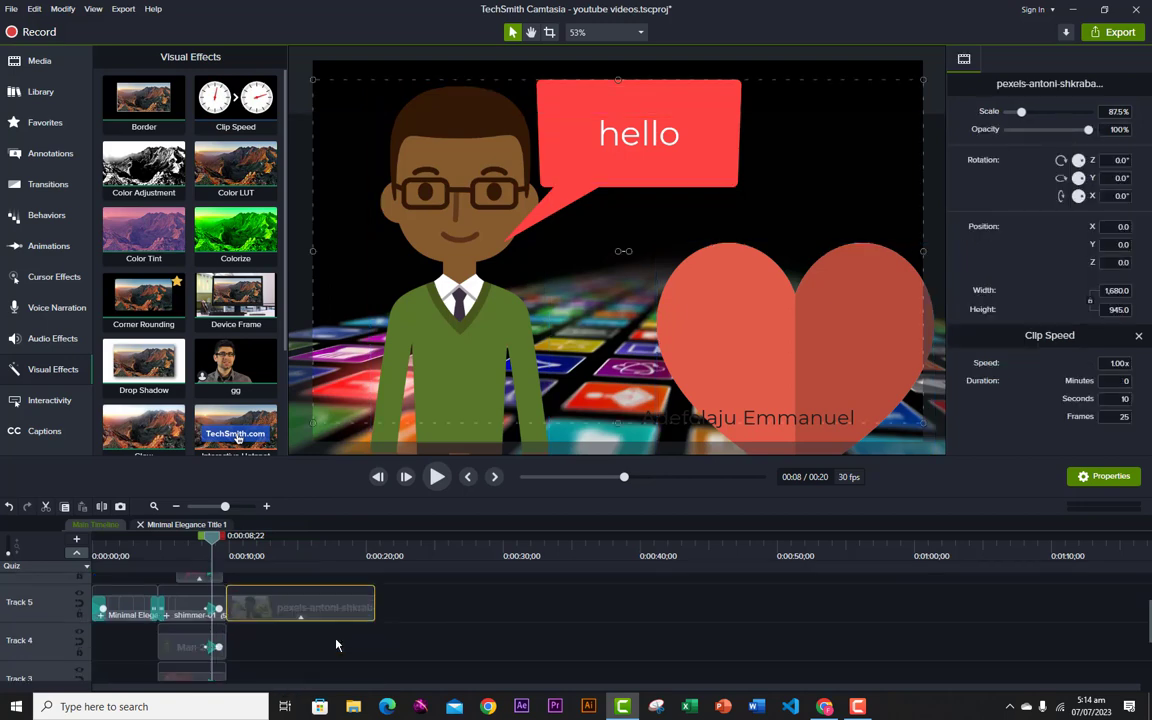
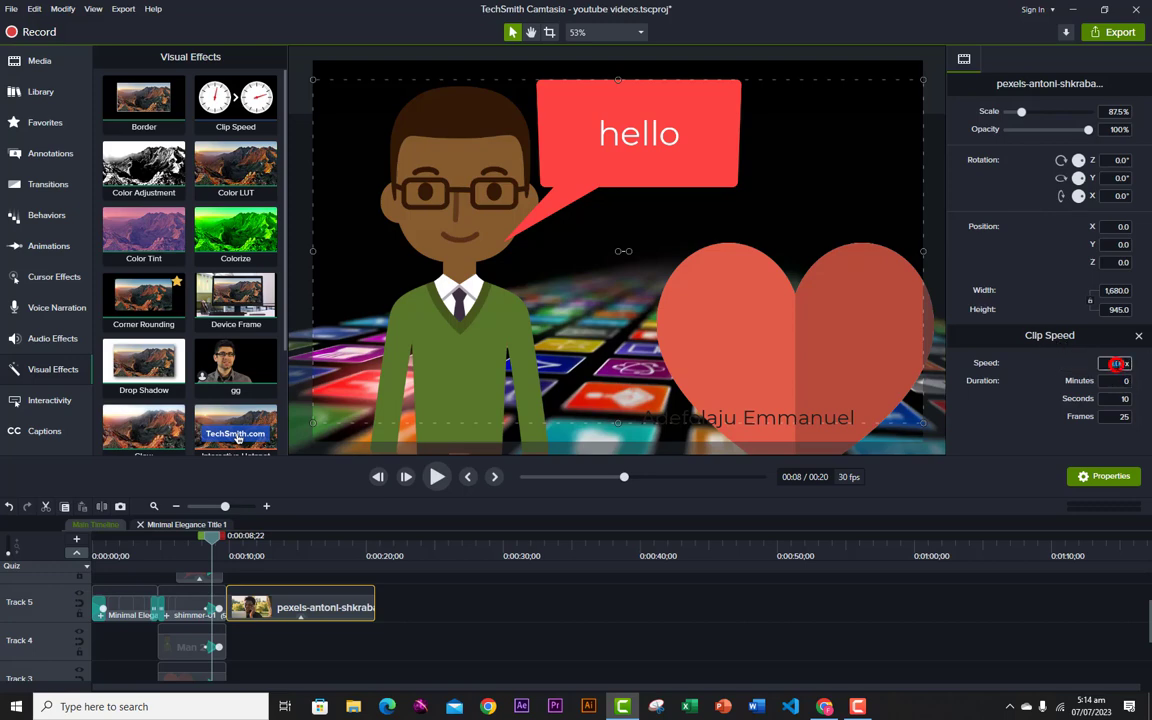
left_click(1116, 365)
key("Return")
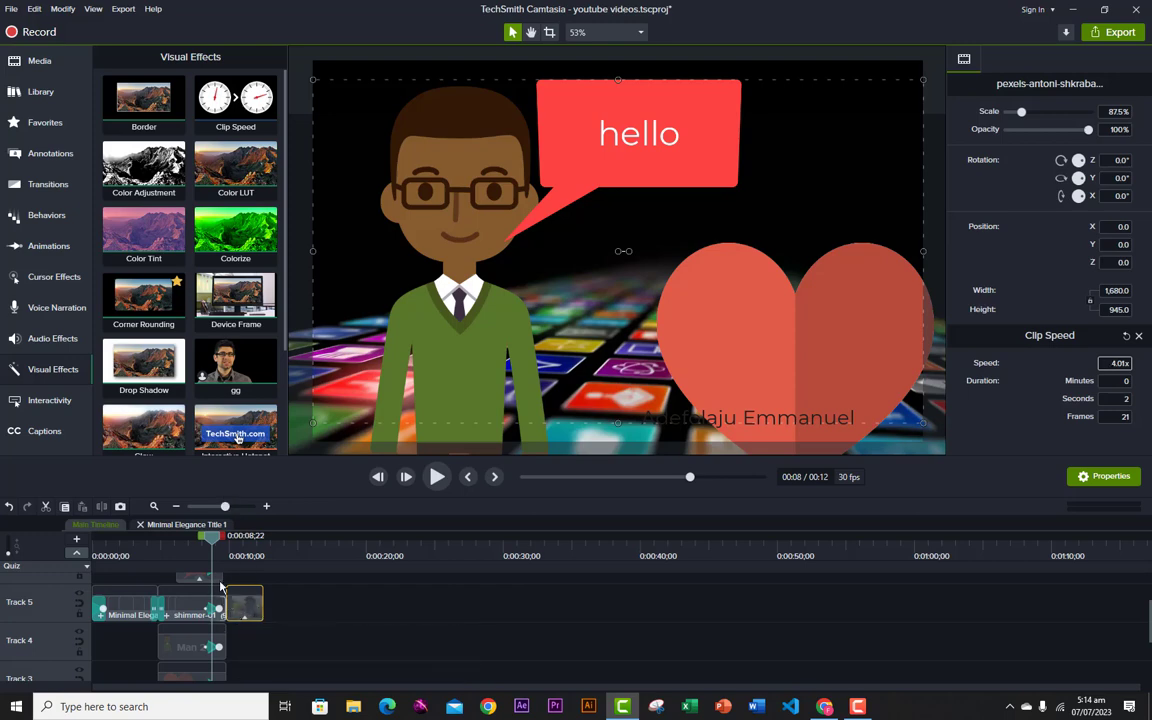
Preview the sped-up pexels video and move the playhead to 0:00:10;20.
left_click_drag(214, 542, 225, 542)
left_click(434, 477)
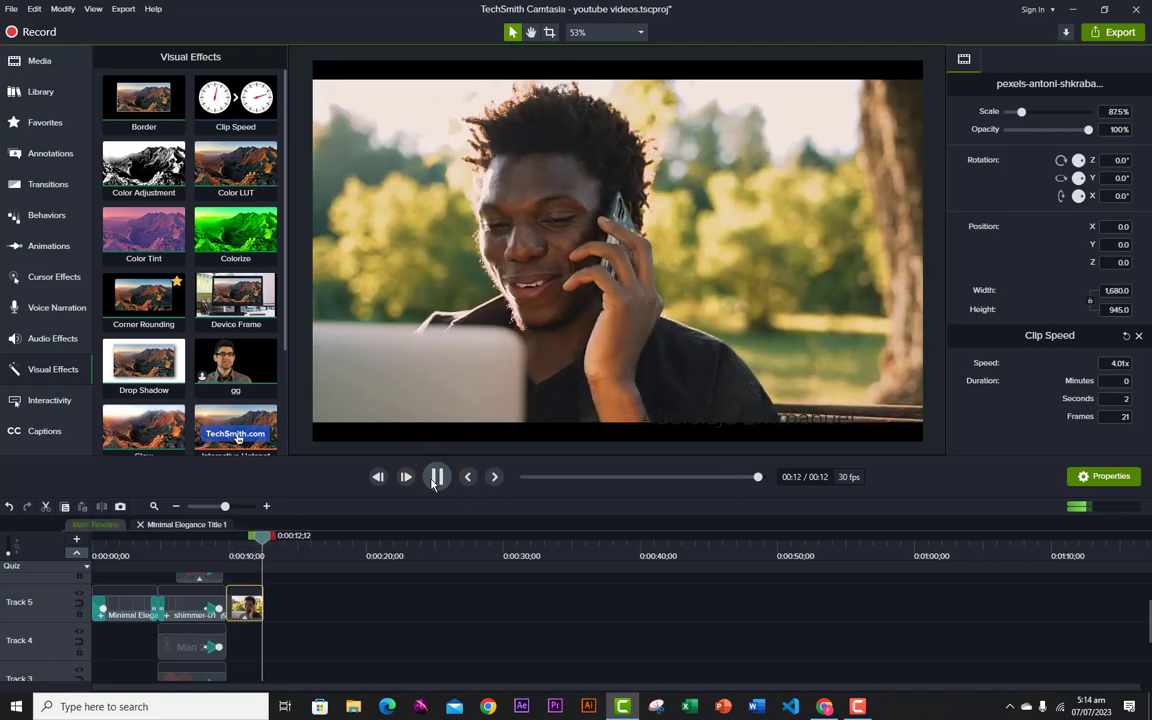
left_click(434, 478)
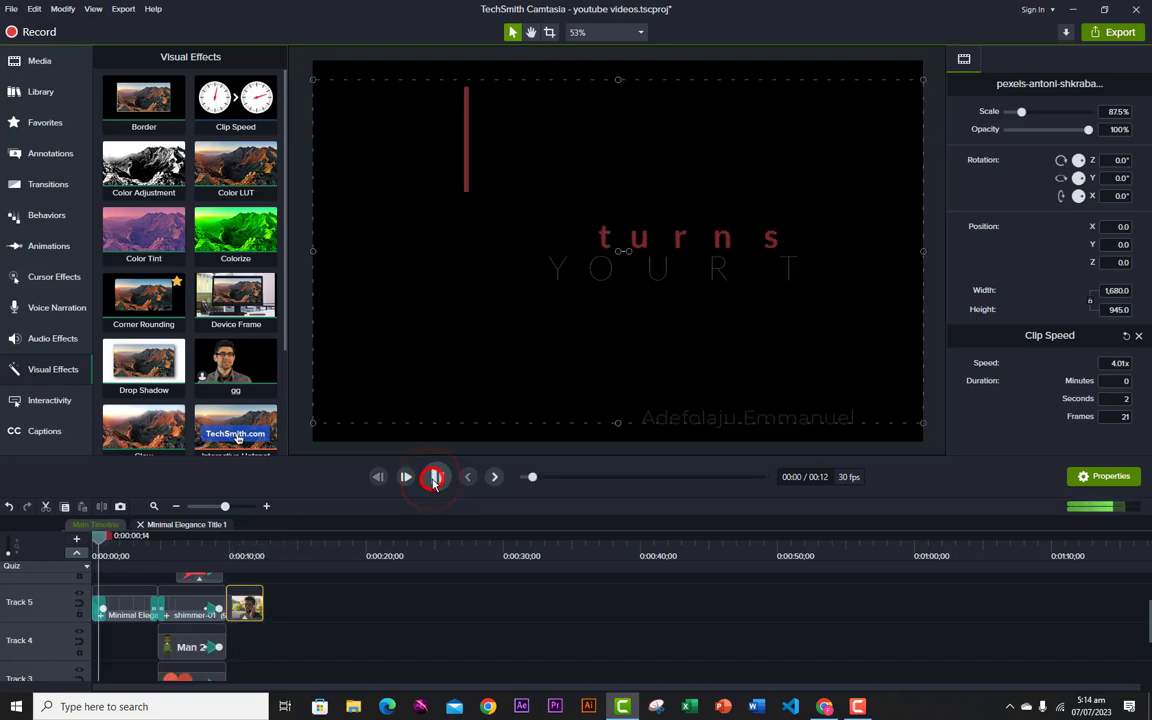
left_click(434, 478)
left_click_drag(115, 548, 236, 565)
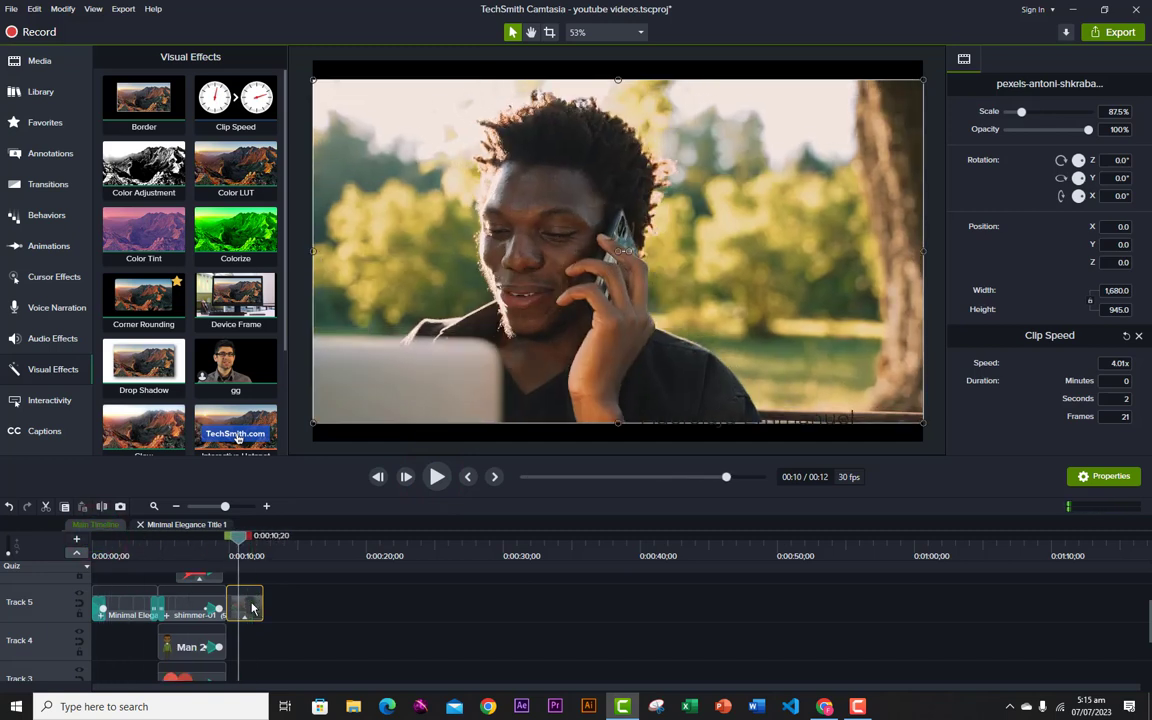
Set the pexels video's clip speed to 1.00x.
left_click(267, 508)
left_click(267, 508)
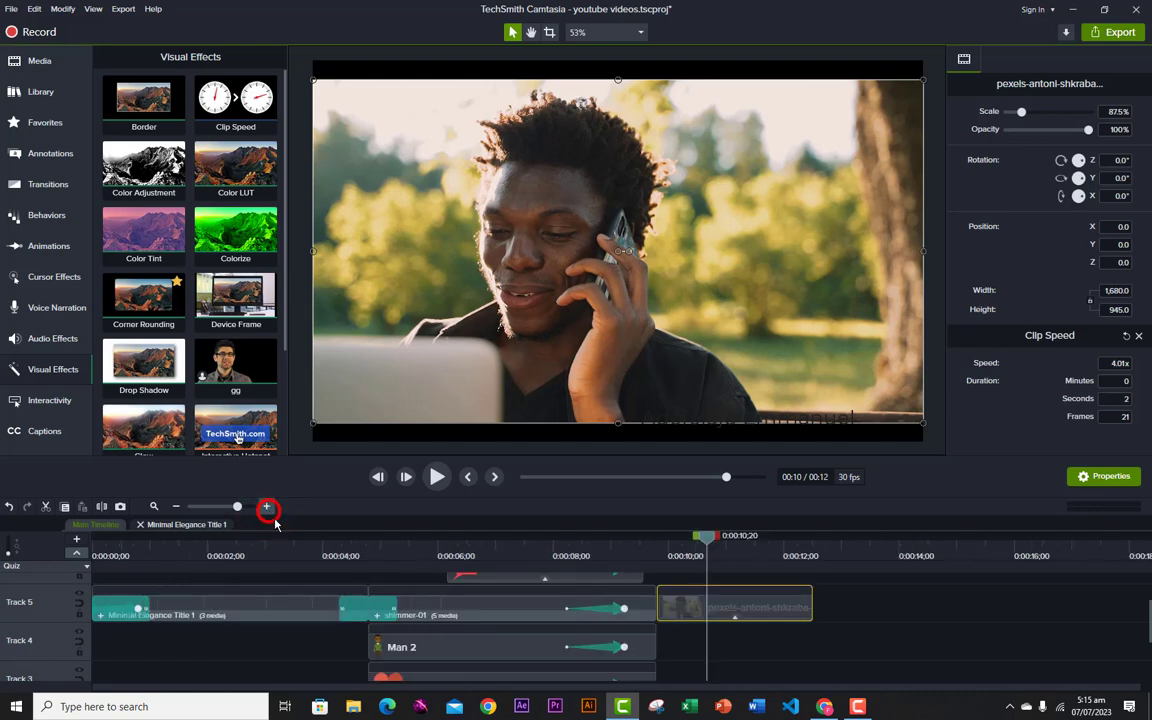
left_click(754, 618)
left_click(1118, 363)
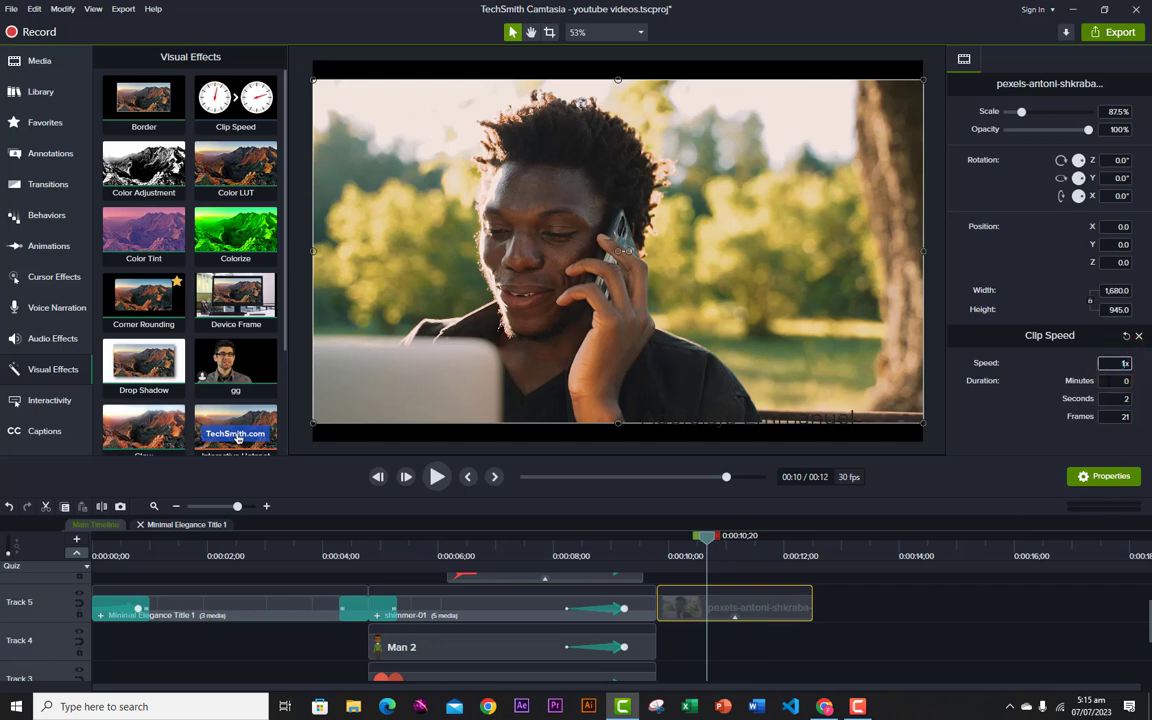
type("1")
key("Return")
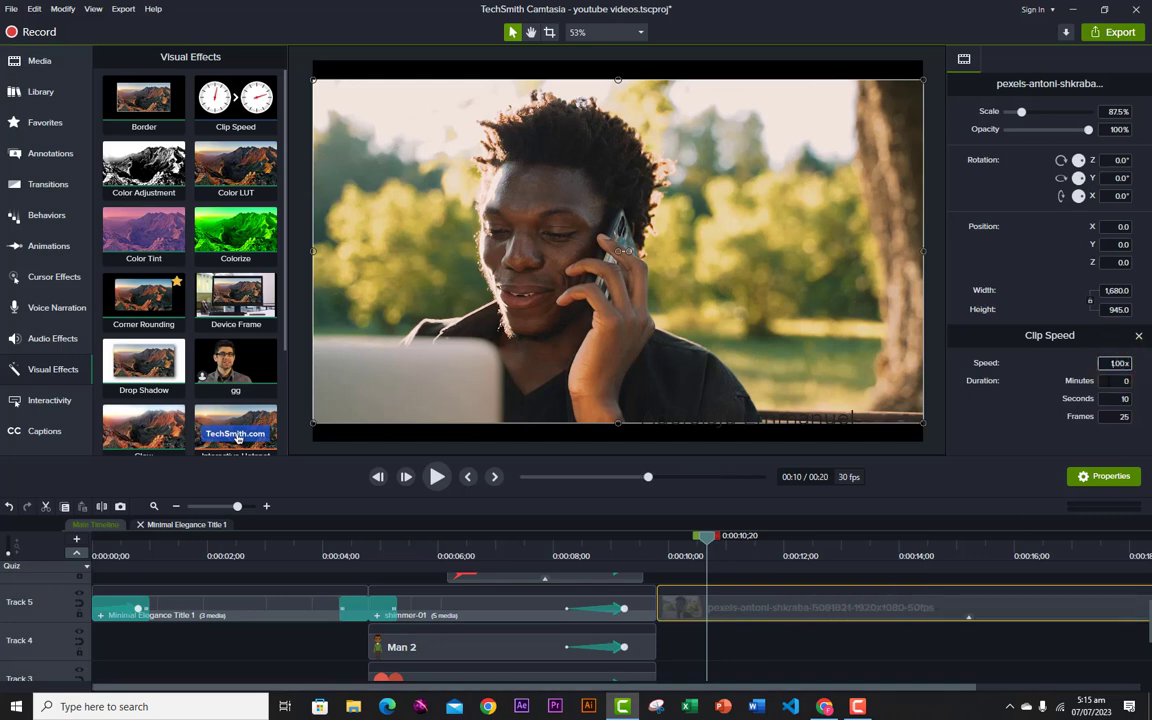
left_click(176, 506)
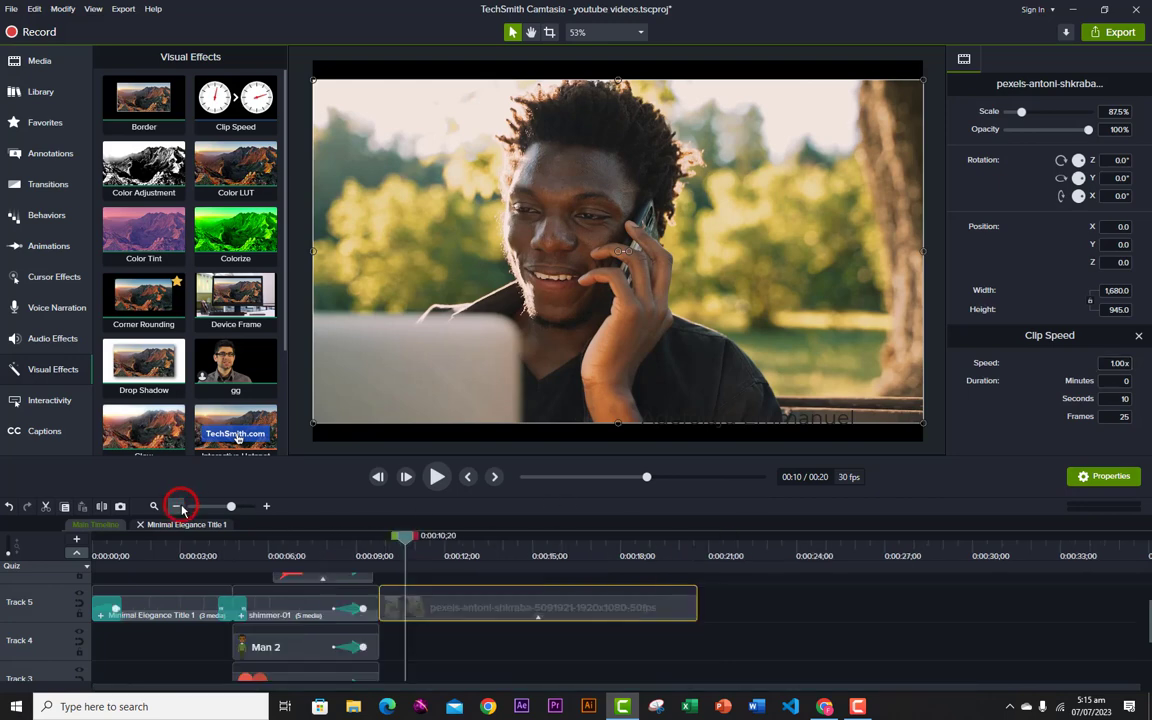
Add a quiz to the pexels video at 0:00:10;20 as selected media.
left_click(40, 400)
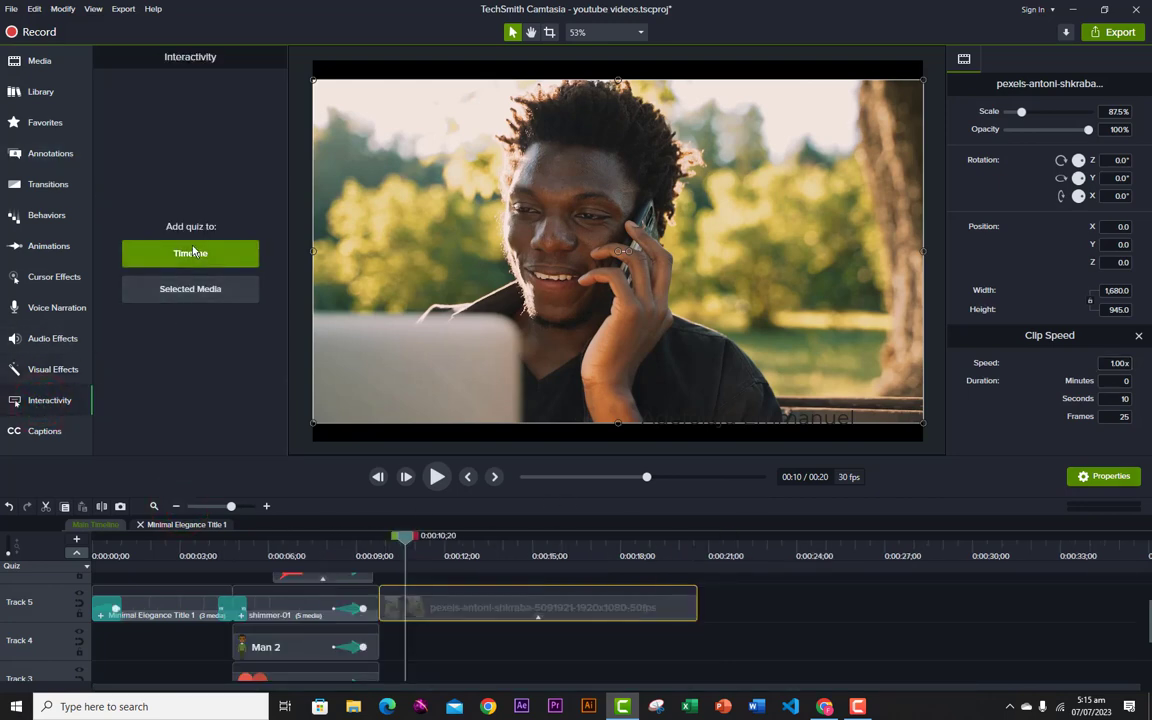
left_click(456, 606)
left_click(182, 300)
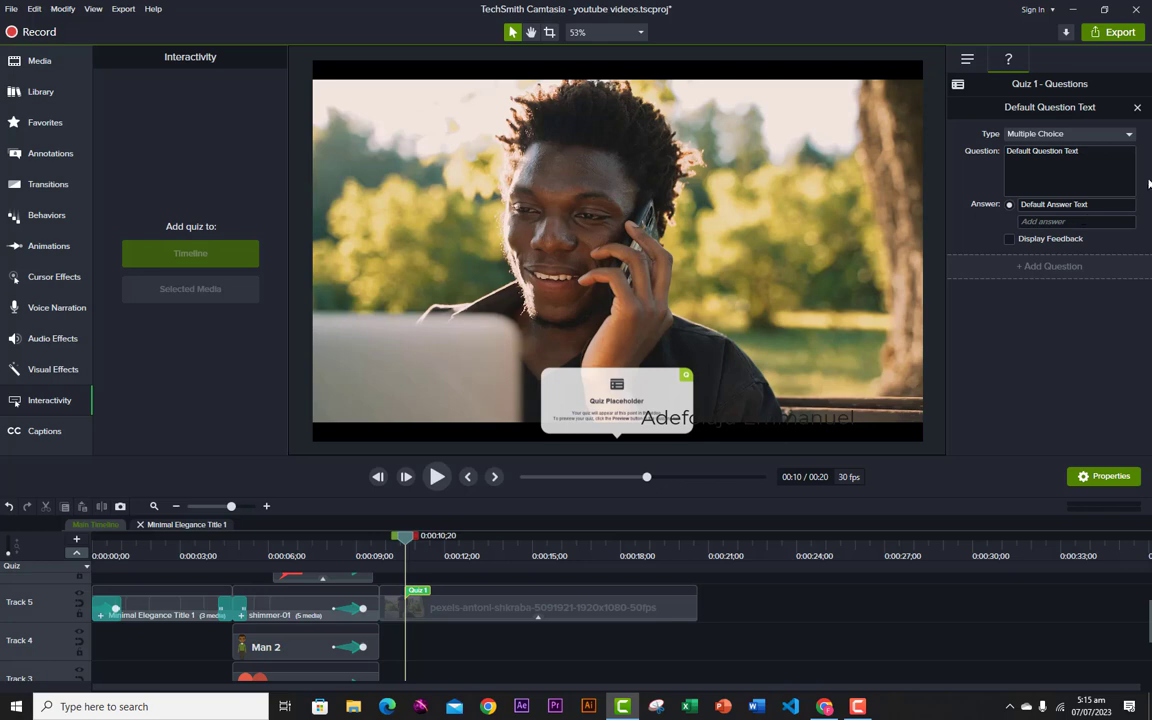
Bring up the captions tools and return to the imported project media.
left_click(44, 431)
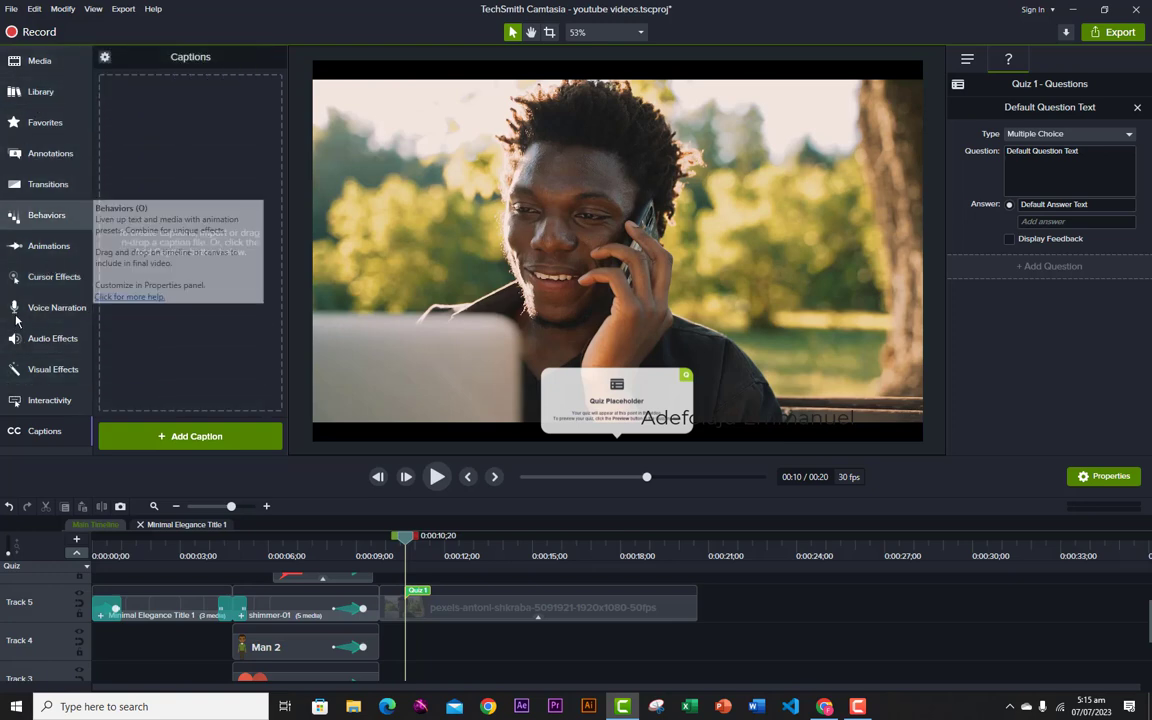
left_click(40, 61)
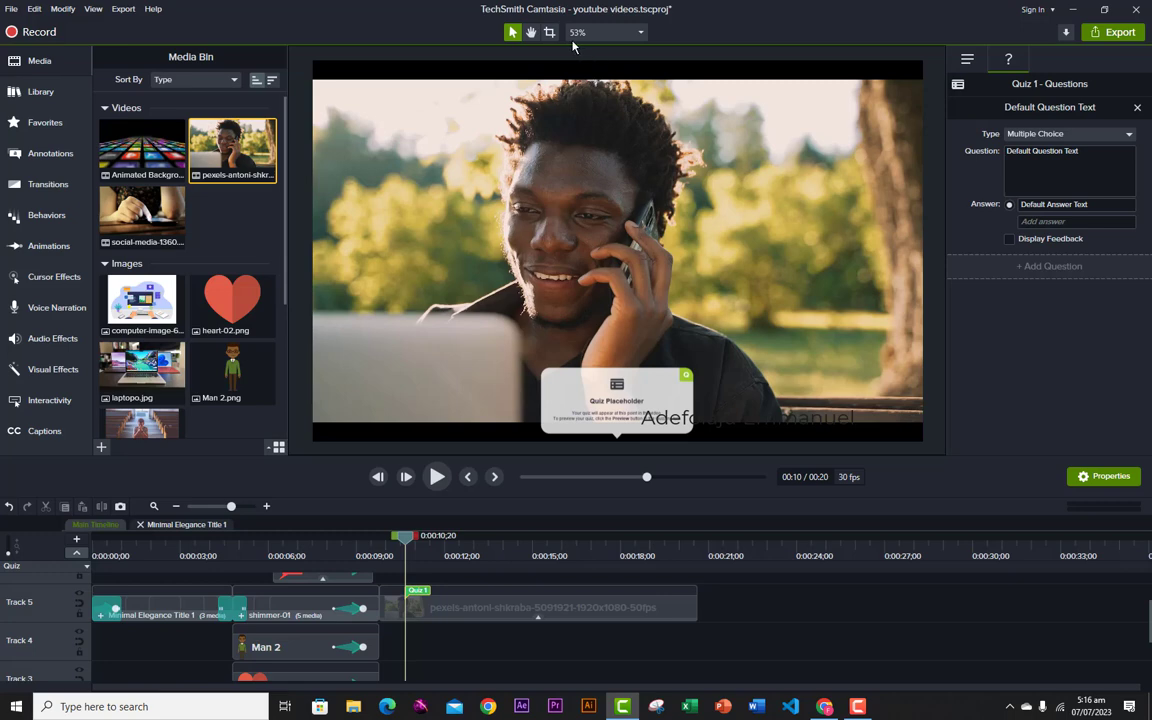
Bring up the project settings and examine the available canvas dimension presets.
left_click(640, 36)
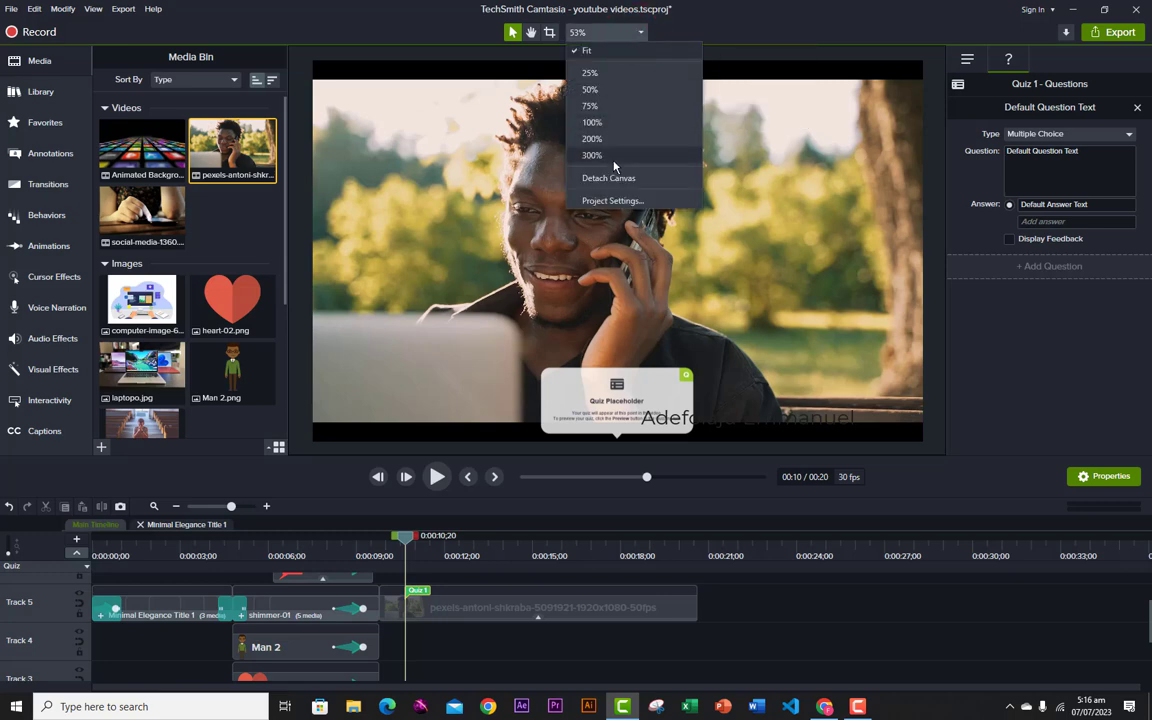
left_click(613, 202)
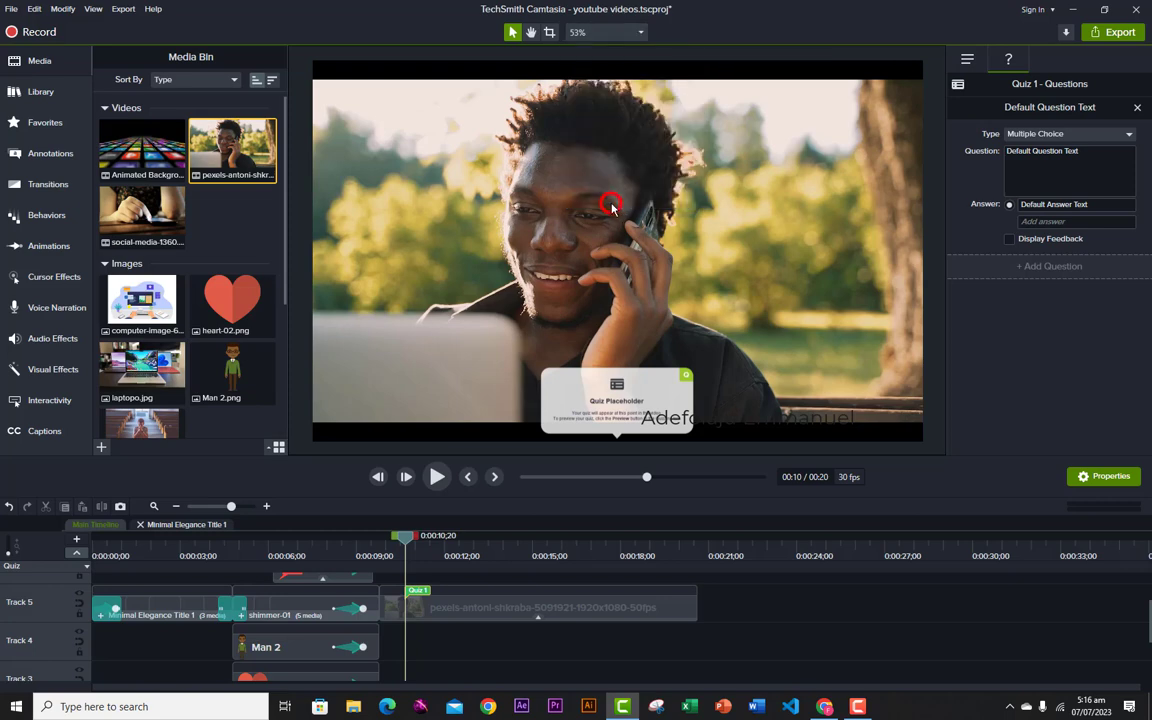
left_click_drag(521, 258, 494, 195)
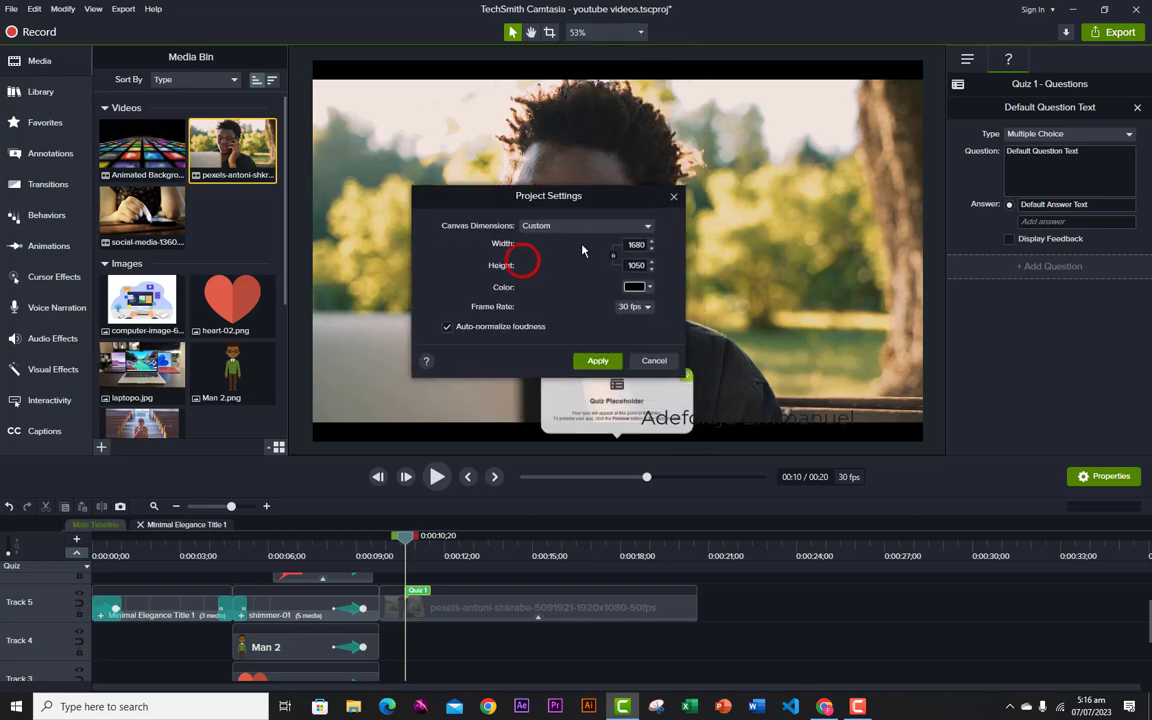
left_click(645, 225)
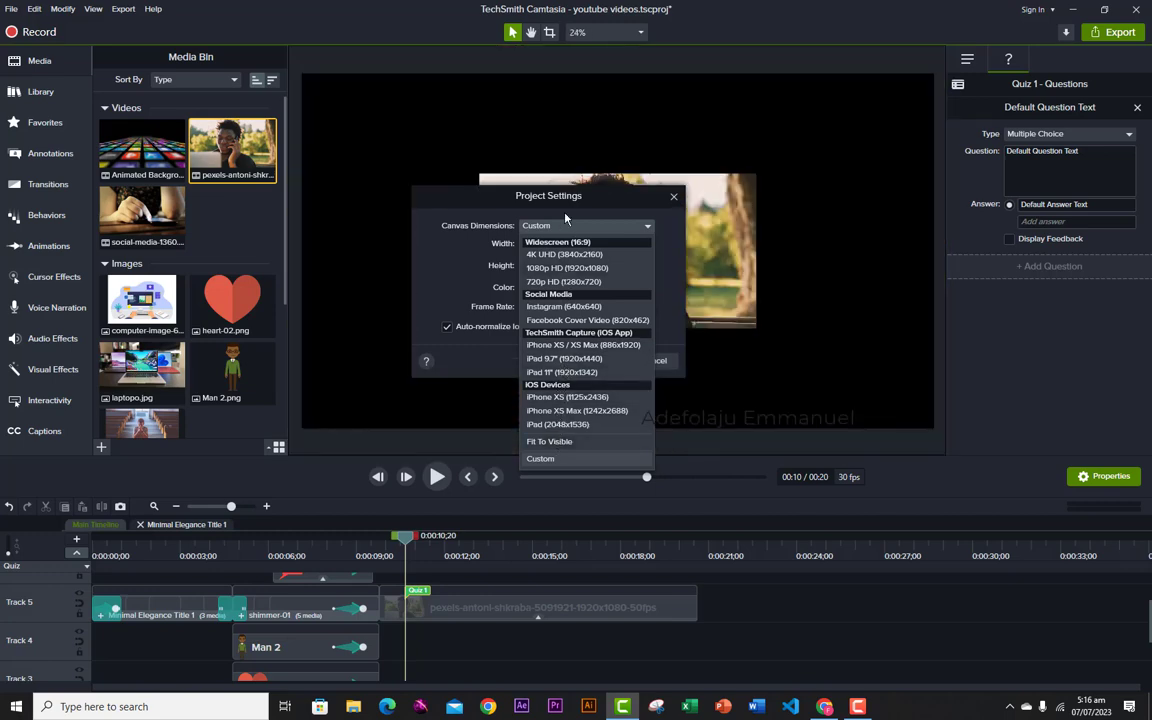
left_click(622, 197)
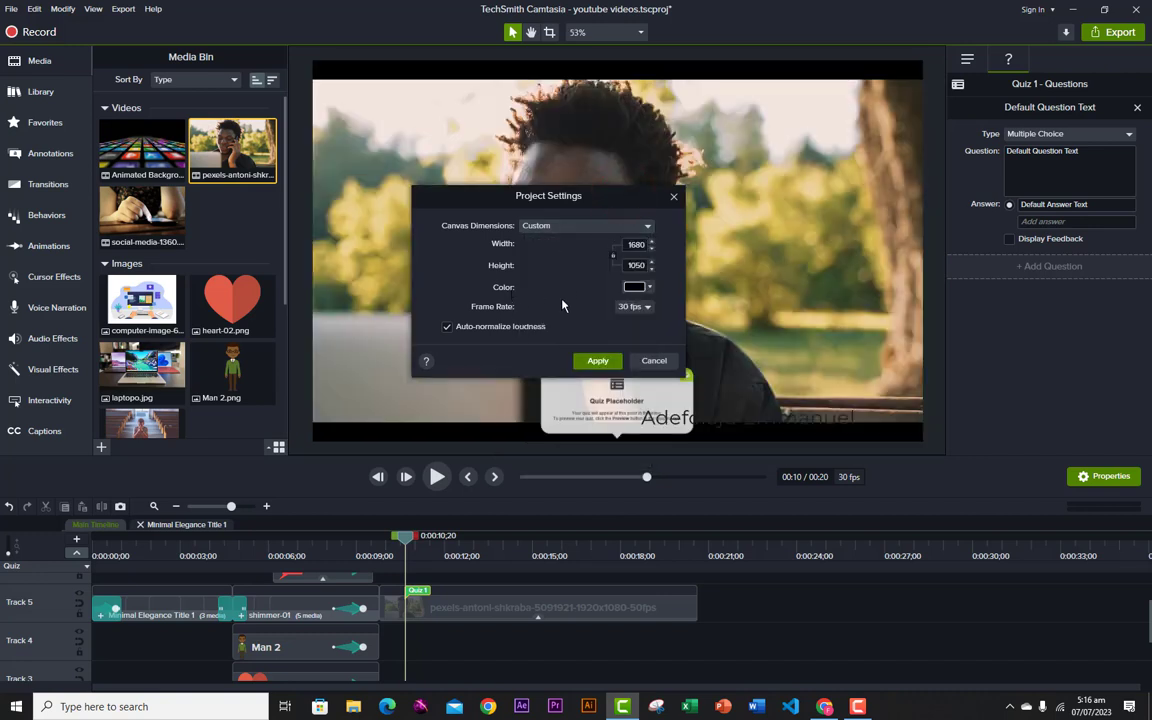
Explore the canvas color options by trying a green hue and the Default theme, keep black, and apply the project settings.
left_click(645, 286)
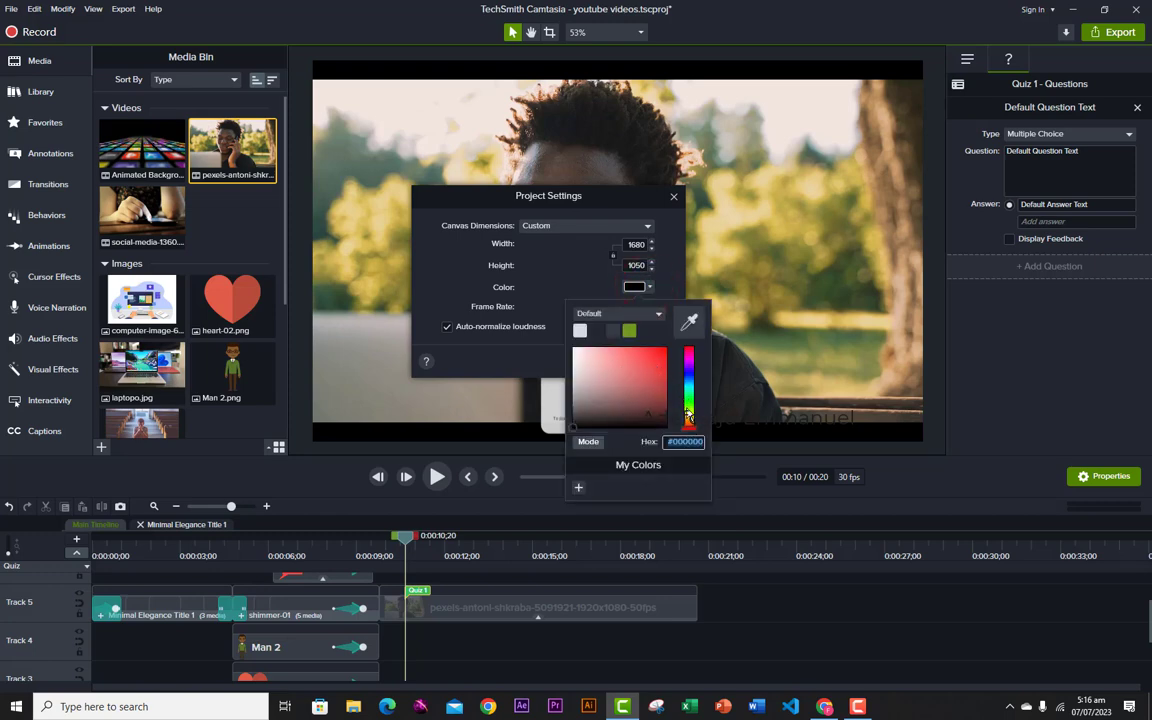
left_click(687, 405)
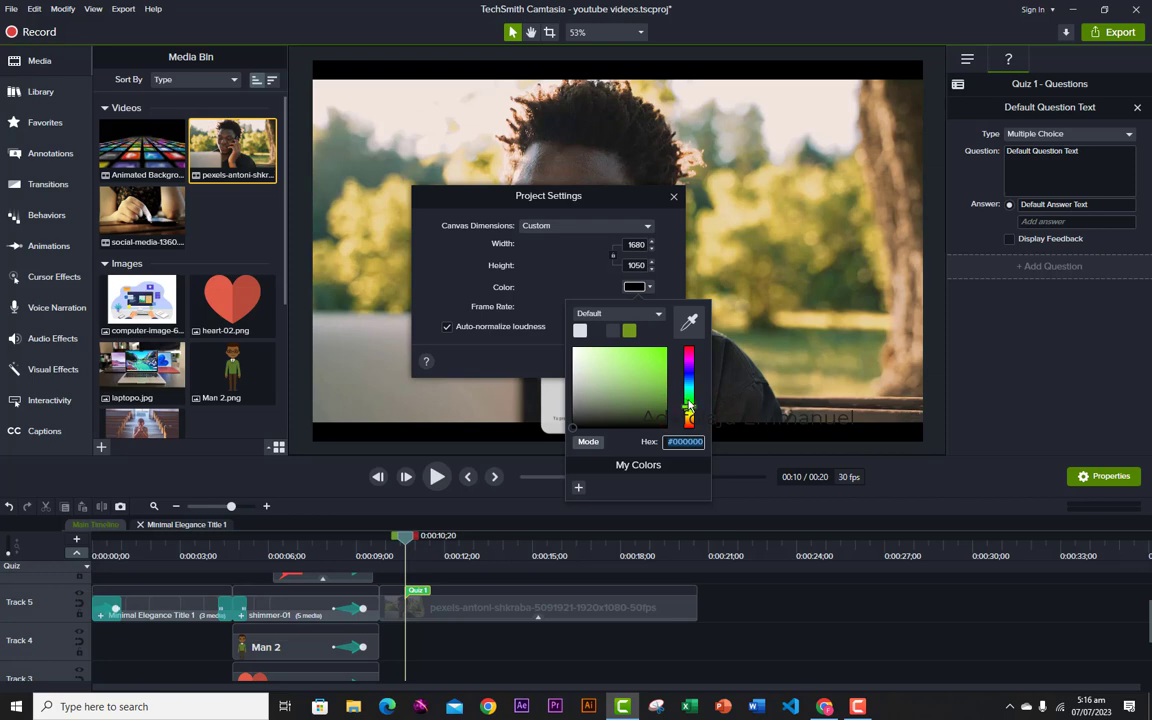
left_click_drag(688, 405, 688, 399)
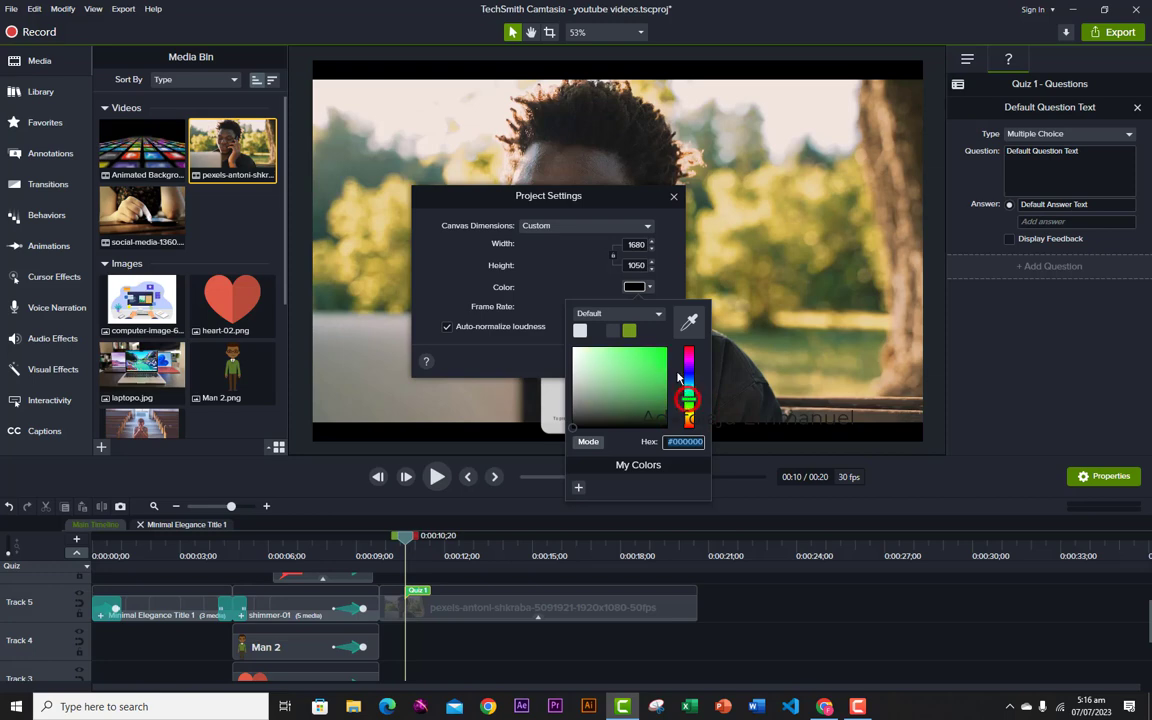
left_click(657, 316)
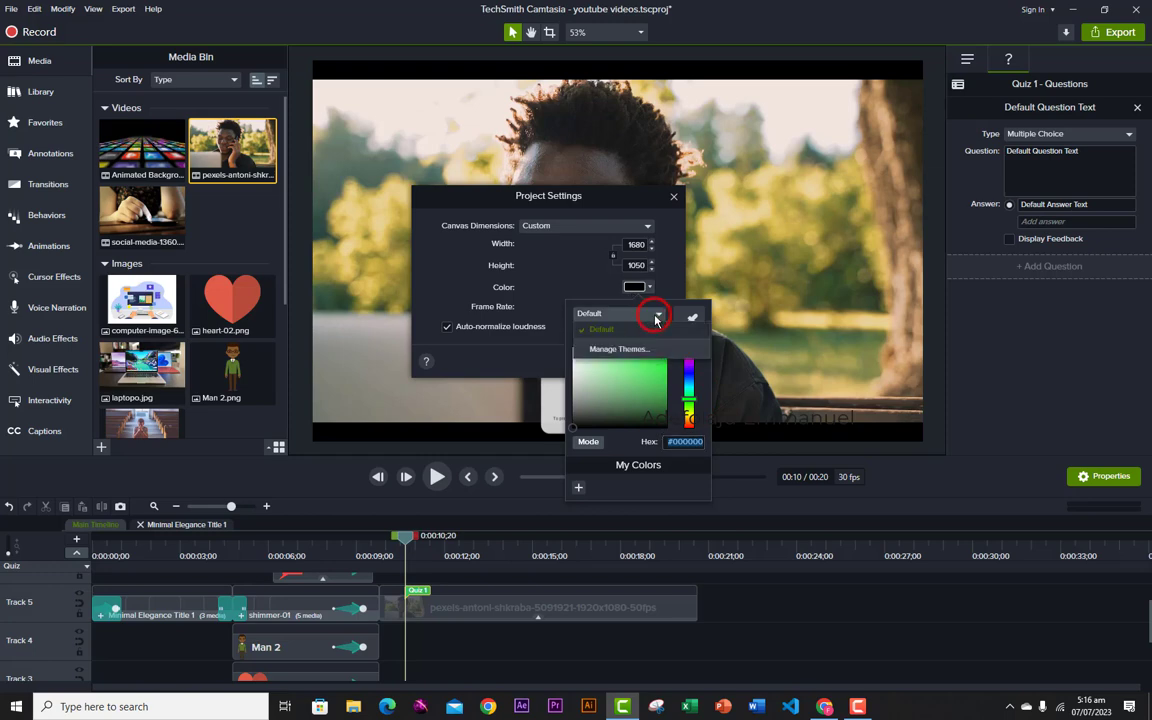
left_click(600, 332)
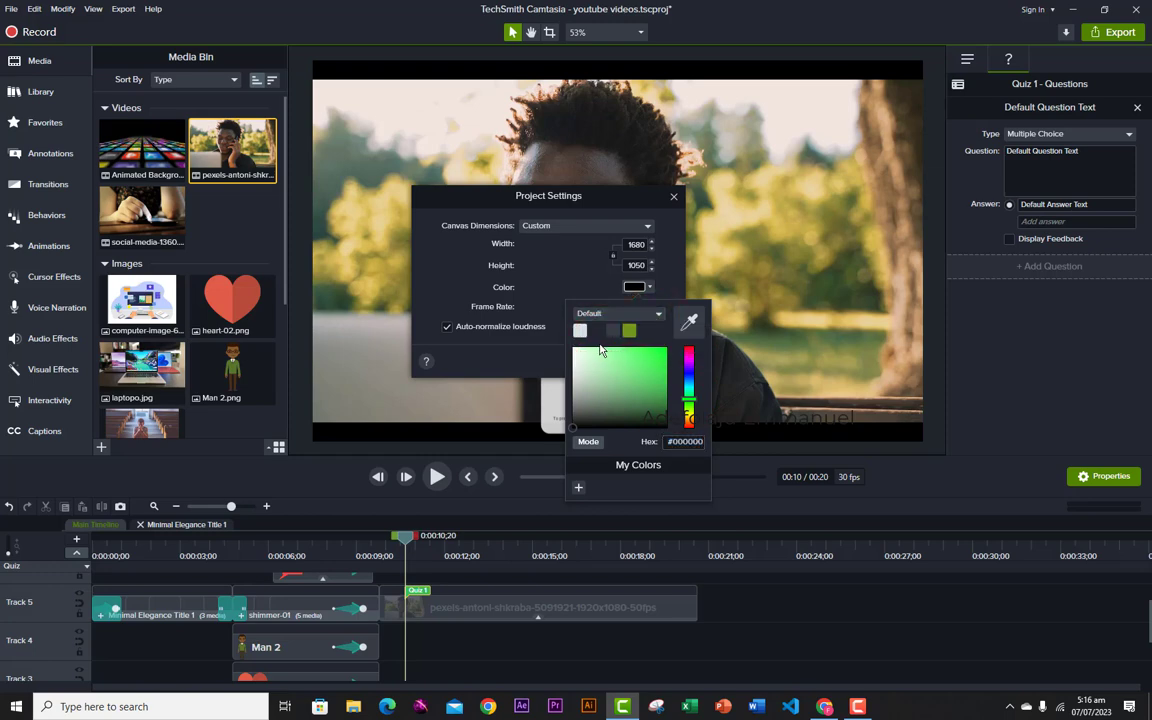
left_click(672, 281)
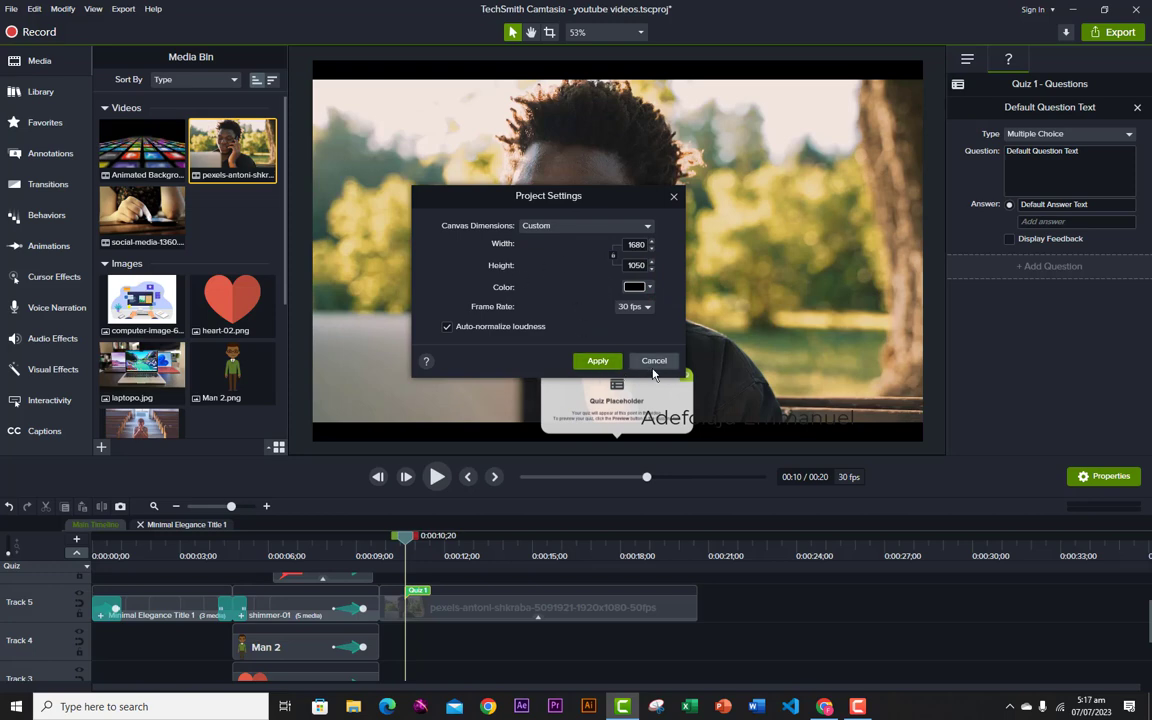
left_click(597, 362)
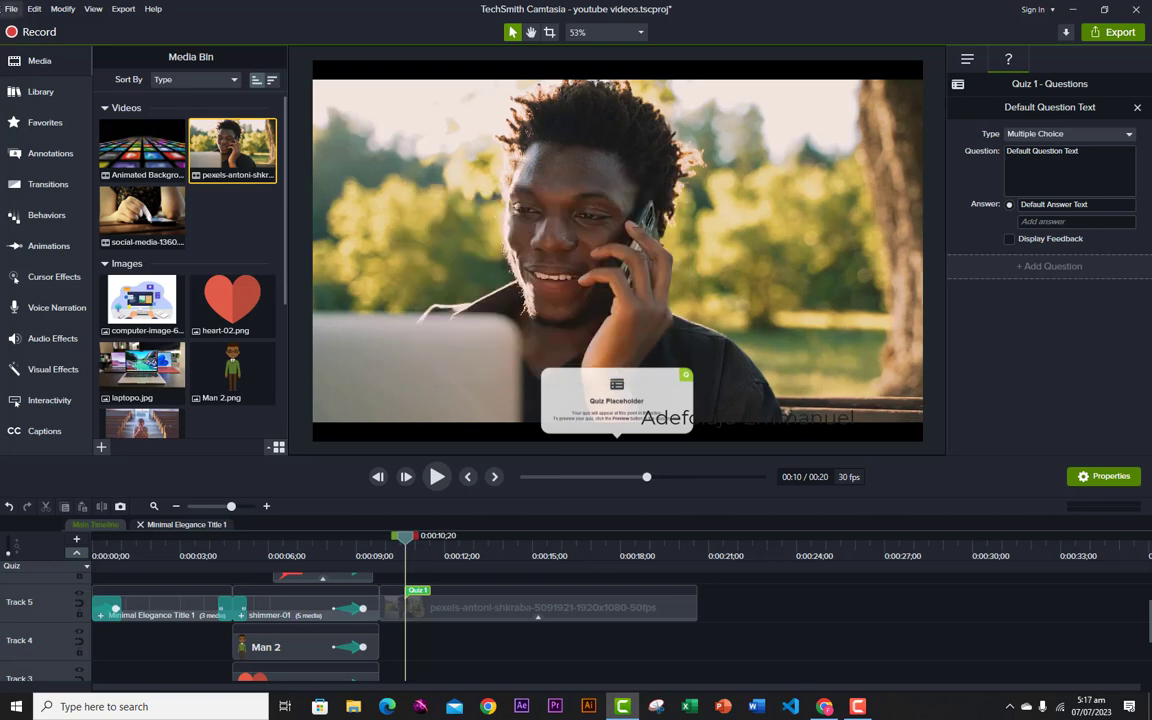
left_click(13, 10)
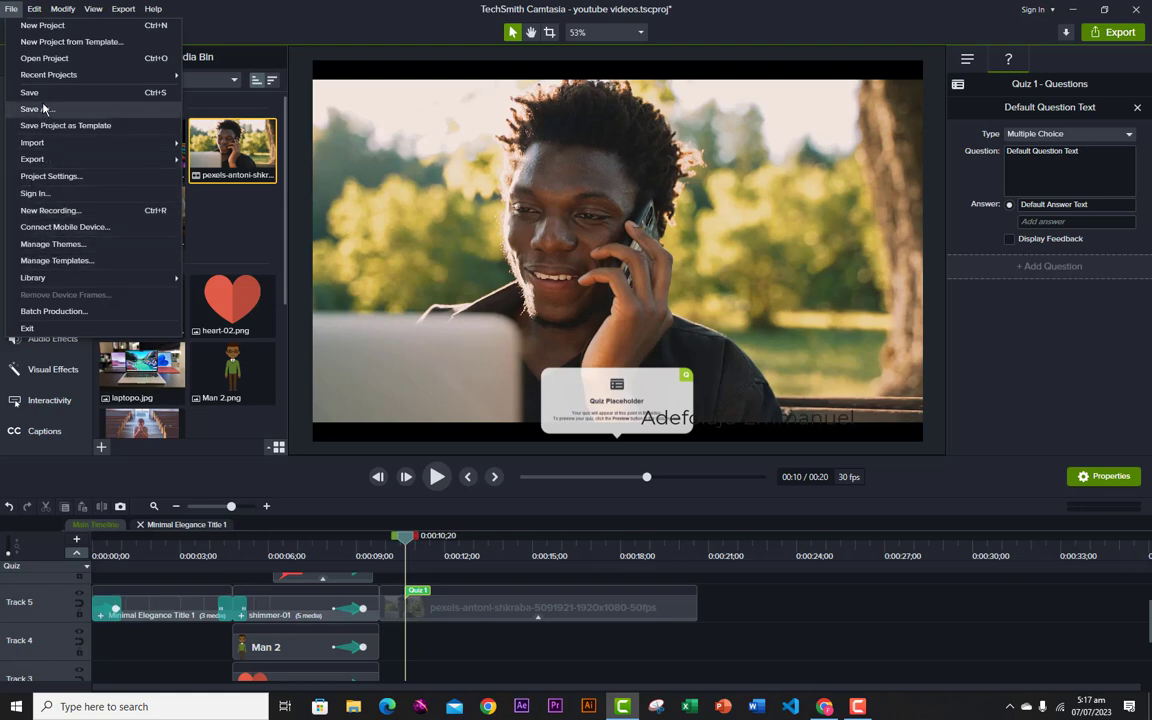
left_click(201, 25)
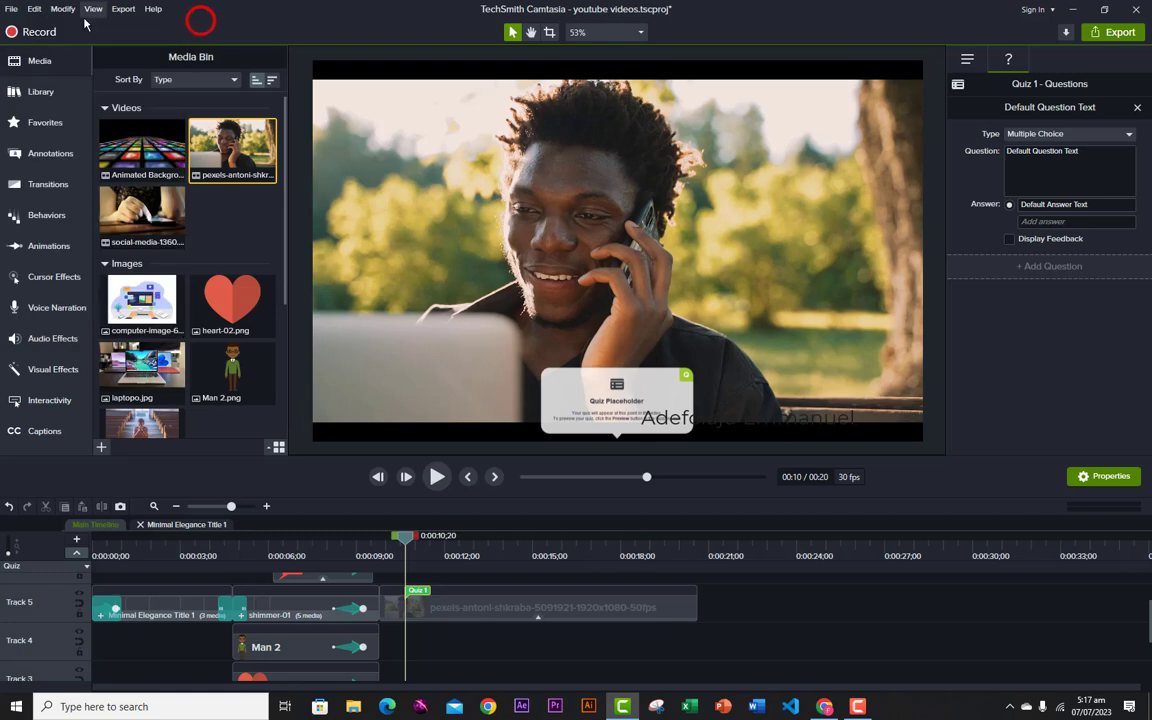
left_click(62, 9)
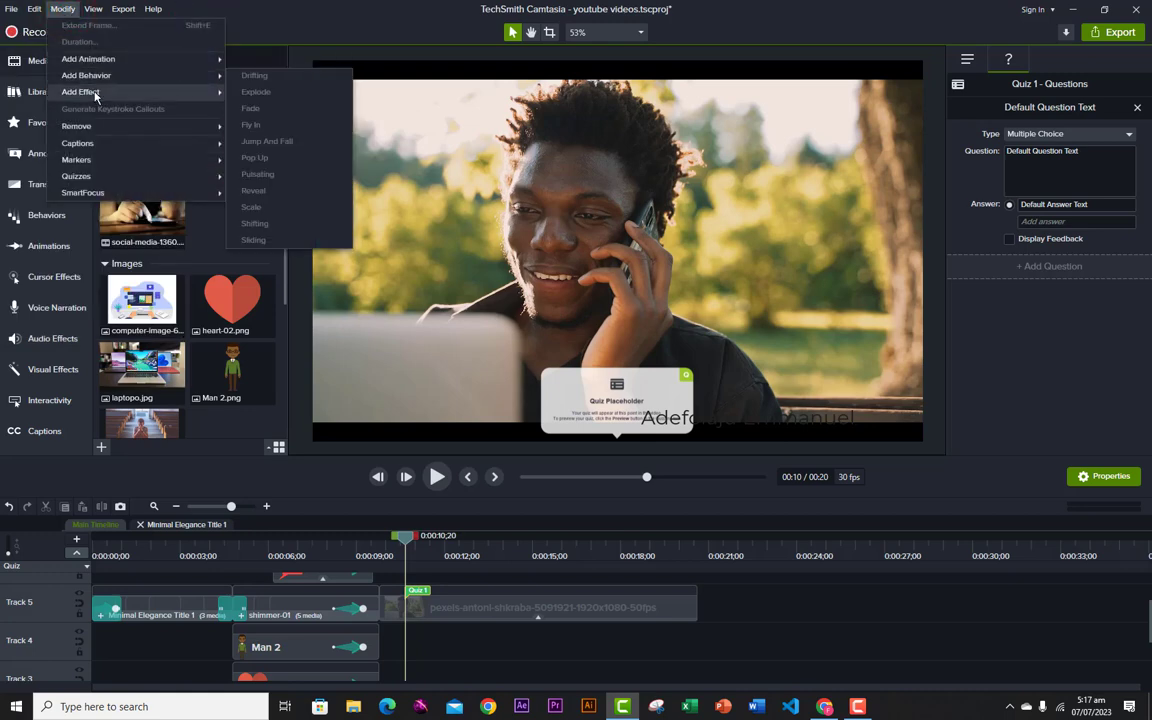
mouse_move(94, 98)
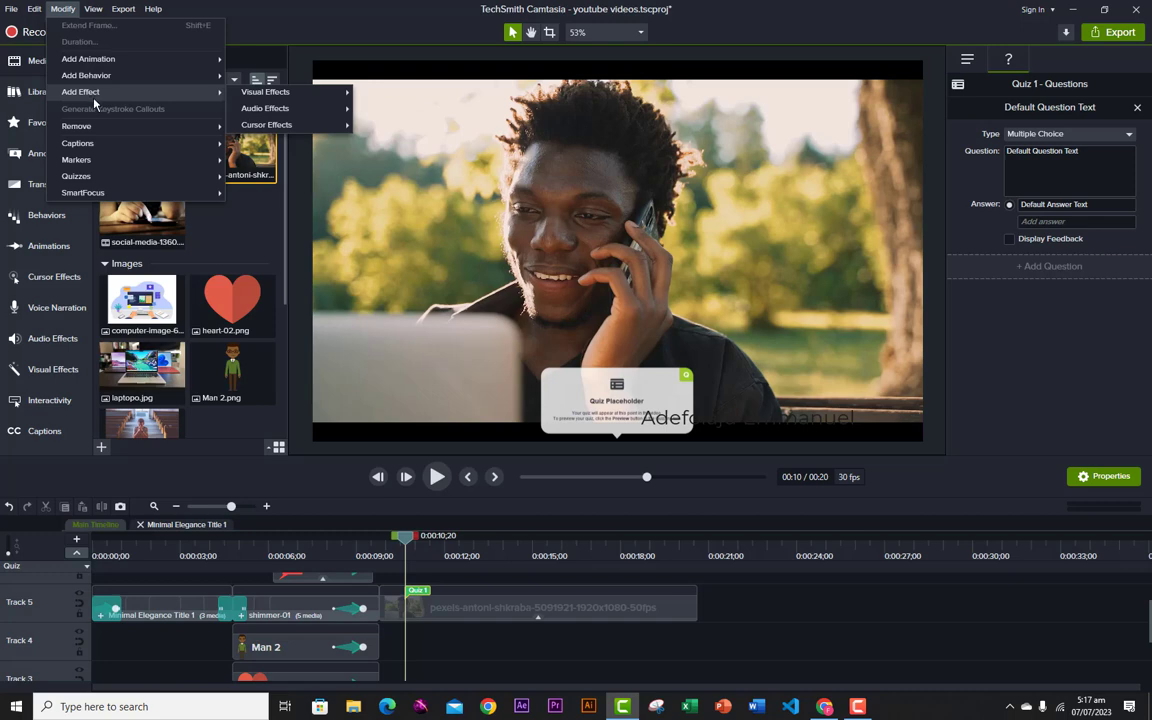
mouse_move(81, 183)
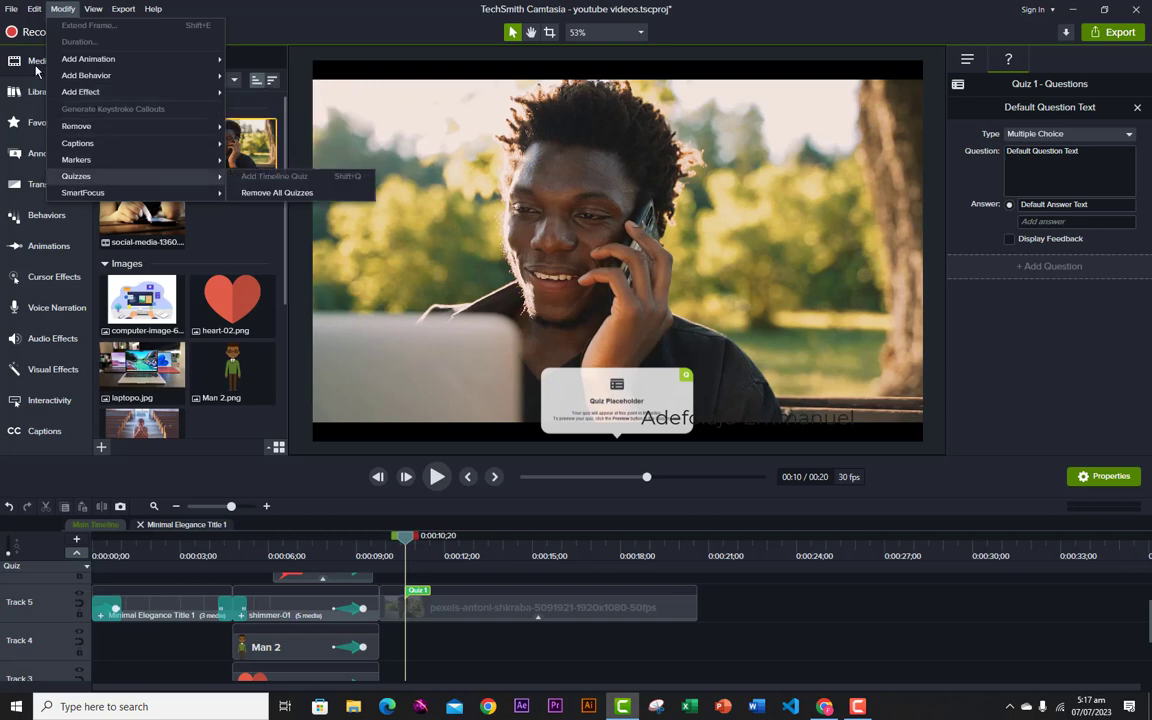
left_click(62, 12)
left_click(89, 11)
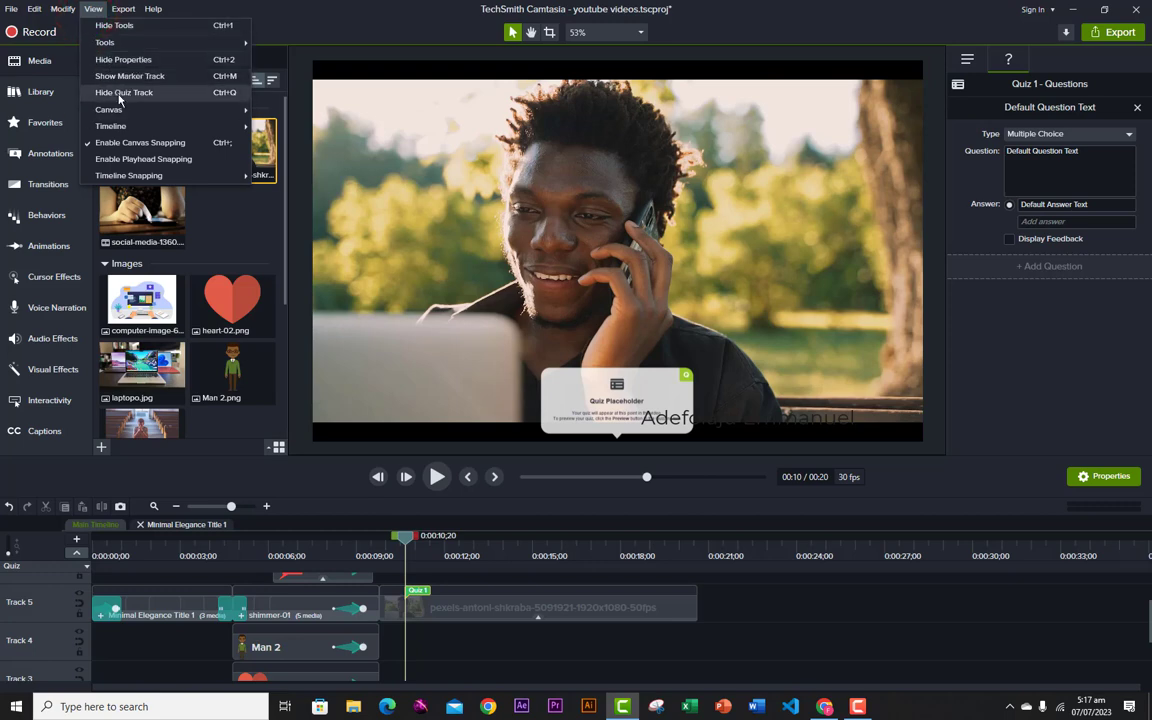
mouse_move(150, 112)
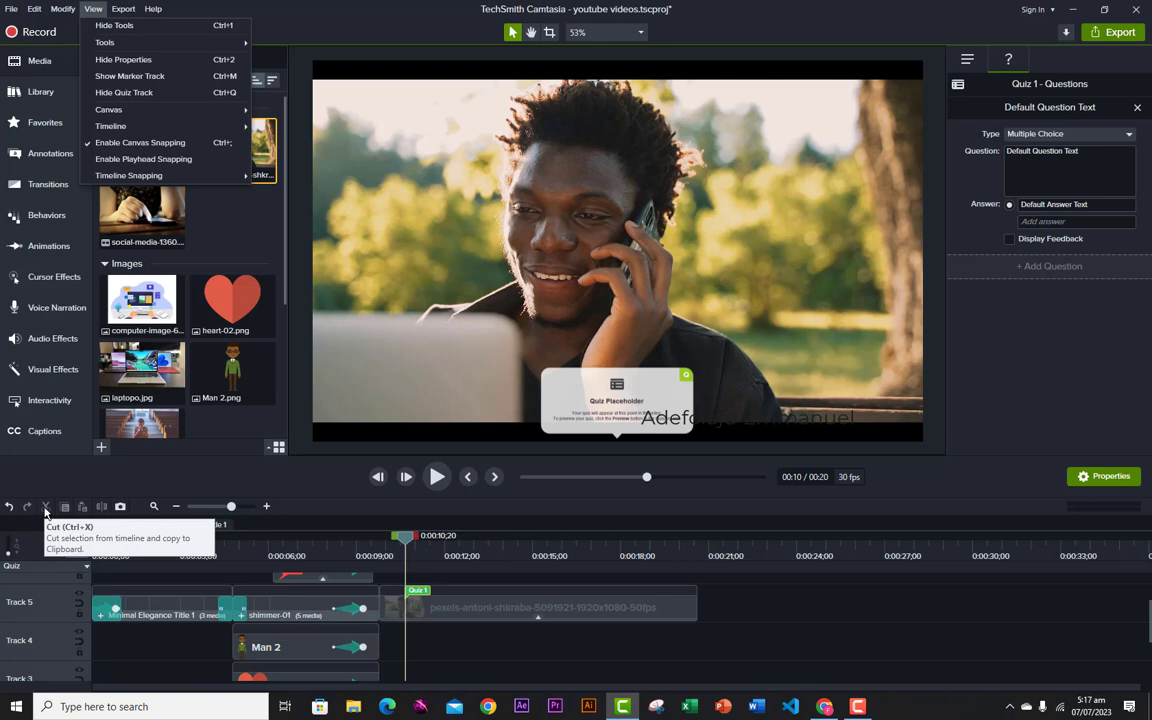
Cut the pexels video with its quiz from Track 5.
left_click(450, 612)
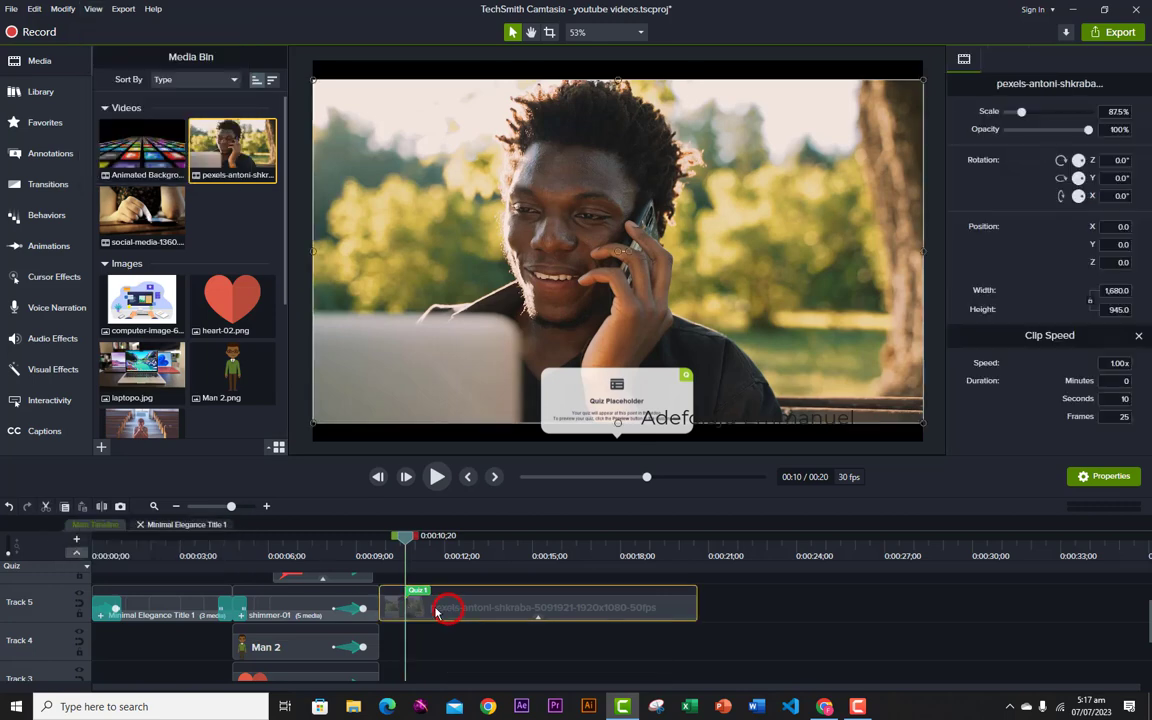
left_click(46, 506)
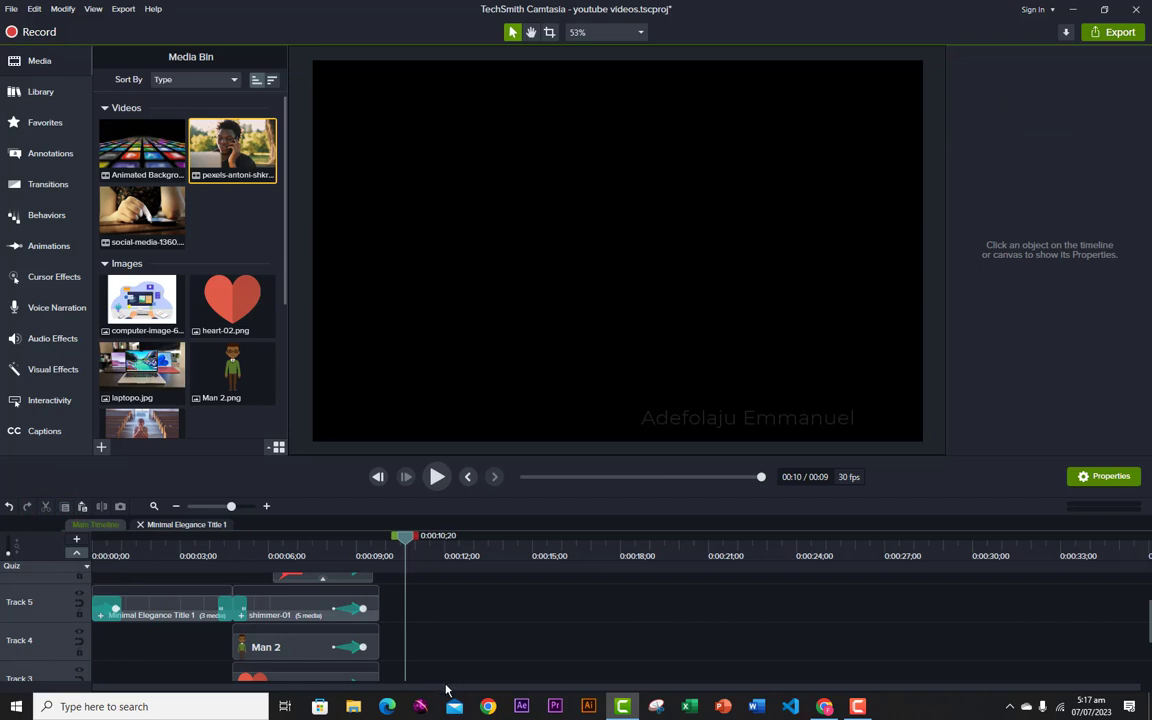
Undo the cut of the pexels video on Track 5 and move the playhead to 0:00:12;22.
key("ctrl+z")
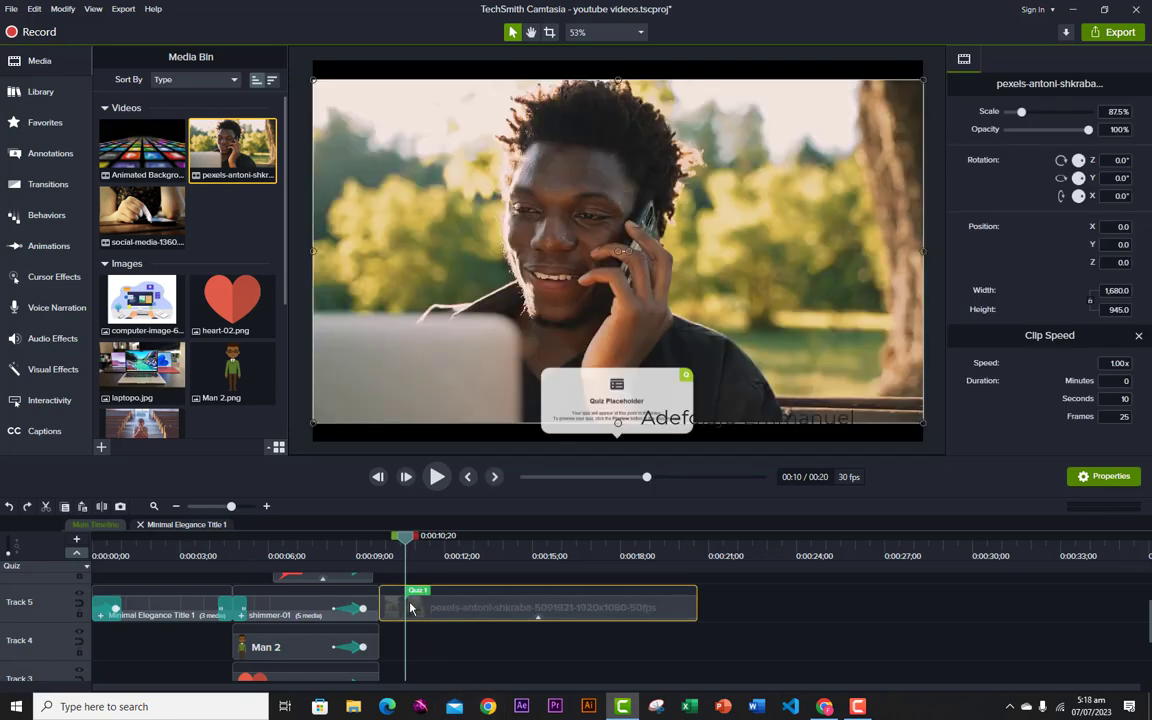
left_click_drag(404, 536, 464, 536)
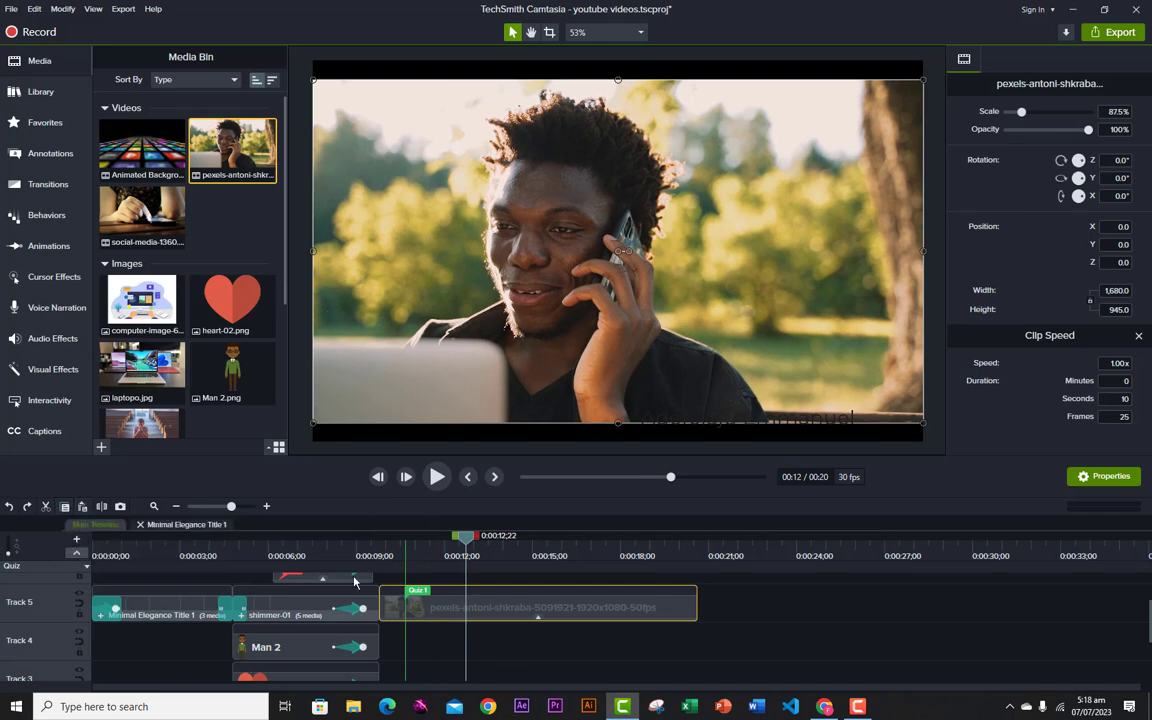
Paste a copy of the pexels video at the playhead, and delete that copy from Track 1.
left_click(479, 610)
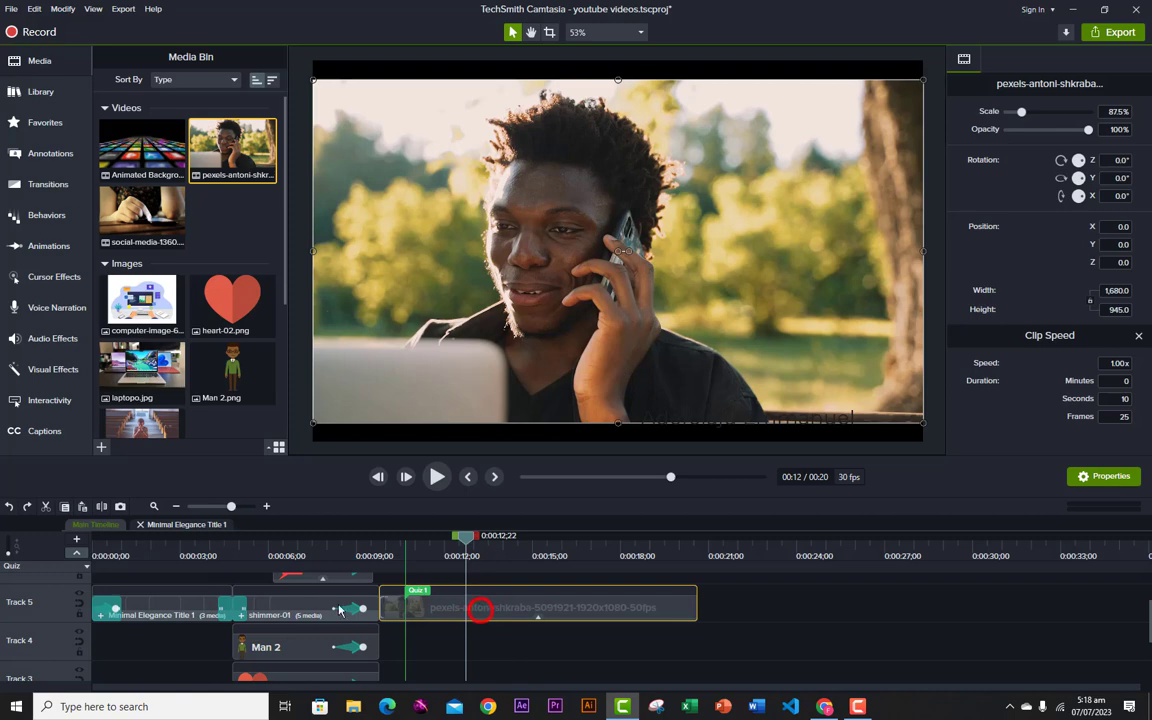
left_click(83, 506)
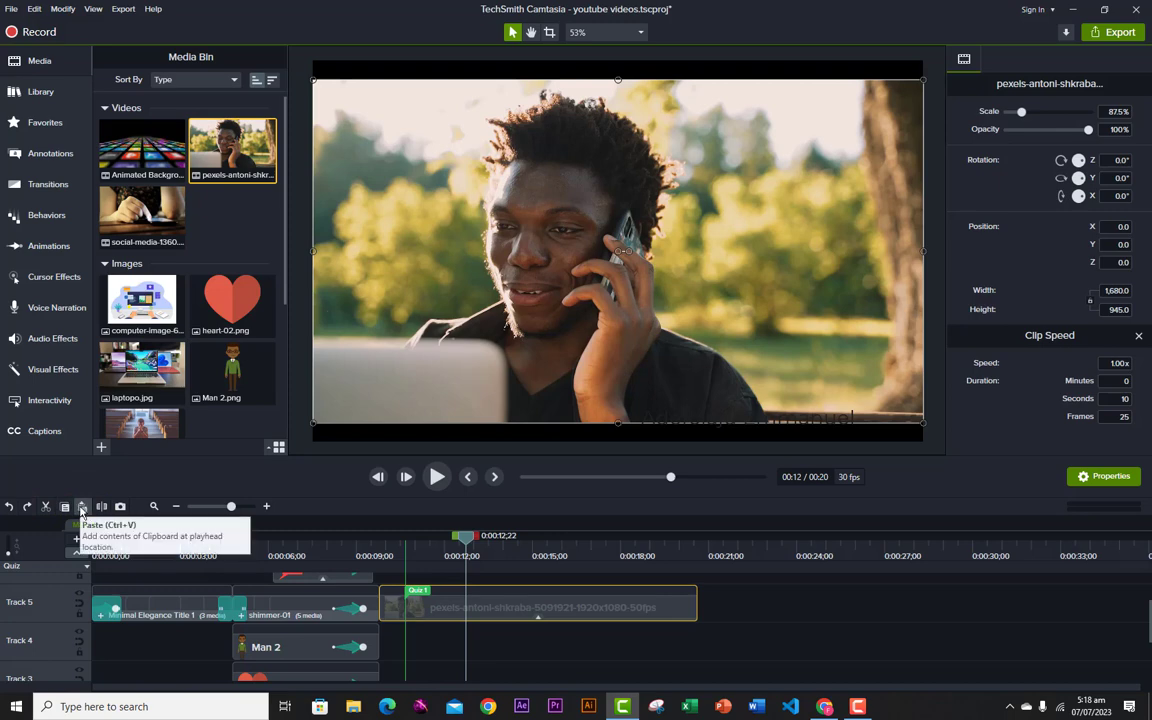
left_click(83, 506)
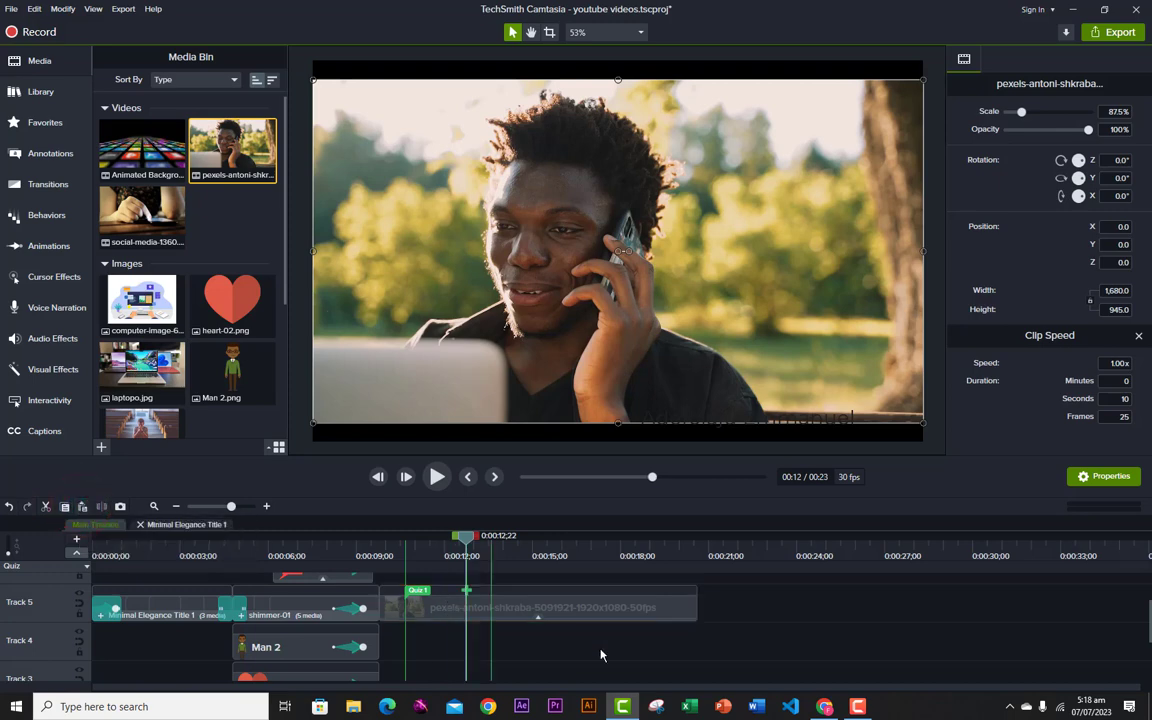
scroll(608, 633, "up", 2)
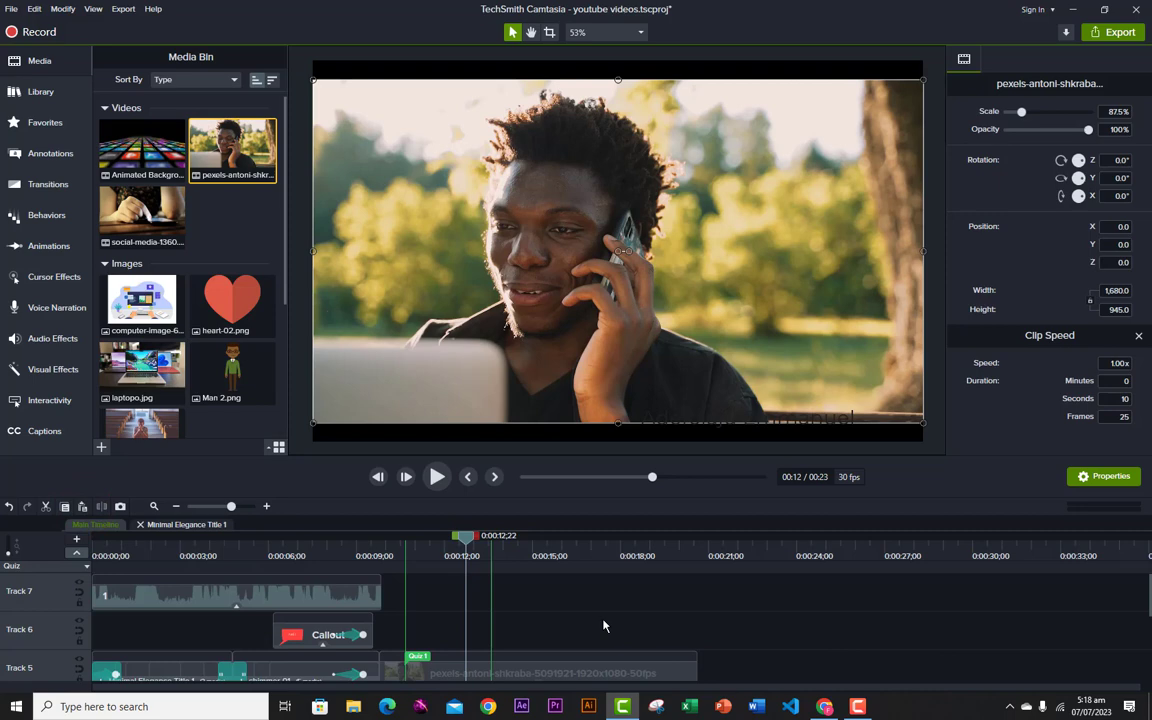
scroll(604, 624, "down", 4)
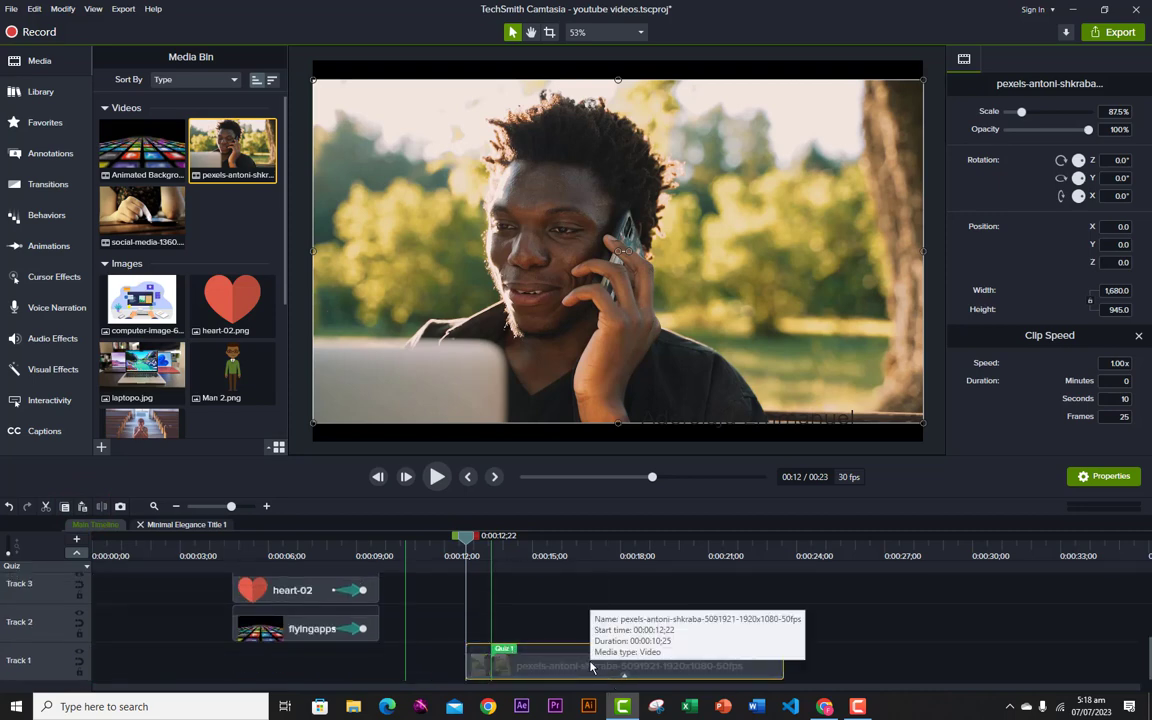
left_click(588, 664)
key("Delete")
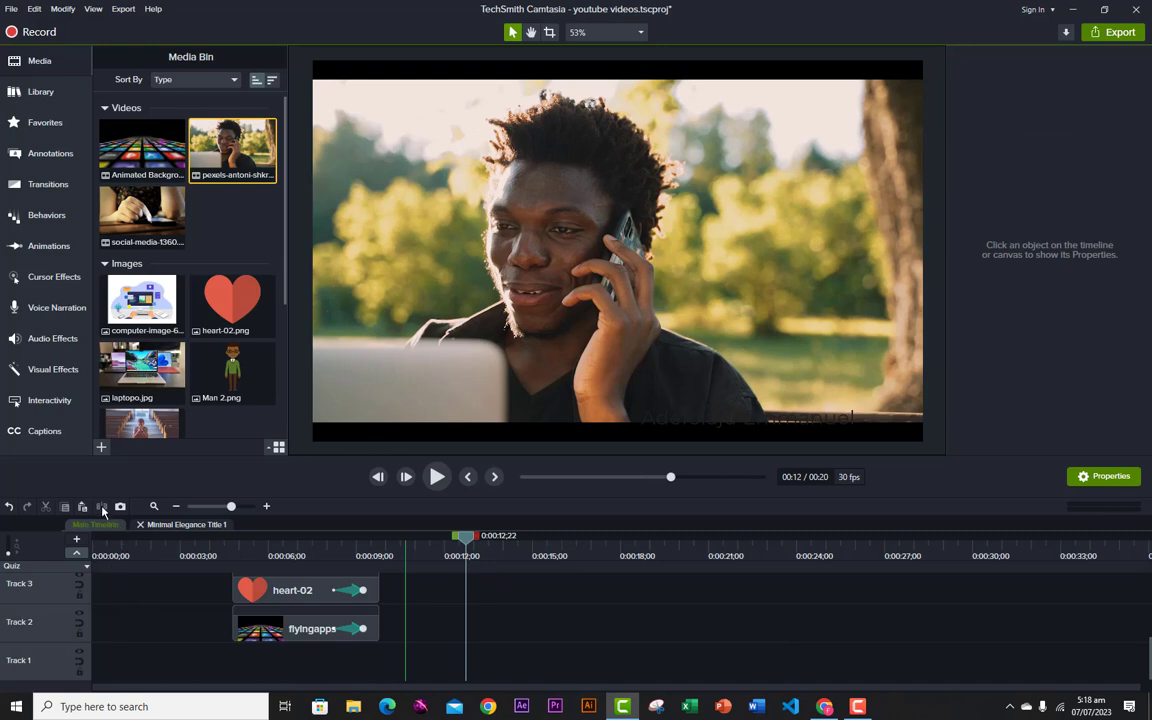
Split the pexels video on Track 5 at 0:00:14;07.
scroll(443, 615, "up", 3)
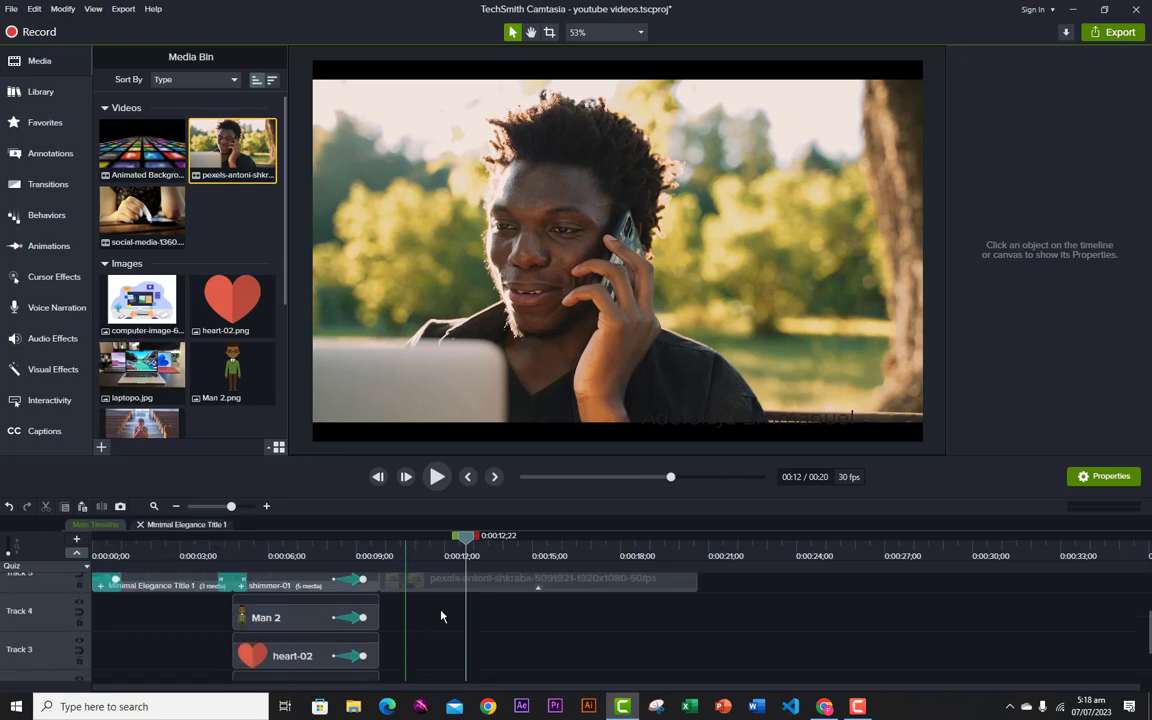
left_click(484, 612)
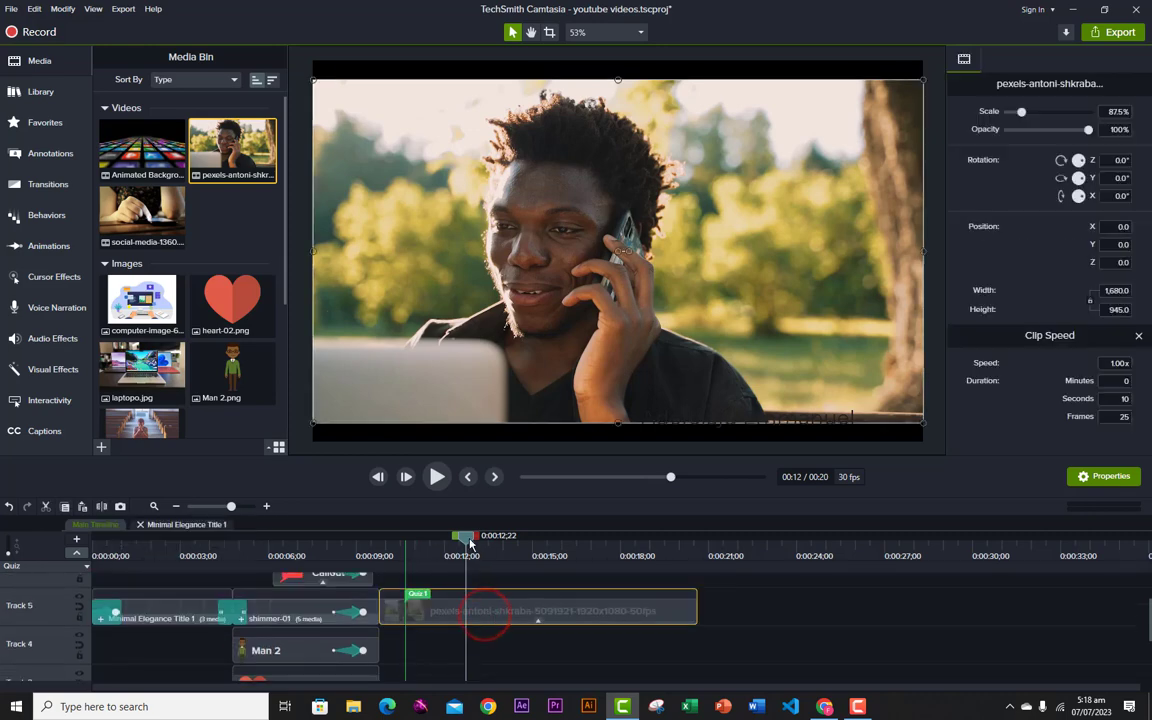
left_click_drag(467, 540, 514, 545)
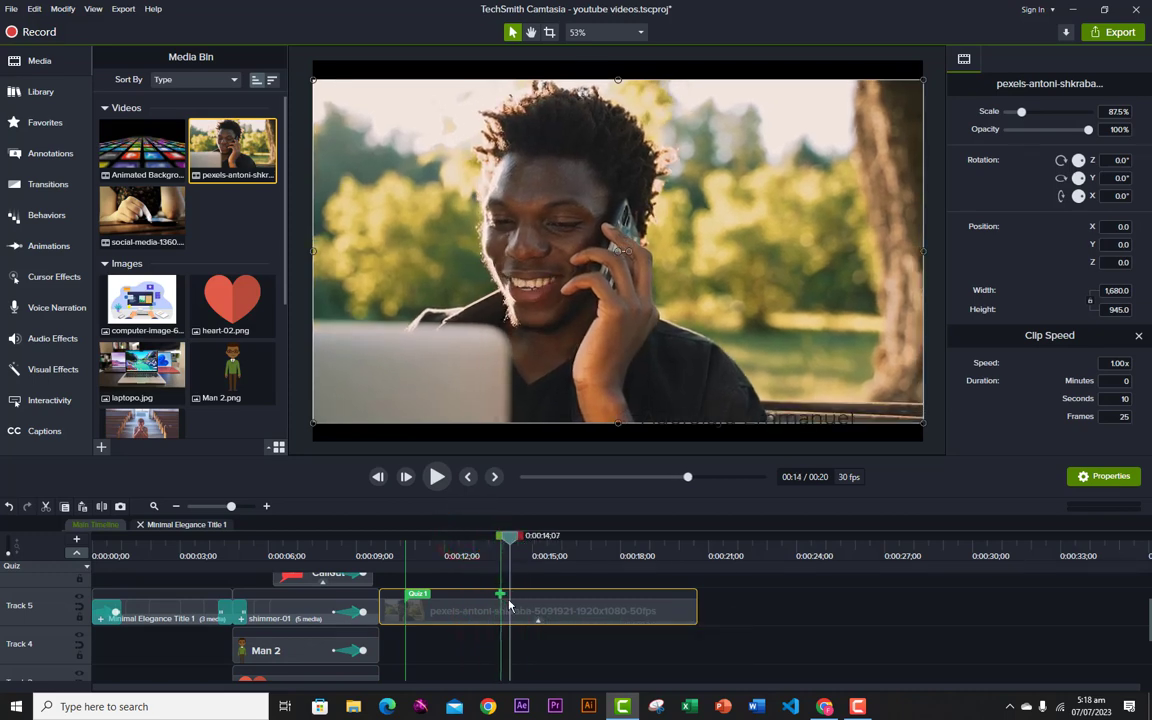
left_click(101, 506)
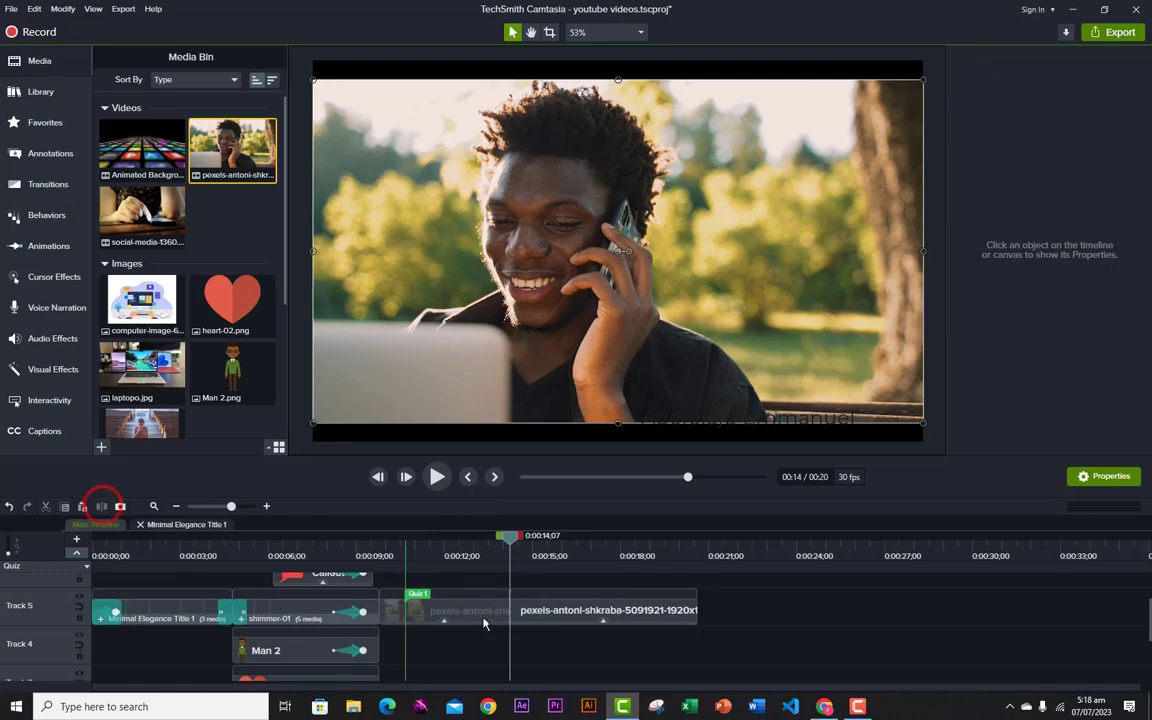
Delete the section from 0:00:14;07 to 0:00:15;16 and close the gap between the two pexels clips on Track 5.
left_click_drag(514, 541, 554, 536)
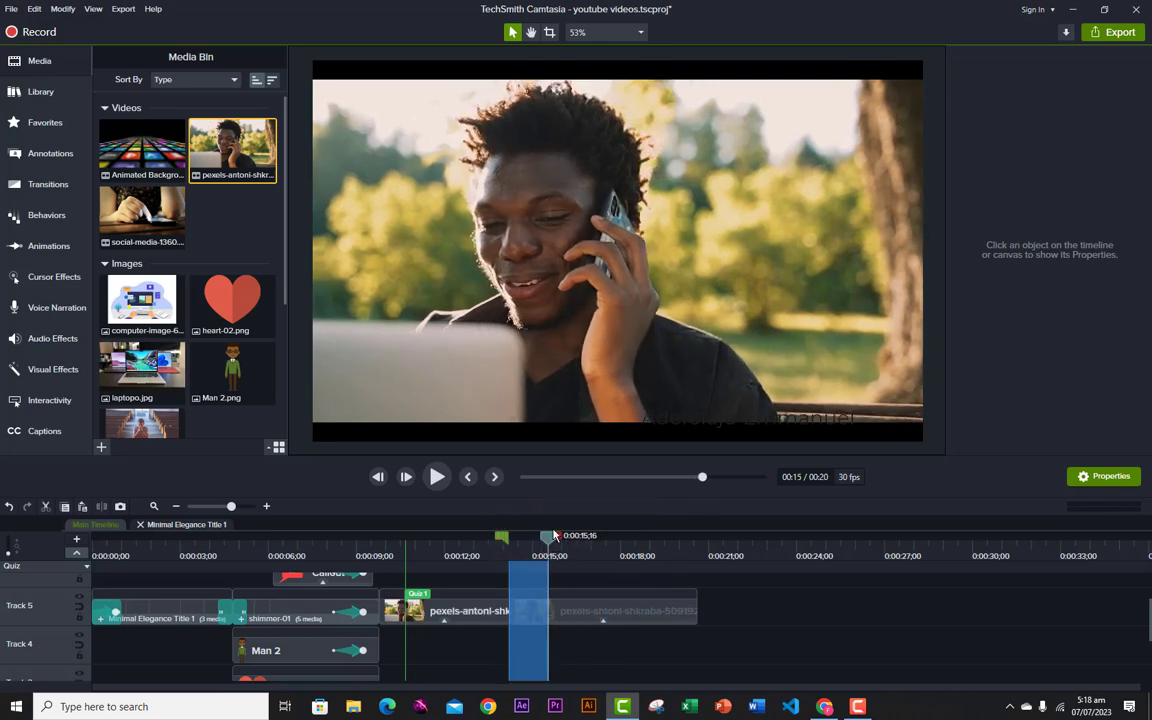
key("Delete")
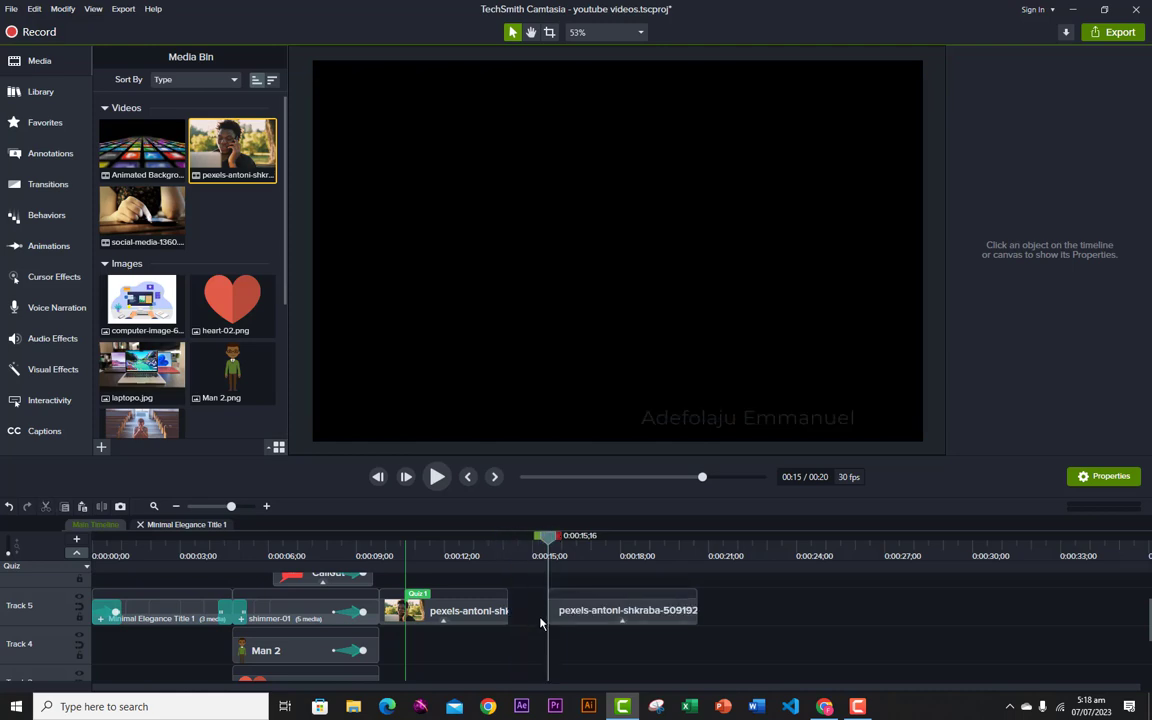
left_click_drag(571, 607, 517, 607)
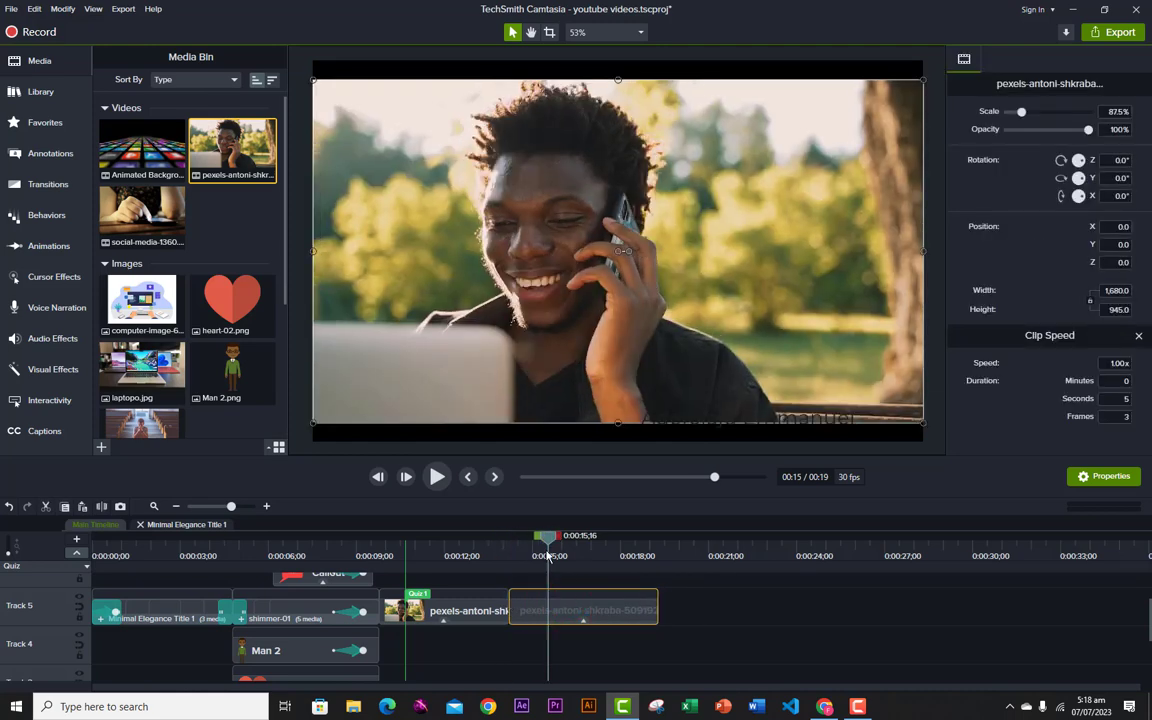
Trim the end of the second pexels clip to 3 seconds, and extend it again to about 4 seconds 16 frames.
left_click_drag(658, 607, 596, 606)
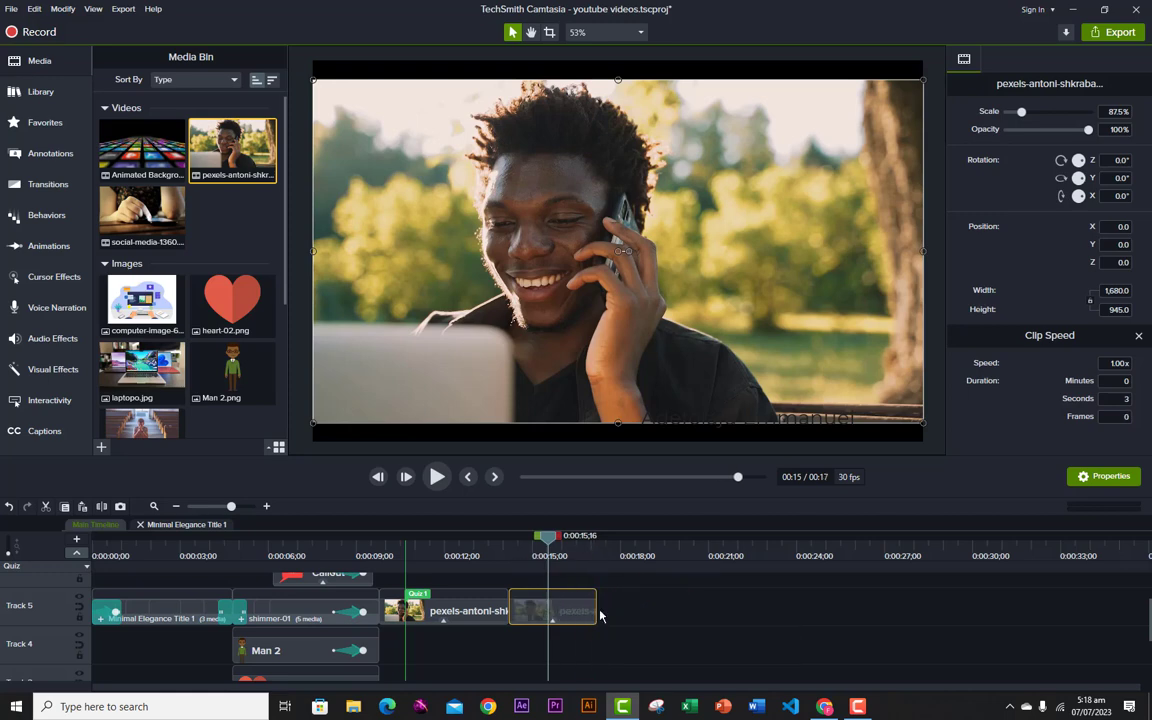
left_click_drag(595, 604, 641, 617)
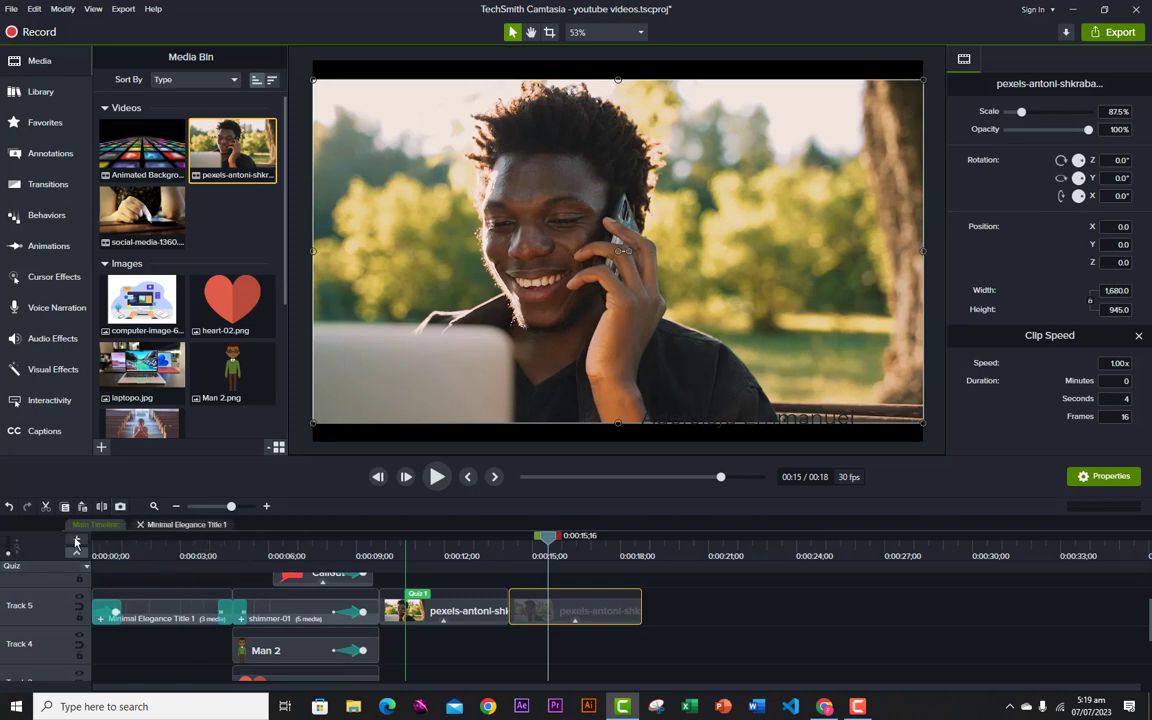
Examine the timeline clips at several zoom levels, from a wide overview to a close view and back.
left_click(176, 507)
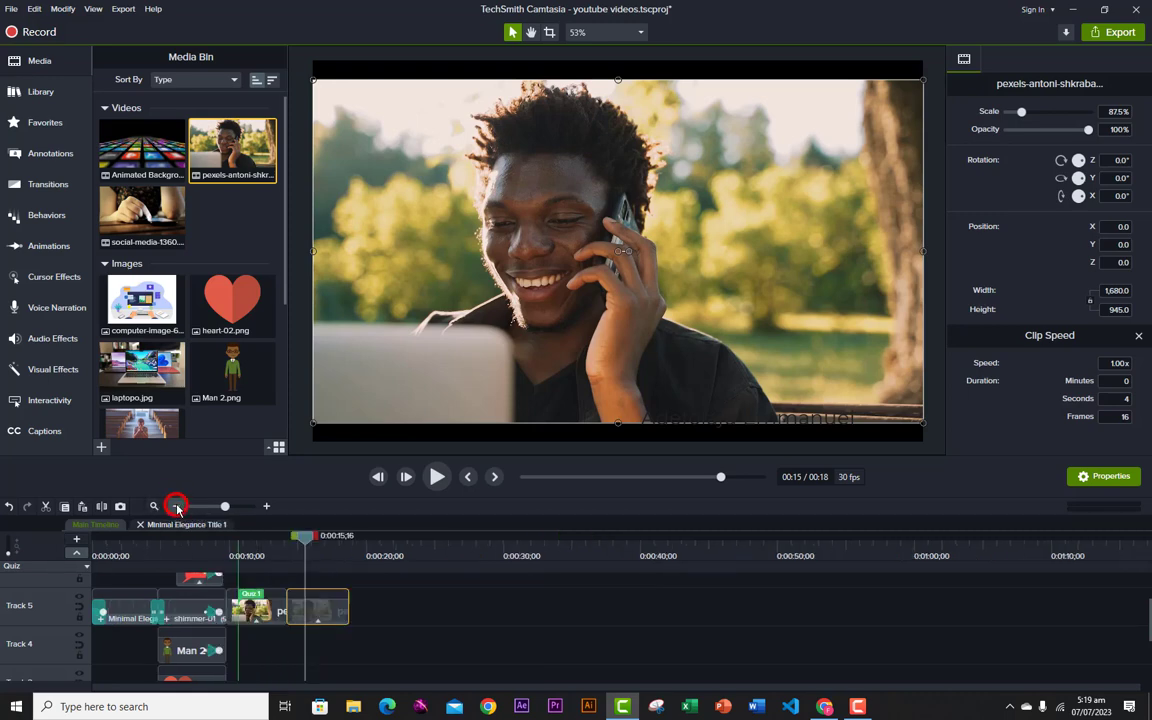
left_click(176, 507)
left_click(176, 507)
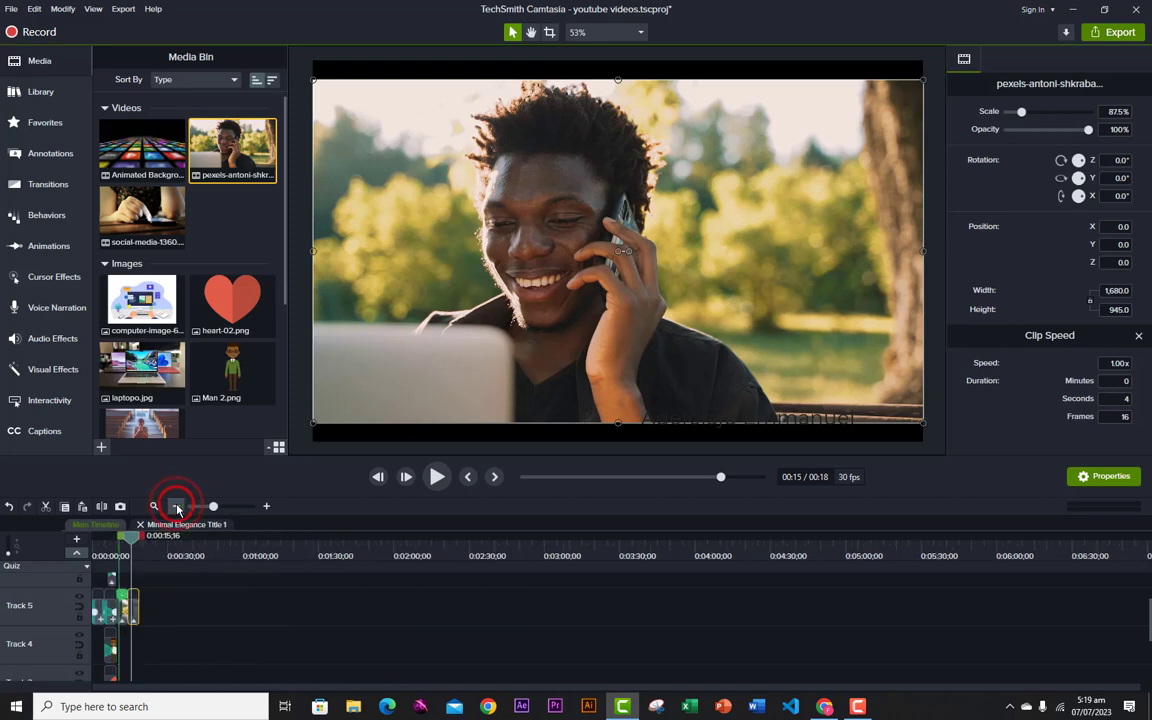
left_click(266, 507)
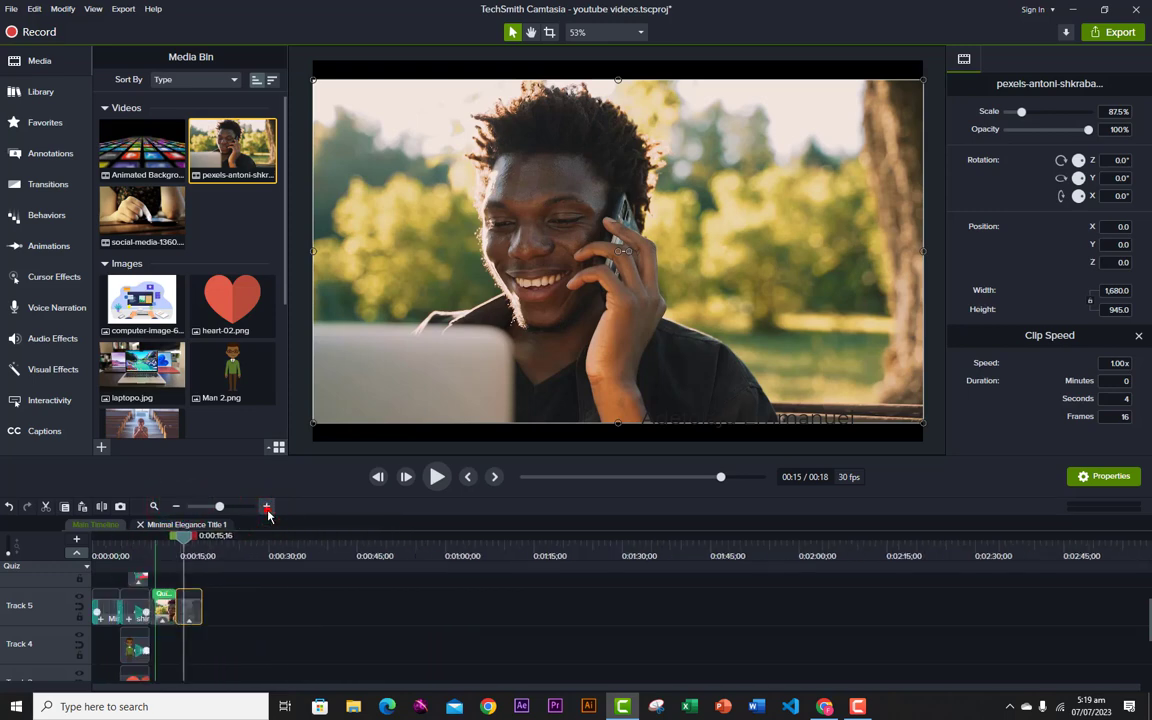
left_click(266, 507)
left_click(266, 507)
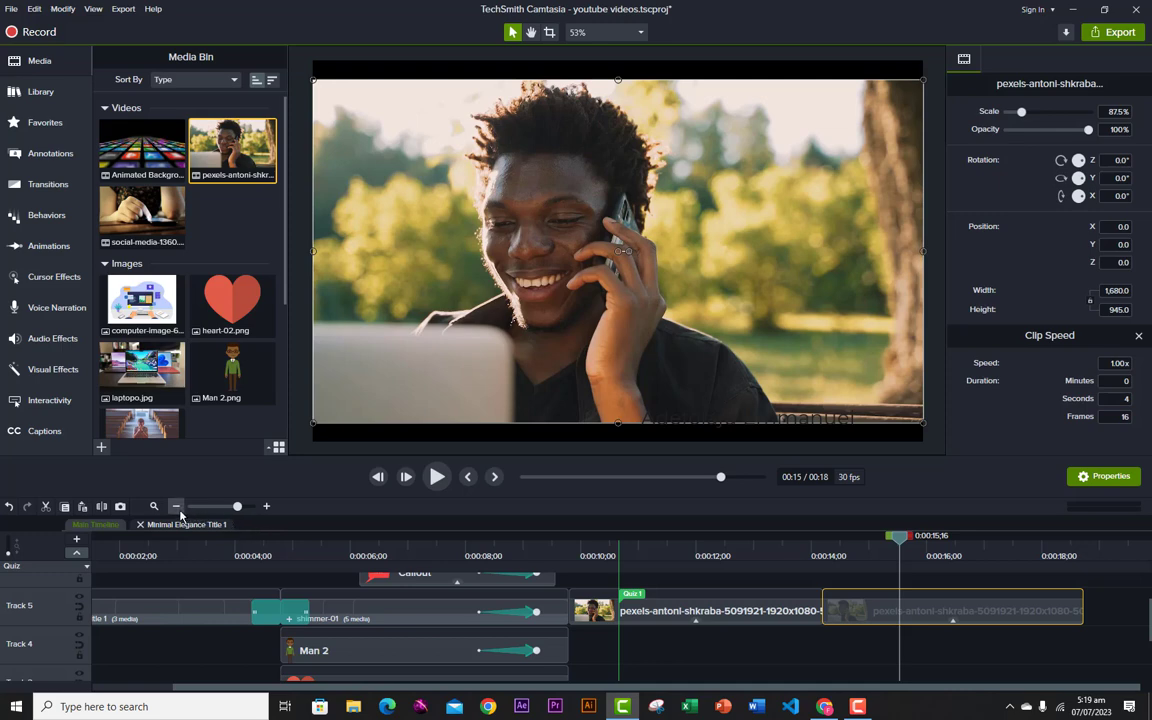
left_click(176, 507)
left_click(176, 507)
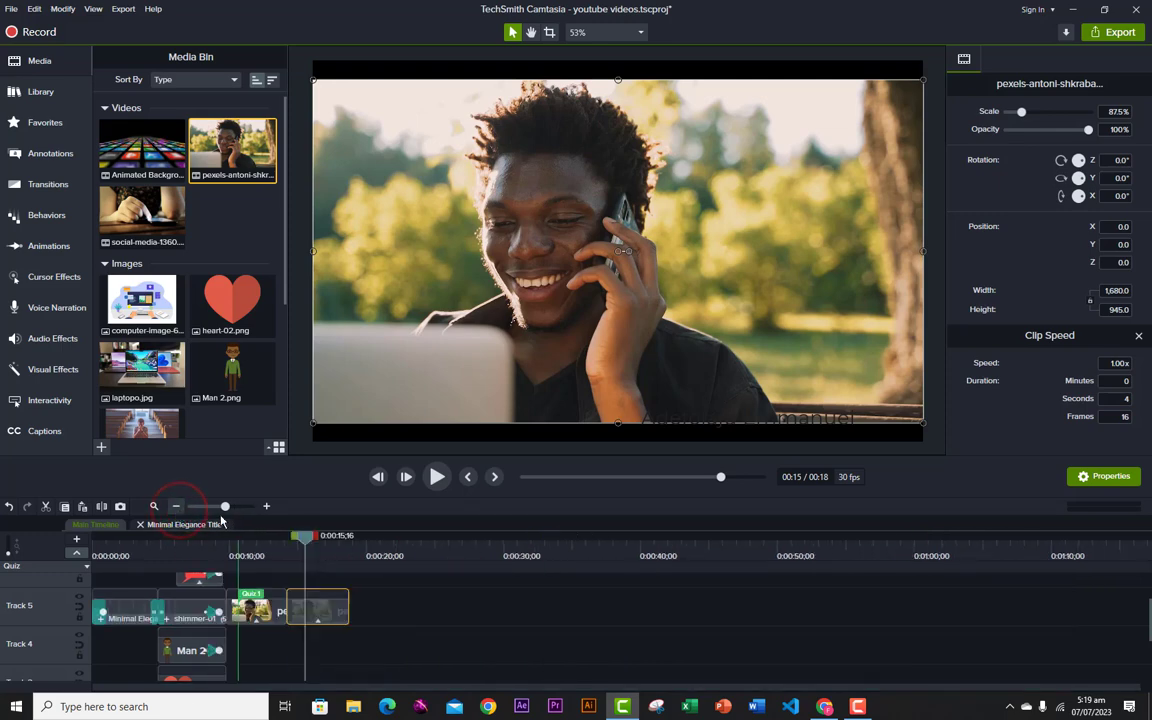
left_click(266, 507)
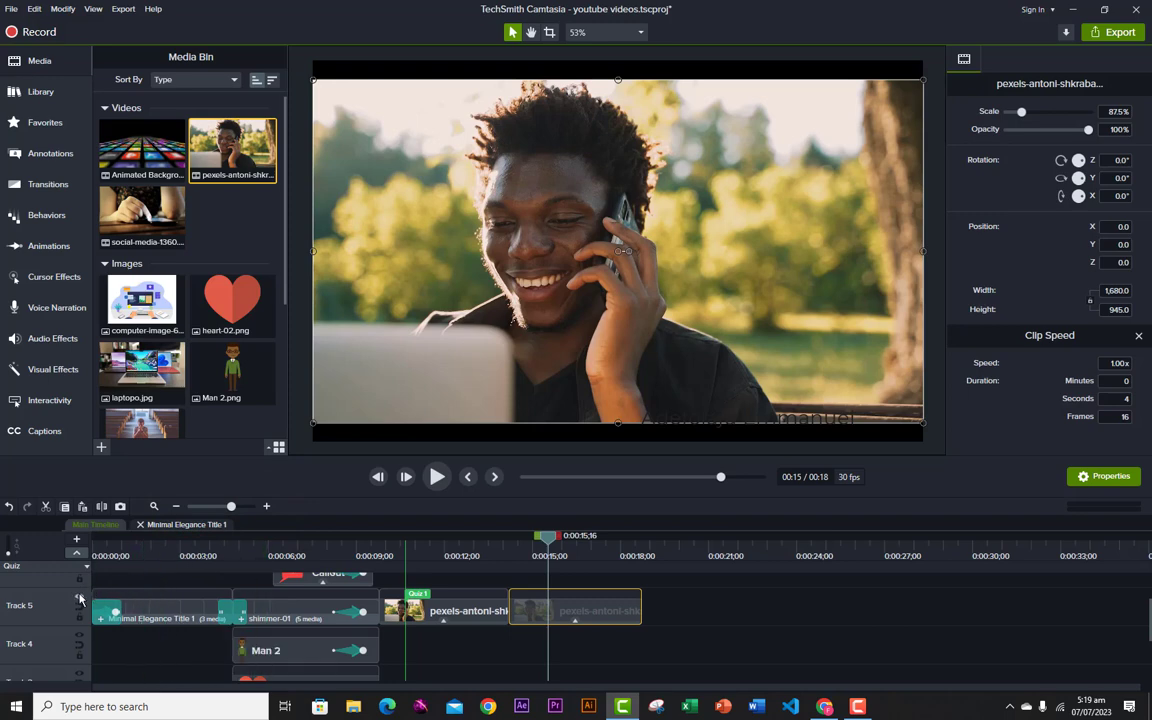
Increase the height of Track 5 slightly on the timeline.
mouse_move(70, 588)
left_mouse_down()
mouse_move(67, 602)
mouse_move(69, 581)
left_mouse_up()
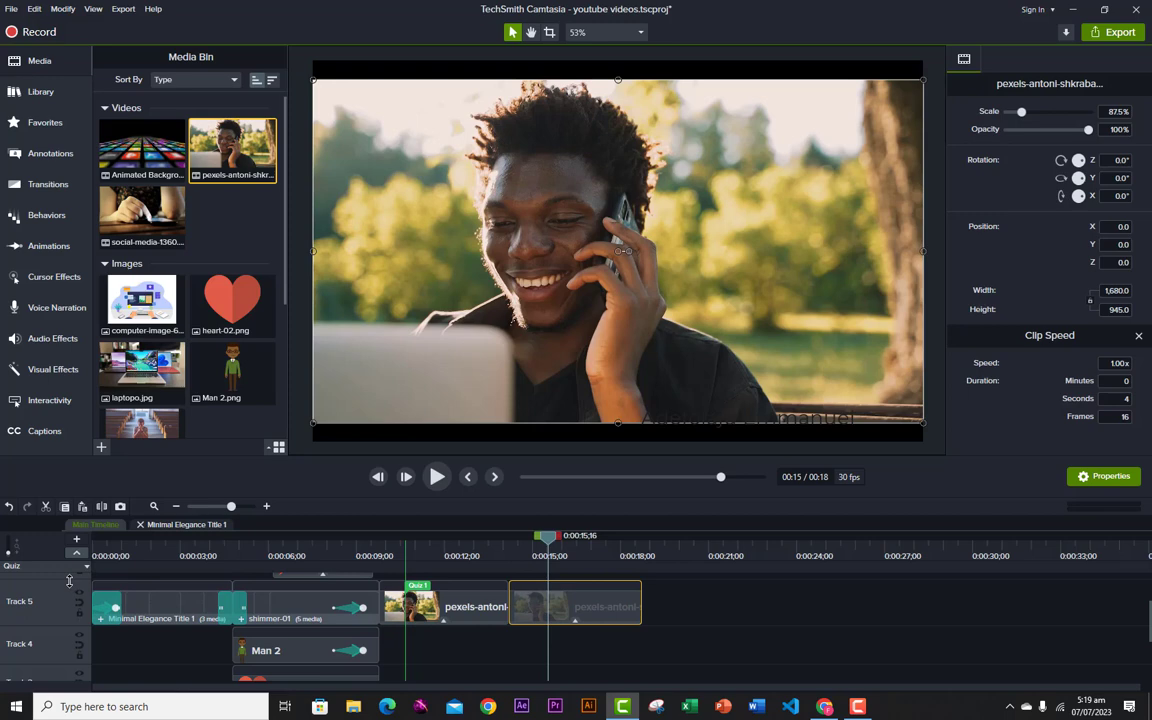
left_click_drag(69, 581, 68, 576)
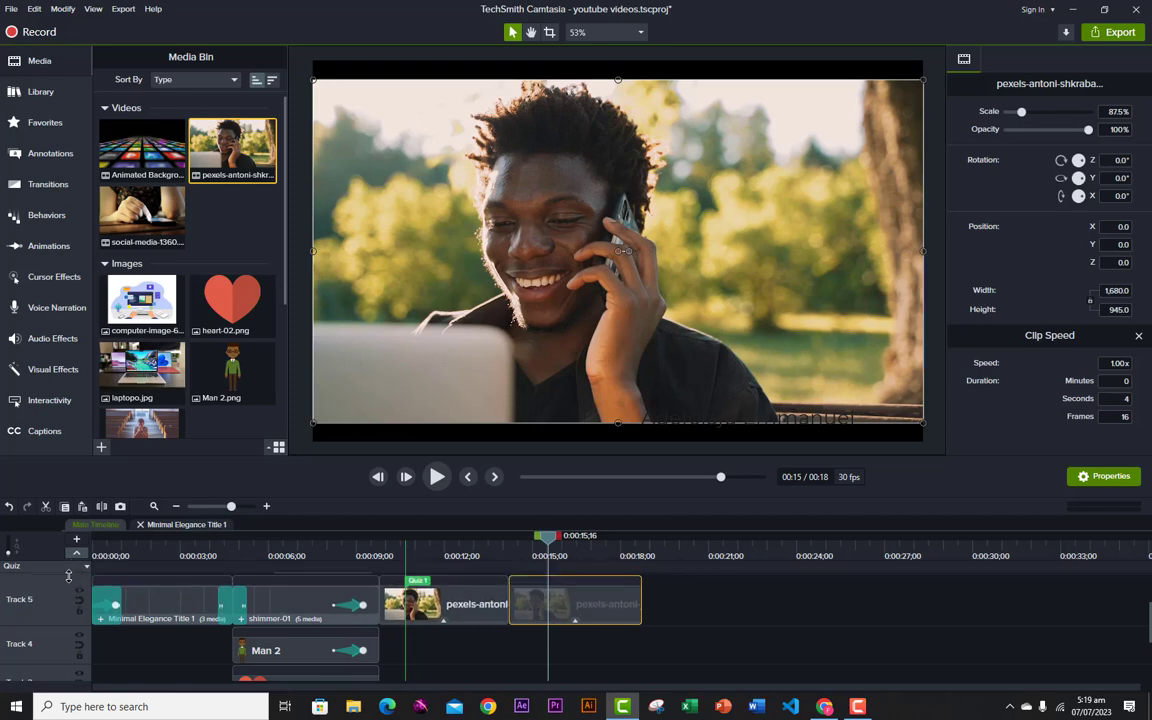
left_click_drag(68, 575, 69, 581)
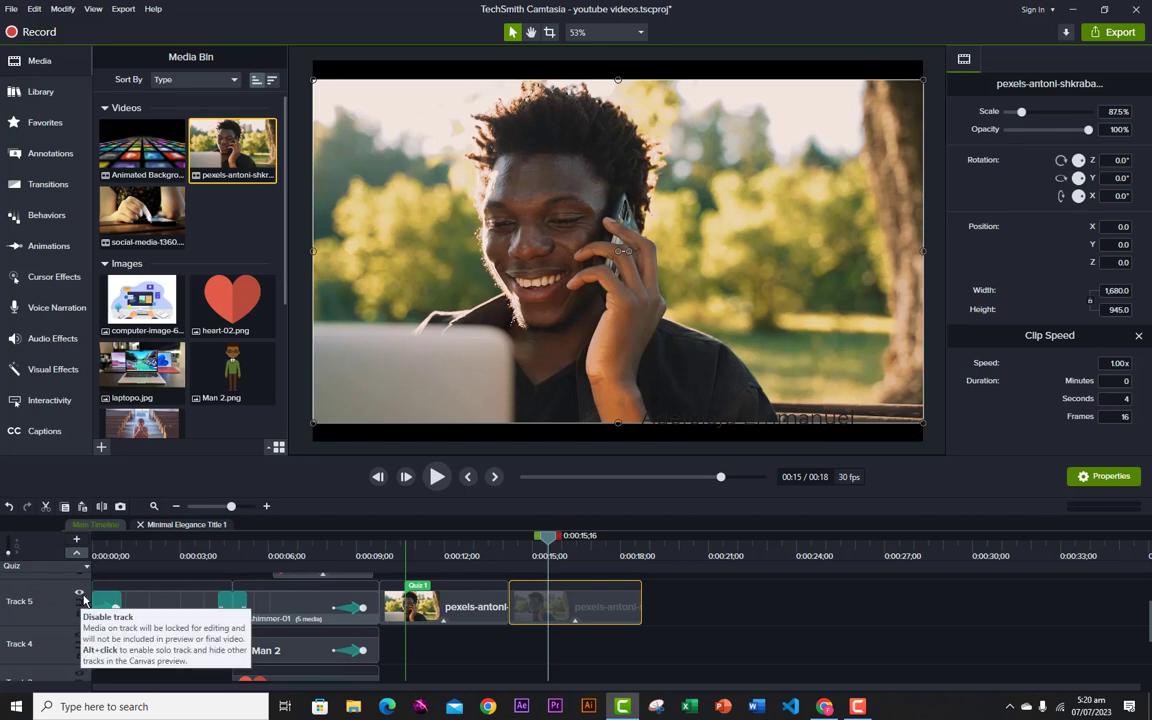
Crop the left and right sides of the second pexels clip to a width of about 1,085.7.
left_click(531, 33)
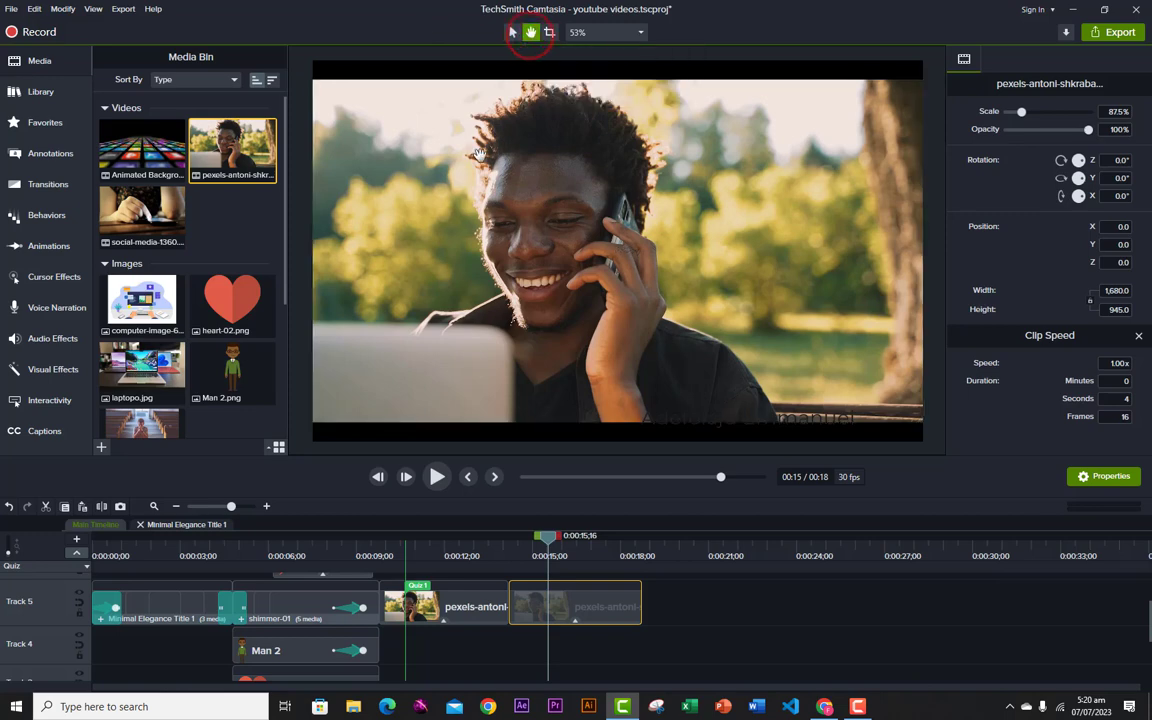
left_click_drag(479, 153, 437, 186)
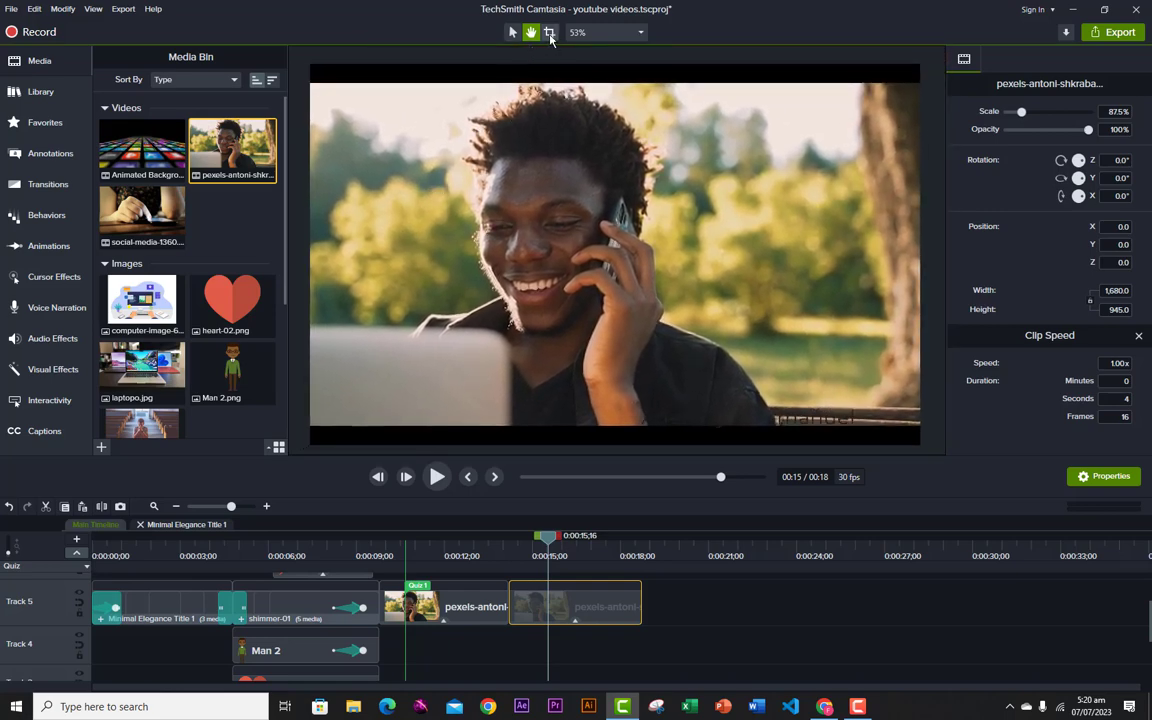
left_click(549, 33)
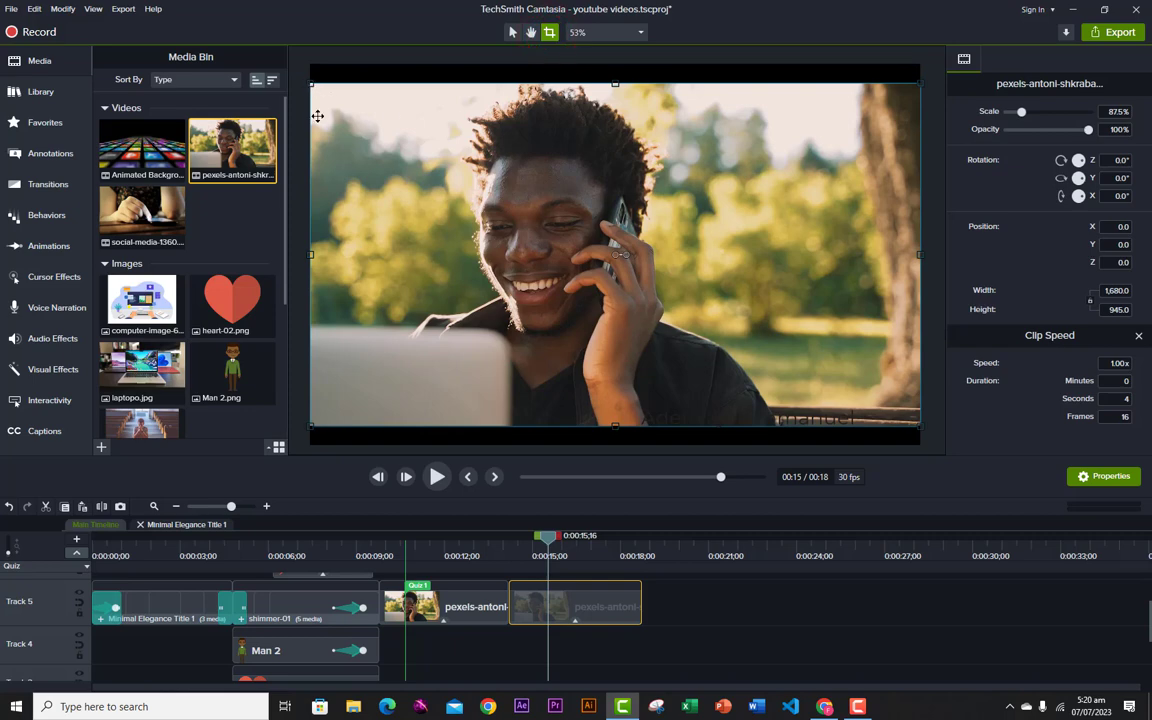
left_click_drag(311, 254, 405, 257)
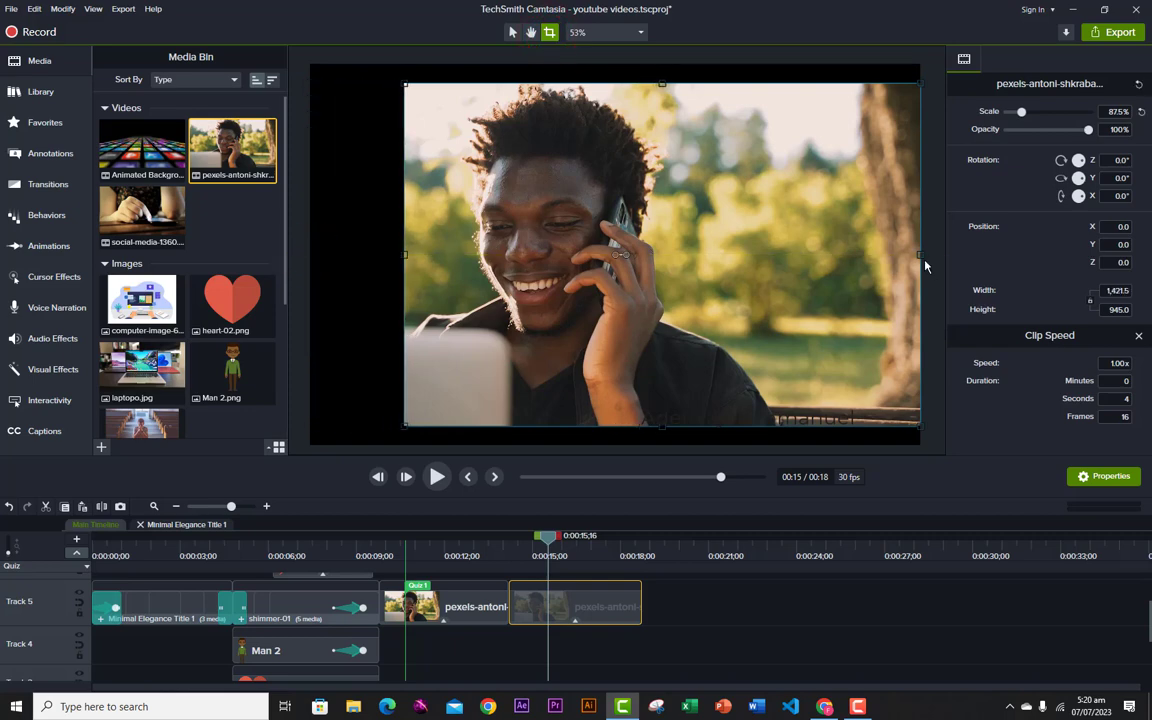
left_click_drag(920, 256, 798, 268)
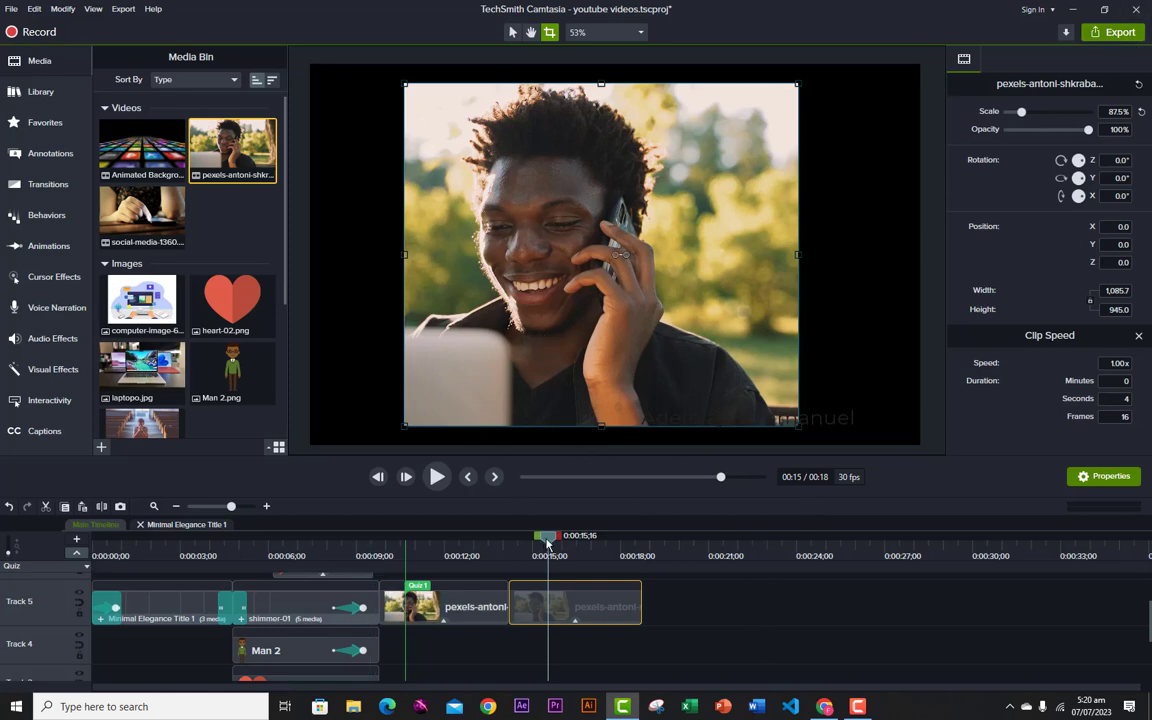
Return the playhead to the start of the timeline and open the Production Wizard for a local file export.
left_click_drag(547, 542, 86, 577)
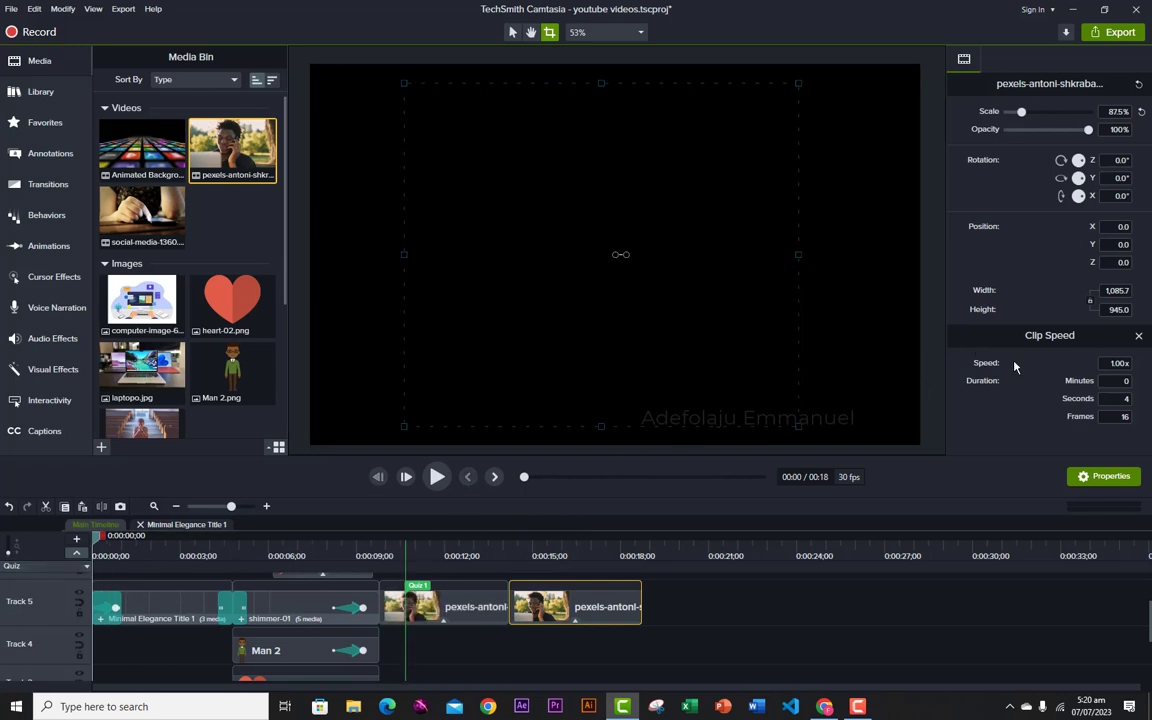
left_click(1112, 34)
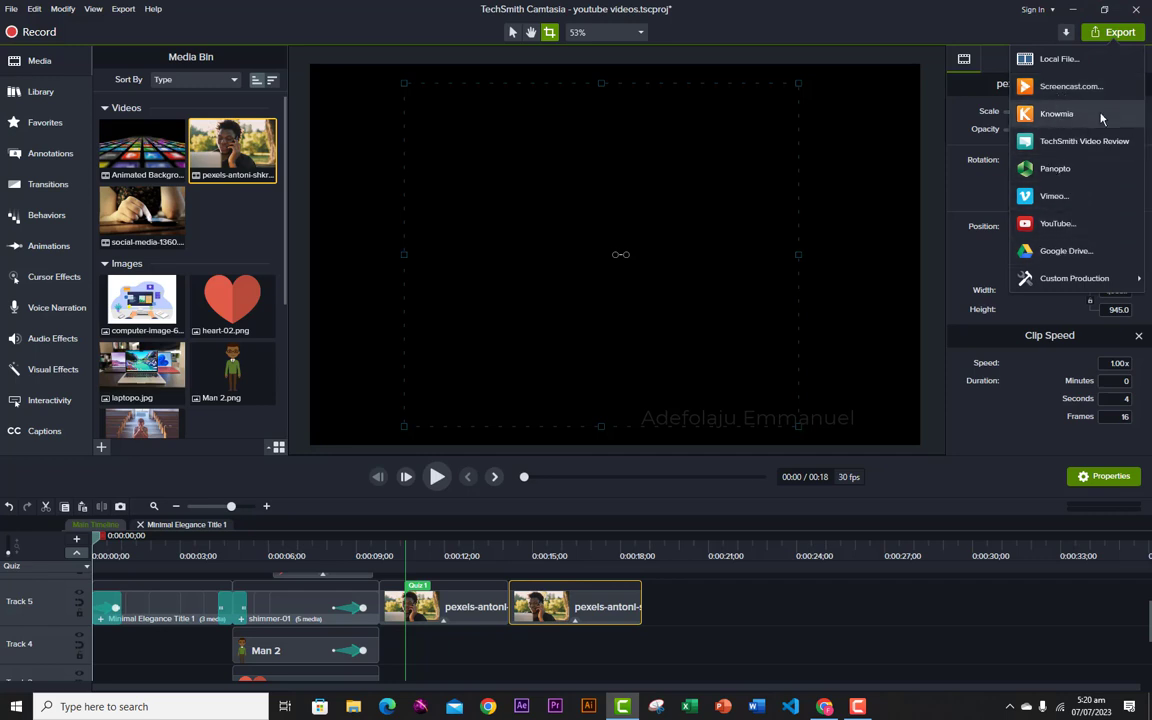
mouse_move(1070, 275)
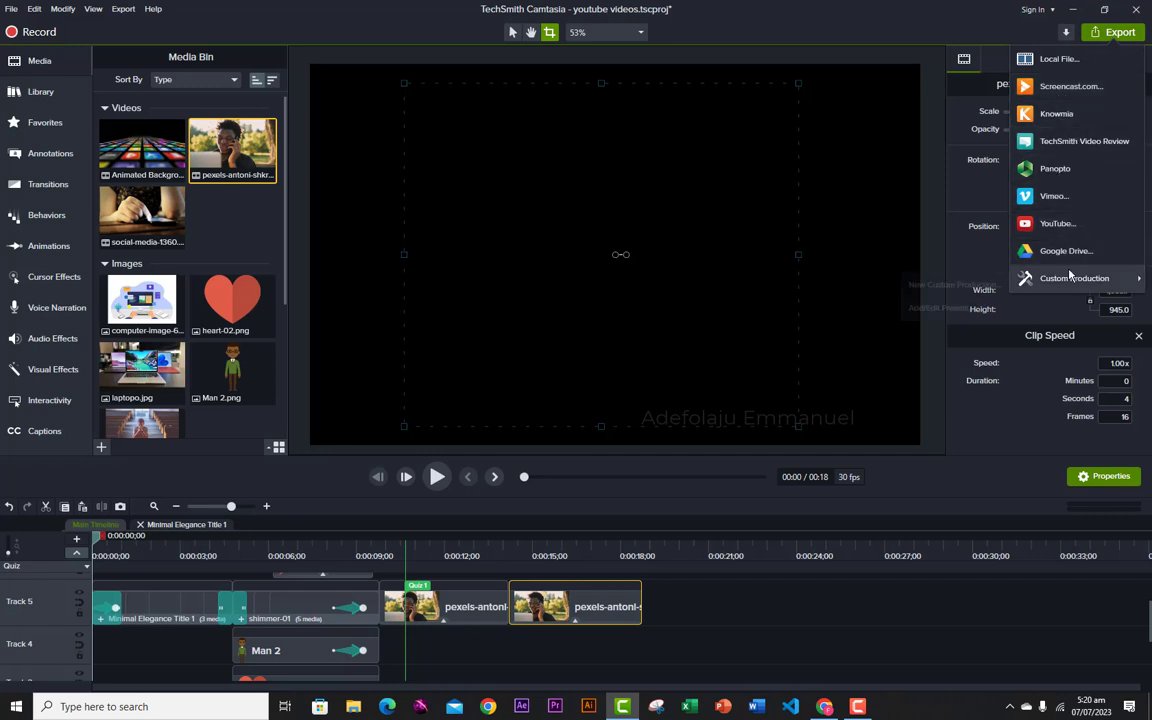
left_click(1058, 60)
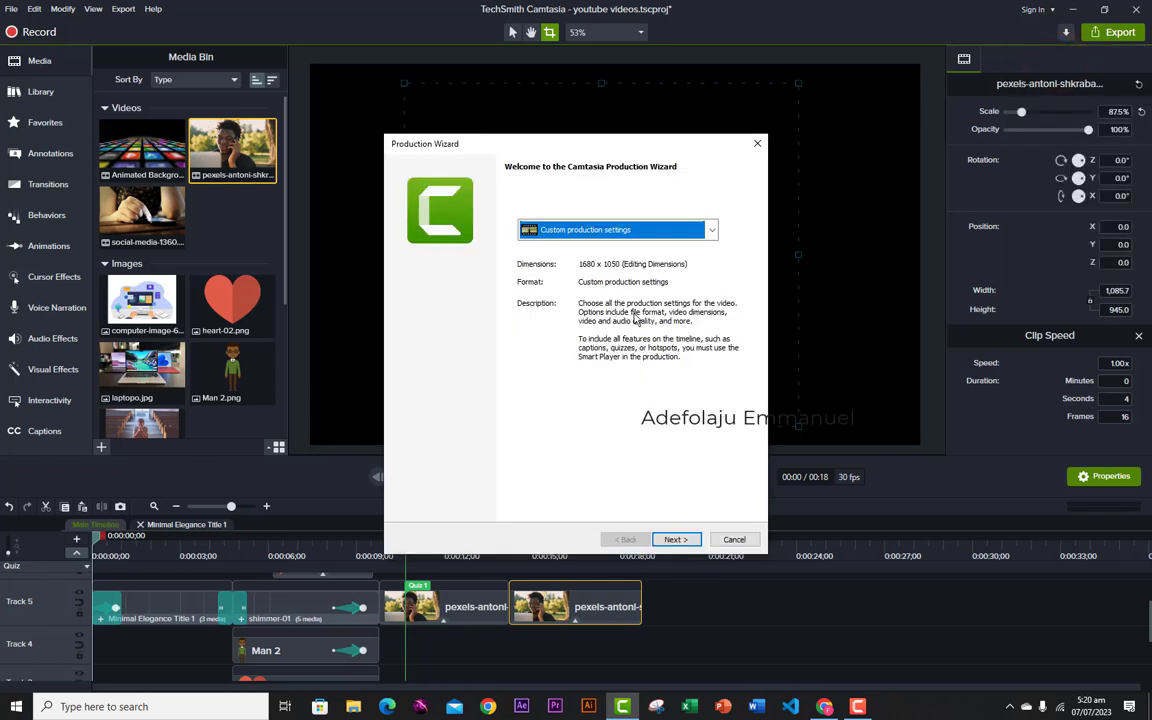
Accept the custom production settings, MP4 Smart Player format and default player options, proceeding to the wizard's video options.
left_click(676, 540)
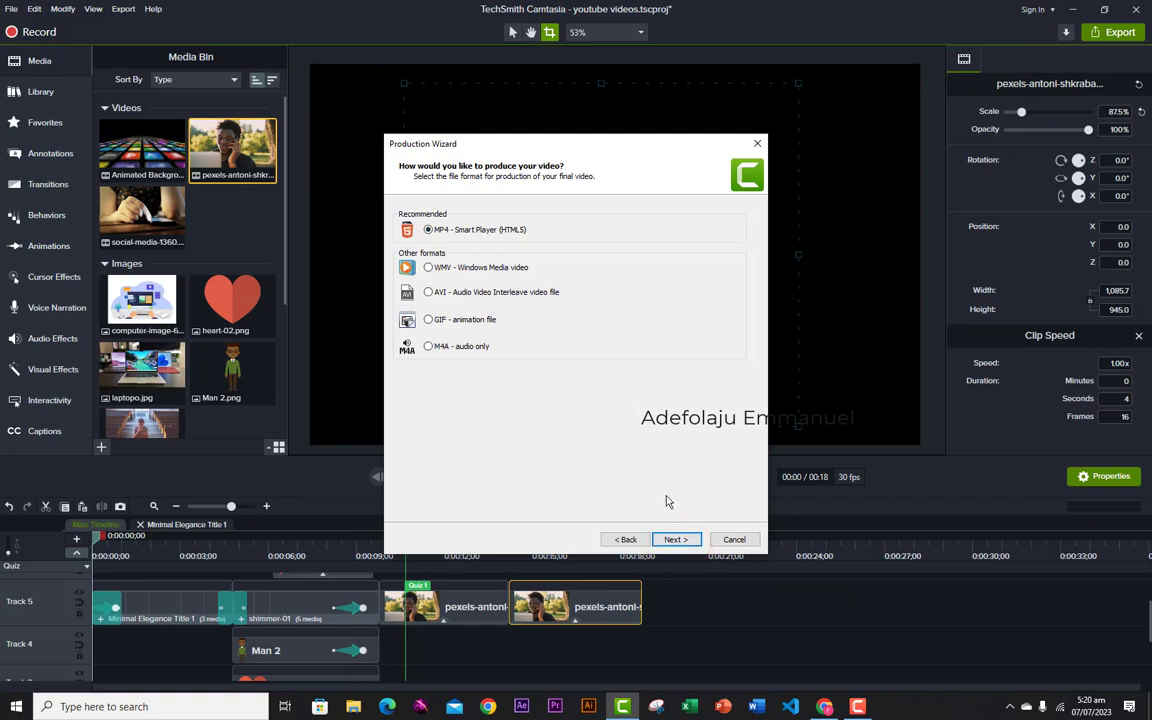
left_click(674, 540)
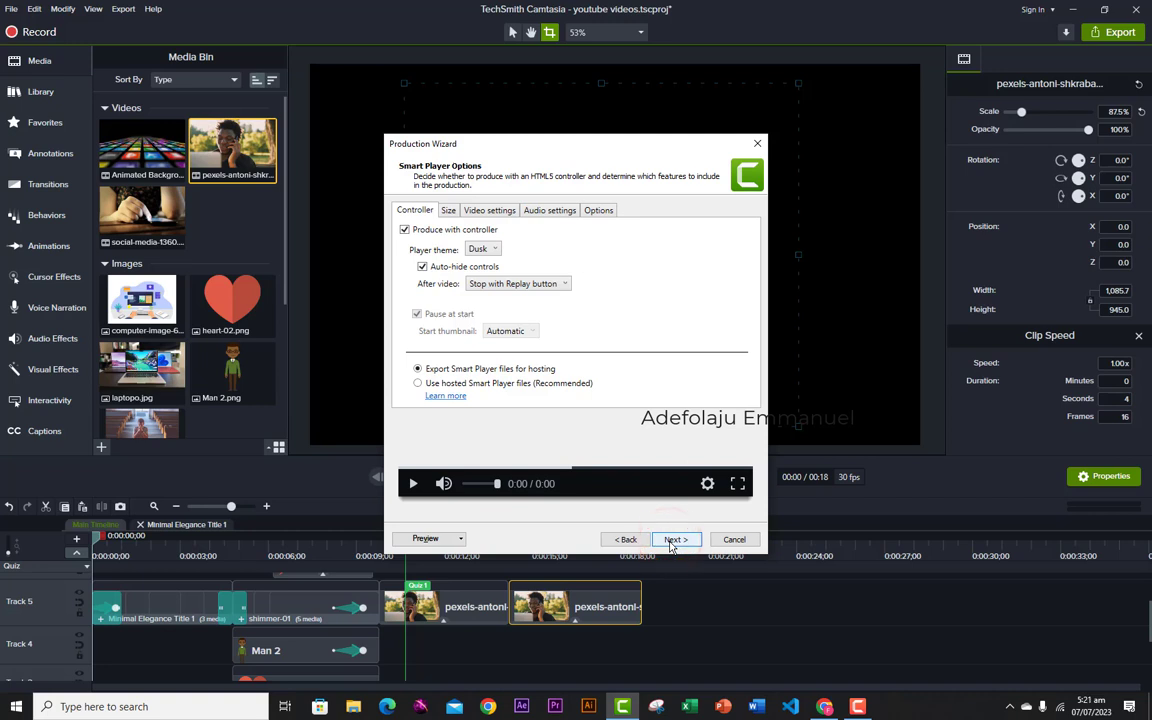
left_click(674, 540)
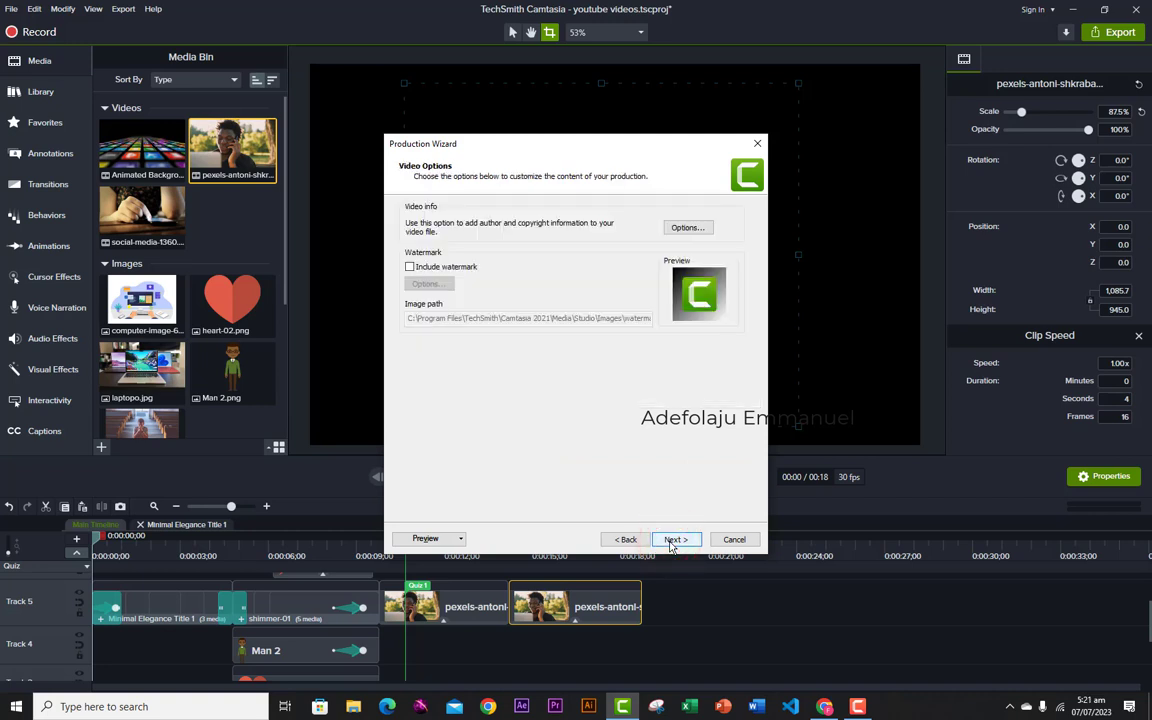
Try including a watermark in the production, turn it back off, and proceed to the quiz reporting options.
left_click(410, 267)
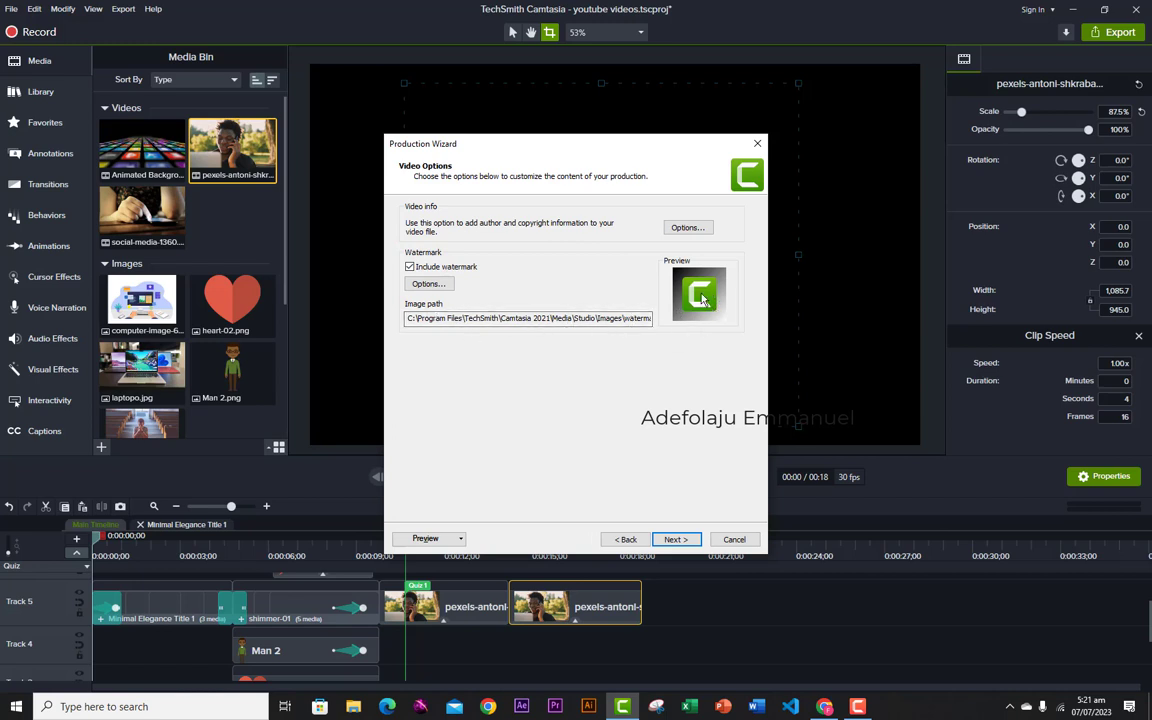
left_click(409, 266)
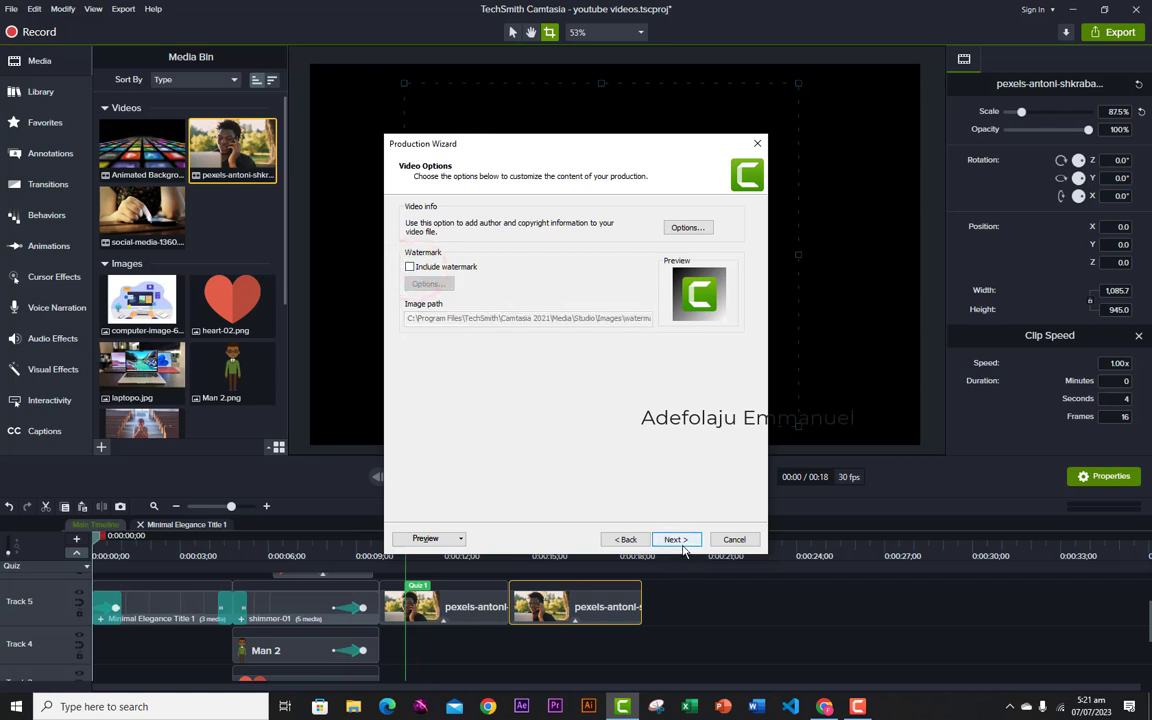
left_click(681, 544)
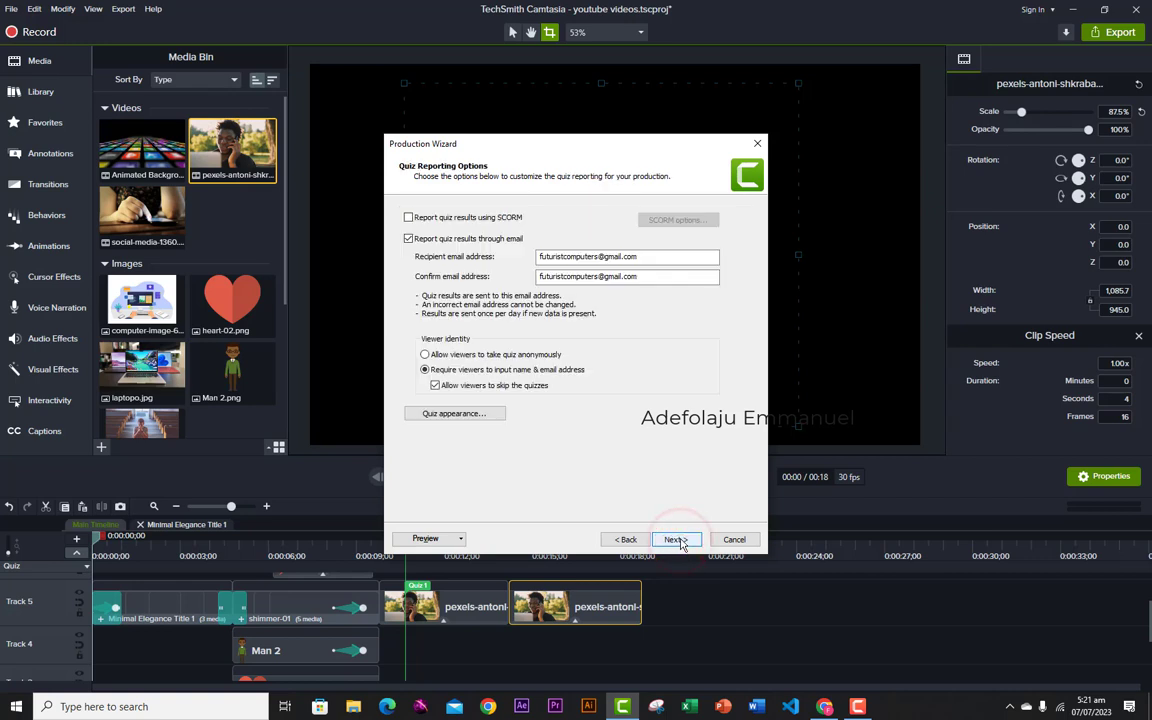
Keep the quiz reporting options, enter overview as the production name, and cancel the export.
left_click(681, 541)
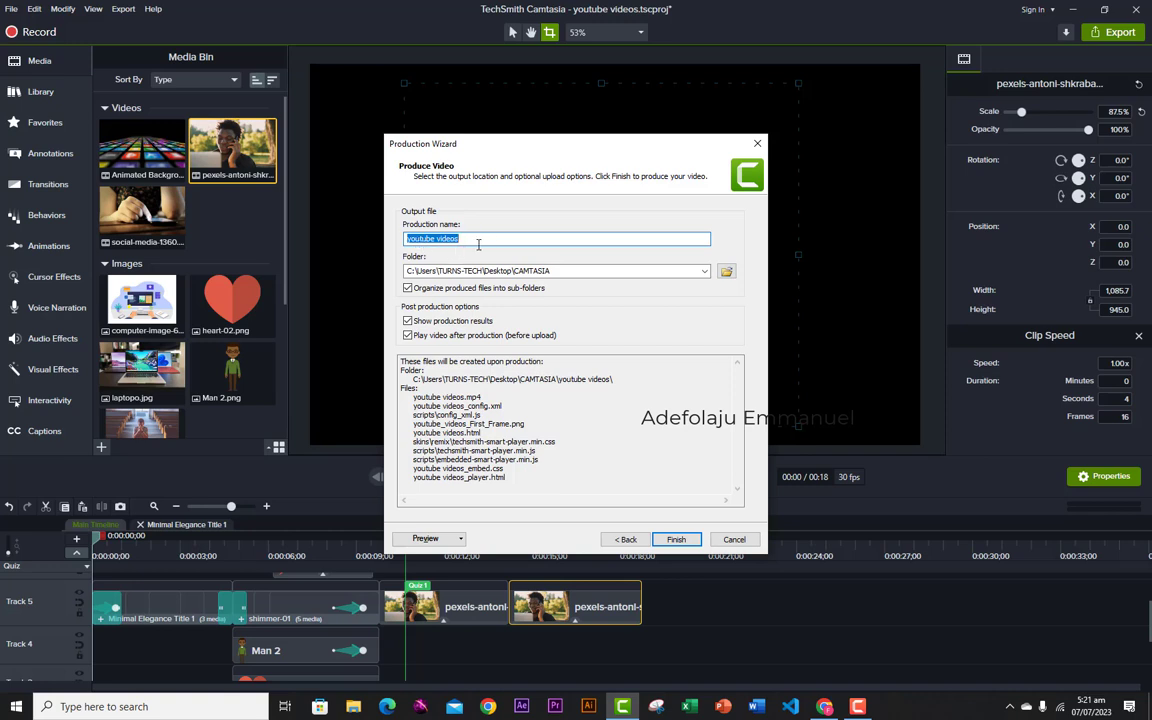
type("ove")
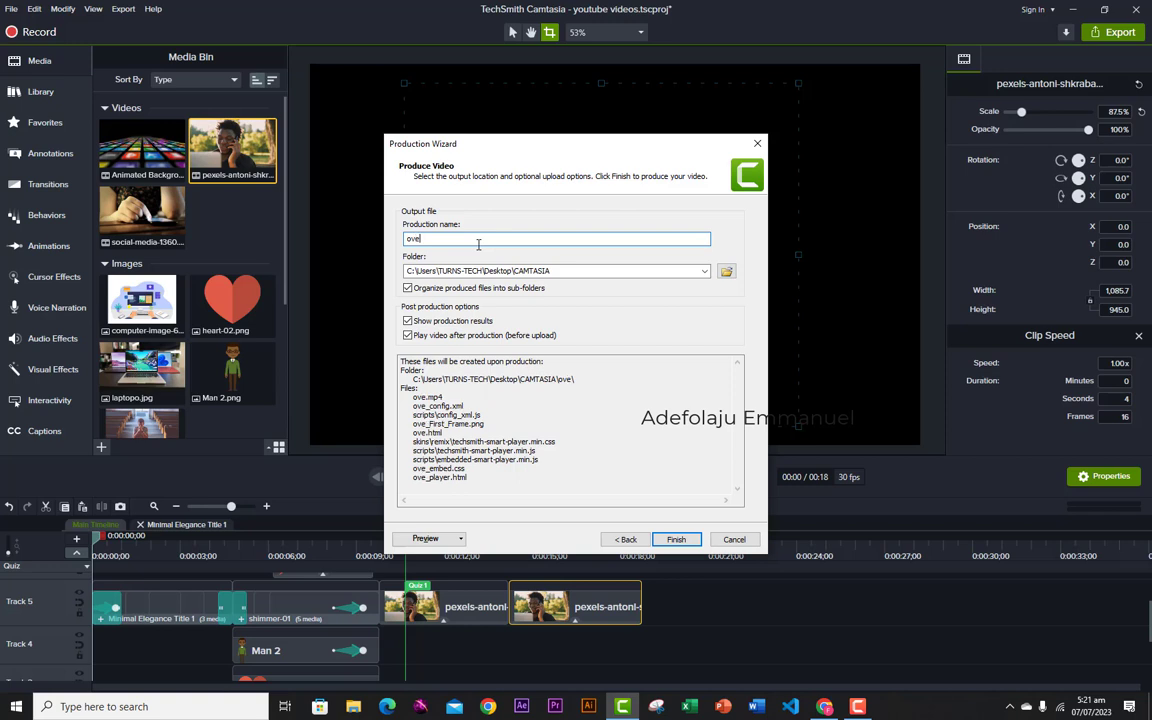
type("rview")
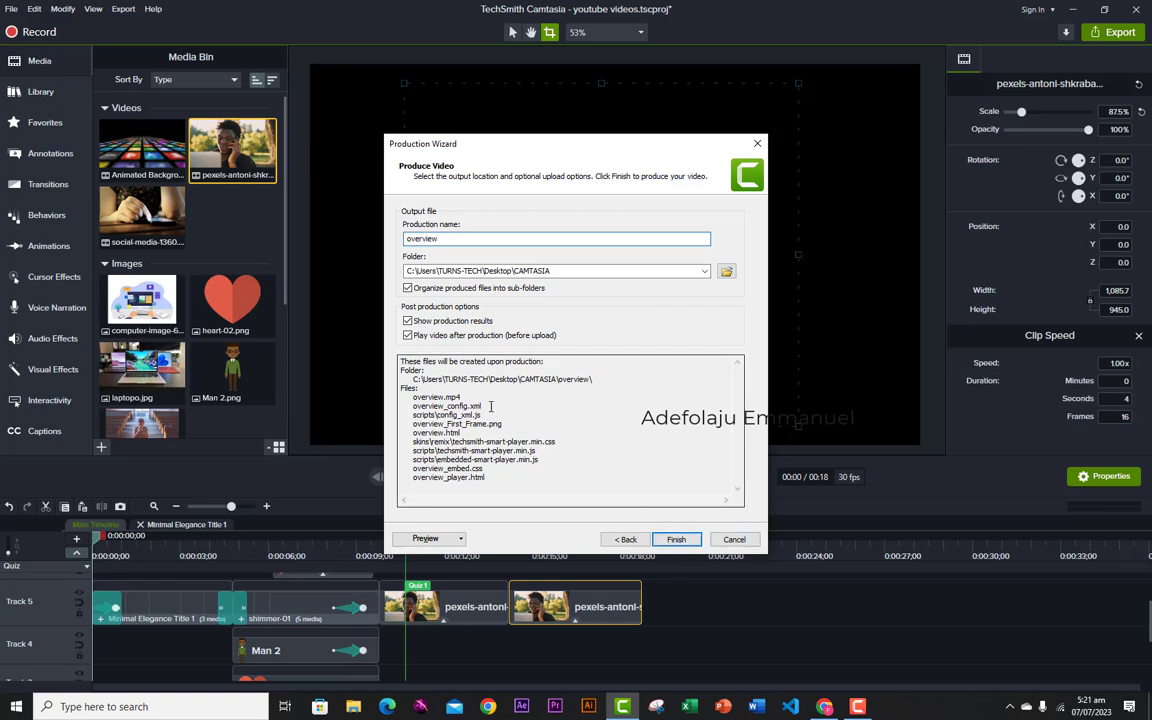
left_click(729, 546)
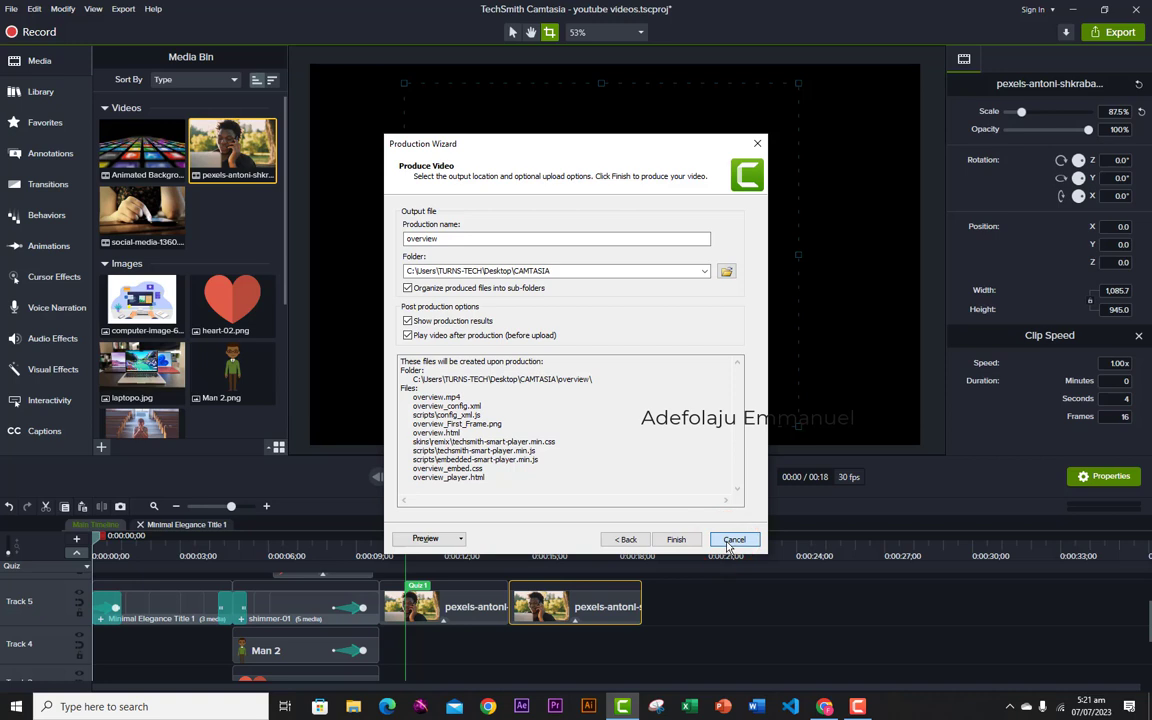
left_click(729, 546)
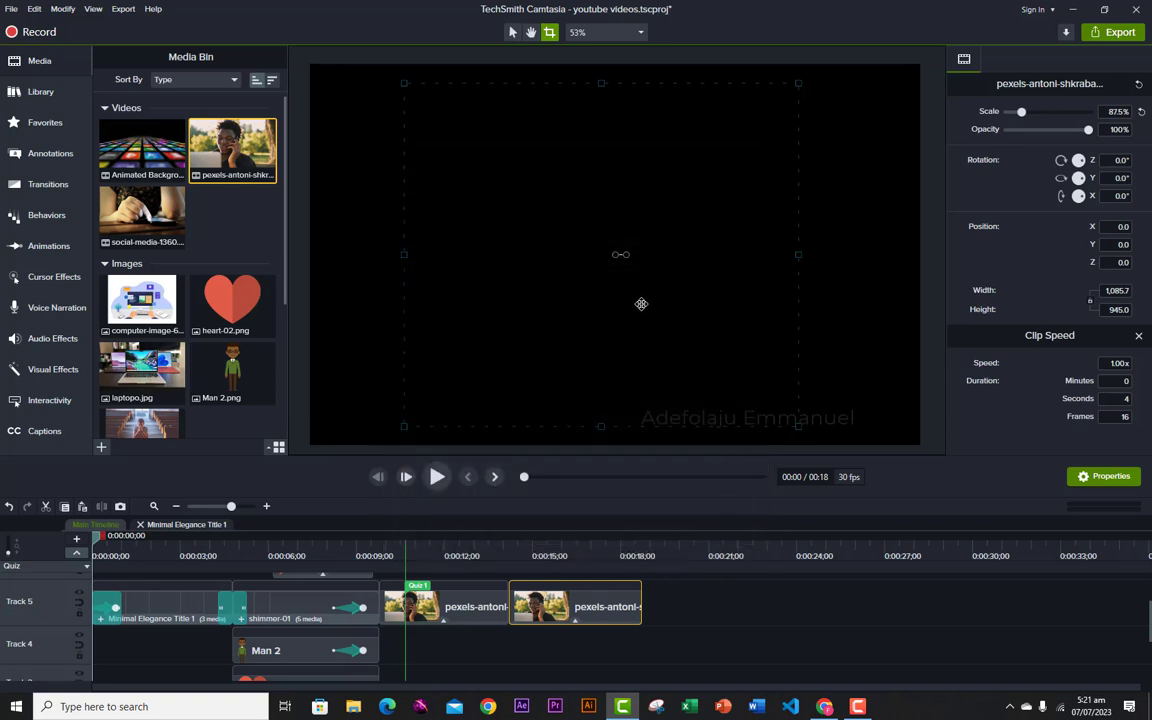